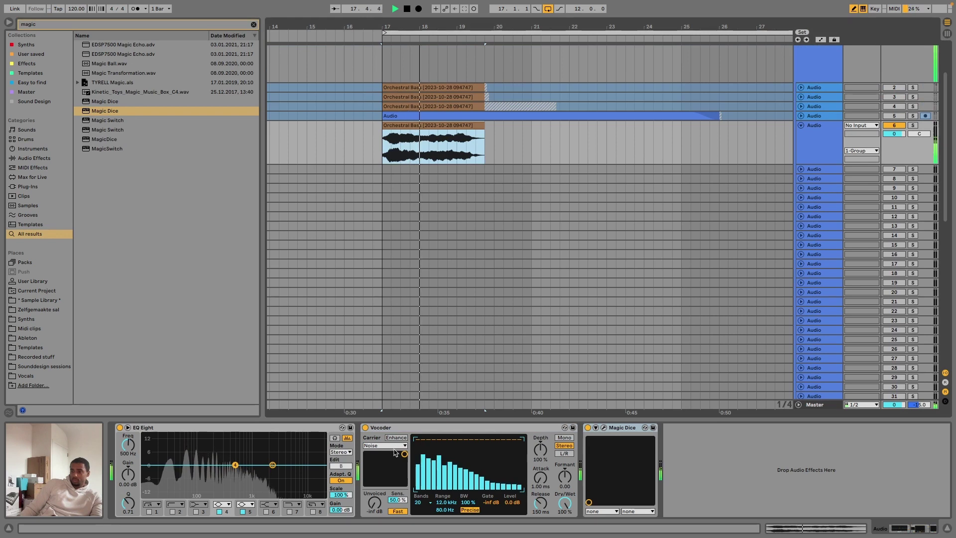
# - Open the Magic Dice plug-in window, move it clear over the arrangement and roll the dice while auditioning the looped clip
pyautogui.click(603, 427)
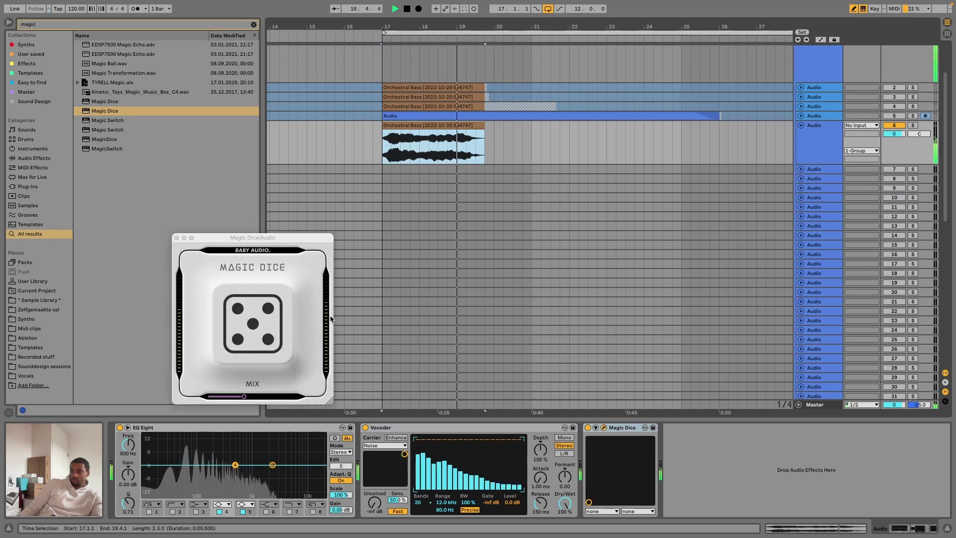
pyautogui.moveTo(247, 242); pyautogui.dragTo(582, 191)
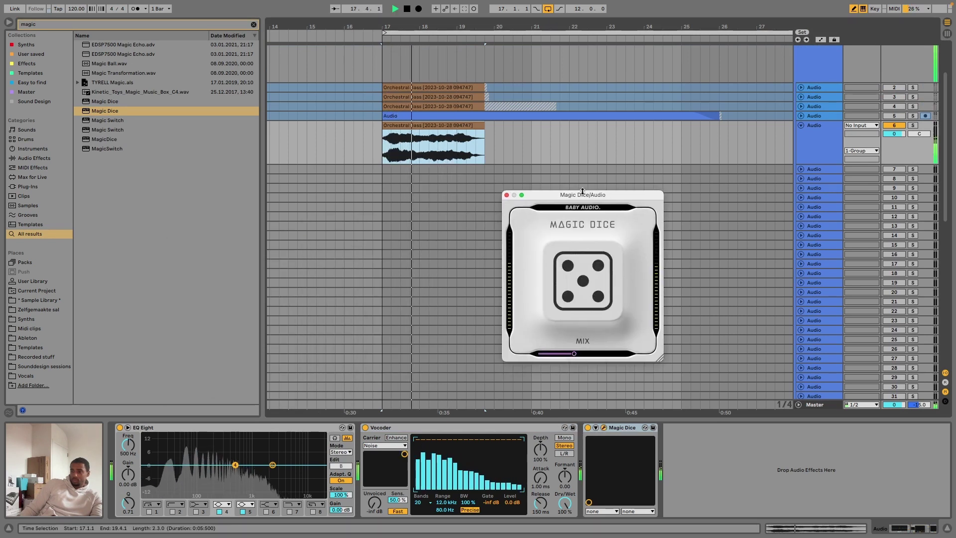
pyautogui.press('space')
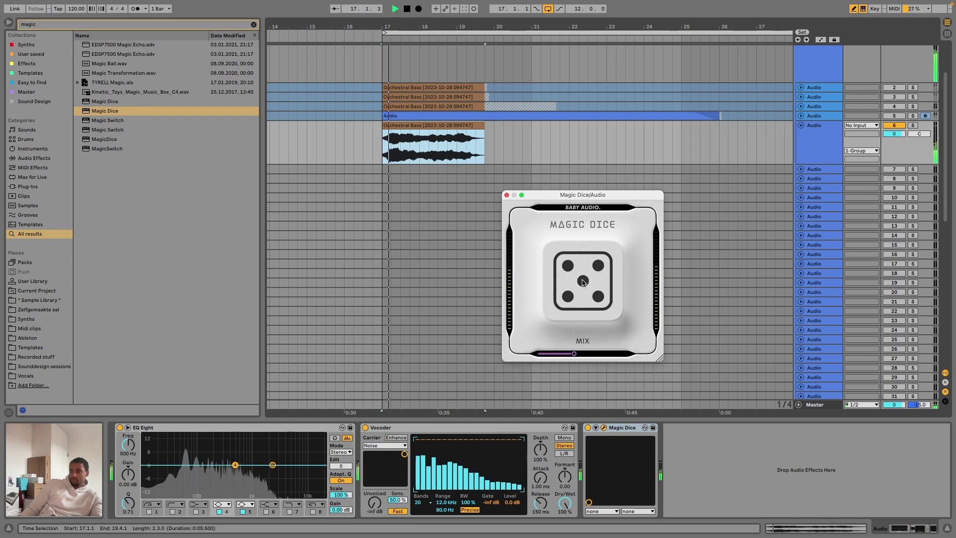
pyautogui.click(583, 282)
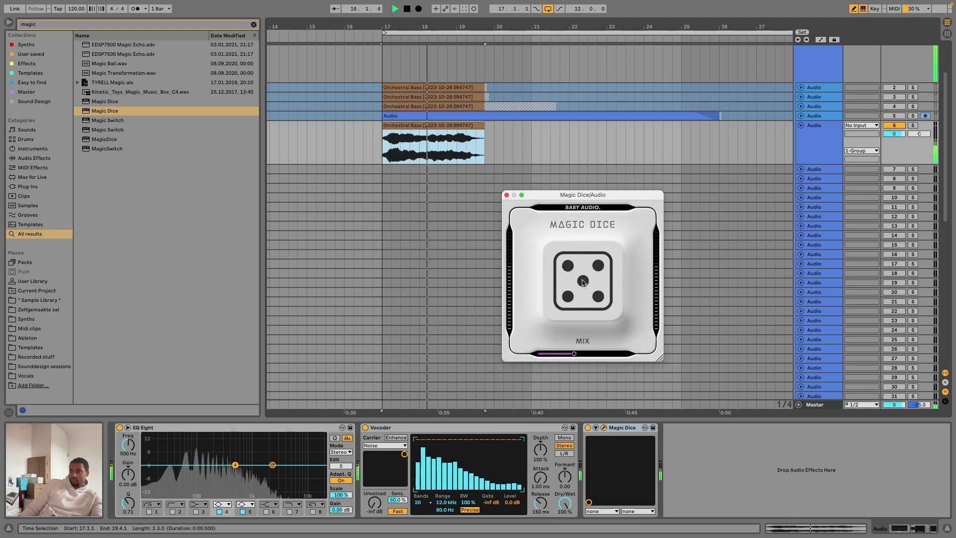
pyautogui.click(582, 281)
pyautogui.press('space')
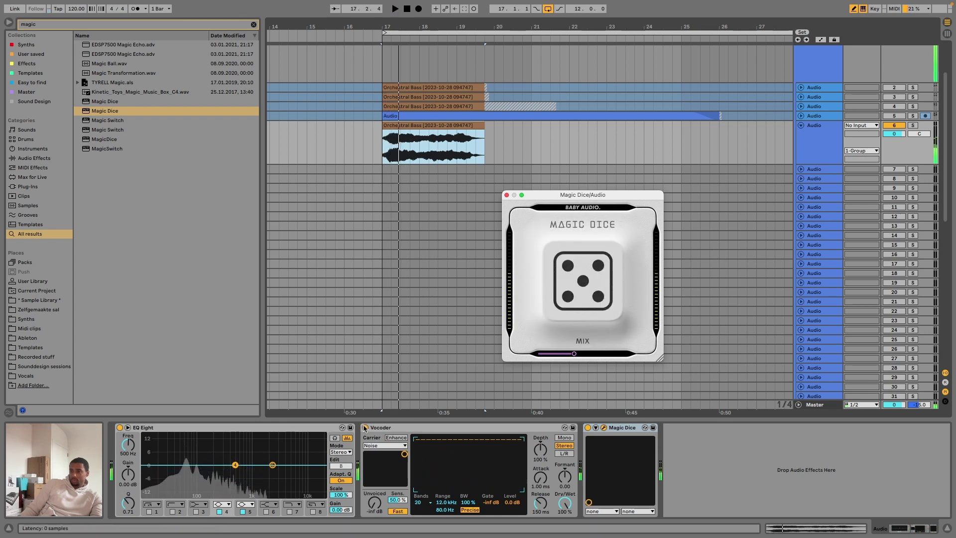
# - Switch off the Vocoder and roll Magic Dice several more times, replaying the orchestral bass clip to audition each random effect
pyautogui.click(365, 427)
pyautogui.press('space')
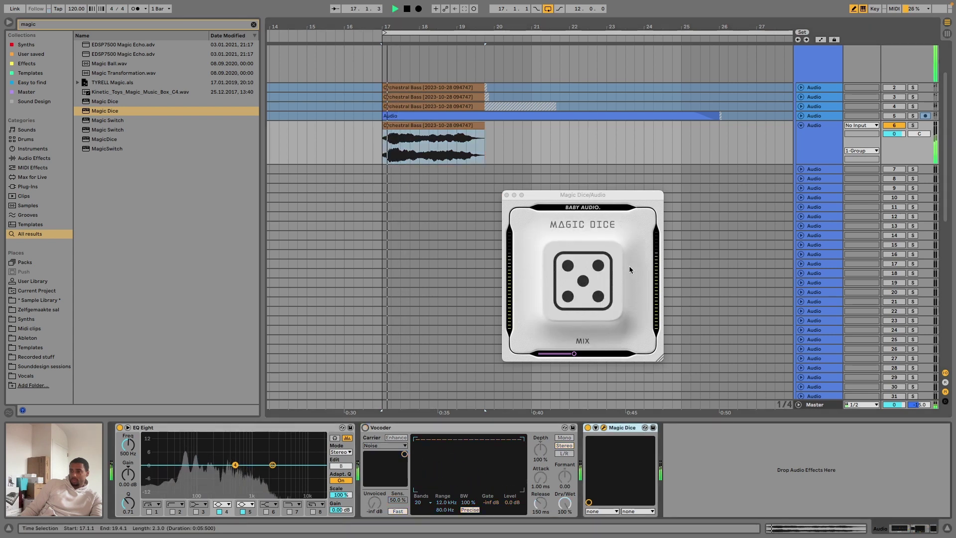
pyautogui.click(593, 291)
pyautogui.press('space')
pyautogui.press('space')
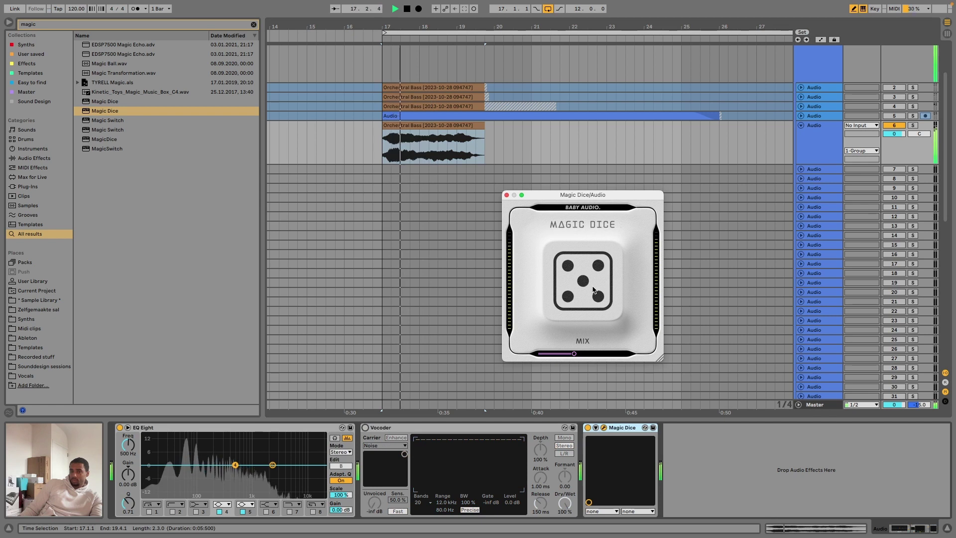
pyautogui.click(593, 290)
pyautogui.press('space')
pyautogui.press('space')
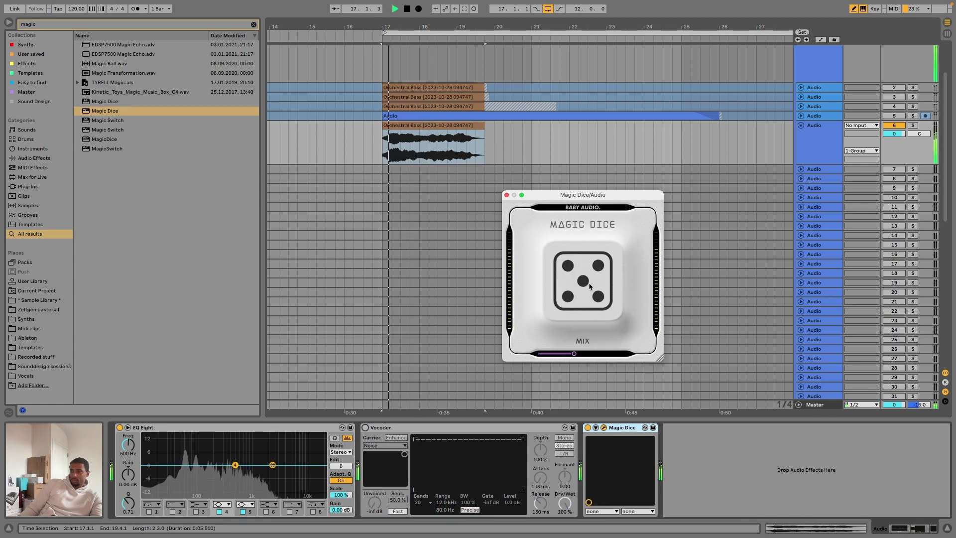
pyautogui.click(588, 283)
pyautogui.press('space')
pyautogui.press('space')
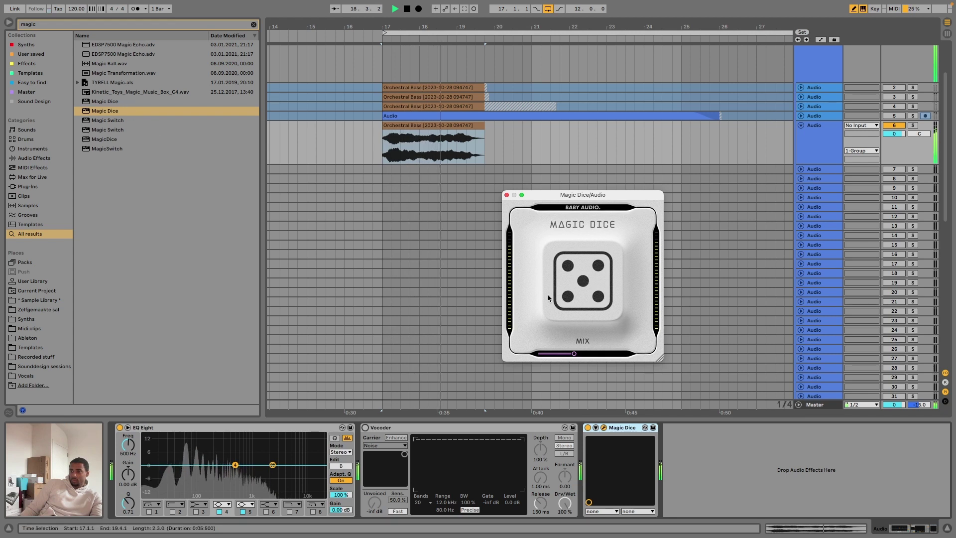
pyautogui.press('space')
pyautogui.press('space')
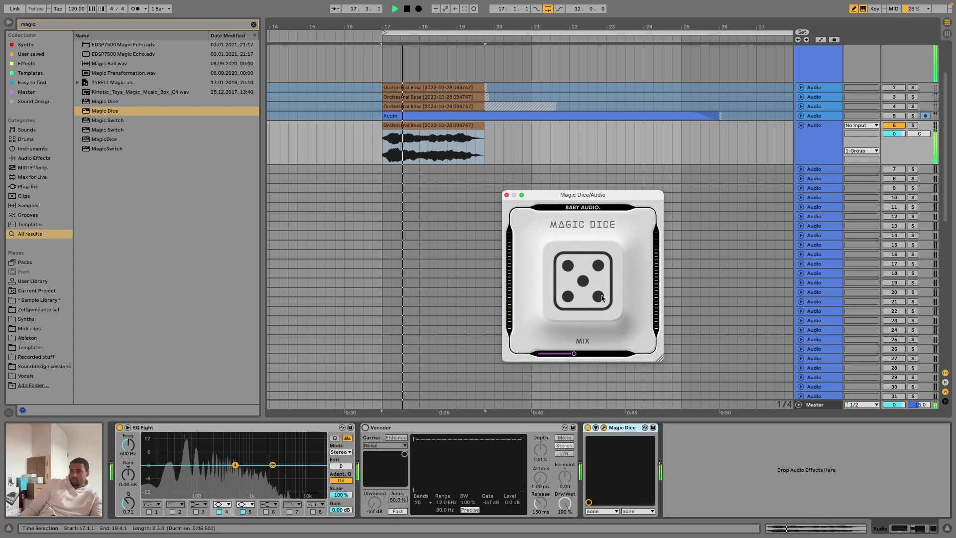
pyautogui.click(602, 297)
# - Search the browser for "bitsp" and add Bitspeek after Magic Dice in the device chain
pyautogui.click(253, 25)
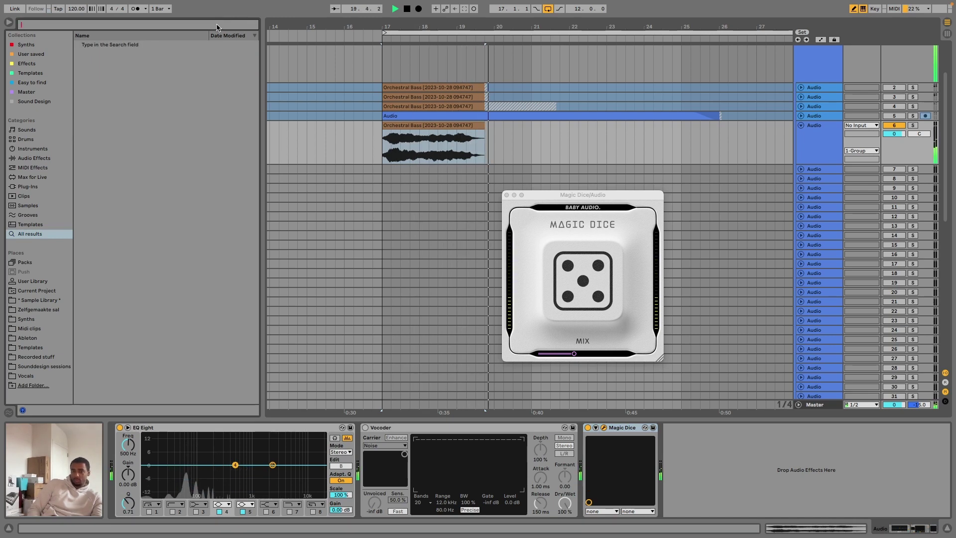
pyautogui.write('bitsp')
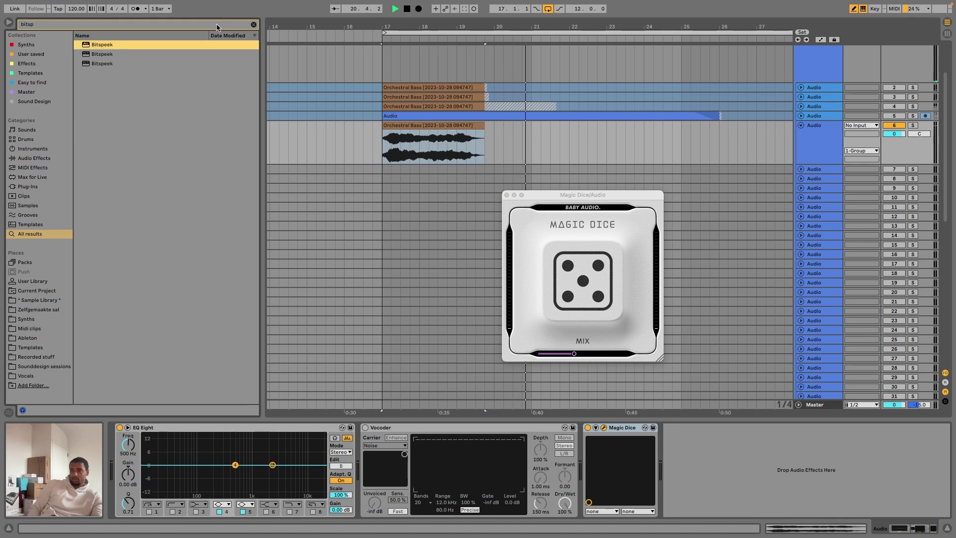
pyautogui.press('Return')
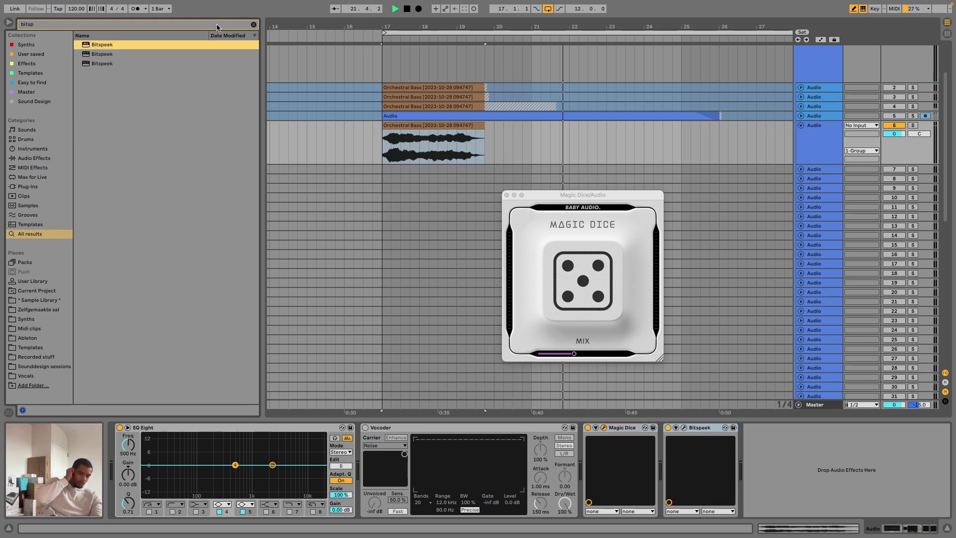
# - Search the browser for "aurog", add AURogerBeep to the end of the device chain and restart playback
pyautogui.click(218, 25)
pyautogui.write('auro')
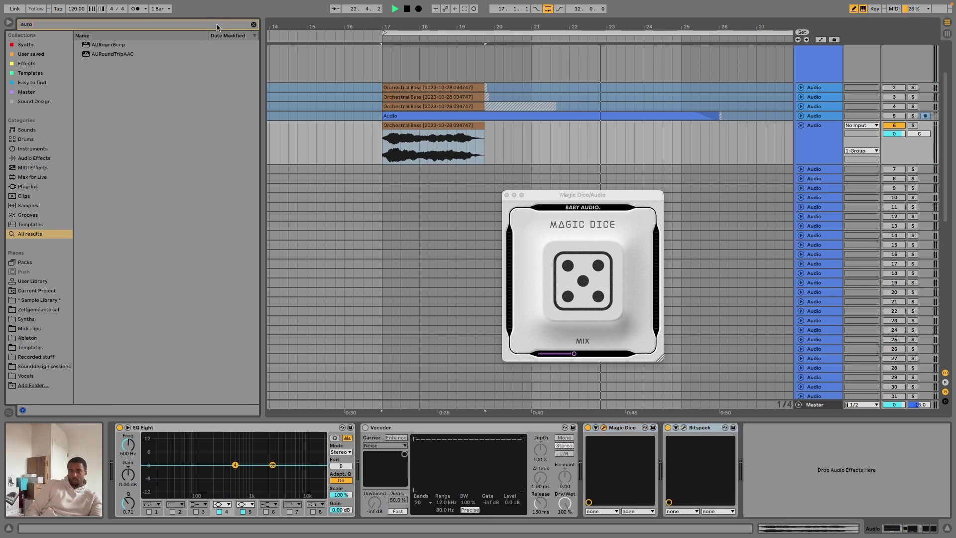
pyautogui.write('g')
pyautogui.press('Return')
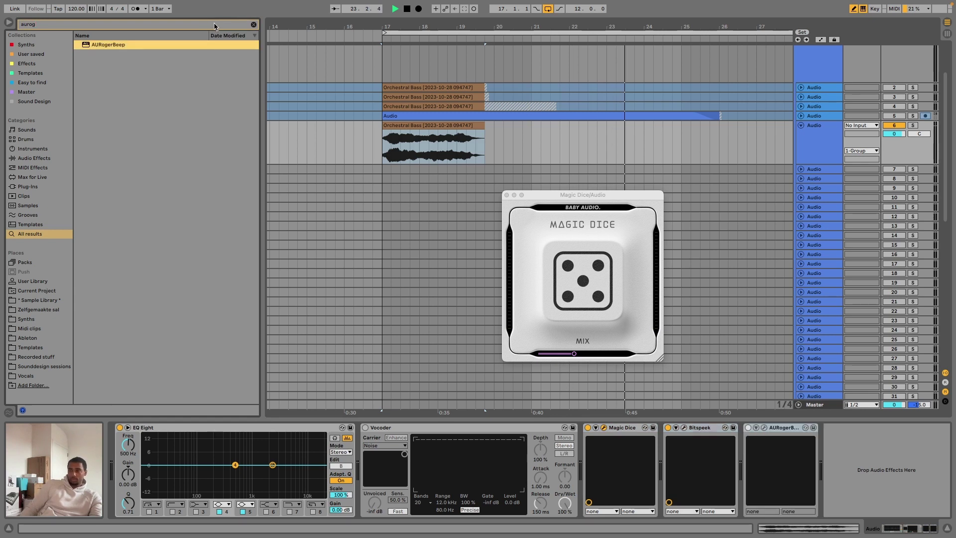
pyautogui.press('space')
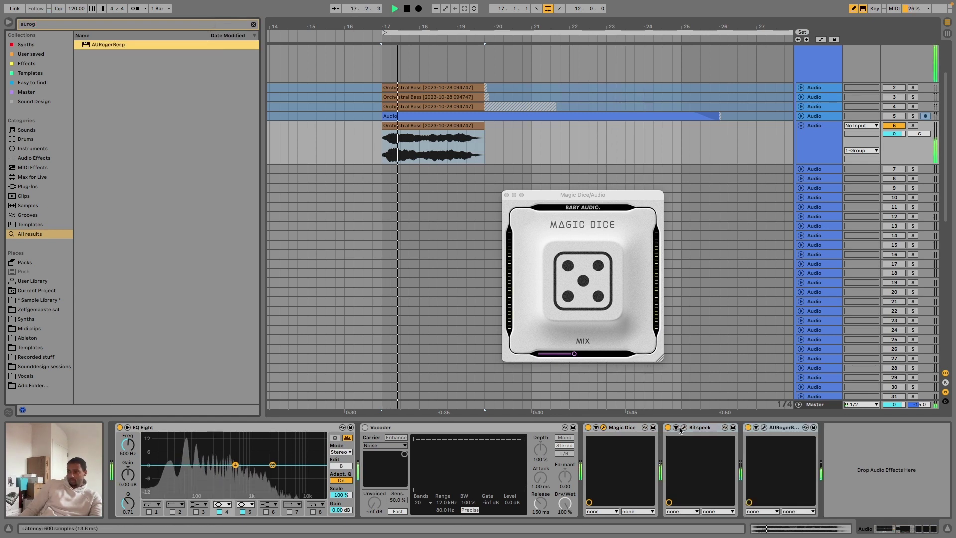
# - Show the Bitspeek plug-in window with AURogerBeep bypassed, and remove Bitspeek from the device chain
pyautogui.click(684, 427)
pyautogui.click(748, 428)
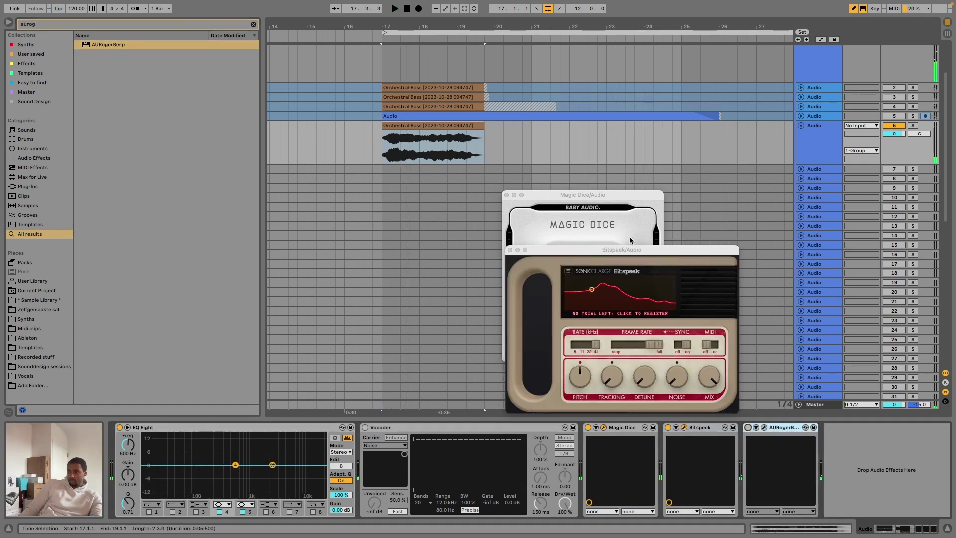
pyautogui.moveTo(616, 252); pyautogui.dragTo(428, 154)
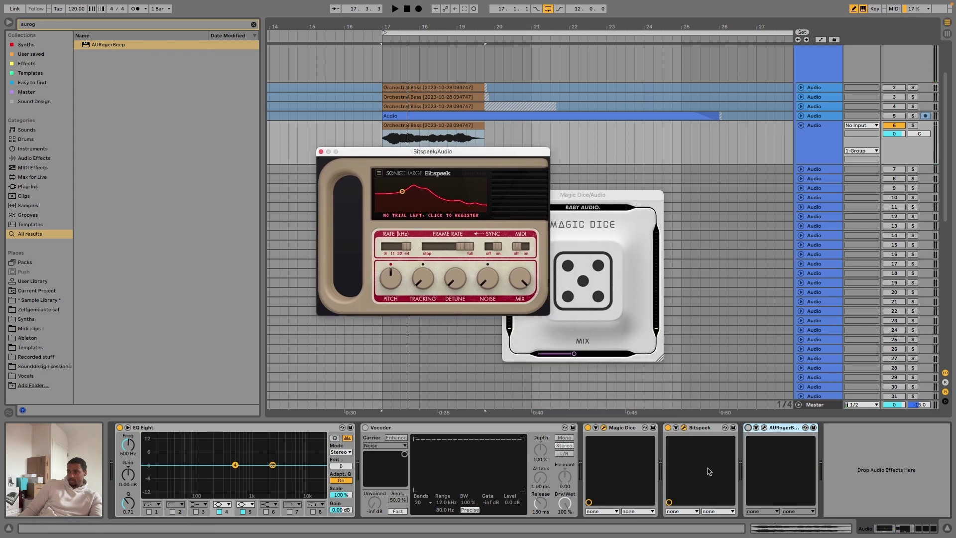
pyautogui.click(702, 428)
pyautogui.press('Delete')
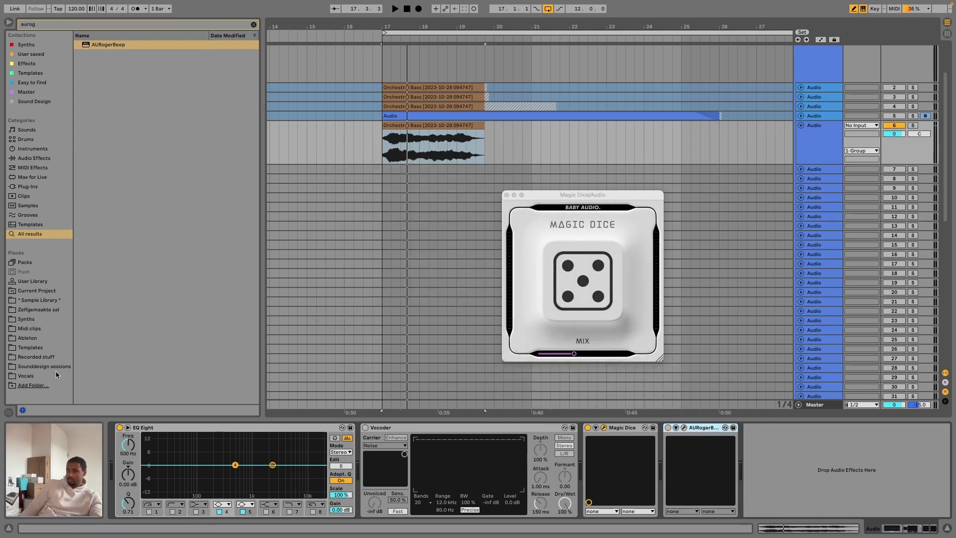
# - Open the AURogerBeep window, switch the device on and audition the clip through it
pyautogui.click(683, 428)
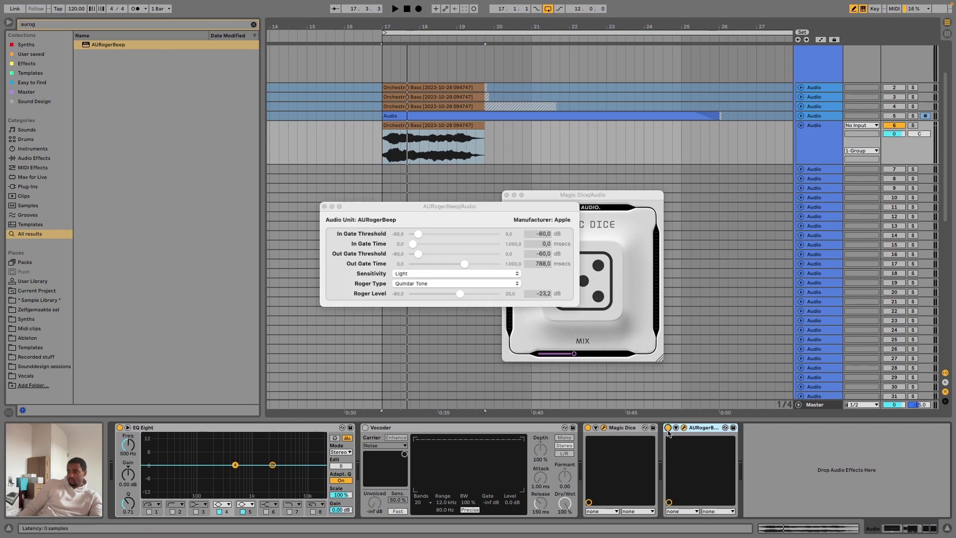
pyautogui.press('space')
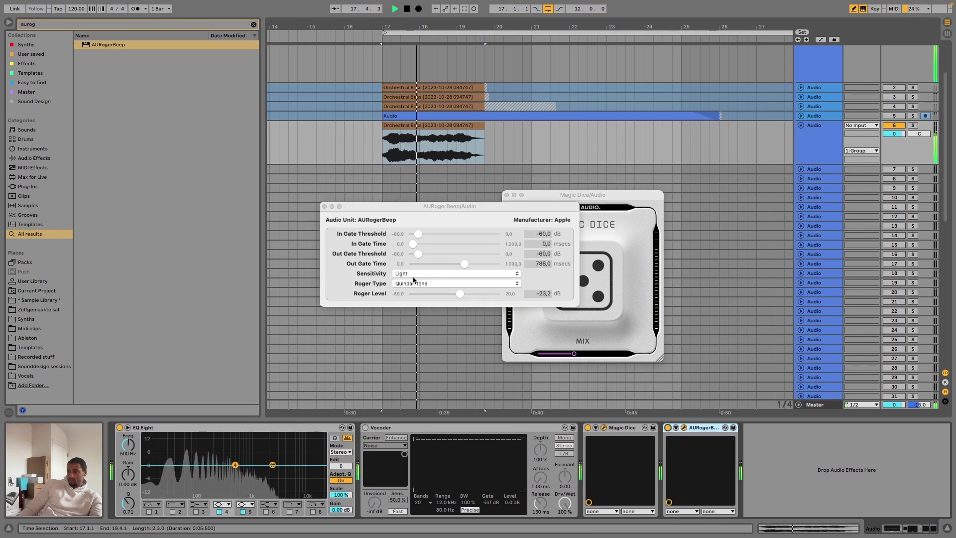
pyautogui.press('space')
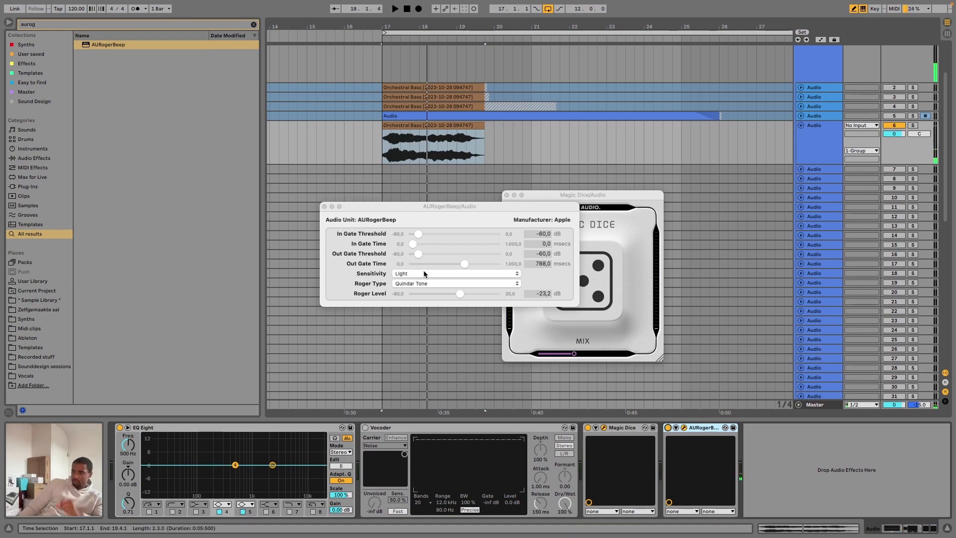
# - Set AURogerBeep to Heavy sensitivity, in gate −80 dB and about 355 msecs, out gate about −28.4 dB and 579 msecs, auditioning the clip
pyautogui.click(424, 273)
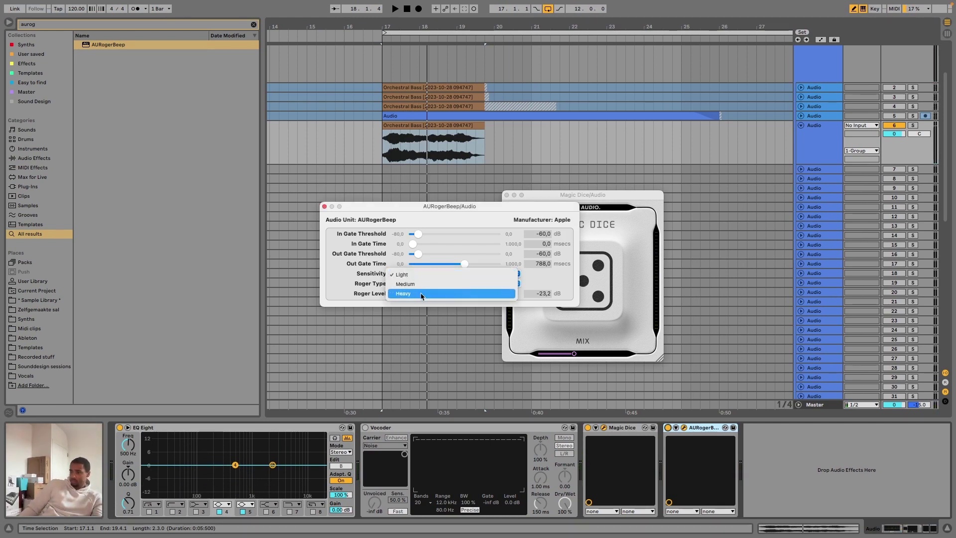
pyautogui.click(421, 293)
pyautogui.press('space')
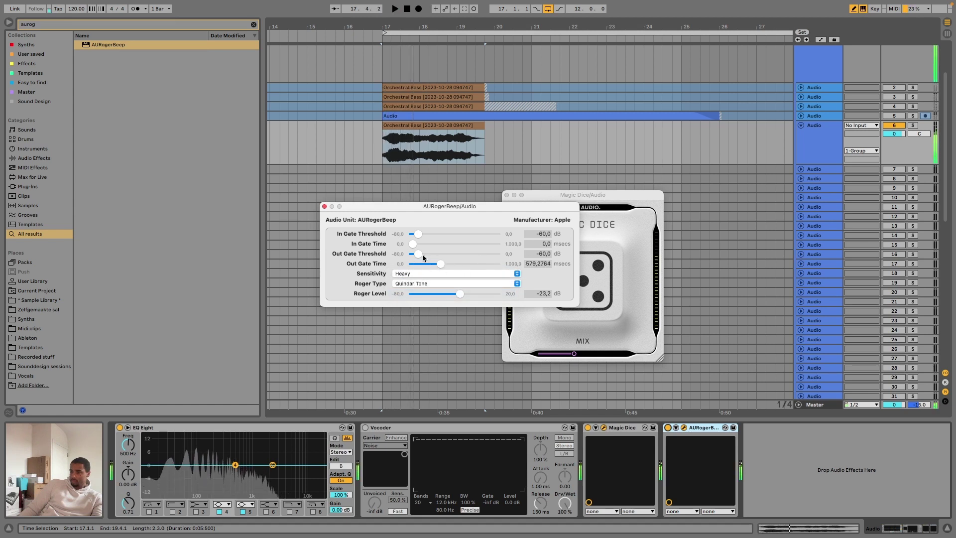
pyautogui.press('space')
pyautogui.press('space')
pyautogui.moveTo(419, 254); pyautogui.dragTo(411, 234)
pyautogui.press('space')
pyautogui.press('space')
pyautogui.press('space')
pyautogui.press('space')
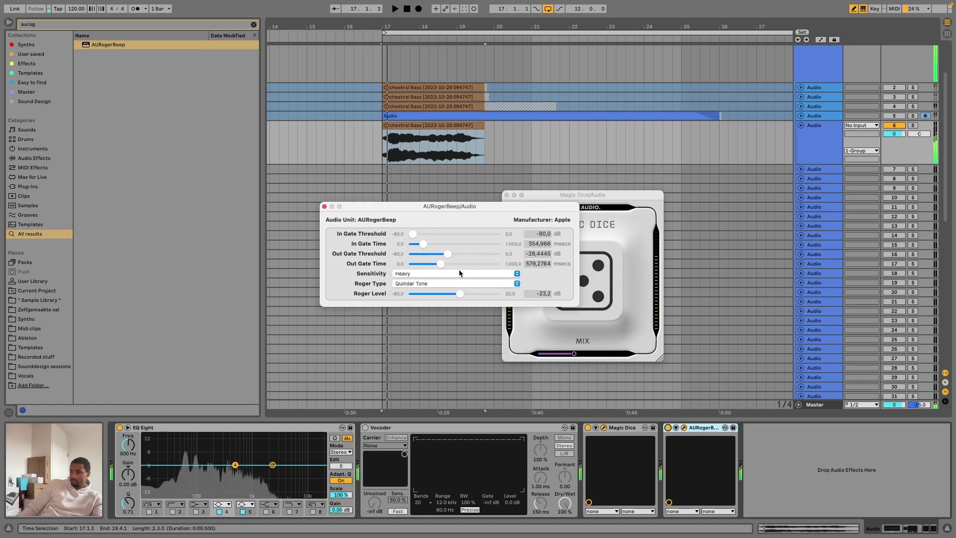
# - Set AURogerBeep's Roger Type to Walkie Talkie and Roger Level to −51.7 dB while auditioning the clip
pyautogui.click(438, 273)
pyautogui.click(419, 284)
pyautogui.click(418, 284)
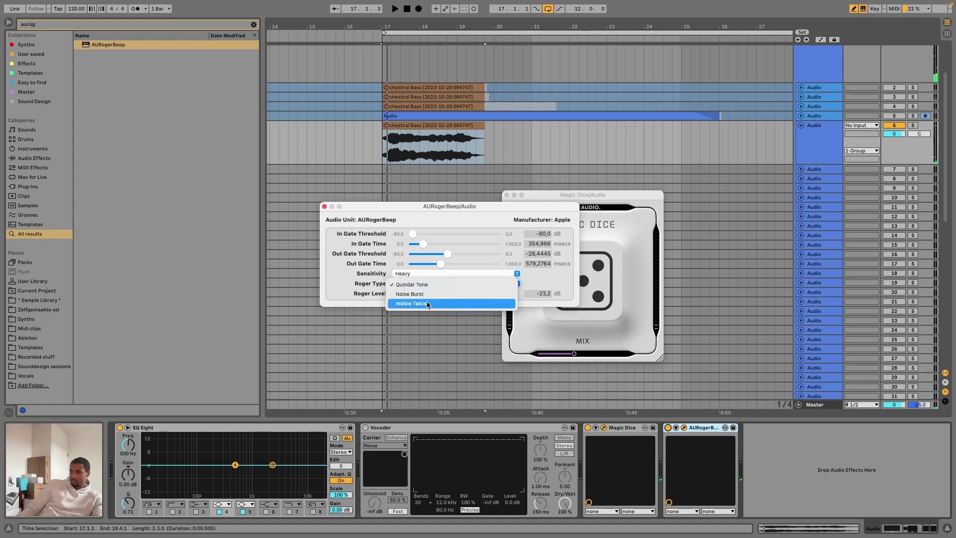
pyautogui.click(427, 304)
pyautogui.press('space')
pyautogui.press('space')
pyautogui.press('space')
pyautogui.moveTo(461, 293); pyautogui.dragTo(436, 292)
pyautogui.press('space')
pyautogui.press('space')
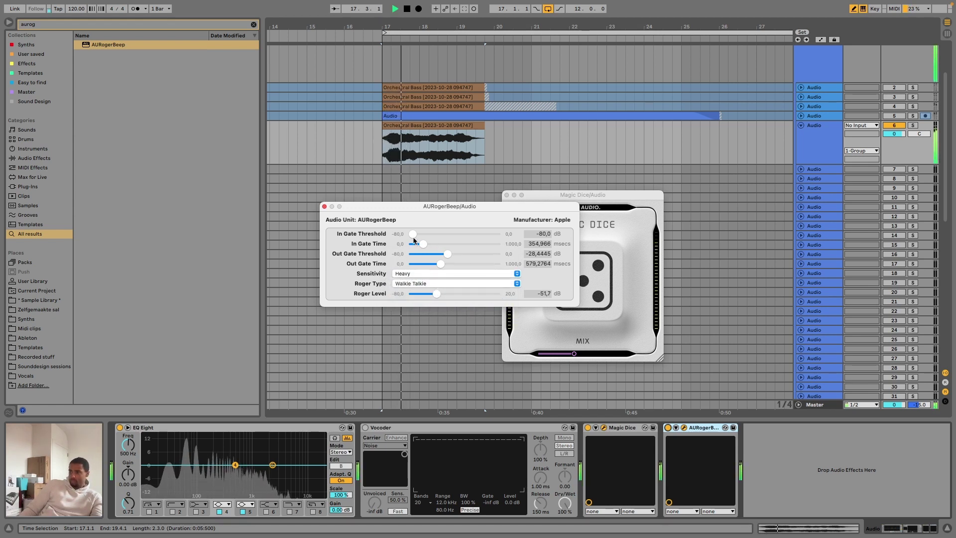
# - Raise AURogerBeep's In Gate Threshold to about −31.6 dB during playback, and remove the device from the chain
pyautogui.moveTo(413, 238); pyautogui.dragTo(443, 238)
pyautogui.press('space')
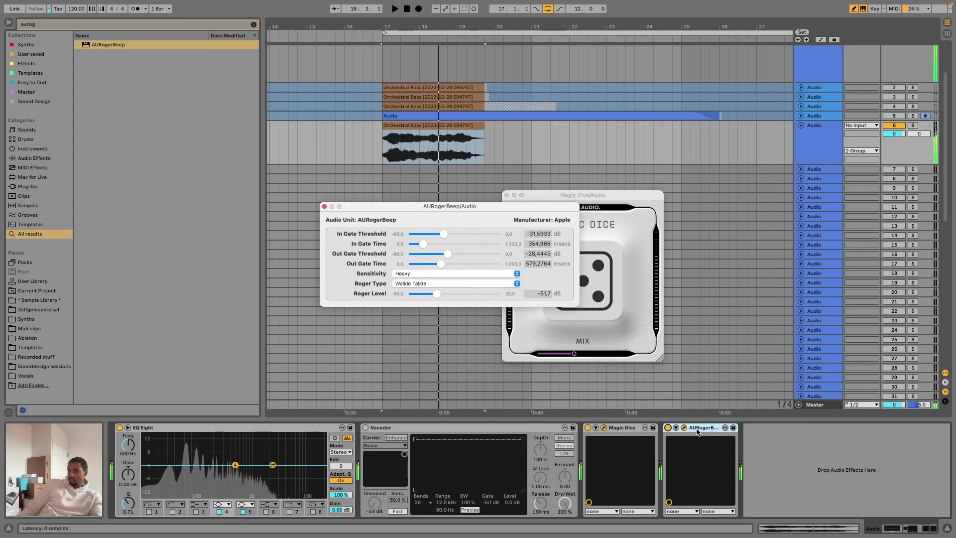
pyautogui.click(697, 431)
pyautogui.press('Delete')
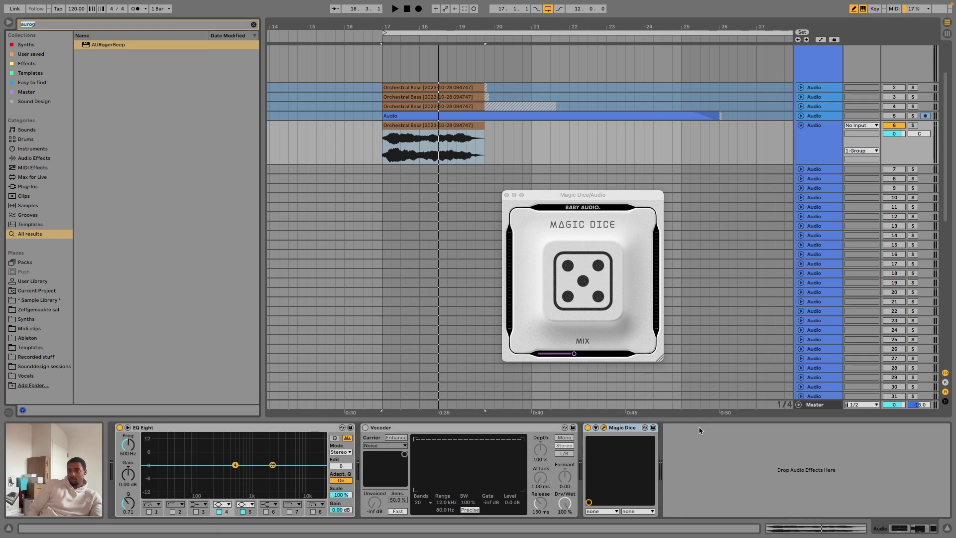
# - Search the browser for "freeamp" and add the second FreeAMP result after Magic Dice
pyautogui.write('freeam')
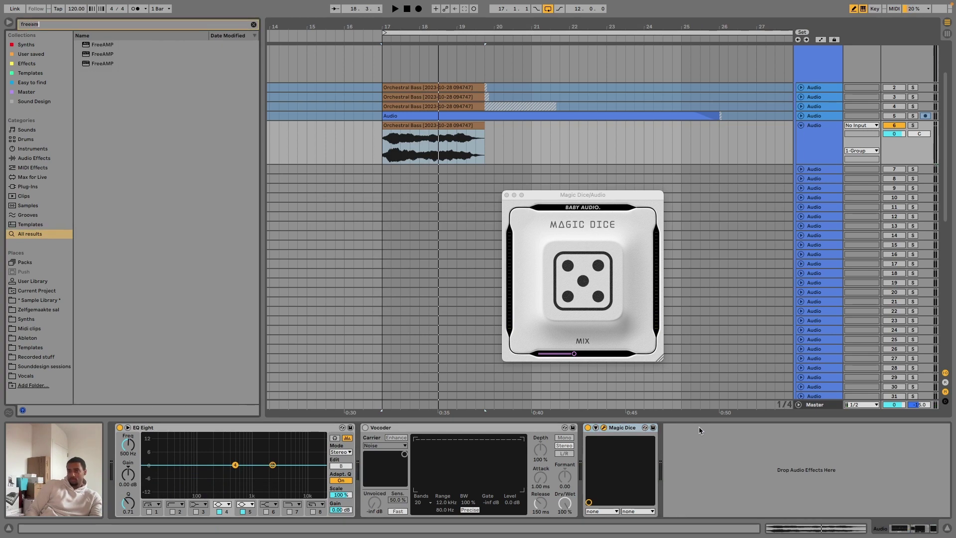
pyautogui.press('Down')
pyautogui.press('Down')
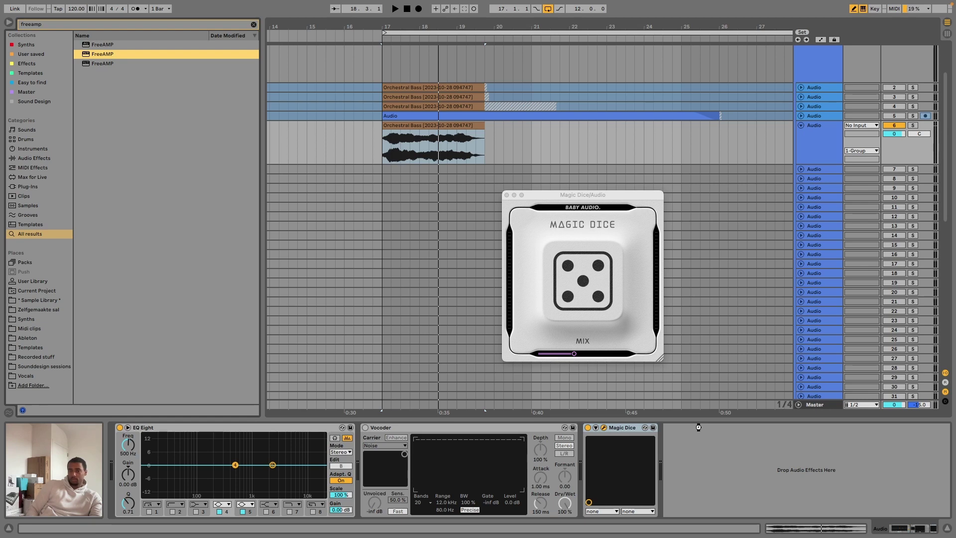
# - Search the browser for "repli" and add the third Replika plug-in after FreeAMP in the device chain
pyautogui.hotkey('ctrl', 'f')
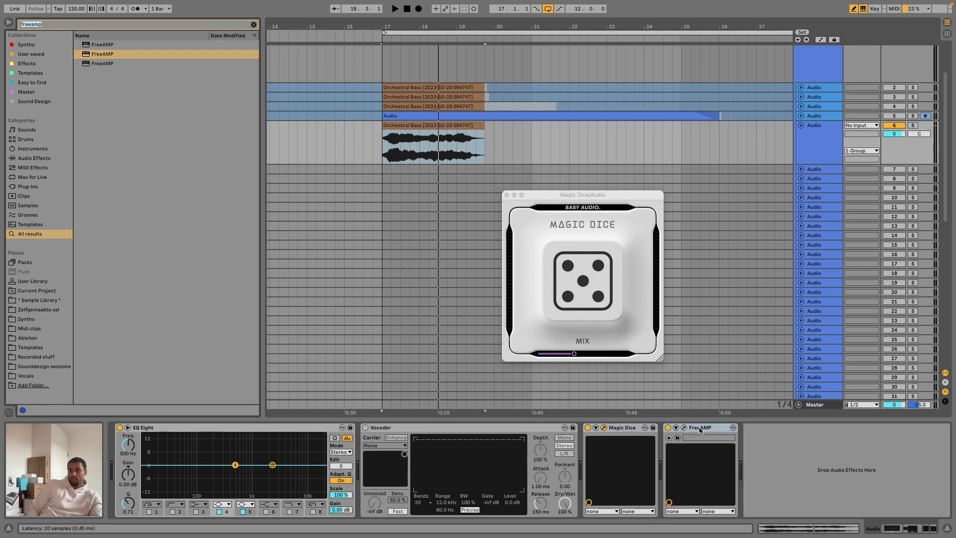
pyautogui.write('repli')
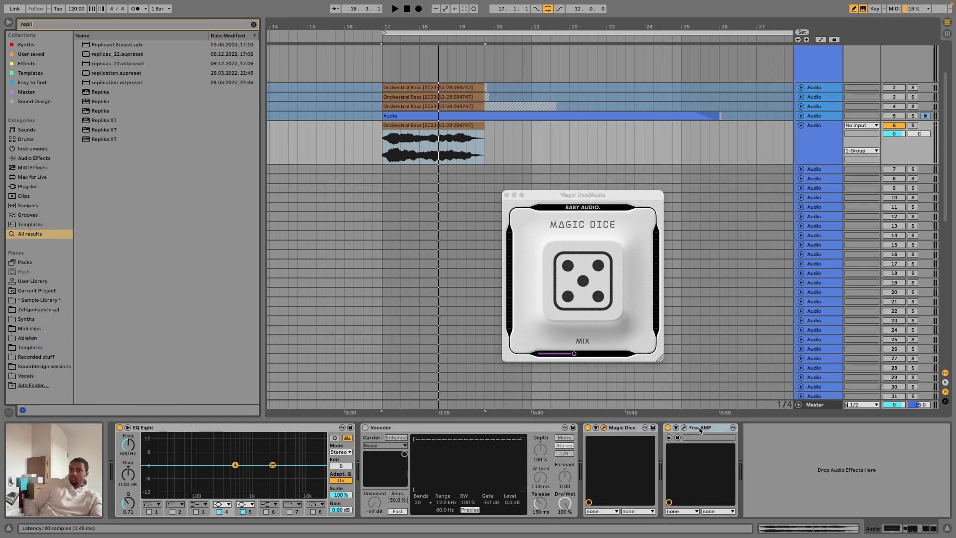
pyautogui.click(106, 111)
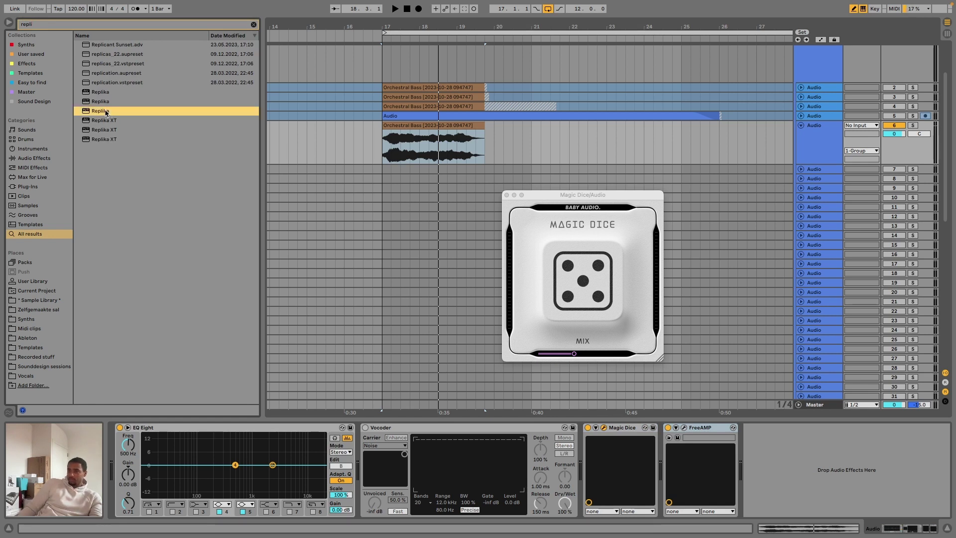
# - Open FreeAMP's window, audition the clip through it, and remove FreeAMP from the device chain
pyautogui.click(684, 427)
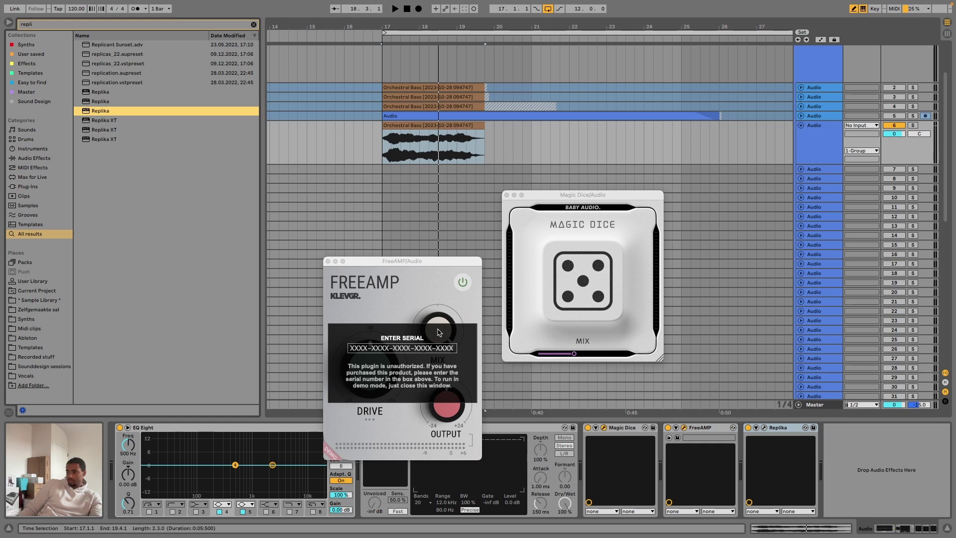
pyautogui.moveTo(404, 266); pyautogui.dragTo(376, 213)
pyautogui.press('space')
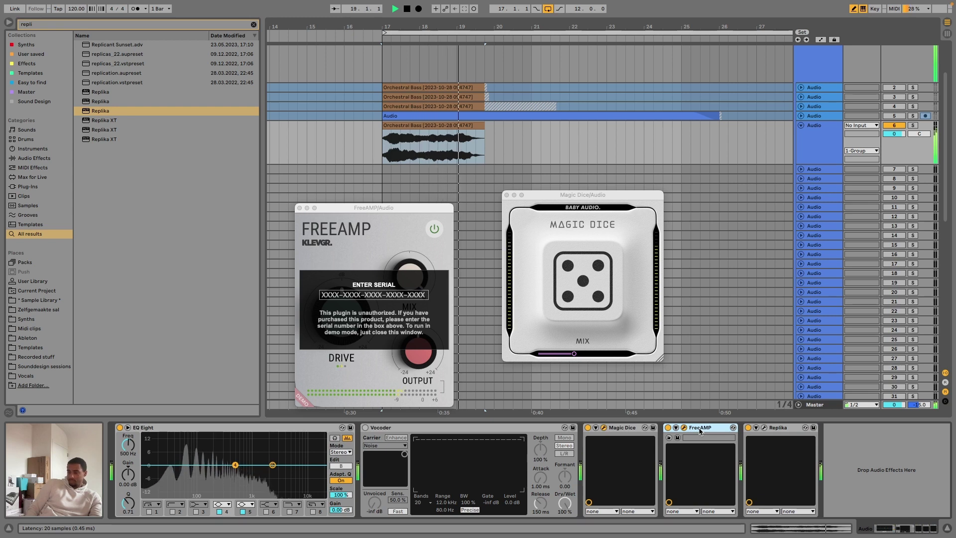
pyautogui.press('Delete')
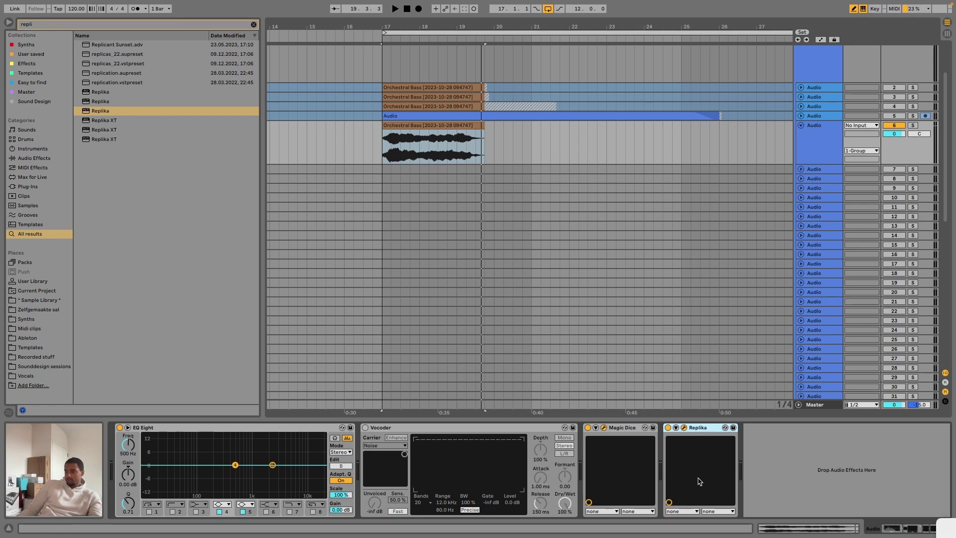
# - Open Replika, close the Magic Dice window, and set Replika's Delay Mode to Vintage Digital and its stereo mode to Ping Pong
pyautogui.click(683, 427)
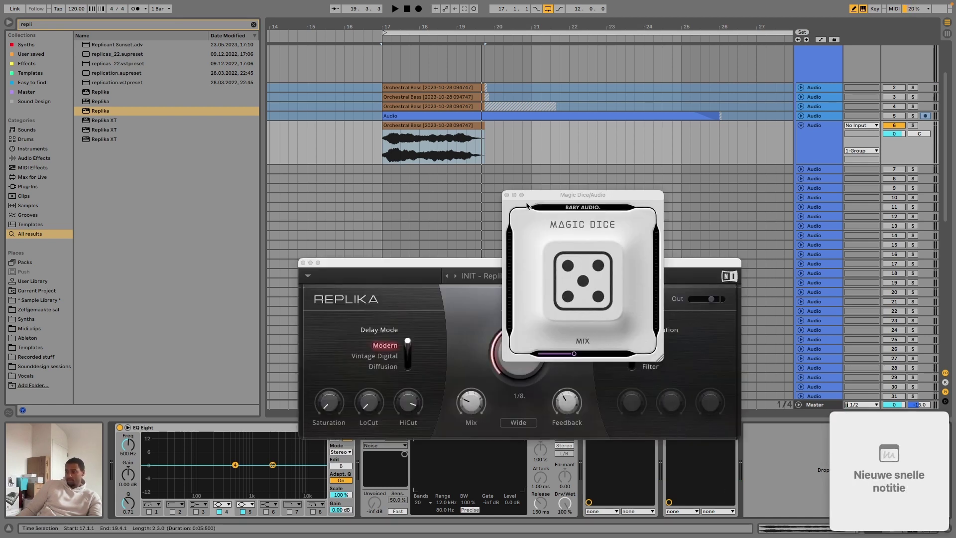
pyautogui.press('space')
pyautogui.click(507, 195)
pyautogui.moveTo(490, 266); pyautogui.dragTo(418, 103)
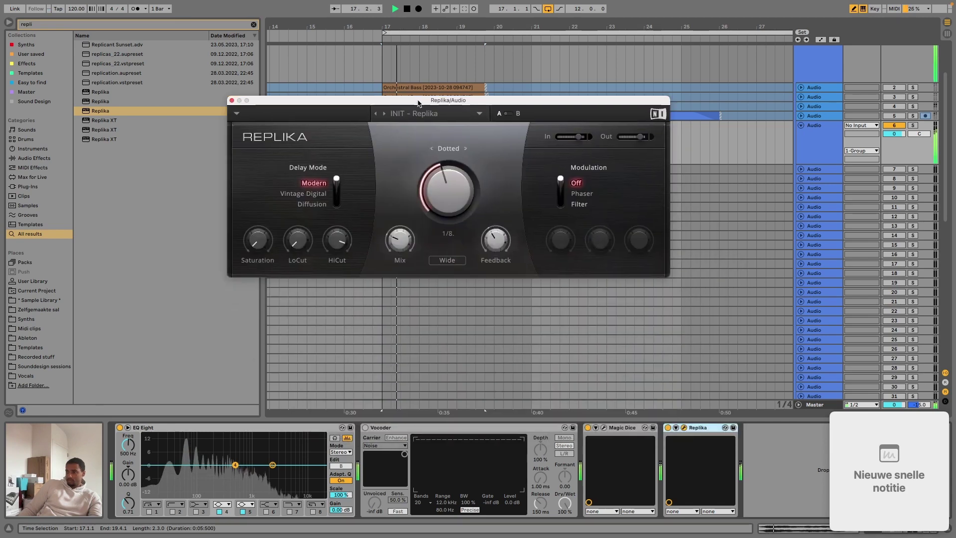
pyautogui.click(303, 193)
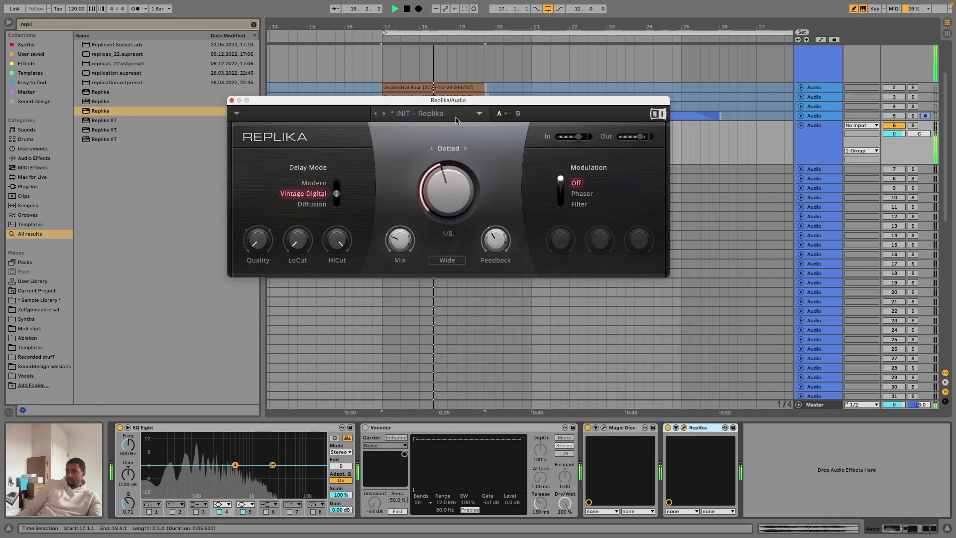
pyautogui.moveTo(455, 100); pyautogui.dragTo(520, 200)
pyautogui.press('space')
pyautogui.click(517, 361)
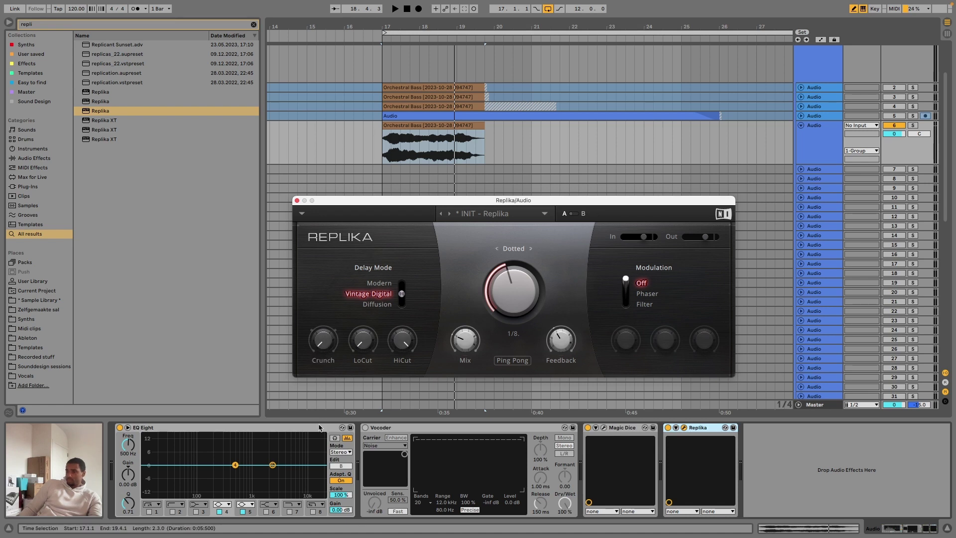
# - During playback, try Replika's Phaser, set Modulation to Filter with a faster rate, adjust Mix and Feedback, and close its window
pyautogui.press('space')
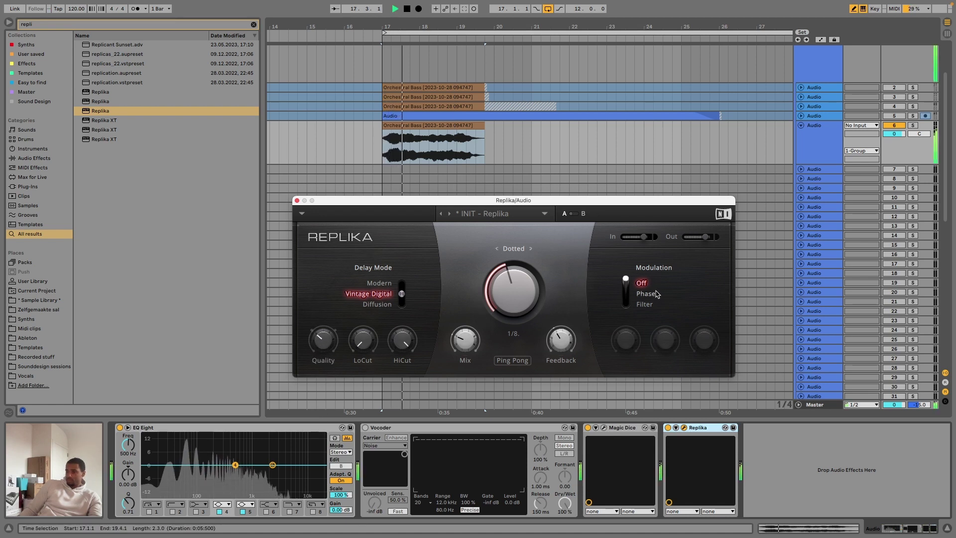
pyautogui.click(647, 295)
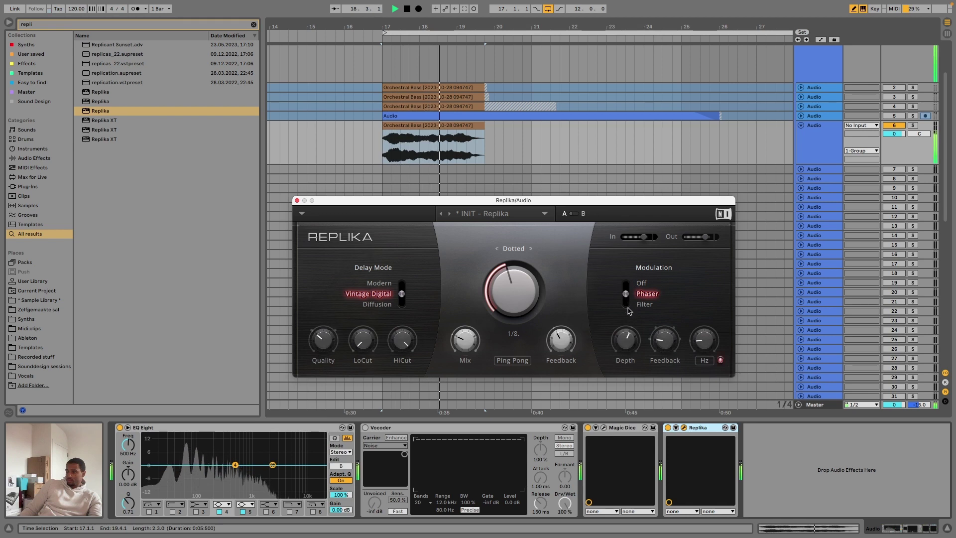
pyautogui.click(628, 310)
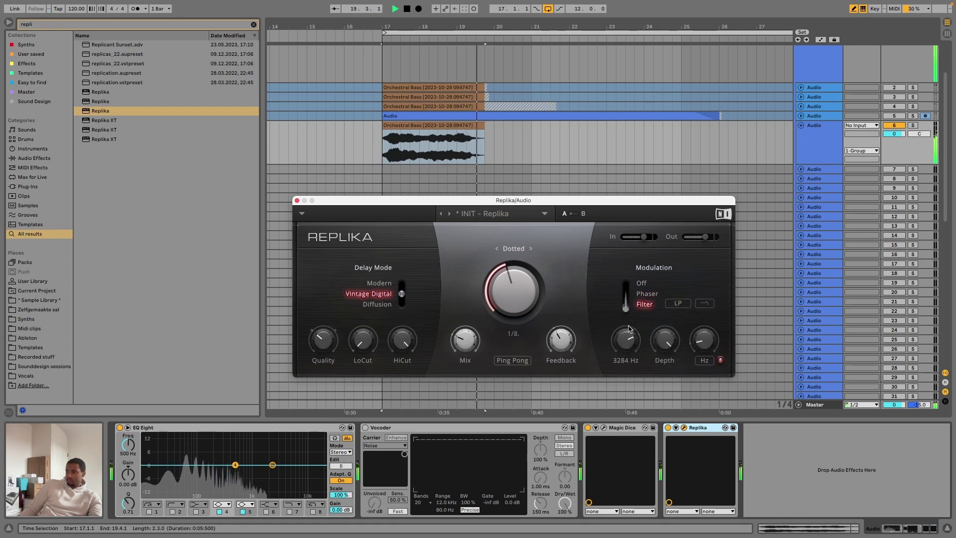
pyautogui.moveTo(705, 341); pyautogui.dragTo(726, 241)
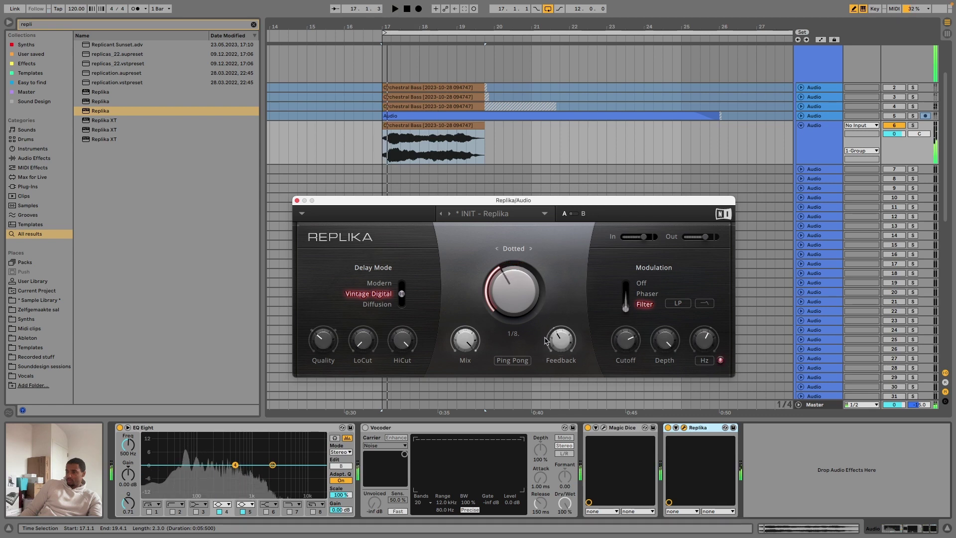
pyautogui.press('space')
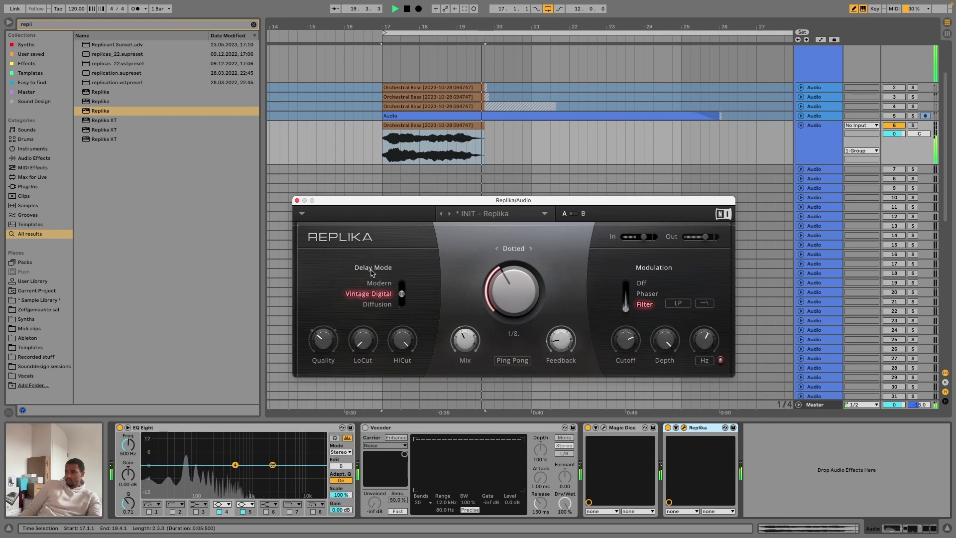
pyautogui.click(297, 200)
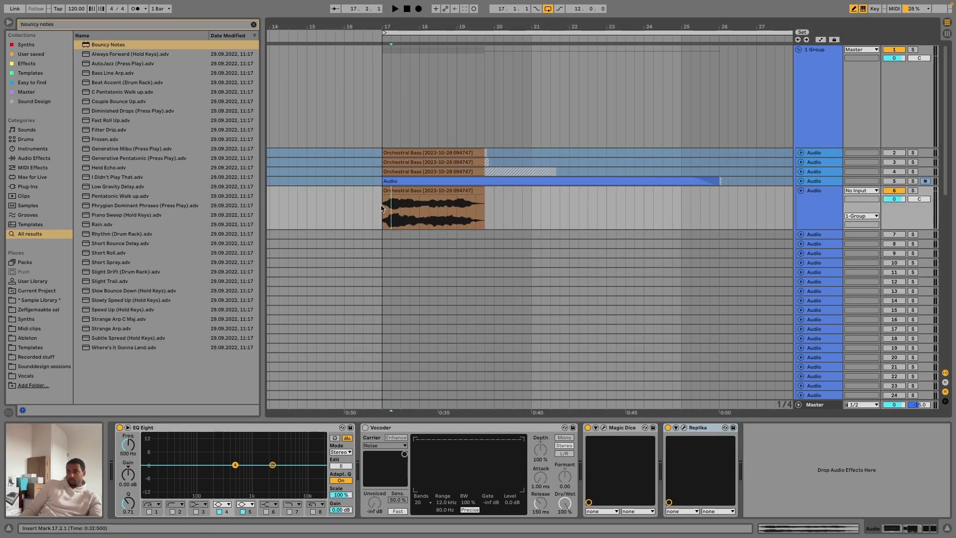
# - Search the browser for "tsc" and add the TSC plug-in after Replika on the selected audio track
pyautogui.click(380, 207)
pyautogui.hotkey('ctrl', 'f')
pyautogui.write('tsc')
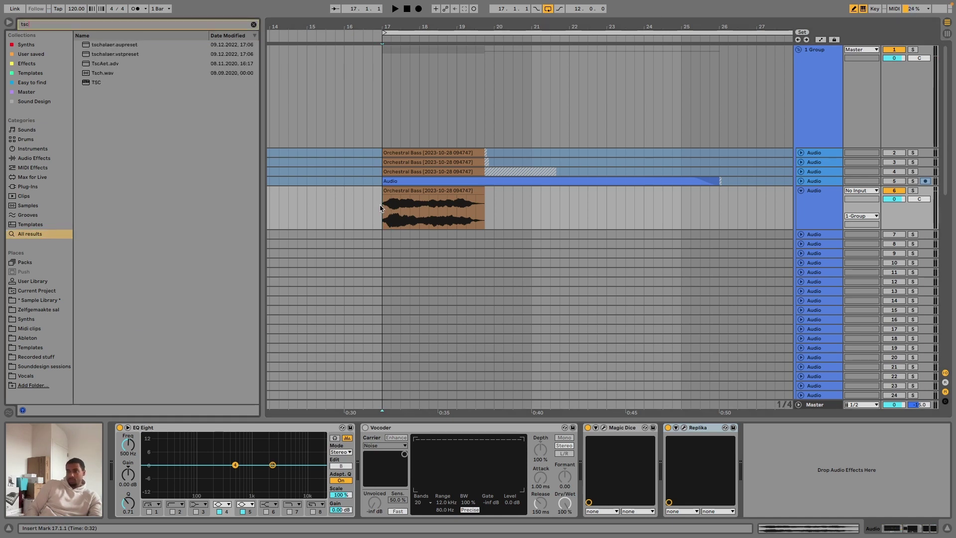
pyautogui.press('Down')
pyautogui.press('Down')
pyautogui.press('Down')
pyautogui.press('Down')
pyautogui.press('Down')
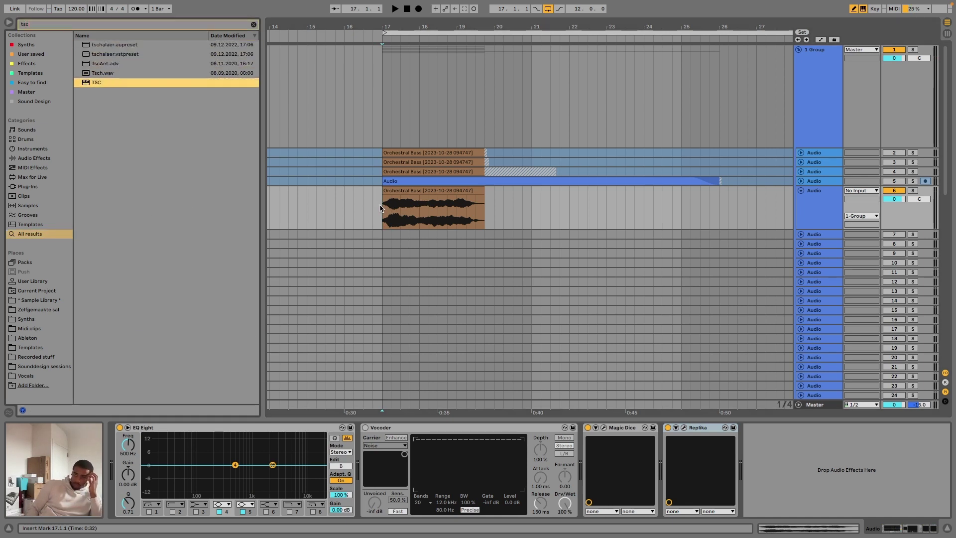
pyautogui.press('Up')
pyautogui.press('Down')
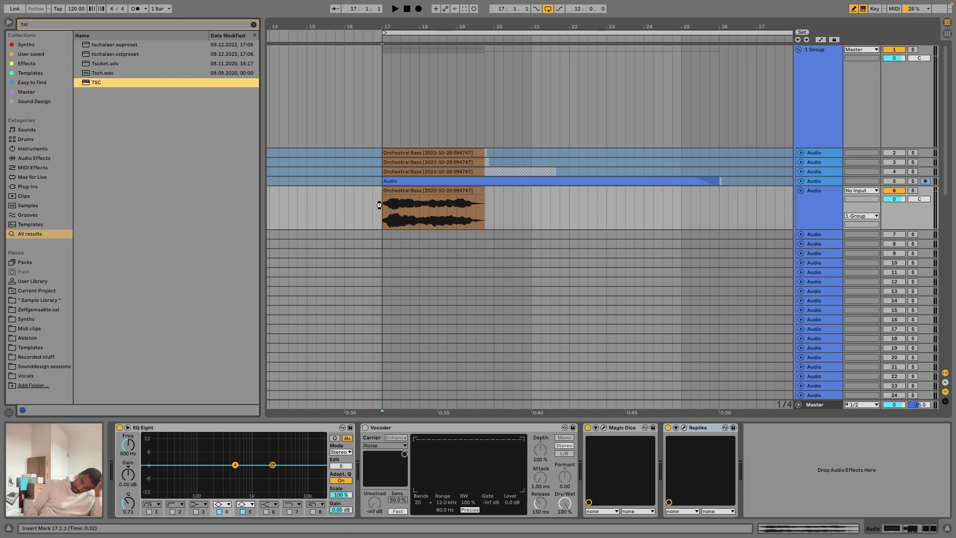
pyautogui.press('Return')
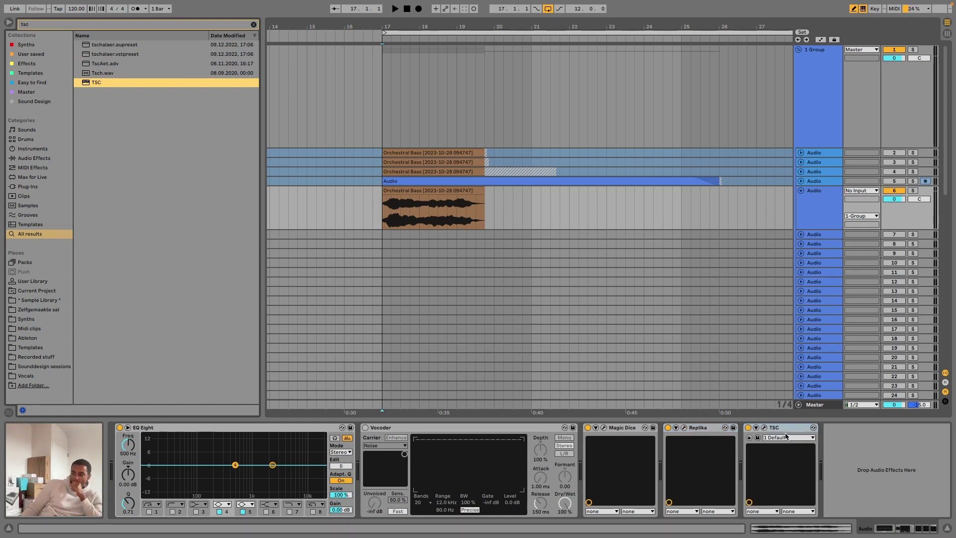
# - Switch TSC to stereo, turn its Tone fully up while auditioning the clip, and close its window
pyautogui.click(765, 428)
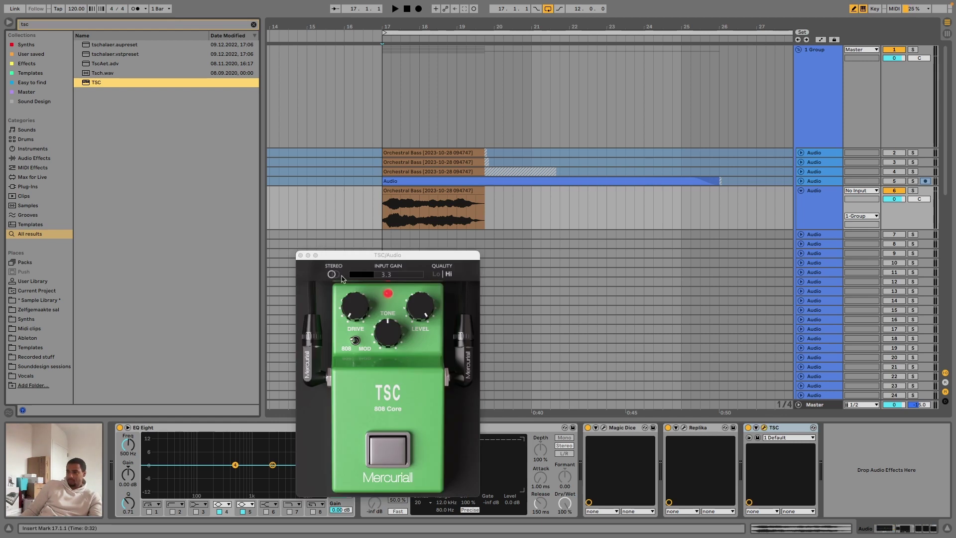
pyautogui.click(342, 278)
pyautogui.press('space')
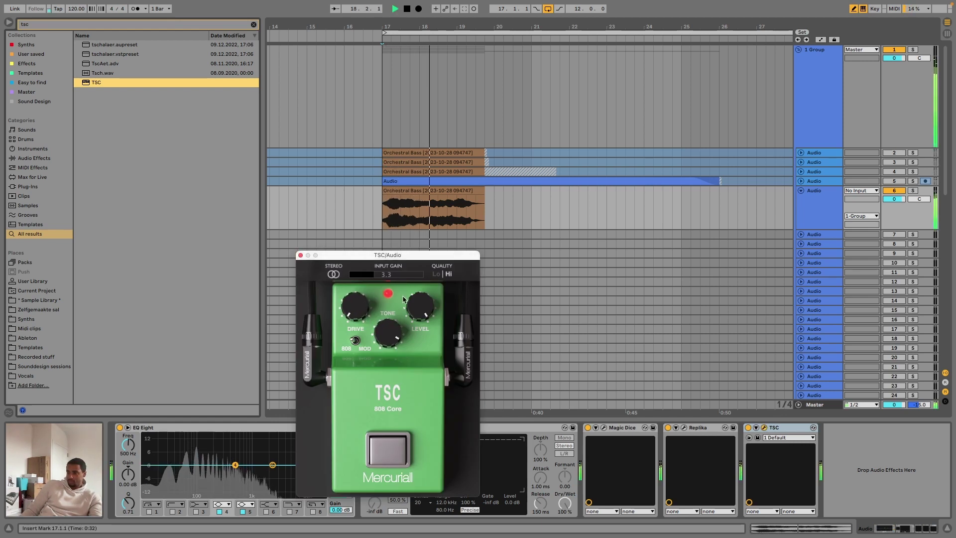
pyautogui.moveTo(403, 300); pyautogui.dragTo(404, 291)
pyautogui.press('space')
pyautogui.press('space')
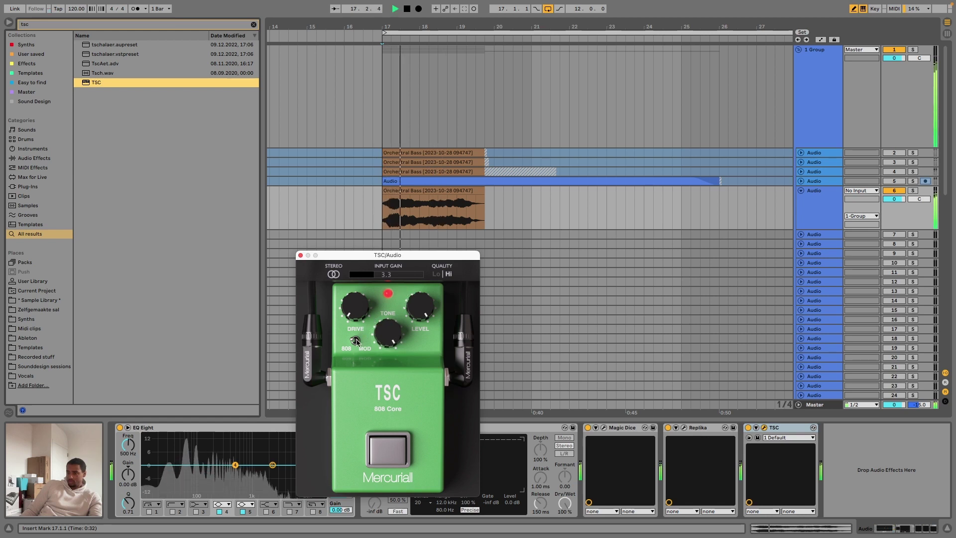
pyautogui.moveTo(356, 341); pyautogui.dragTo(304, 229)
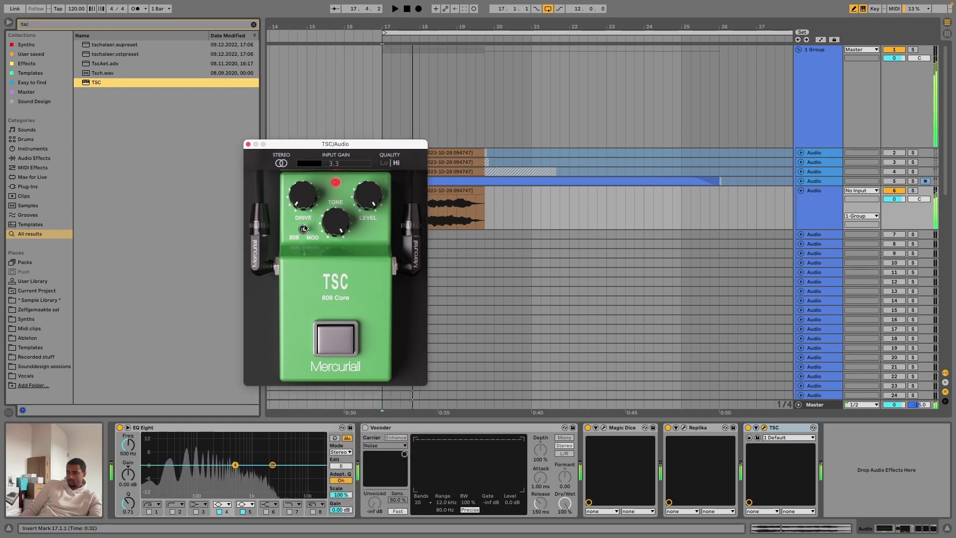
pyautogui.press('space')
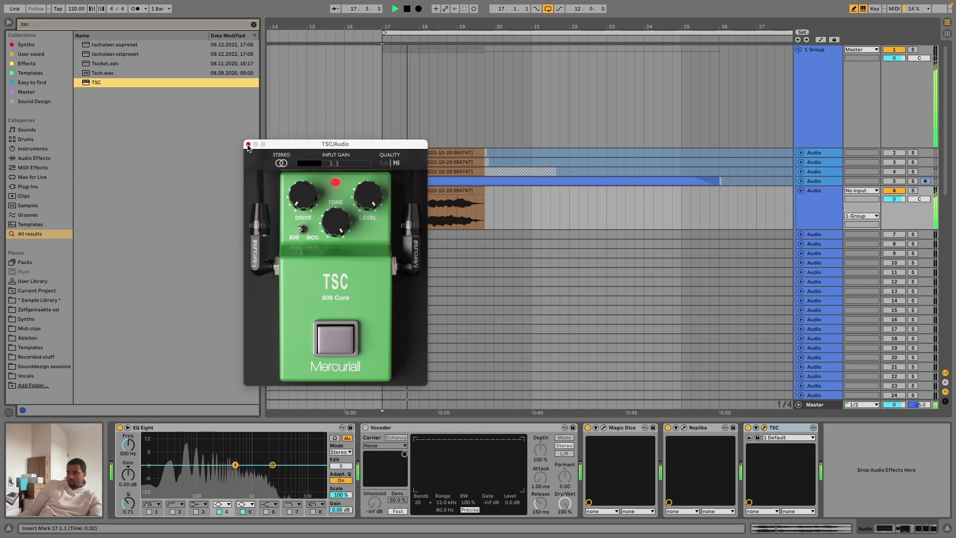
pyautogui.click(248, 145)
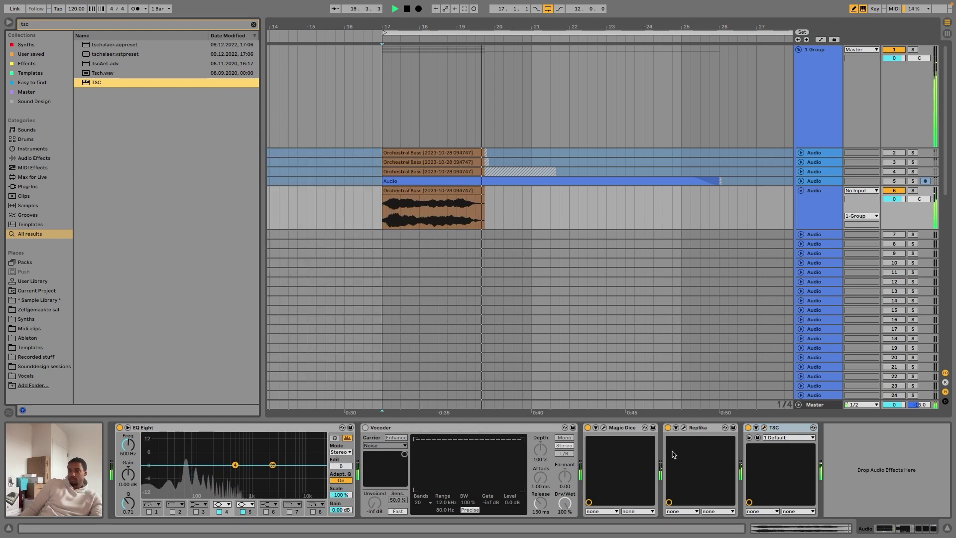
pyautogui.press('space')
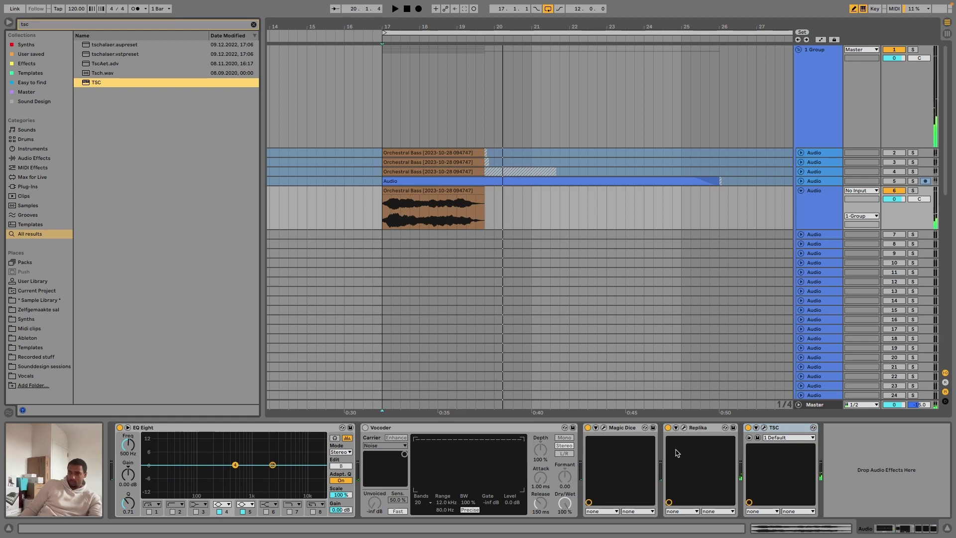
# - Search the browser for "prism", add the Prisma plug-in after TSC, and audition the selected clip
pyautogui.hotkey('ctrl', 'f')
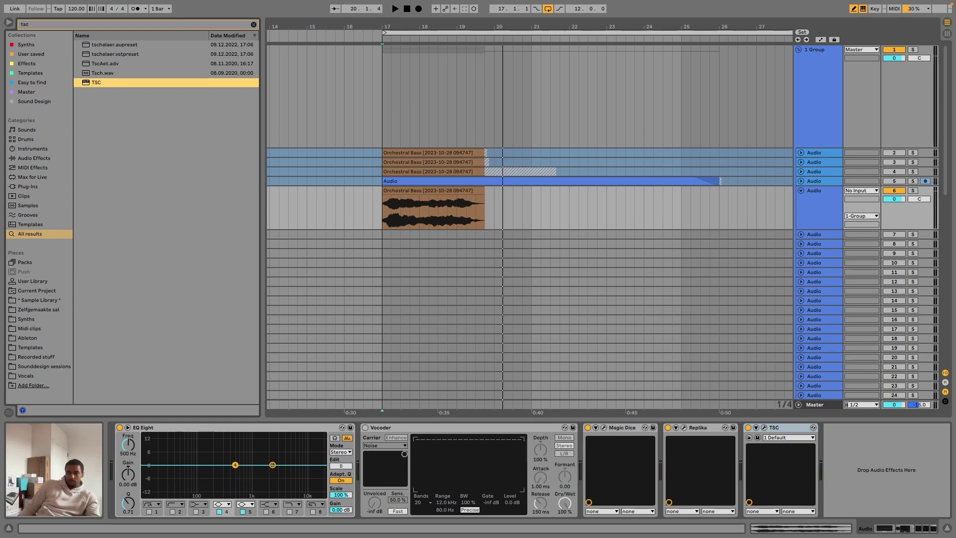
pyautogui.write('prism')
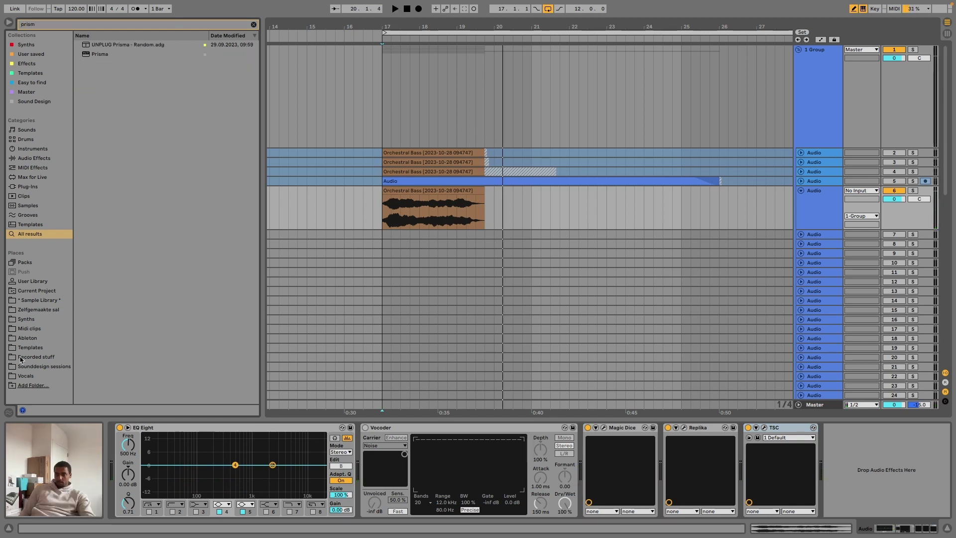
pyautogui.click(881, 473)
pyautogui.doubleClick(102, 55)
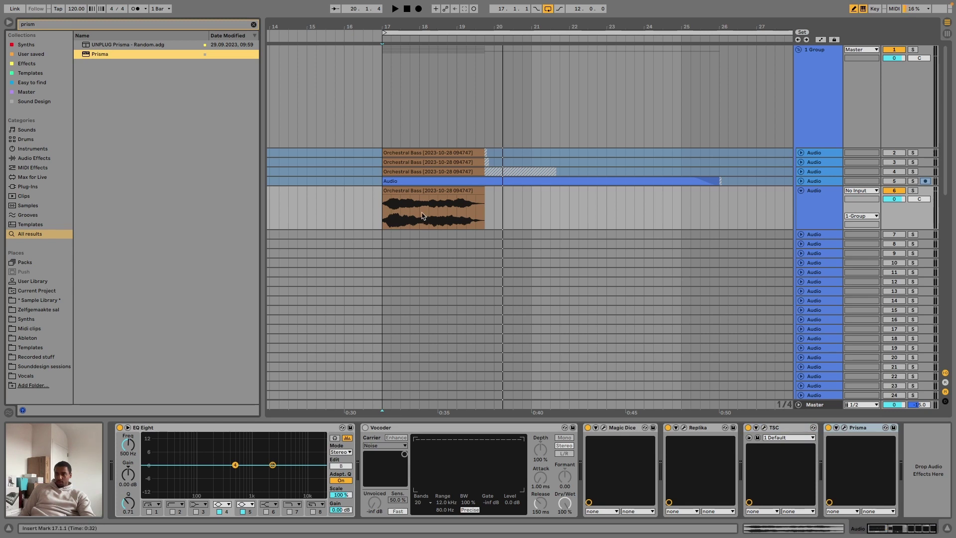
pyautogui.click(411, 191)
pyautogui.press('space')
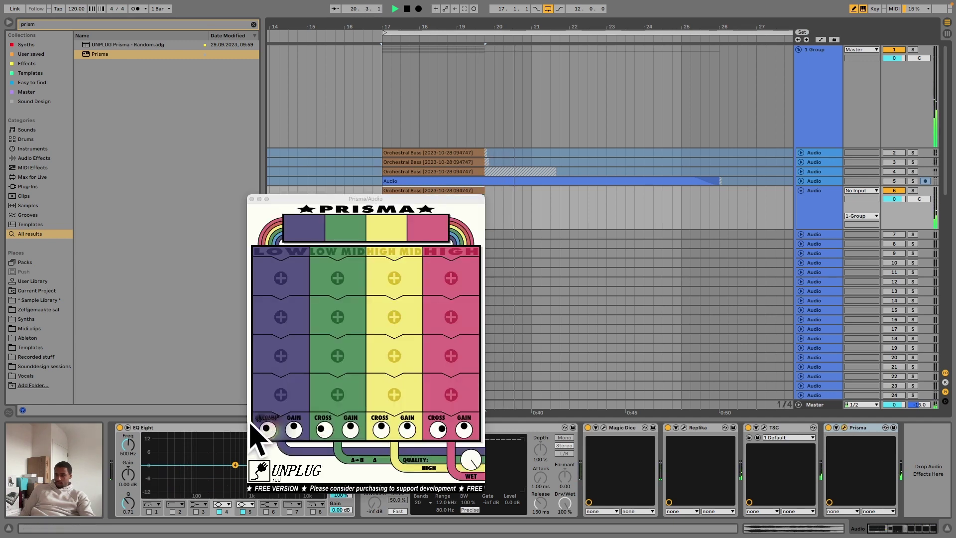
pyautogui.press('space')
# - Add the UNPLUG Prisma - Random rack to the end of the chain and delete the standalone Prisma device
pyautogui.click(121, 45)
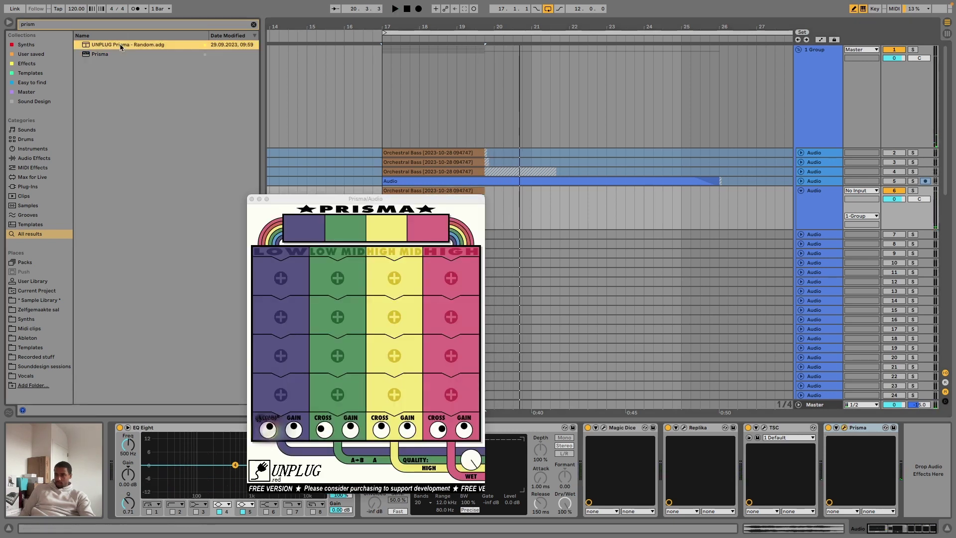
pyautogui.moveTo(890, 459); pyautogui.dragTo(891, 459)
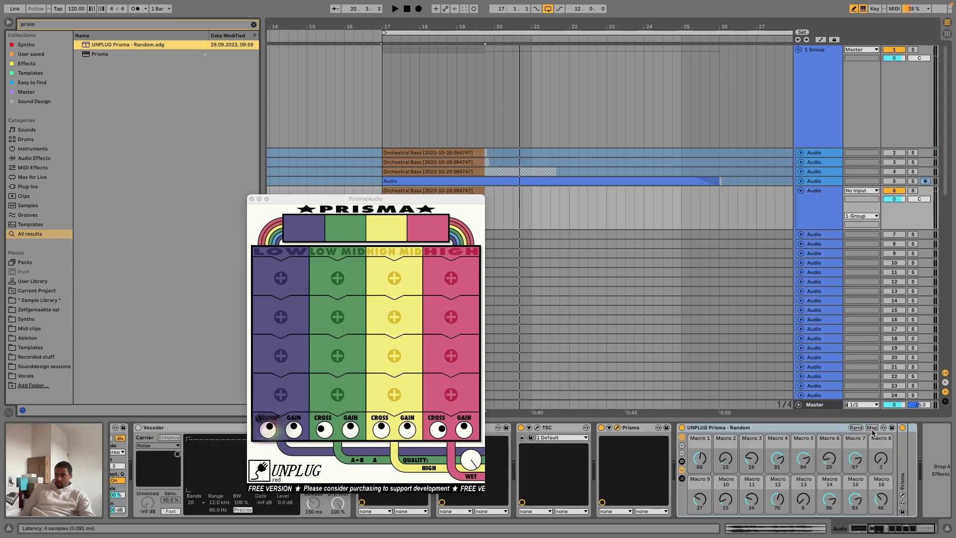
pyautogui.click(640, 432)
pyautogui.press('Delete')
# - Randomize the UNPLUG Prisma - Random rack's macros, open its Prisma plug-in window, and audition the clip
pyautogui.press('space')
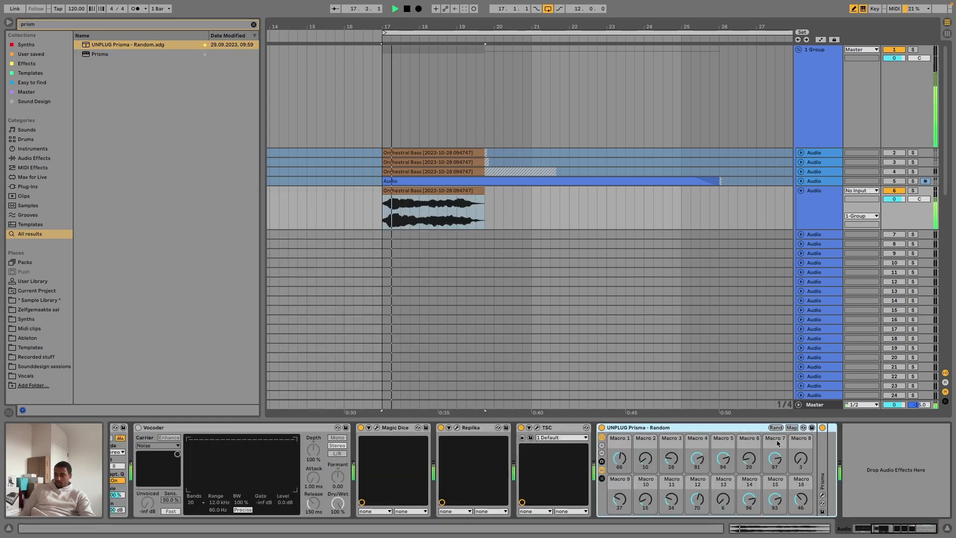
pyautogui.click(776, 428)
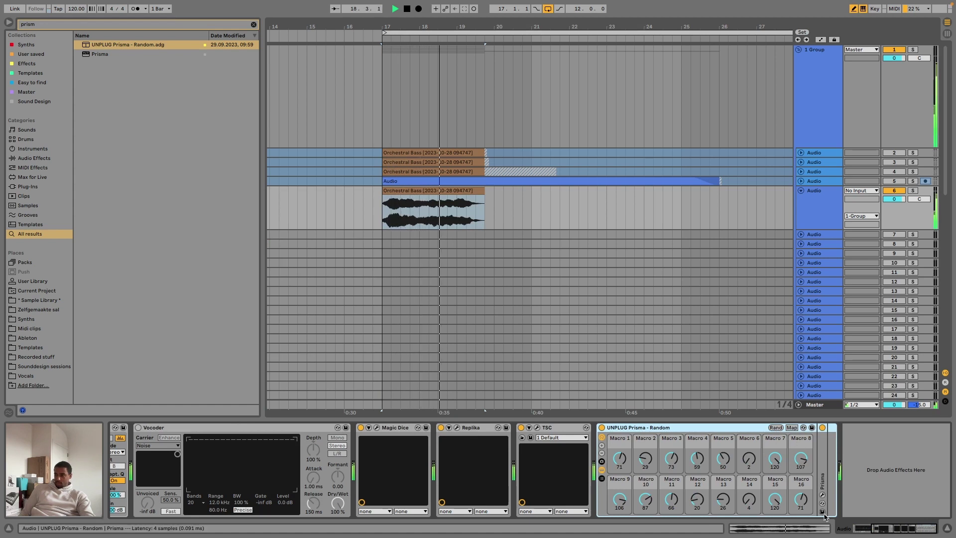
pyautogui.click(822, 495)
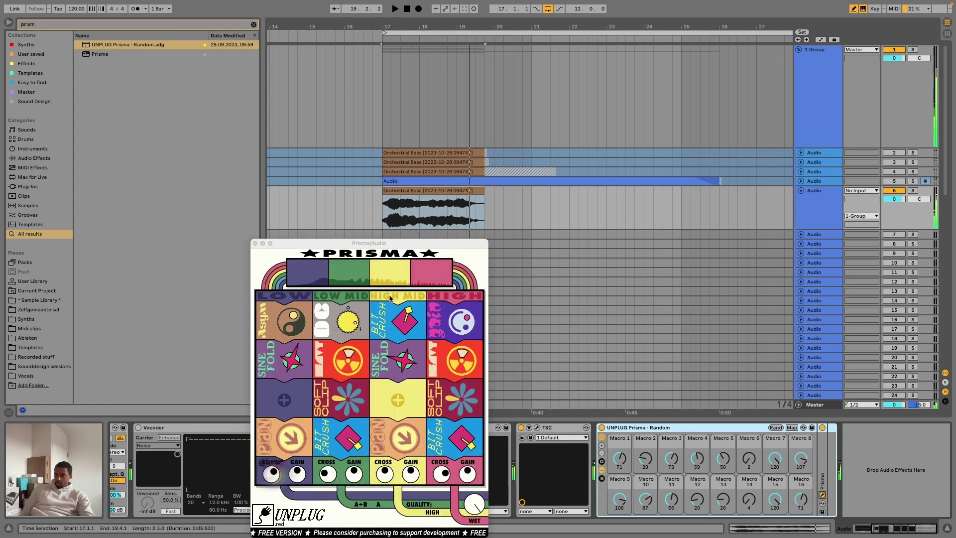
pyautogui.moveTo(364, 243); pyautogui.dragTo(374, 140)
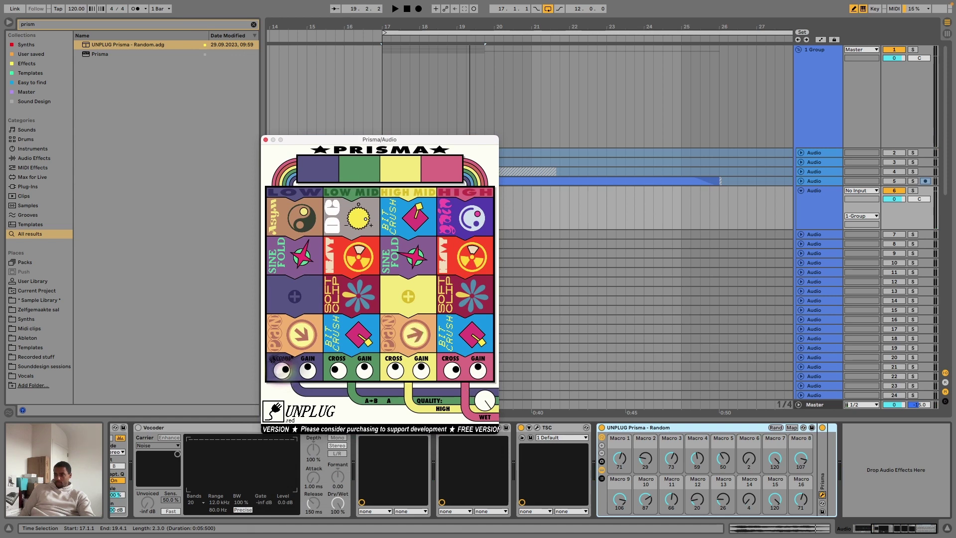
pyautogui.press('space')
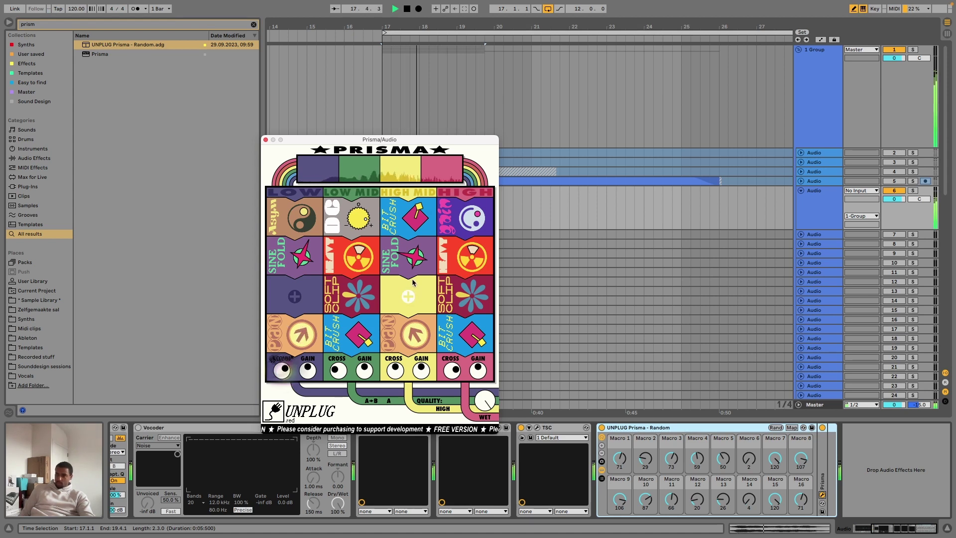
# - Move the Prisma window clear of the audio clip, select the loop range from bar 17 to 29, and audition it
pyautogui.moveTo(401, 131); pyautogui.dragTo(503, 112)
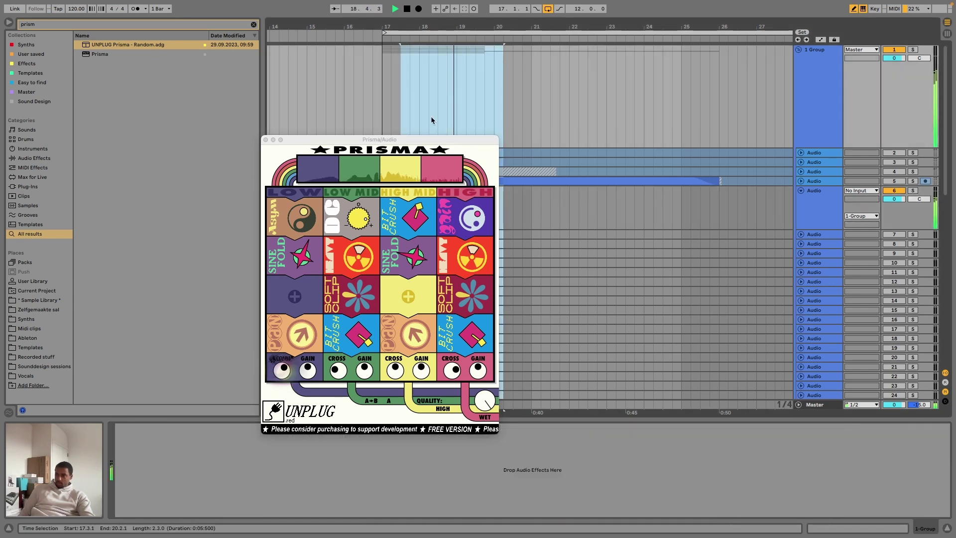
pyautogui.moveTo(409, 140); pyautogui.dragTo(469, 61)
pyautogui.click(605, 205)
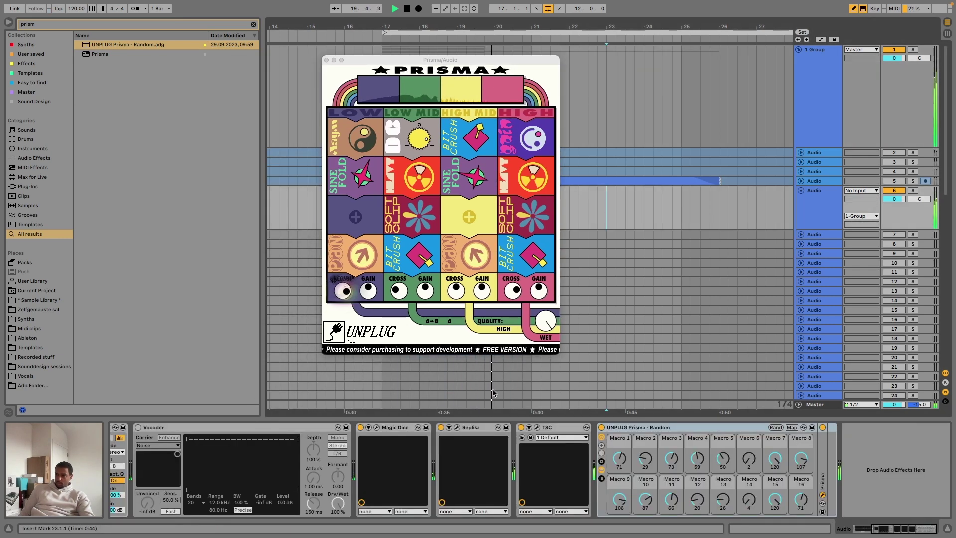
pyautogui.press('space')
pyautogui.press('space')
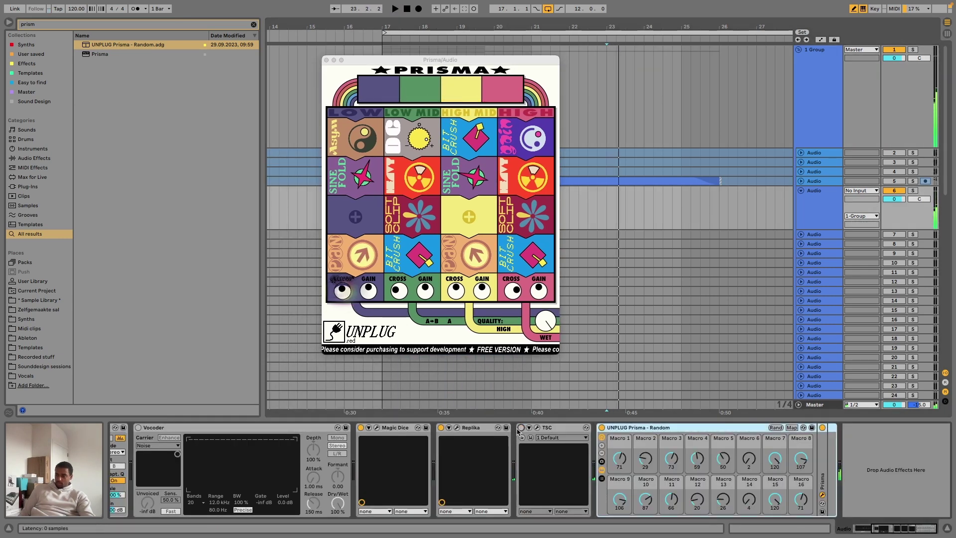
pyautogui.press('space')
pyautogui.click(472, 32)
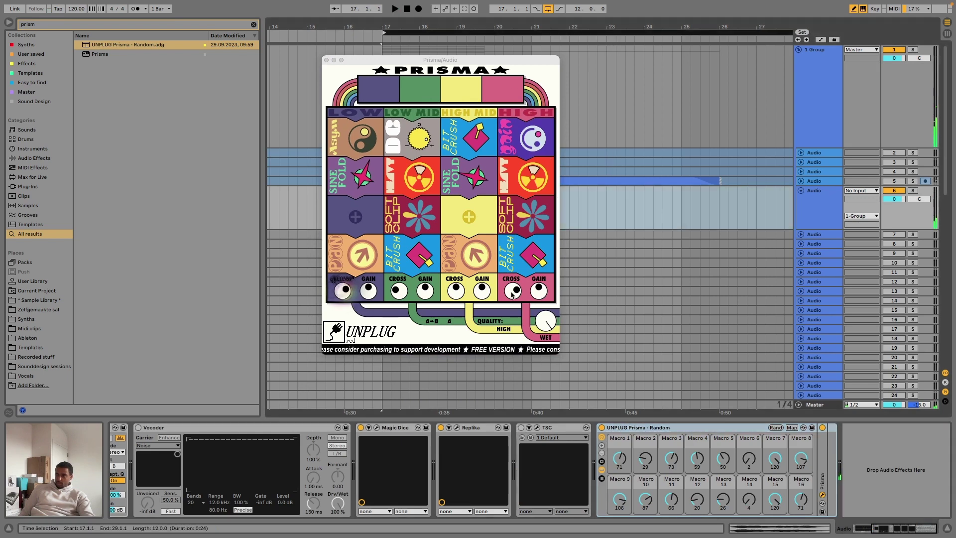
pyautogui.press('space')
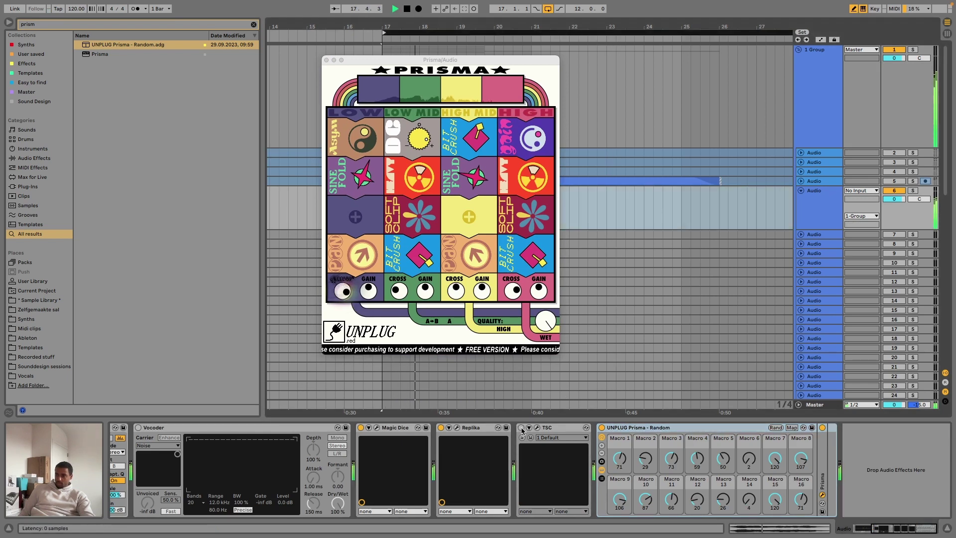
# - Compare the looped clip with Magic Dice, Replika and TSC bypassed, and switch all three devices back on
pyautogui.click(360, 428)
pyautogui.press('space')
pyautogui.press('space')
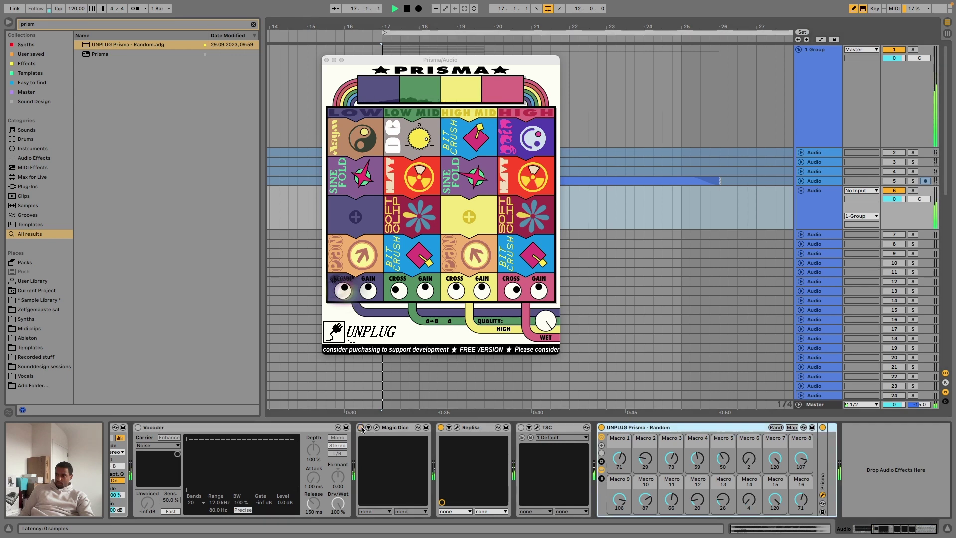
pyautogui.hscroll(-4, 385, 429)
pyautogui.hscroll(-4, 385, 430)
pyautogui.hscroll(4, 398, 432)
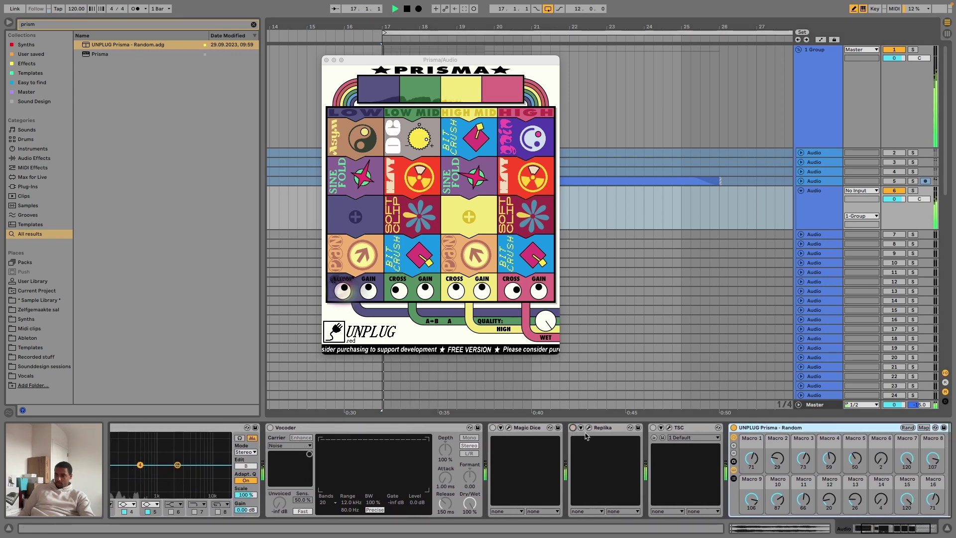
pyautogui.hscroll(3, 584, 437)
pyautogui.hscroll(-1, 583, 436)
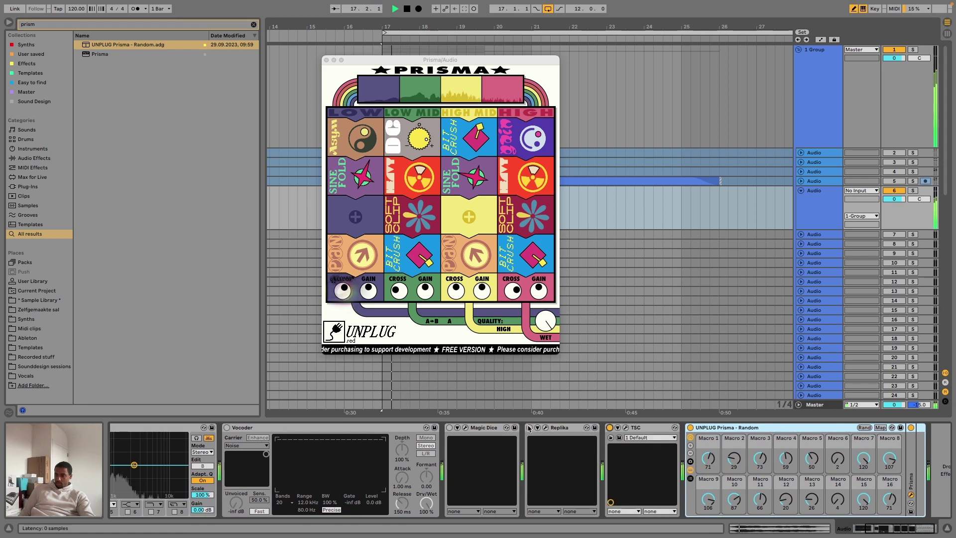
pyautogui.click(450, 427)
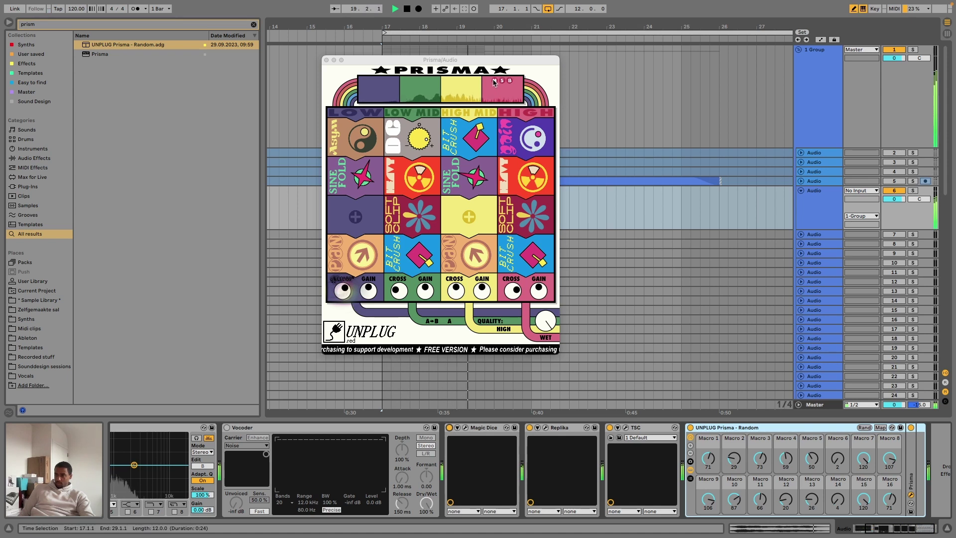
# - Mute Prisma's High band to hear its contribution to the loop, and unmute it again
pyautogui.click(494, 82)
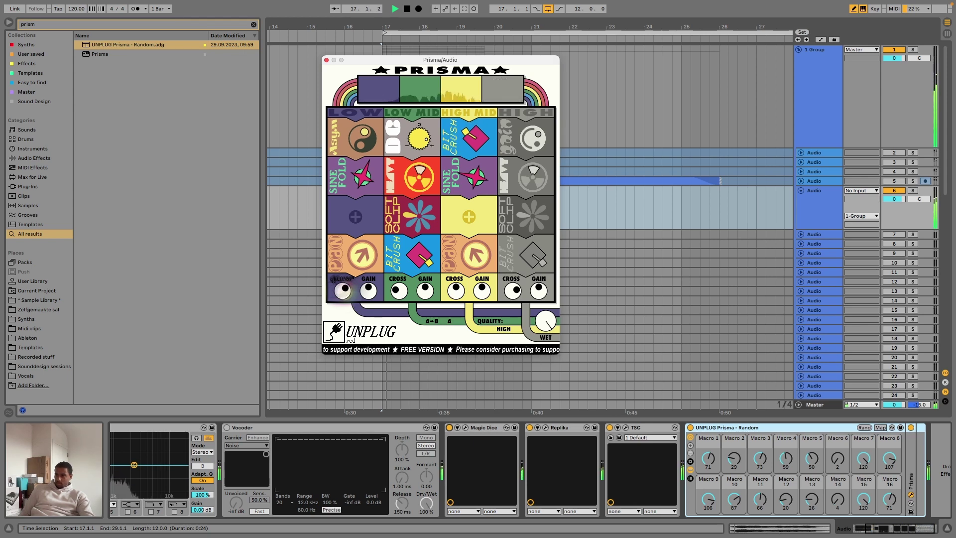
pyautogui.click(493, 82)
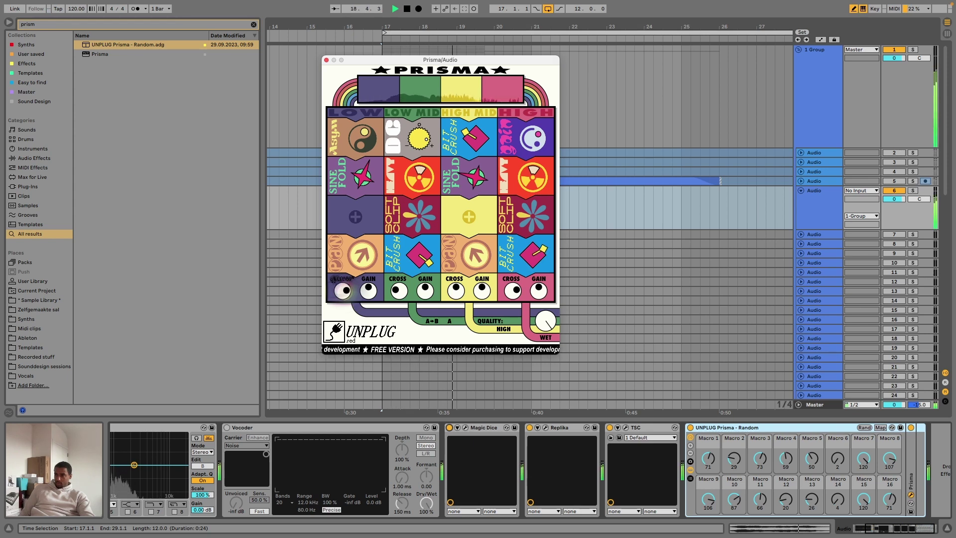
pyautogui.press('space')
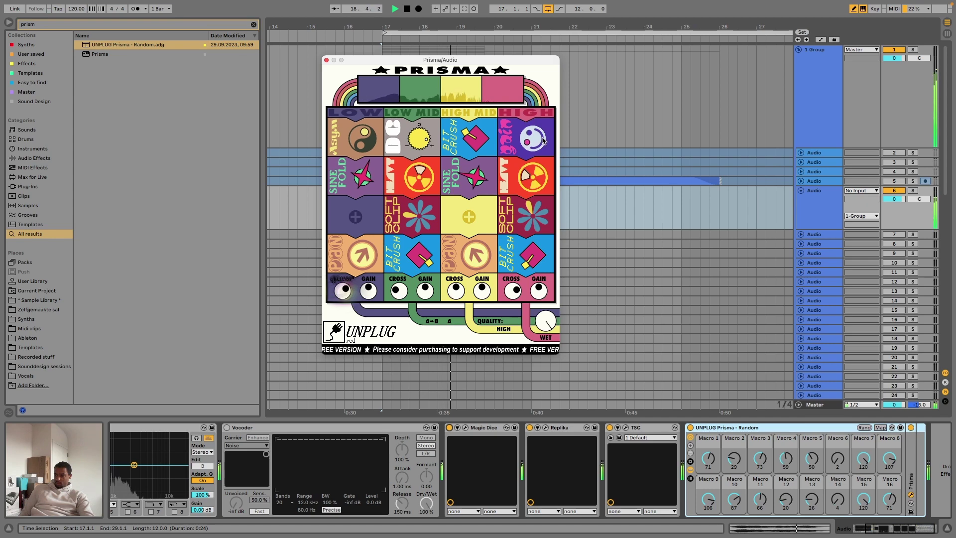
# - Randomize the UNPLUG Prisma - Random rack's macros repeatedly during playback to find a new effect combination, and stop playback
pyautogui.click(864, 427)
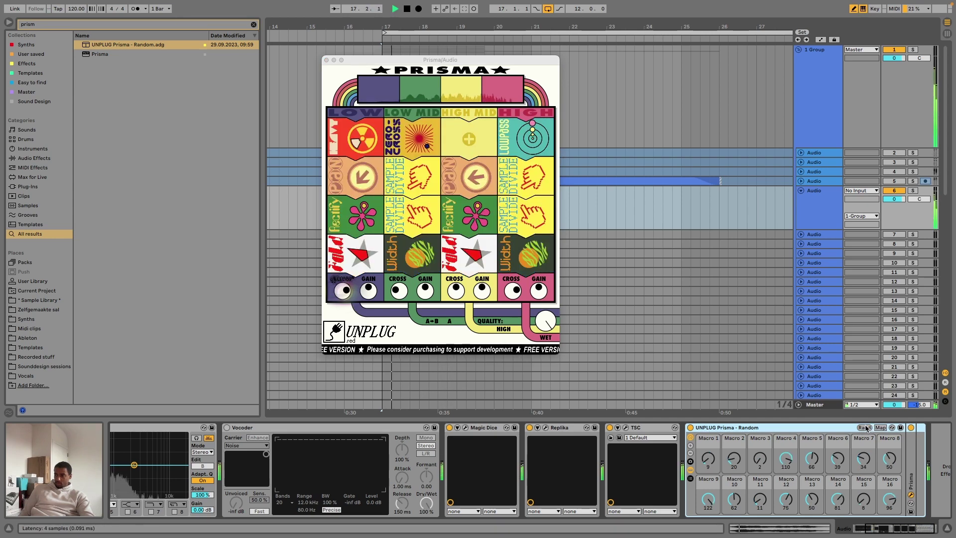
pyautogui.click(865, 427)
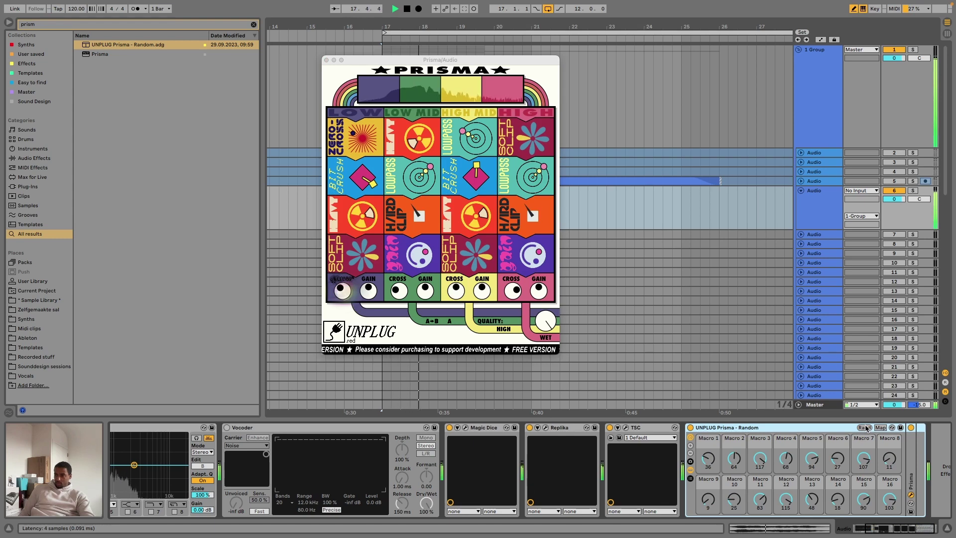
pyautogui.click(865, 427)
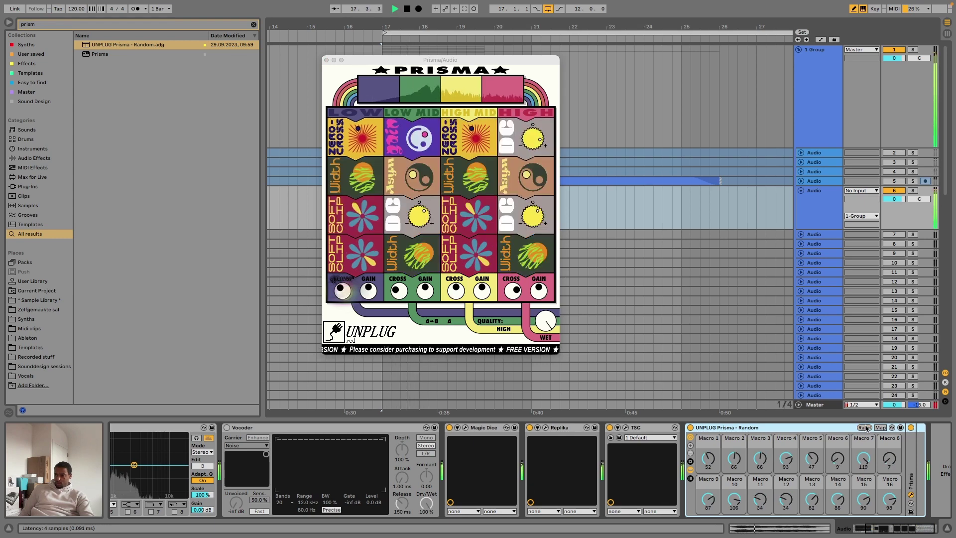
pyautogui.click(865, 427)
pyautogui.click(865, 427)
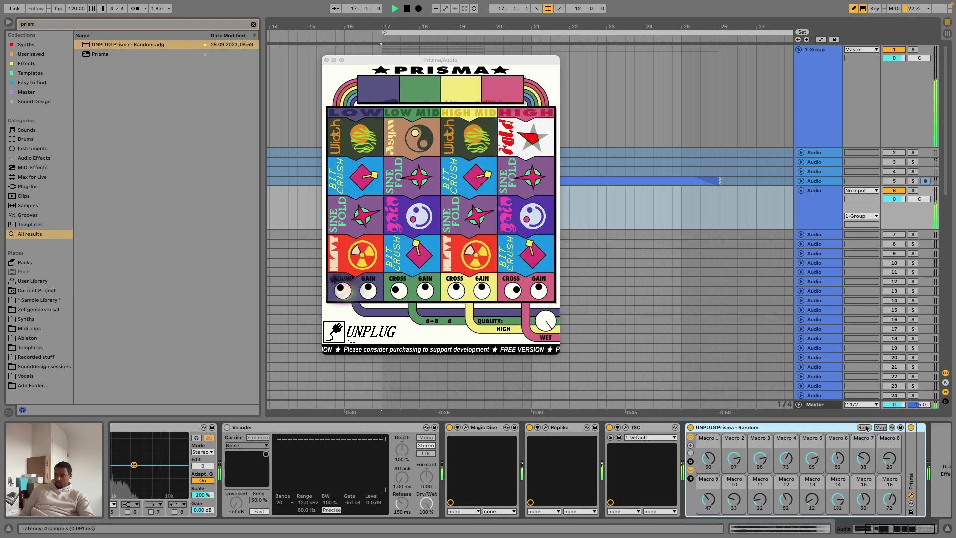
pyautogui.click(865, 427)
pyautogui.click(865, 427)
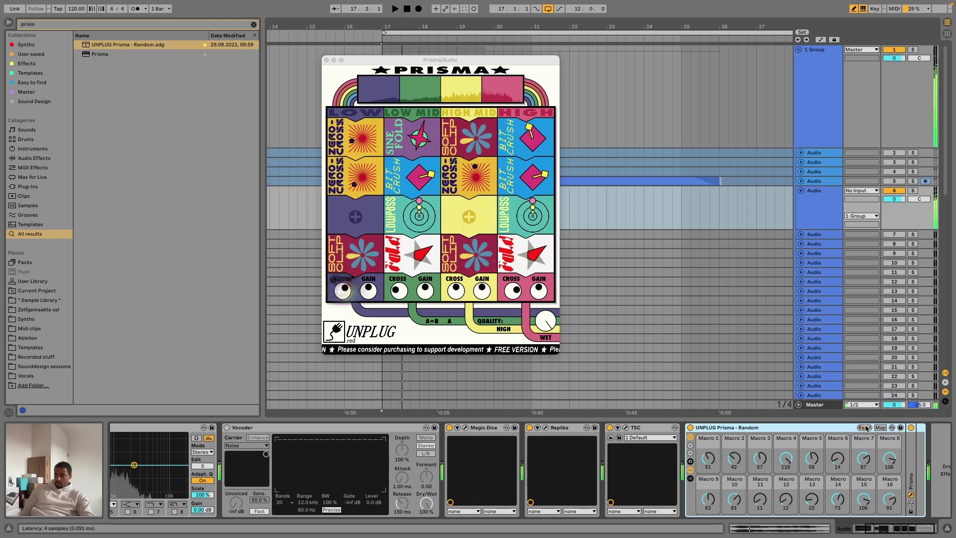
pyautogui.click(865, 427)
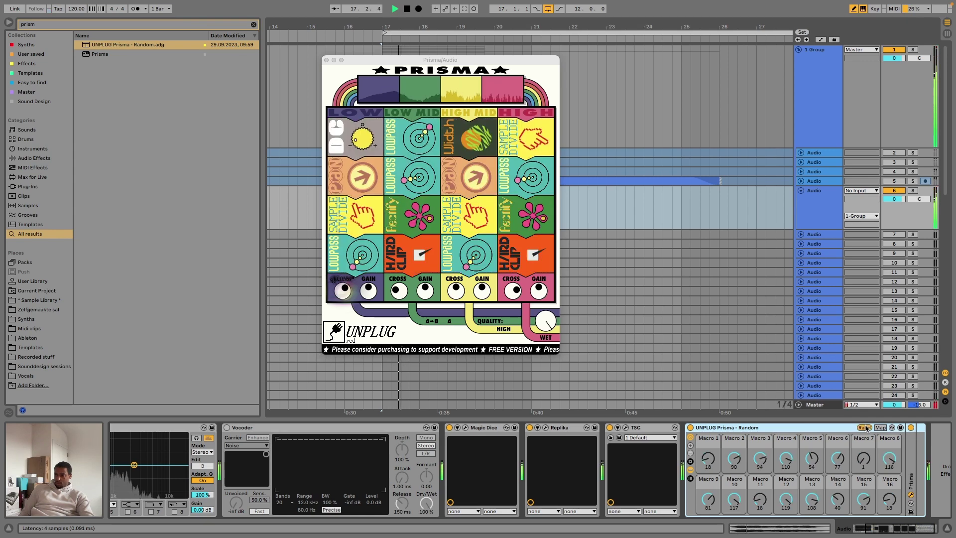
pyautogui.click(865, 427)
pyautogui.click(865, 427)
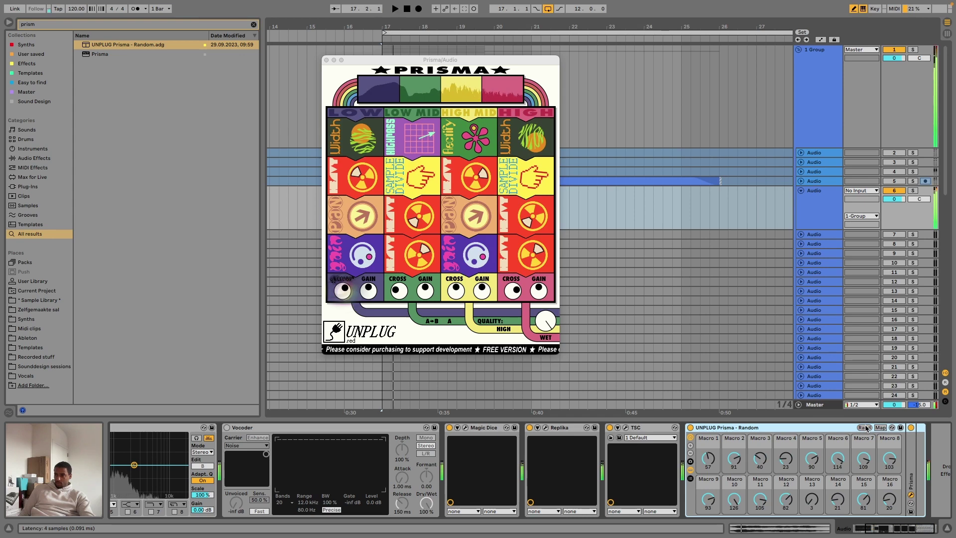
pyautogui.click(865, 427)
pyautogui.press('space')
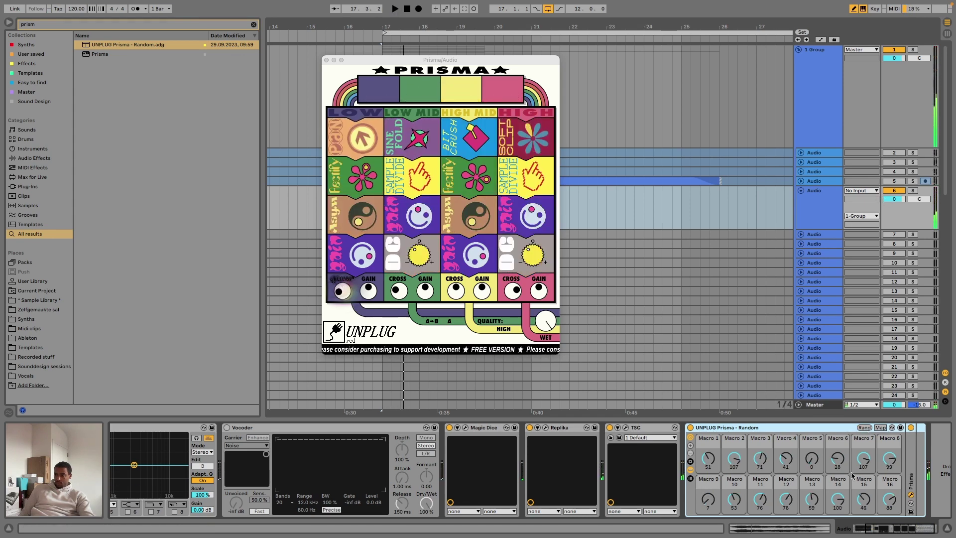
# - Search the browser for "util", add Utility to the end of the chain, set its gain to -10 dB, and audition the clip
pyautogui.press('super+f')
pyautogui.write('util')
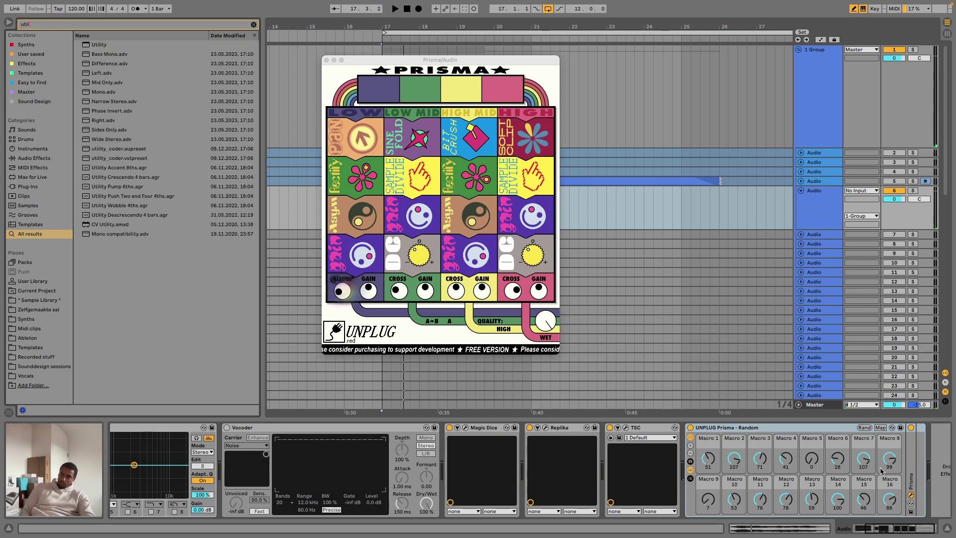
pyautogui.press('Return')
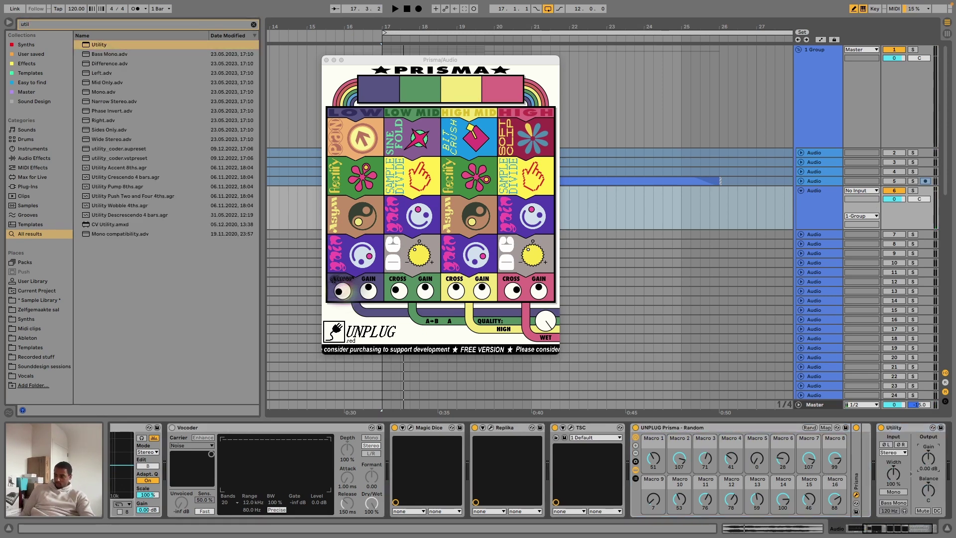
pyautogui.click(927, 459)
pyautogui.write('-10')
pyautogui.press('Return')
pyautogui.press('space')
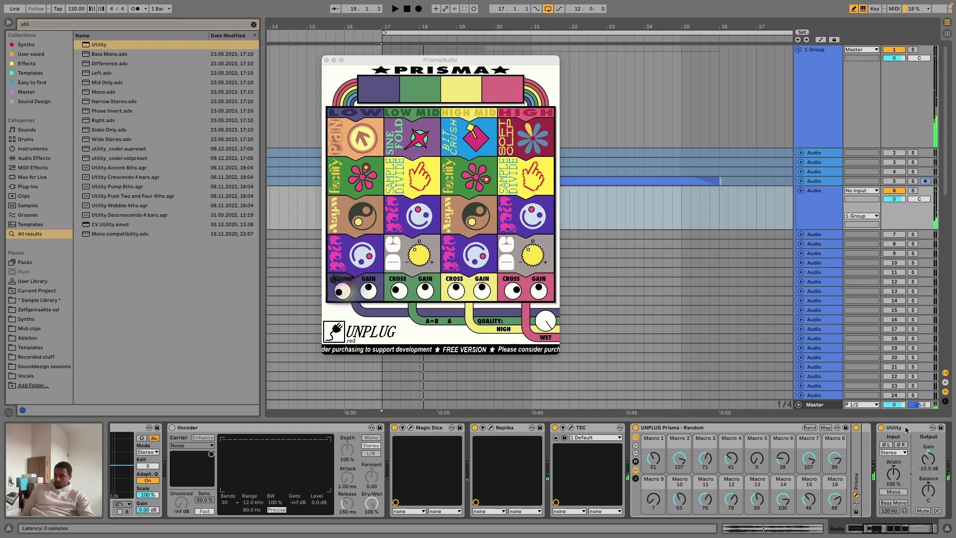
# - Move Utility between TSC and the Prisma rack, and compare the loop with the rack bypassed and active
pyautogui.moveTo(904, 426); pyautogui.dragTo(642, 451)
pyautogui.press('space')
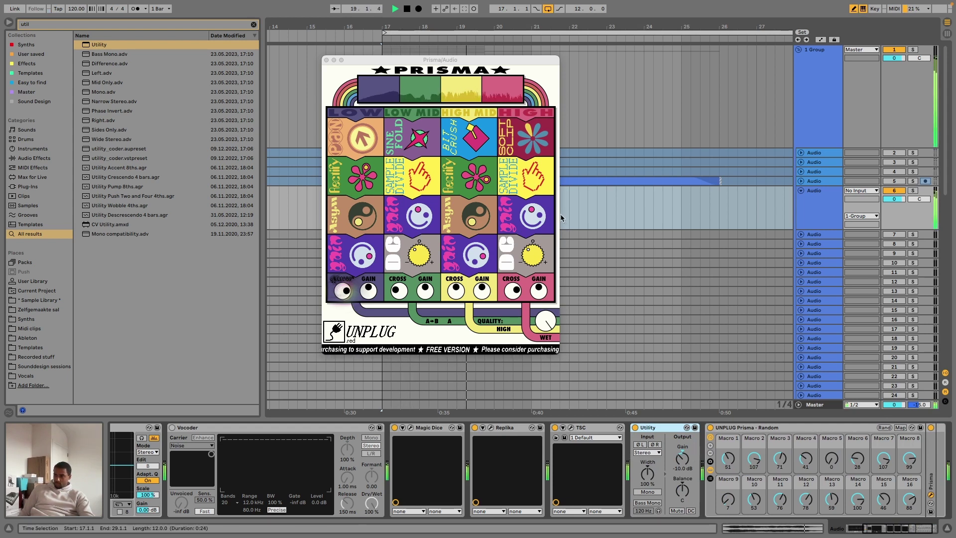
pyautogui.click(710, 428)
pyautogui.press('space')
pyautogui.click(710, 427)
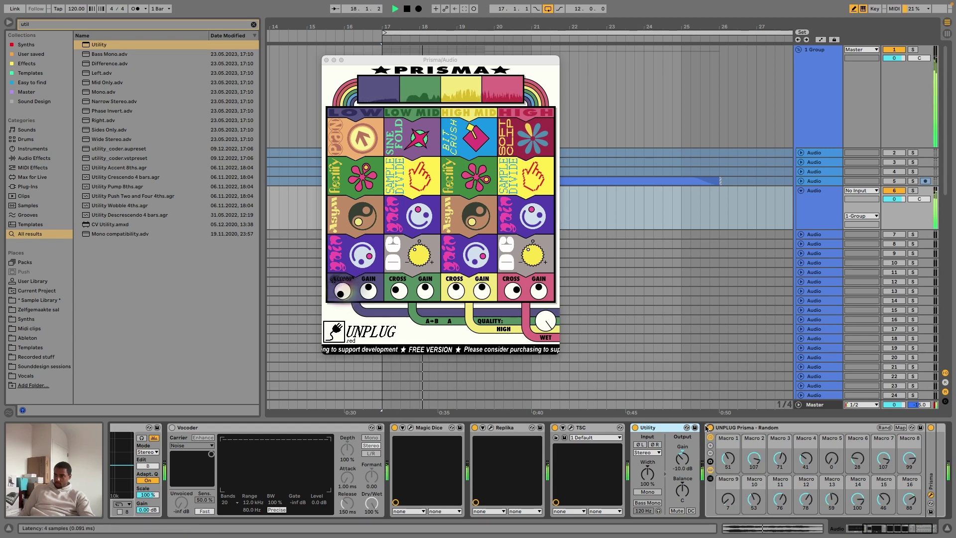
# - Adjust the gain of Prisma's High band and audition the loop from its start
pyautogui.moveTo(536, 285)
pyautogui.mouseDown()
pyautogui.moveTo(536, 298)
pyautogui.moveTo(538, 281)
pyautogui.moveTo(539, 291)
pyautogui.mouseUp()
pyautogui.press('space')
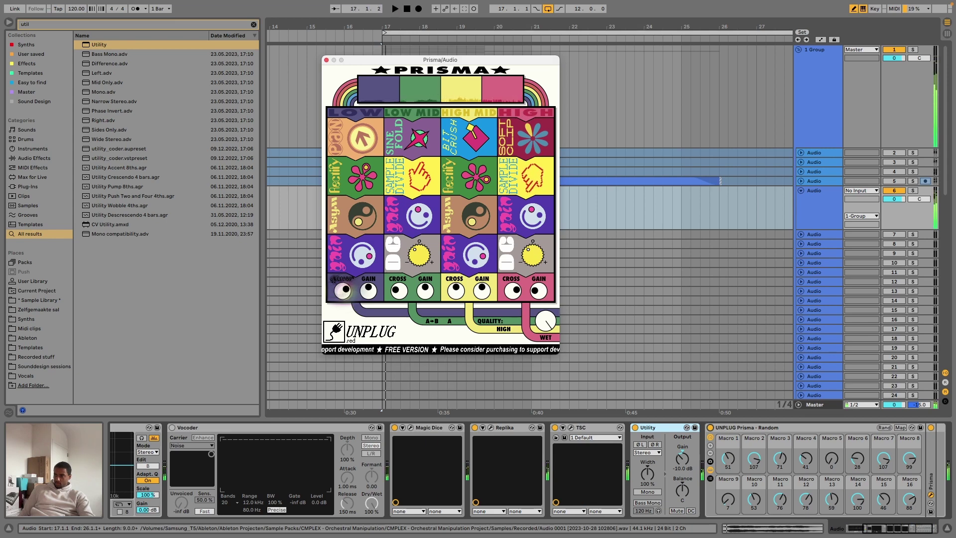
pyautogui.press('space')
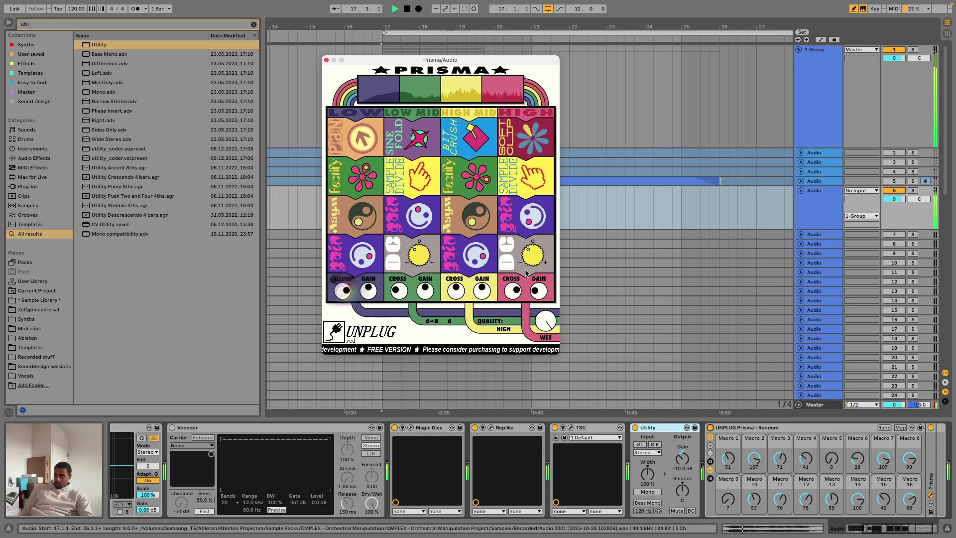
# - Compare the loop with Prisma's High band bypassed and muted, and restore the band to active
pyautogui.moveTo(512, 86)
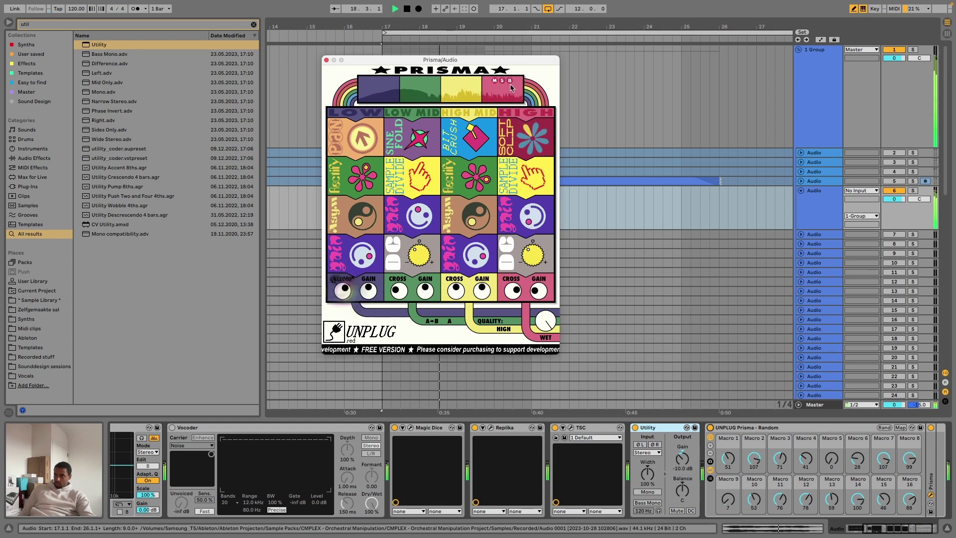
pyautogui.press('space')
pyautogui.press('space')
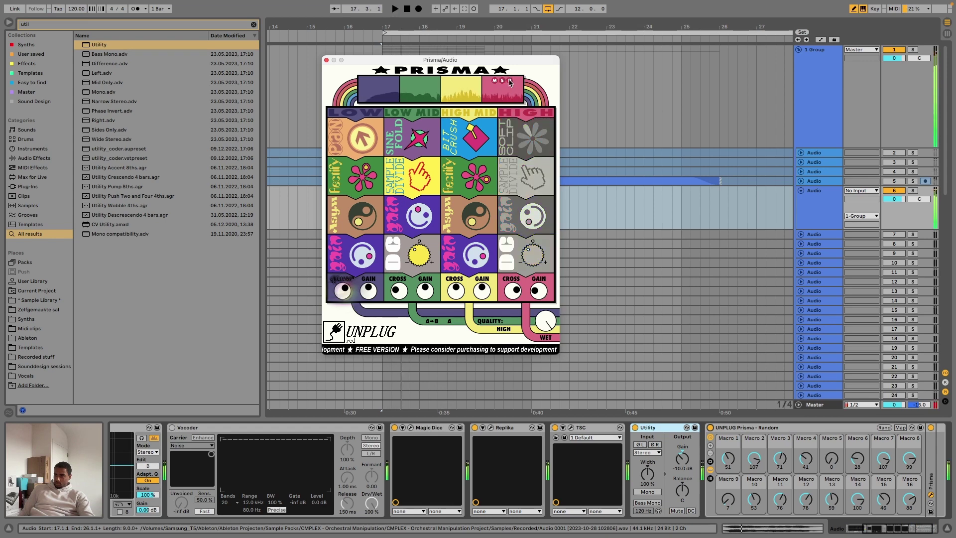
pyautogui.press('space')
pyautogui.click(494, 81)
pyautogui.click(493, 79)
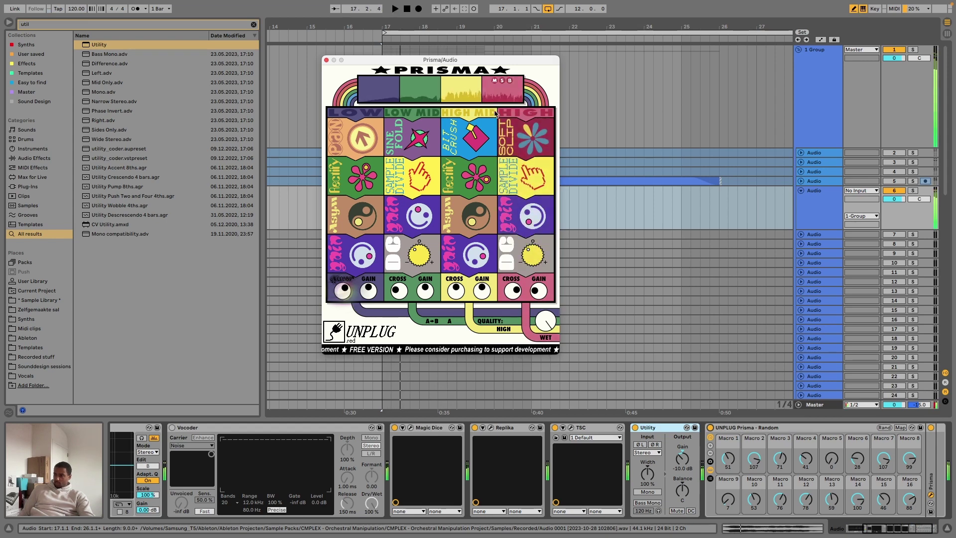
# - Bypass the whole Prisma rack to hear the unprocessed loop, and switch the rack back on
pyautogui.press('space')
pyautogui.click(710, 427)
pyautogui.press('space')
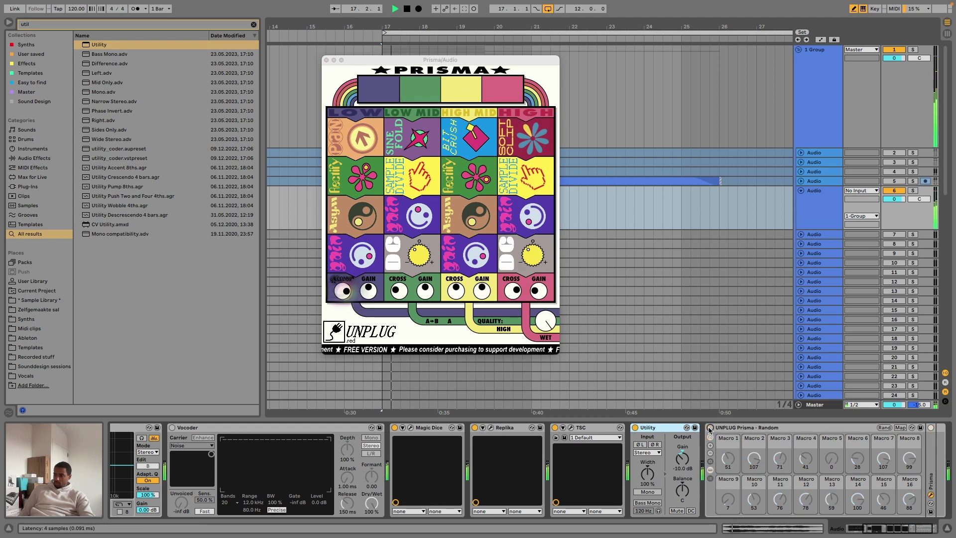
pyautogui.click(710, 427)
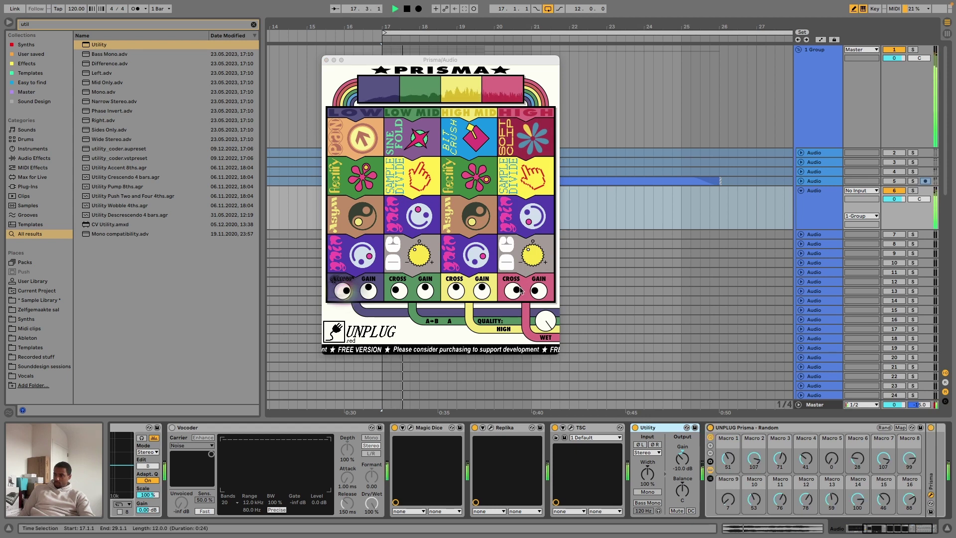
pyautogui.press('space')
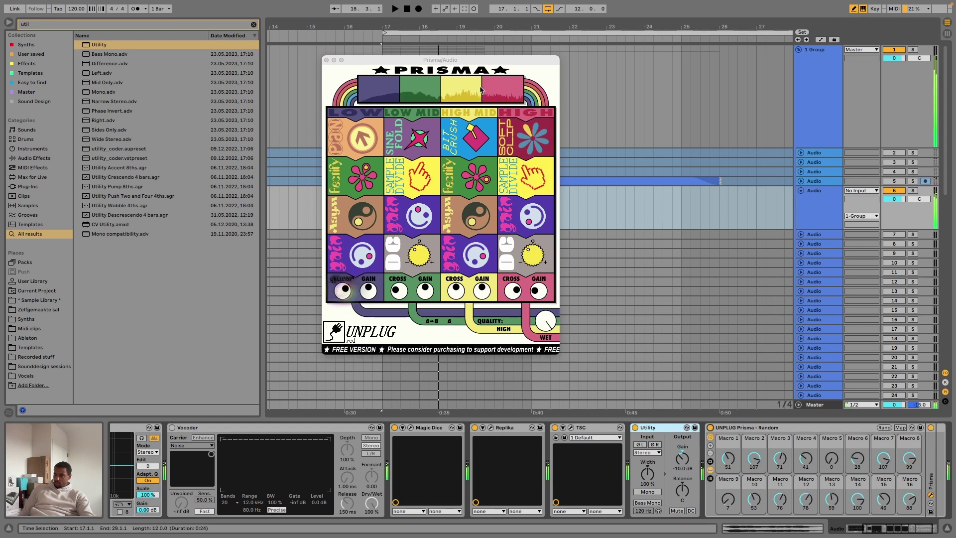
# - Solo Prisma's High Mid band during playback, release it, and solo the High band instead
pyautogui.click(461, 80)
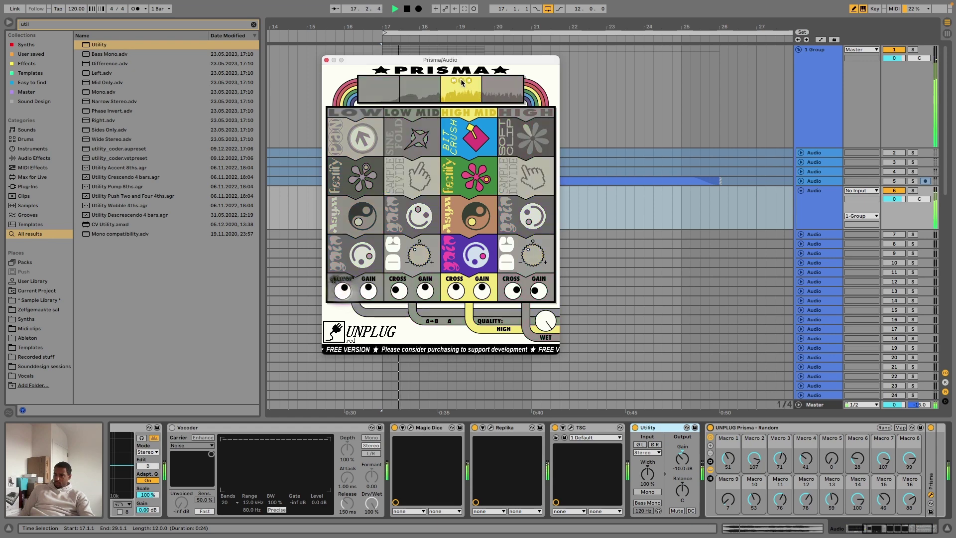
pyautogui.click(461, 79)
pyautogui.click(501, 81)
pyautogui.press('space')
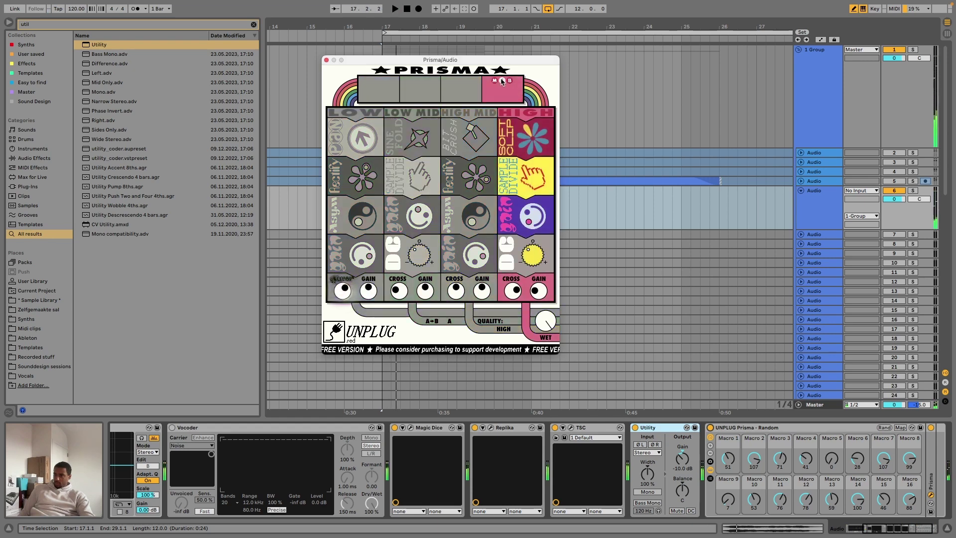
# - Release the solo on Prisma's High band, raise the crossover between the High Mid and High bands, and replay the loop from its start
pyautogui.click(502, 80)
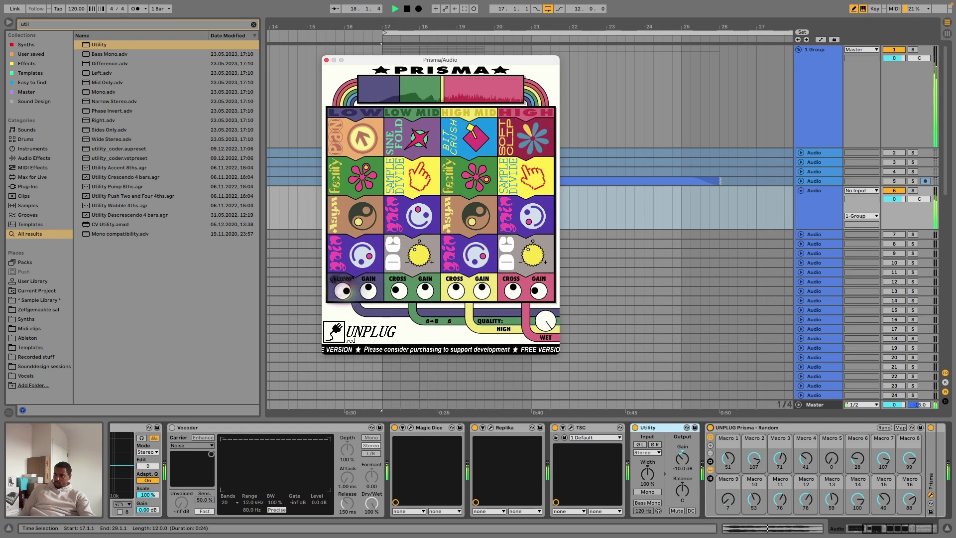
pyautogui.moveTo(443, 90); pyautogui.dragTo(478, 90)
pyautogui.press('space')
pyautogui.press('space')
pyautogui.press('space')
pyautogui.press('space')
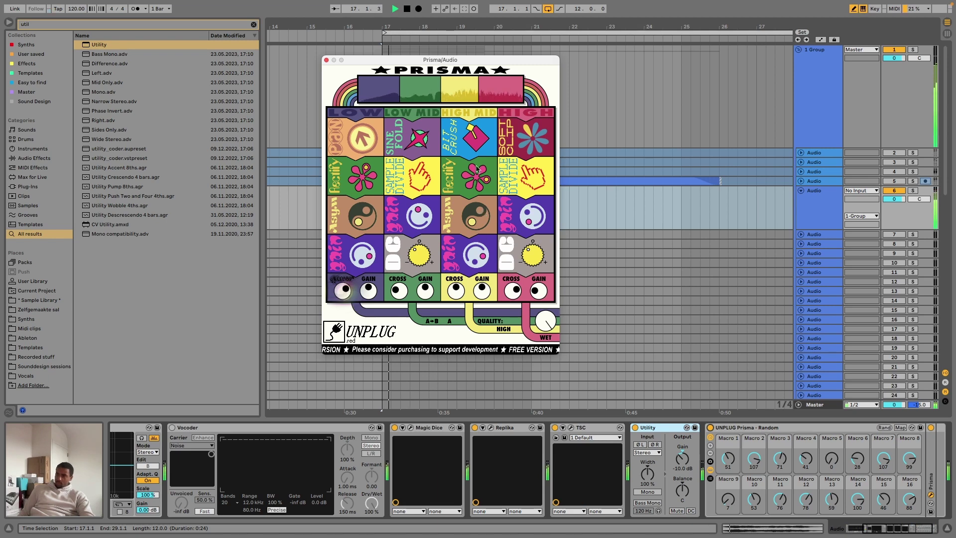
# - Adjust the Bit Crush amount in Prisma's High Mid band, audition the loop, and close the Prisma window
pyautogui.moveTo(472, 155); pyautogui.dragTo(472, 149)
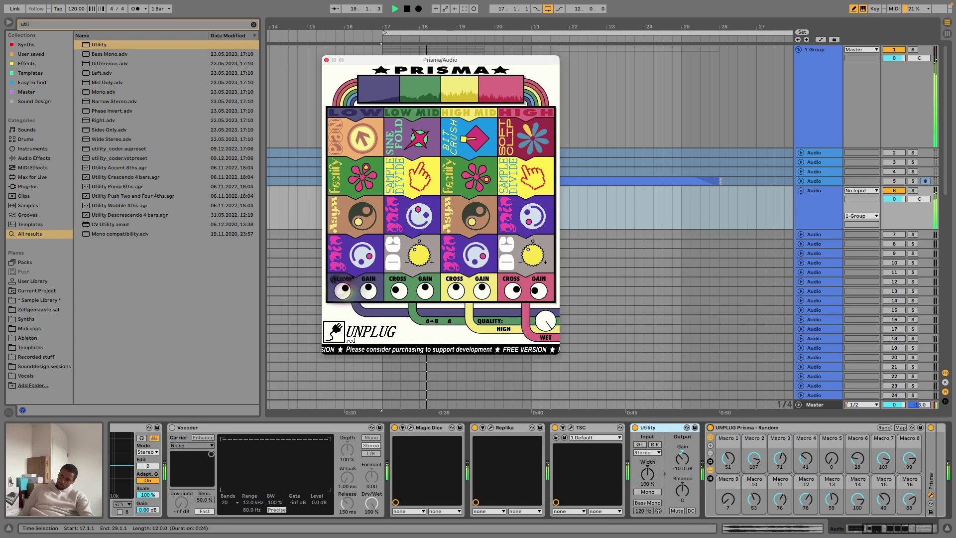
pyautogui.press('space')
pyautogui.press('space')
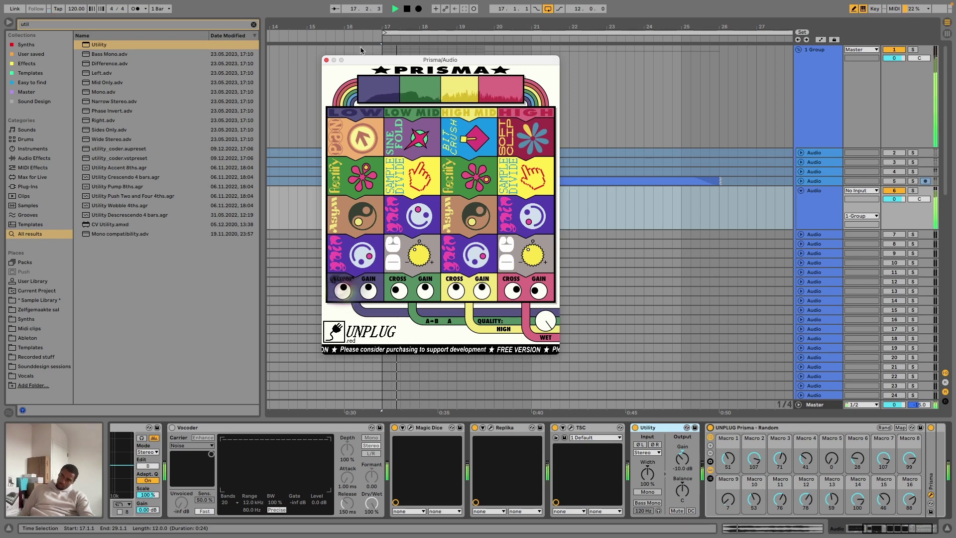
pyautogui.click(326, 60)
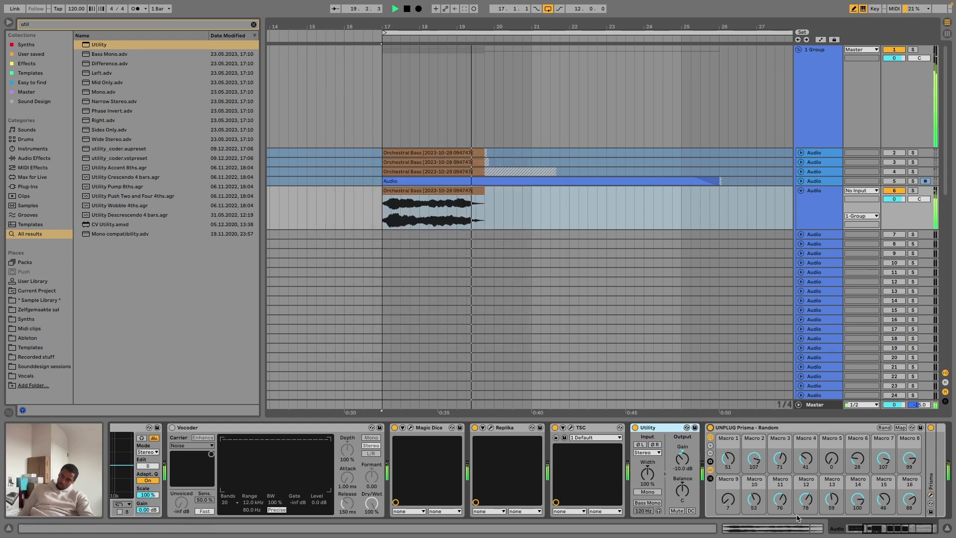
pyautogui.press('space')
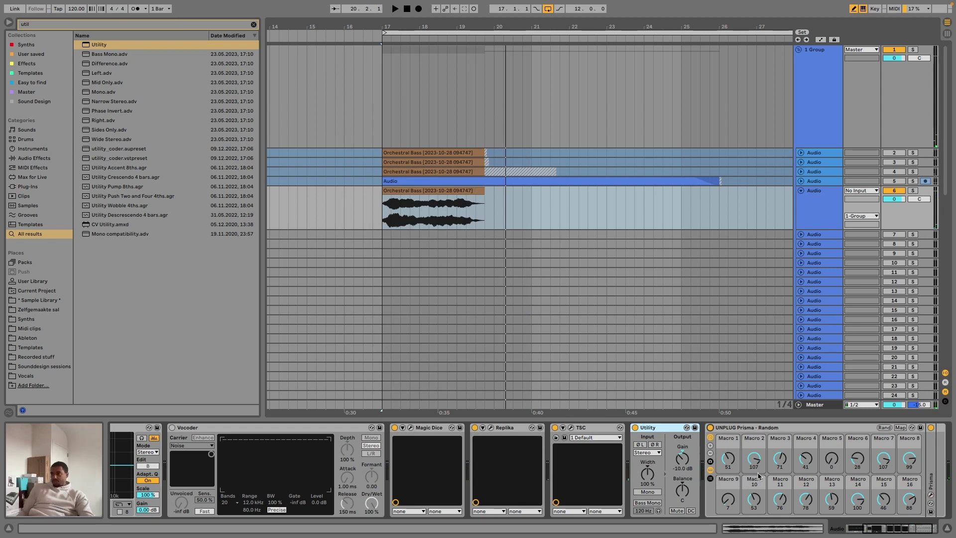
pyautogui.hotkey('ctrl', 'f')
pyautogui.write('fiu')
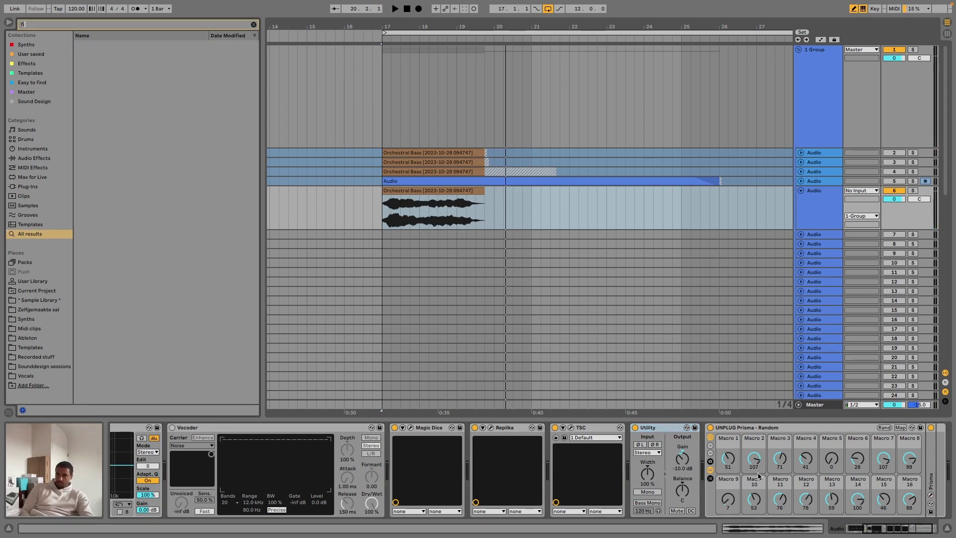
pyautogui.press('BackSpace')
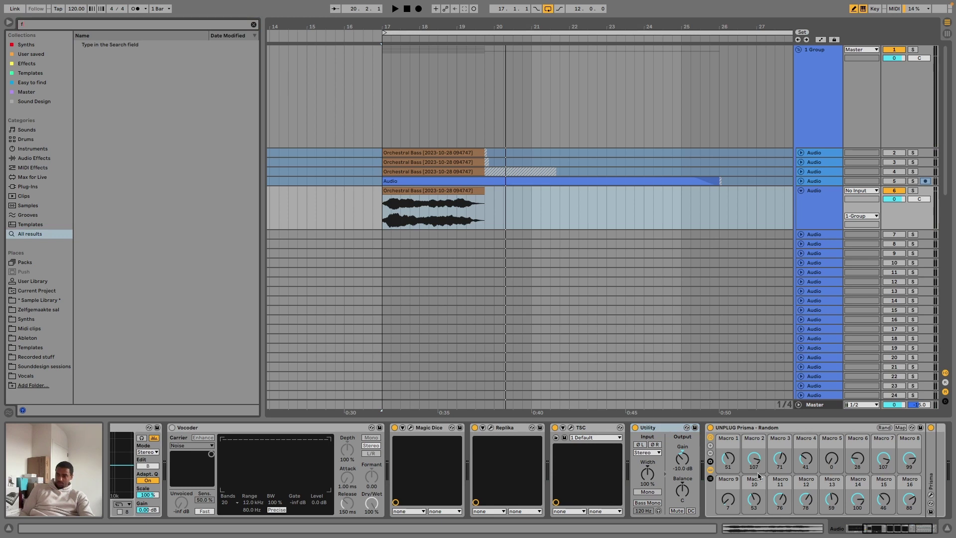
pyautogui.press('BackSpace')
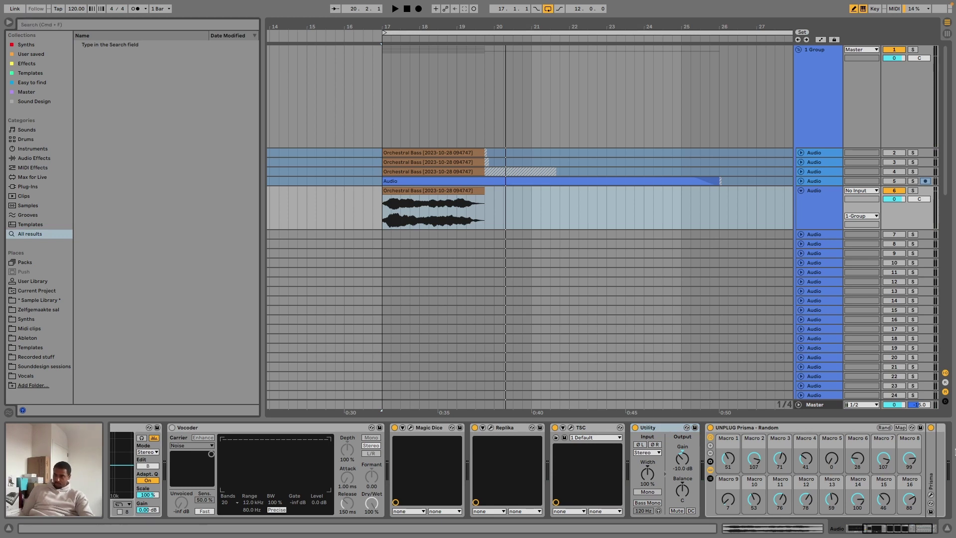
# - Delete the UNPLUG Prisma - Random rack and add MComb after Utility in its place
pyautogui.click(786, 429)
pyautogui.press('BackSpace')
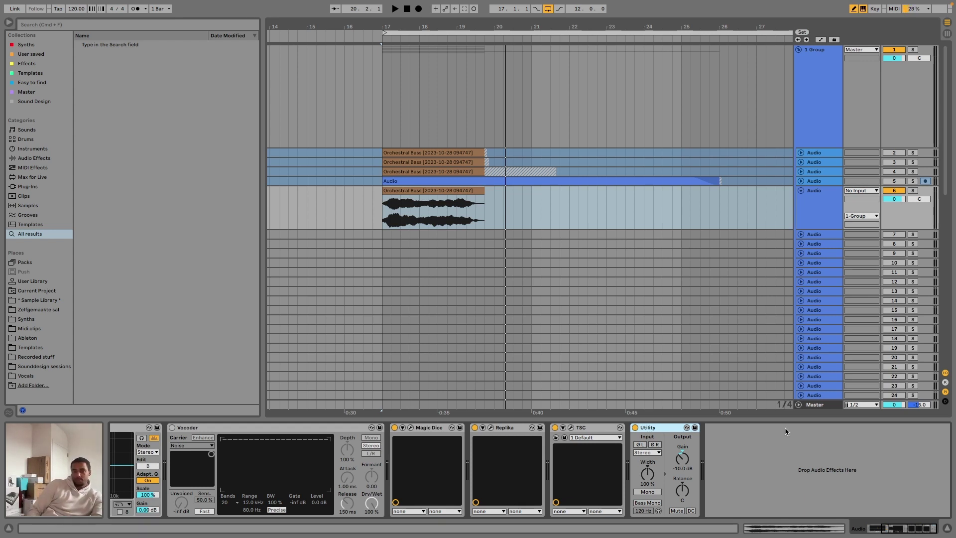
pyautogui.press('super+f')
pyautogui.write('mcomb')
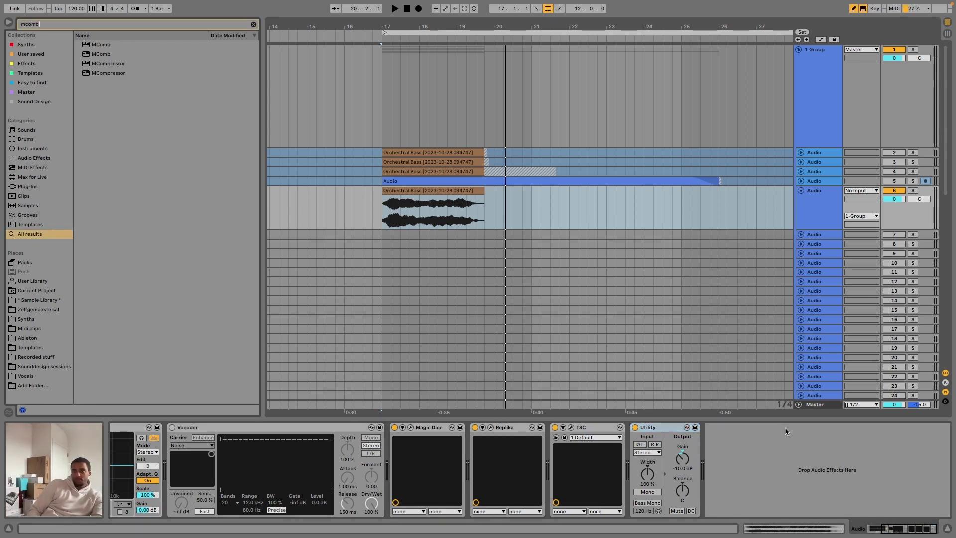
pyautogui.press('Down')
pyautogui.press('Return')
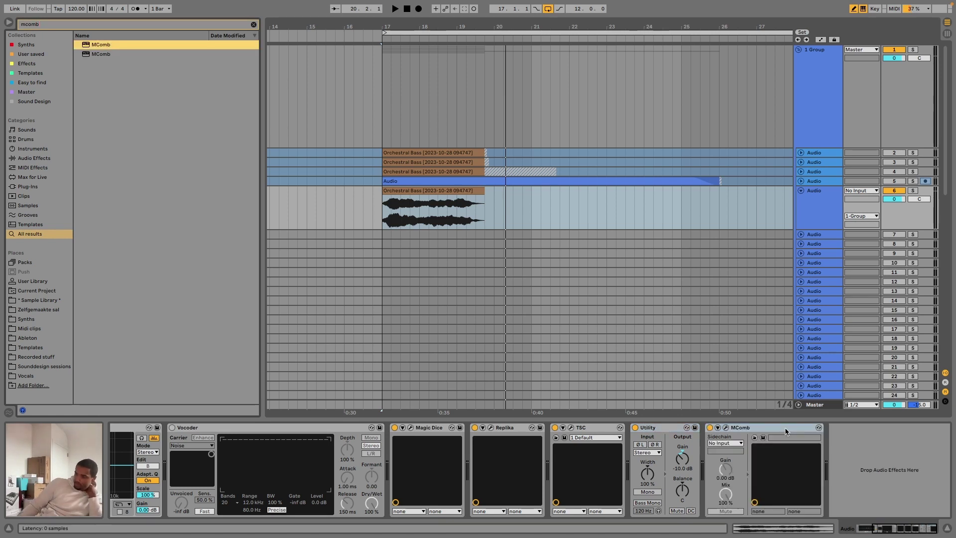
# - Reposition the MComb window, set Filter 1's frequency to about 108.4 Hz, and audition the loop from its start
pyautogui.click(725, 428)
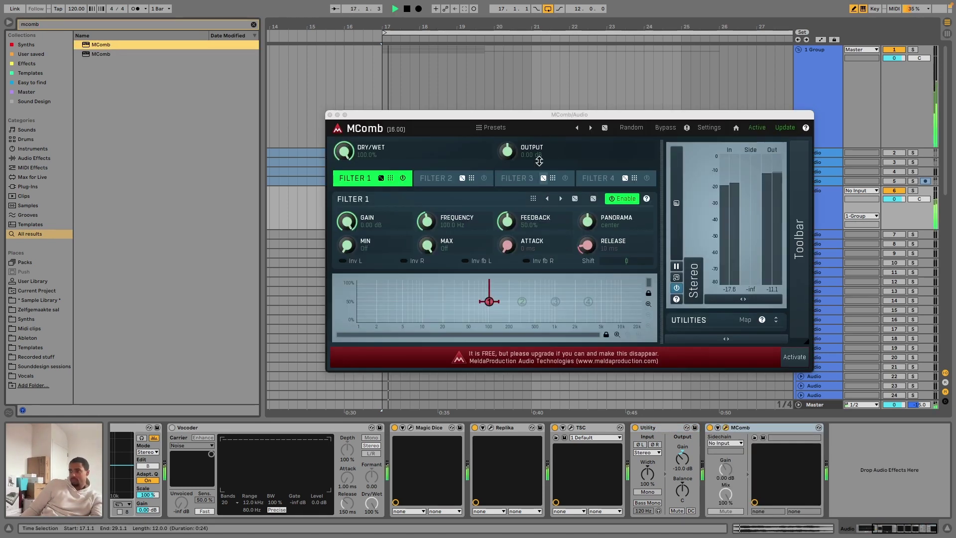
pyautogui.moveTo(471, 117); pyautogui.dragTo(329, 109)
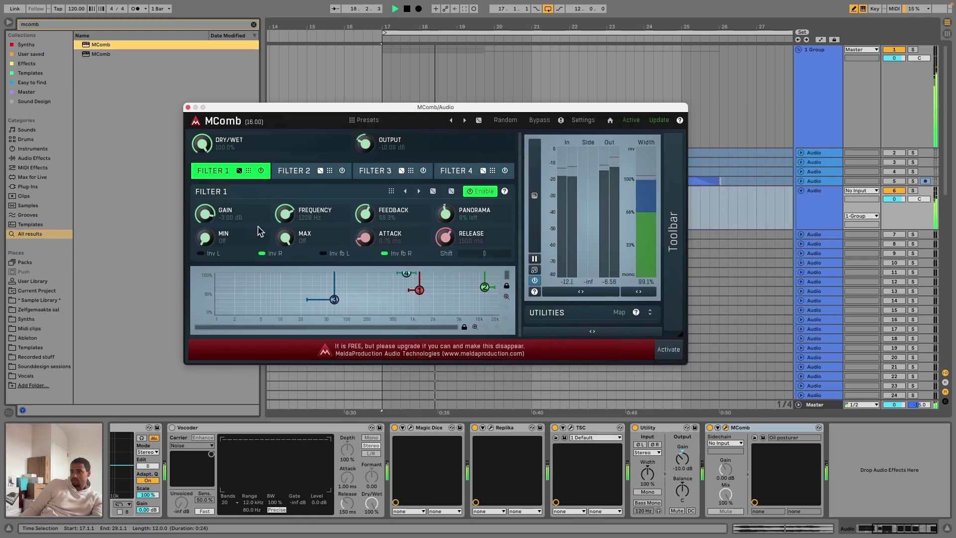
pyautogui.moveTo(284, 213); pyautogui.dragTo(285, 218)
pyautogui.press('space')
pyautogui.press('space')
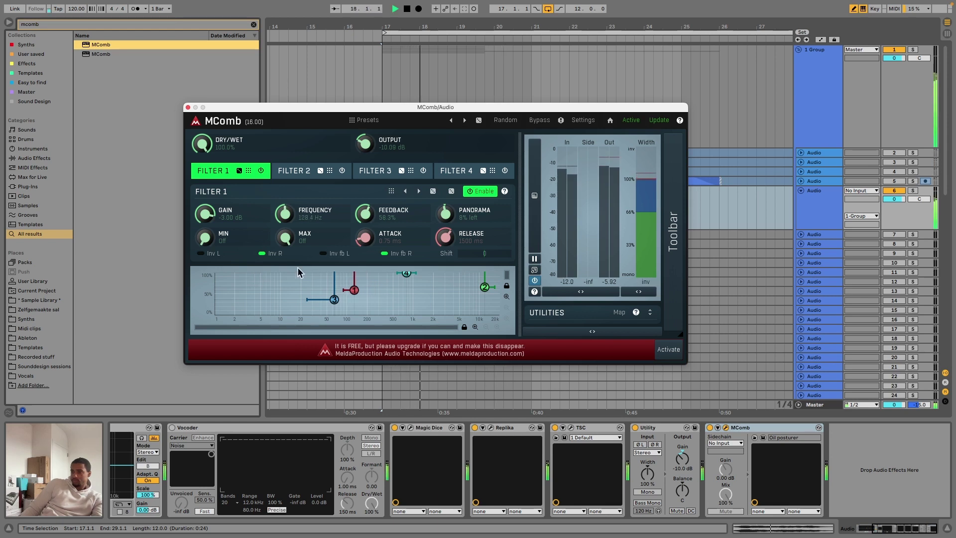
# - Randomize MComb's settings and audition the result over the loop
pyautogui.click(506, 120)
pyautogui.press('space')
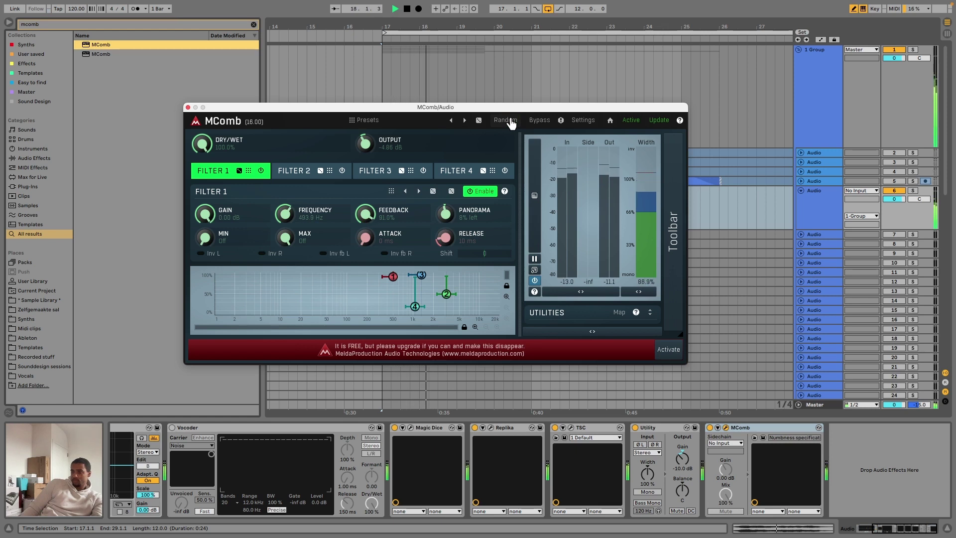
pyautogui.press('space')
pyautogui.press('super+f')
pyautogui.write('c')
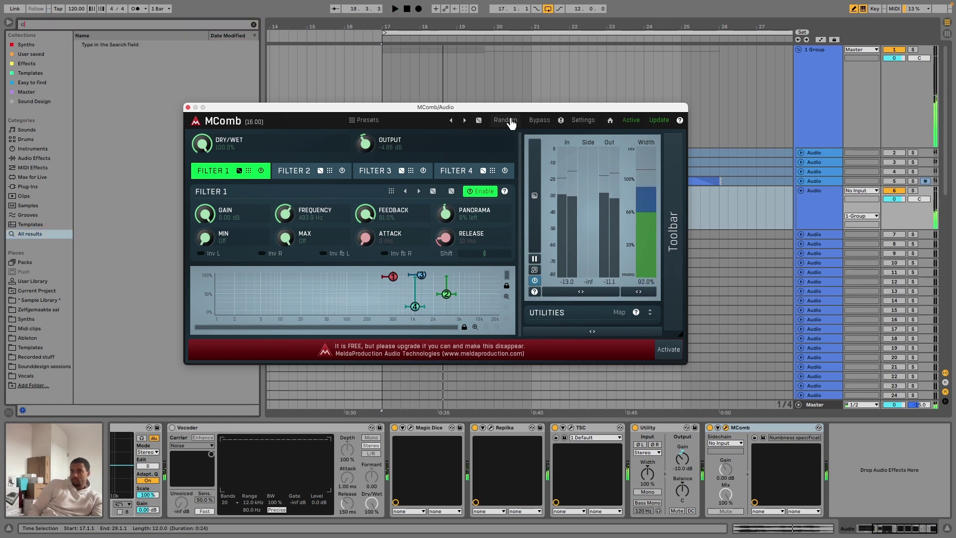
pyautogui.write('rhy')
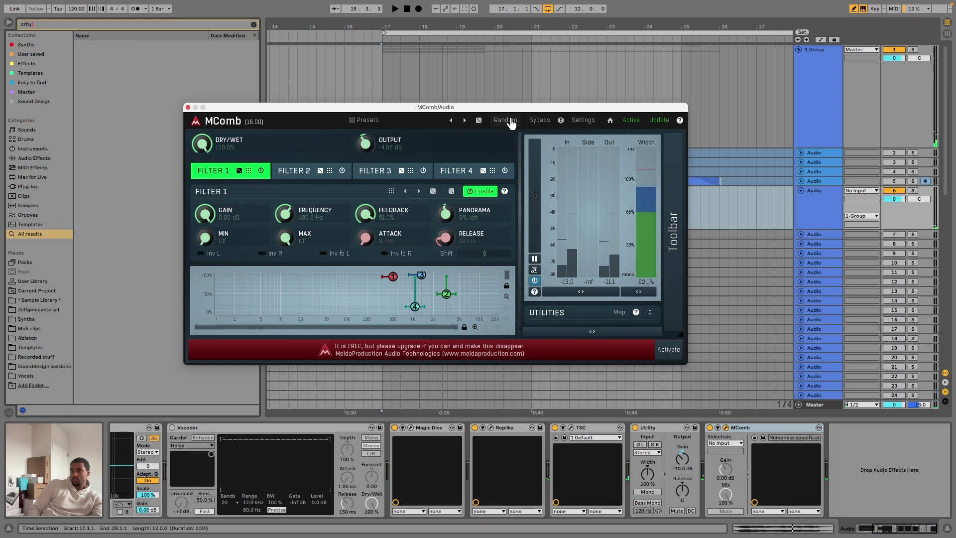
pyautogui.write('fc')
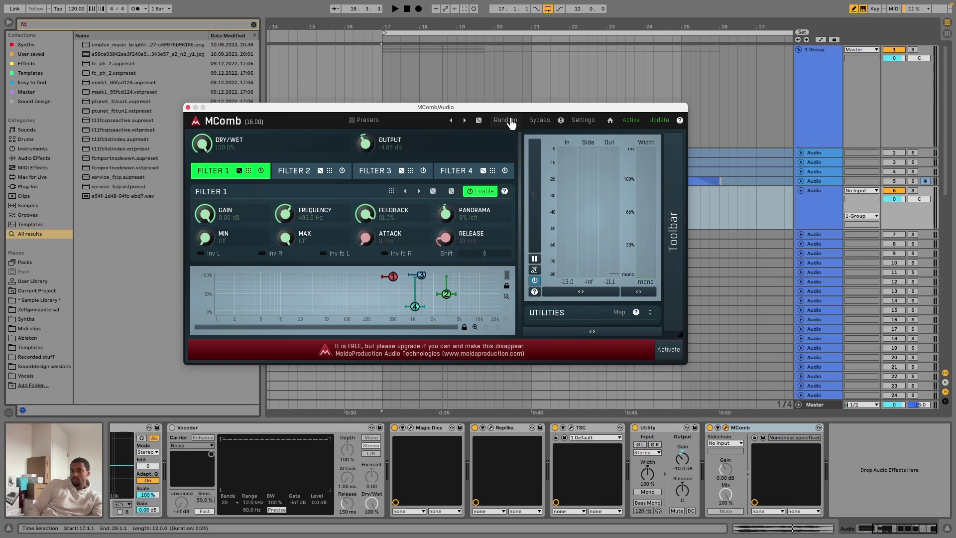
pyautogui.write('c')
# - Search the browser for "crystalline" and add the Crystalline Random.adg rack after MComb
pyautogui.press('super+f')
pyautogui.write('cr')
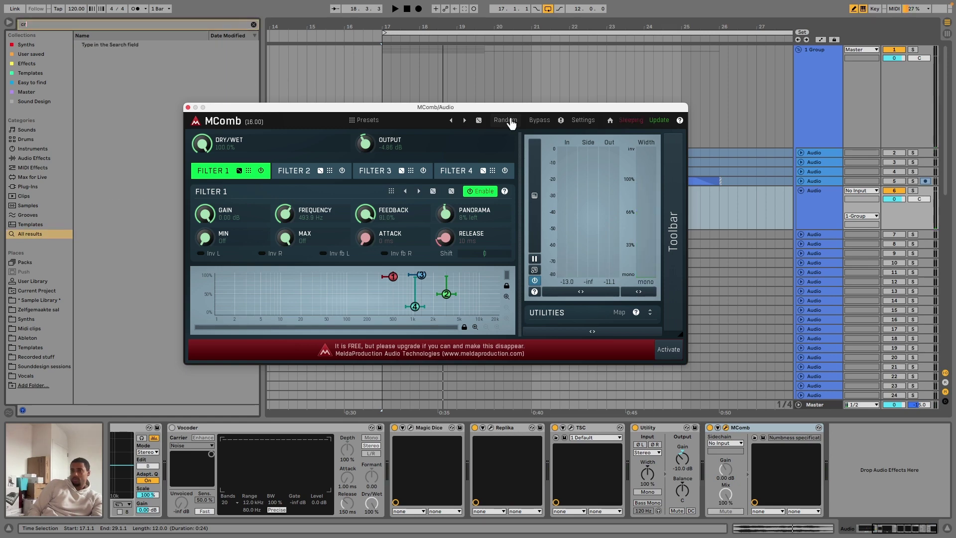
pyautogui.write('ysta')
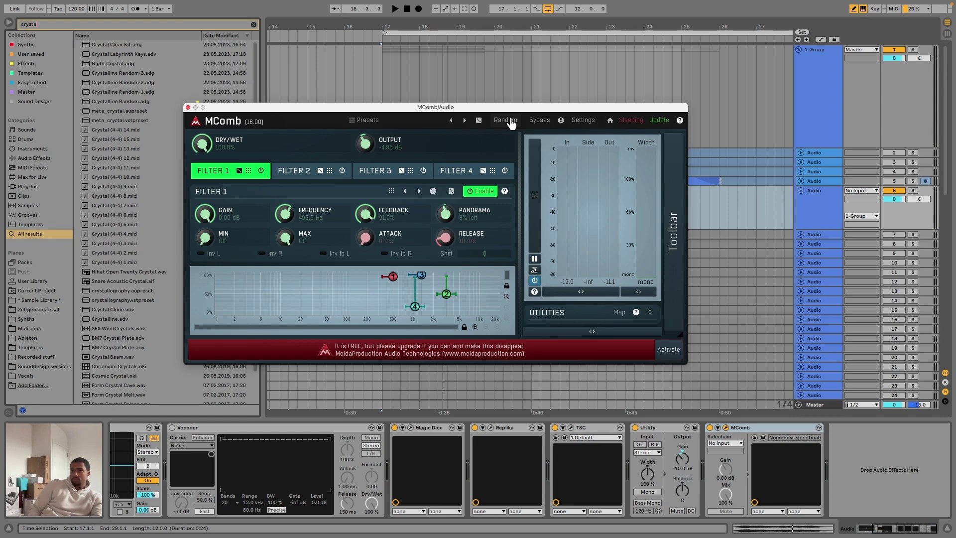
pyautogui.write('line')
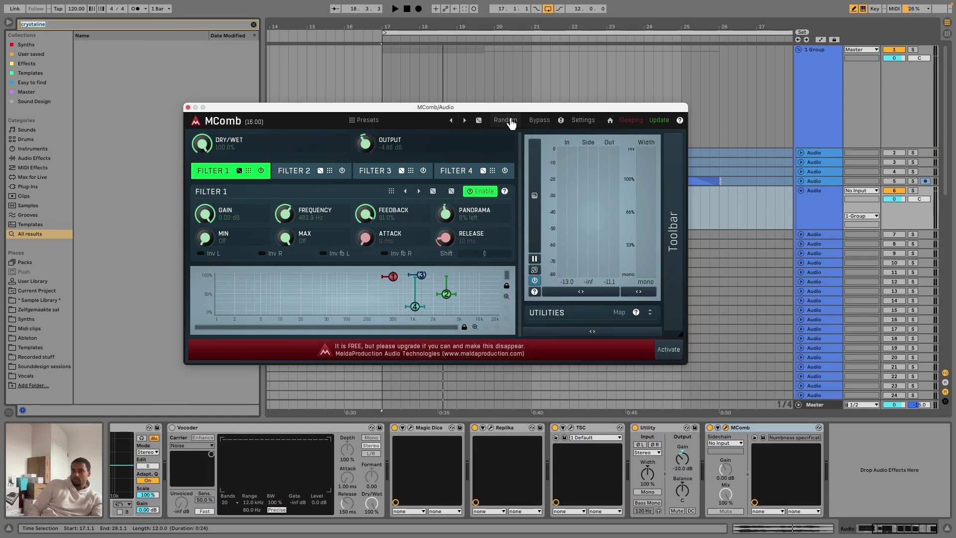
pyautogui.write('crys')
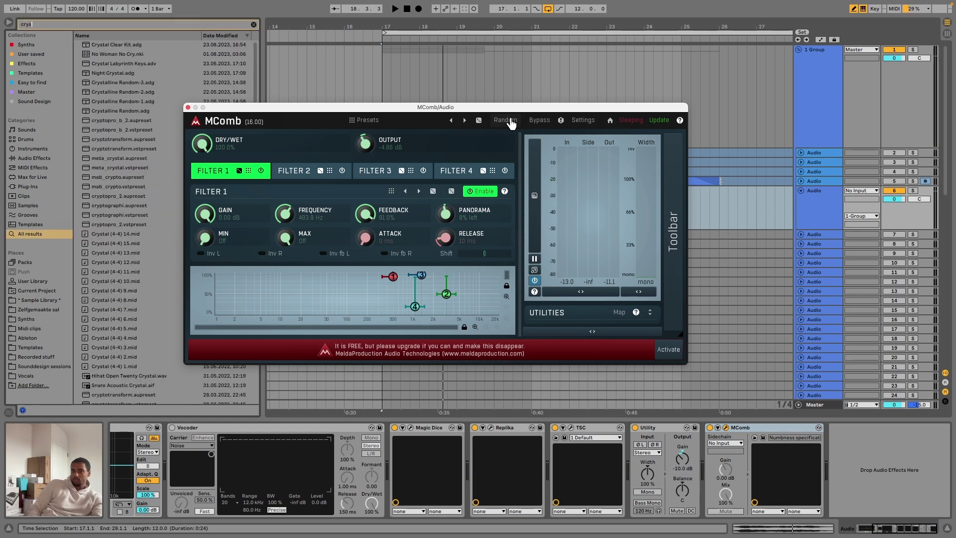
pyautogui.write('talline')
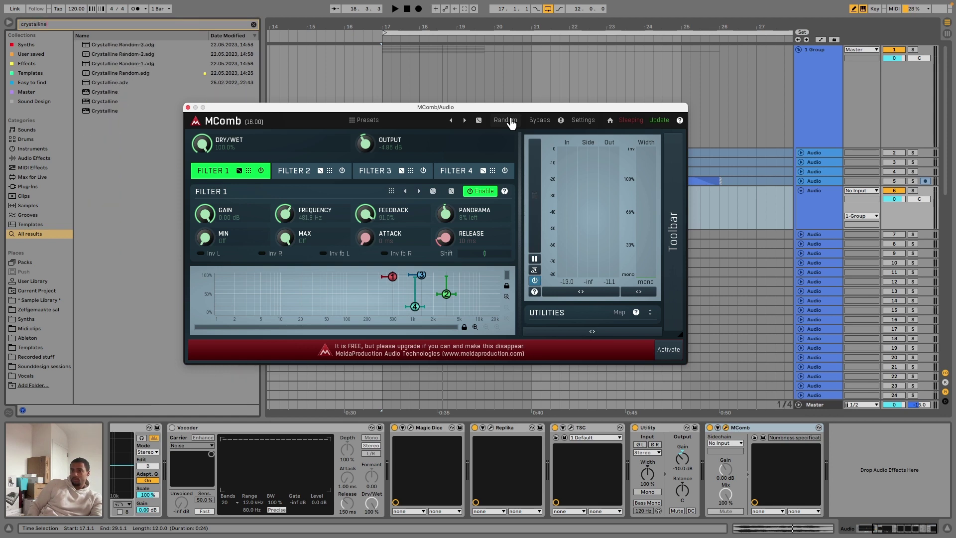
pyautogui.click(175, 73)
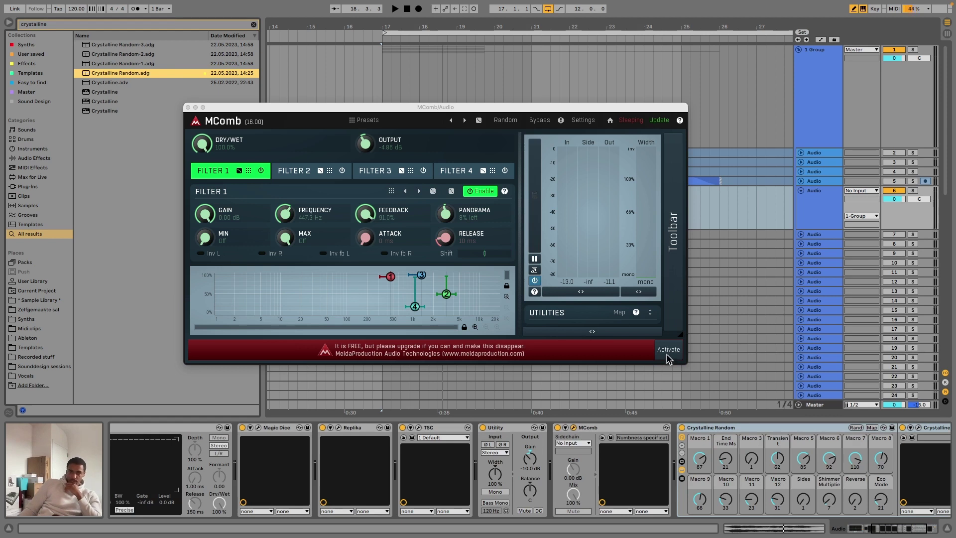
# - Randomize the Crystalline Random rack's macros three times while auditioning the loop
pyautogui.click(855, 427)
pyautogui.press('space')
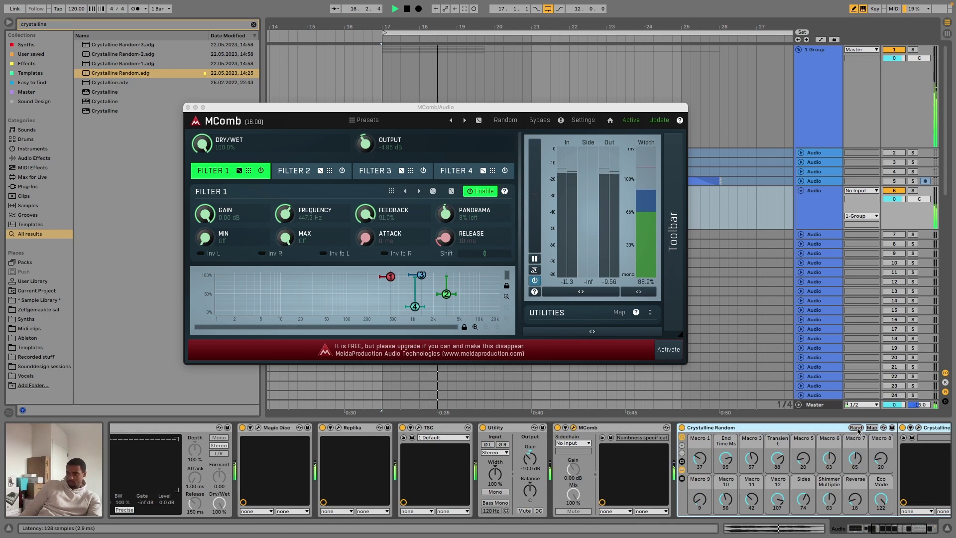
pyautogui.click(855, 428)
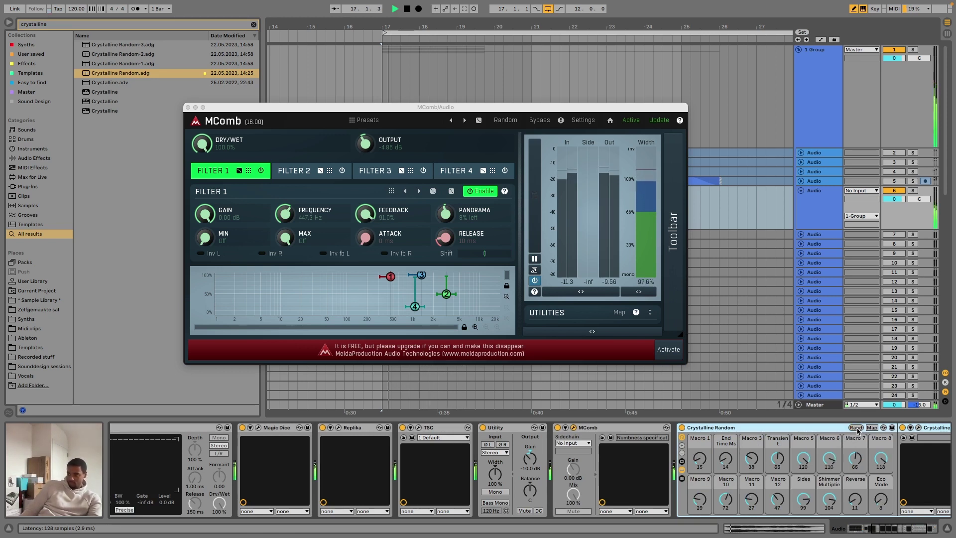
pyautogui.click(856, 429)
pyautogui.press('space')
# - Open the Crystalline plug-in's interface, then randomize the rack's macros and replay the loop from its start
pyautogui.hscroll(3, 859, 430)
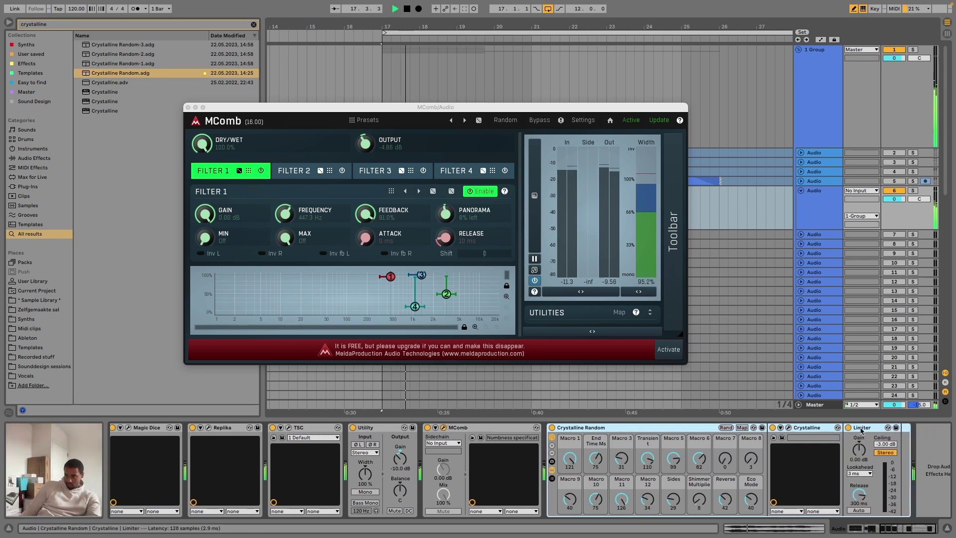
pyautogui.click(788, 428)
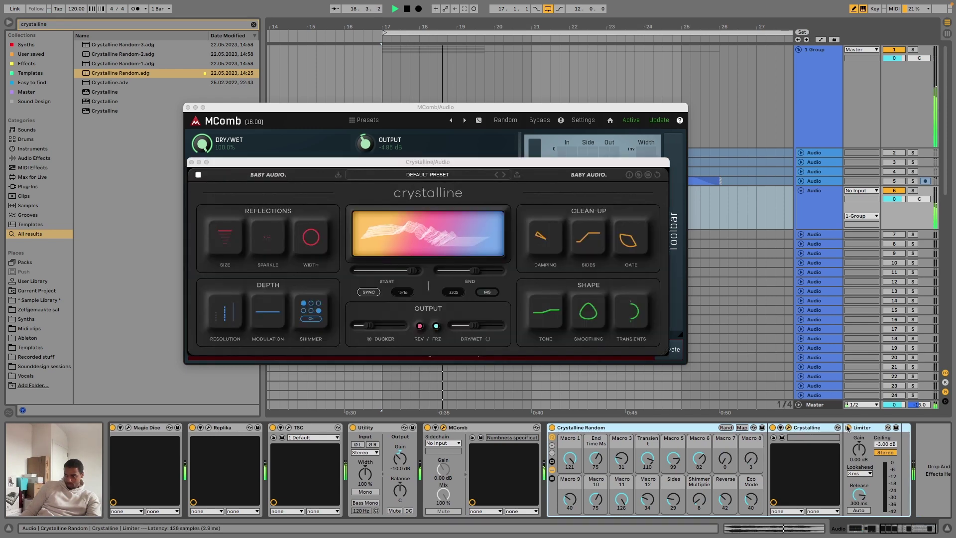
pyautogui.click(725, 428)
pyautogui.press('space')
pyautogui.press('space')
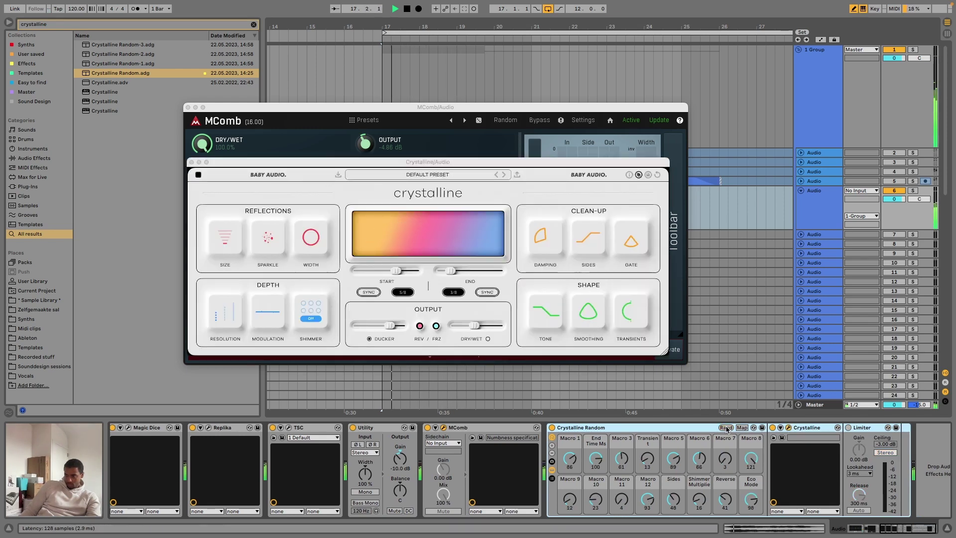
# - Keep randomizing the Crystalline Random macros to try five more variations while the loop plays
pyautogui.click(725, 428)
pyautogui.press('space')
pyautogui.press('space')
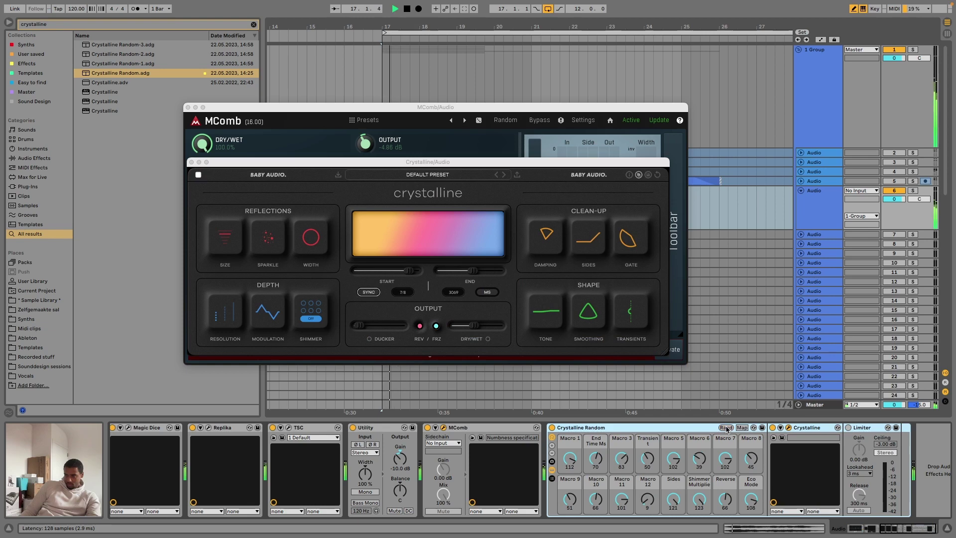
pyautogui.click(726, 427)
pyautogui.press('space')
pyautogui.press('space')
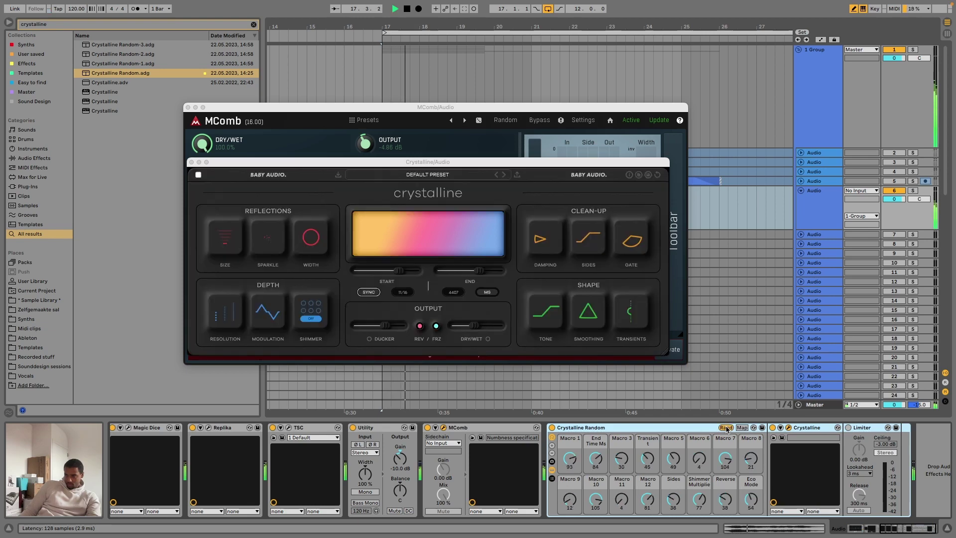
pyautogui.click(726, 427)
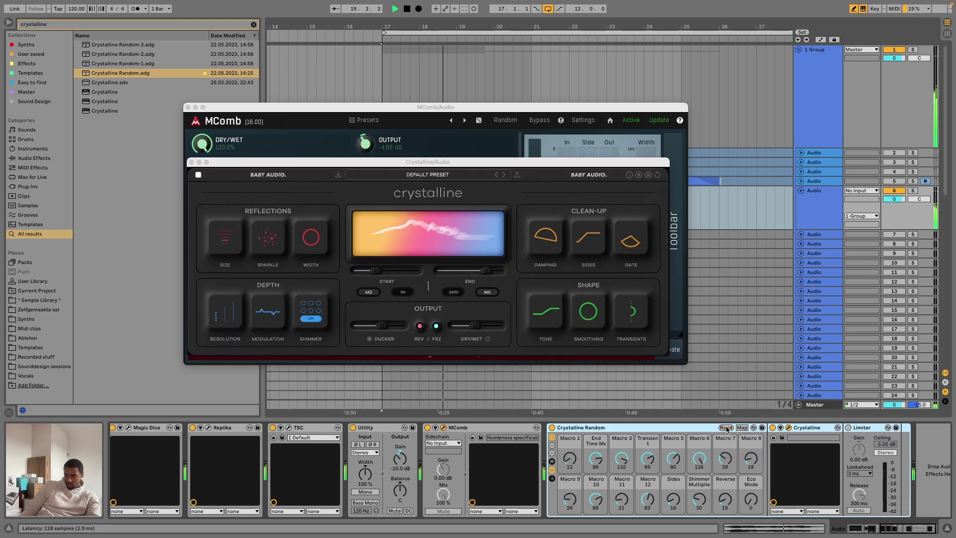
pyautogui.click(726, 427)
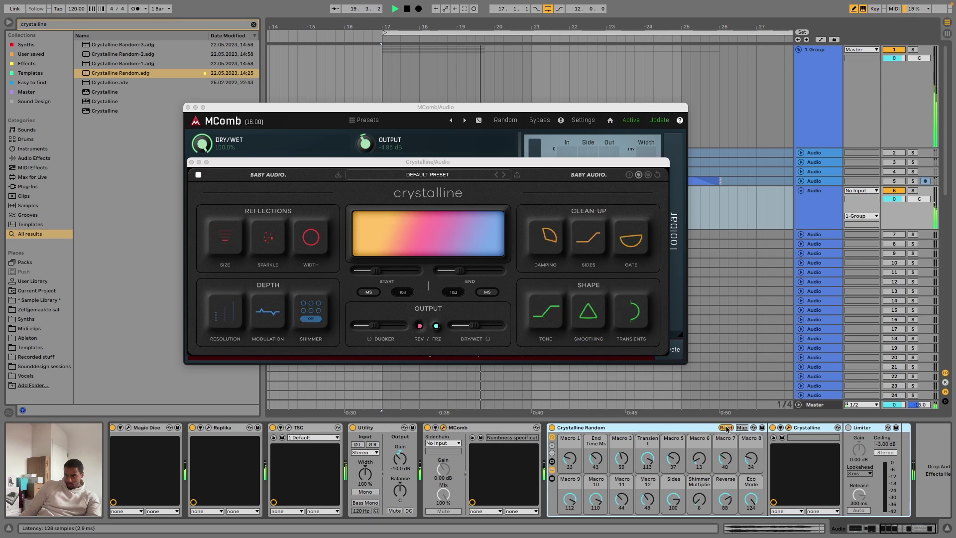
pyautogui.click(725, 427)
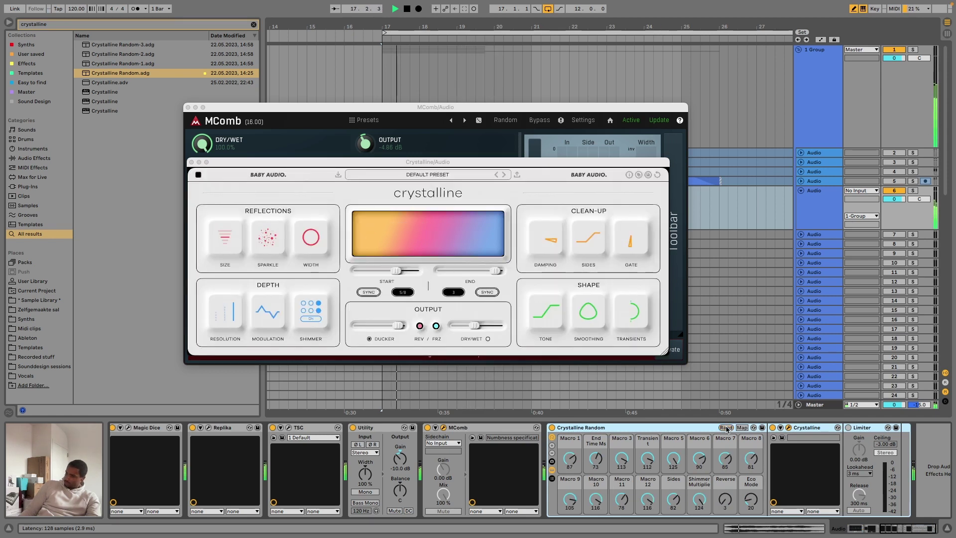
# - Compare the loop with the Crystalline Random rack bypassed and enabled, then raise Crystalline's dry/wet mix to maximum
pyautogui.click(551, 427)
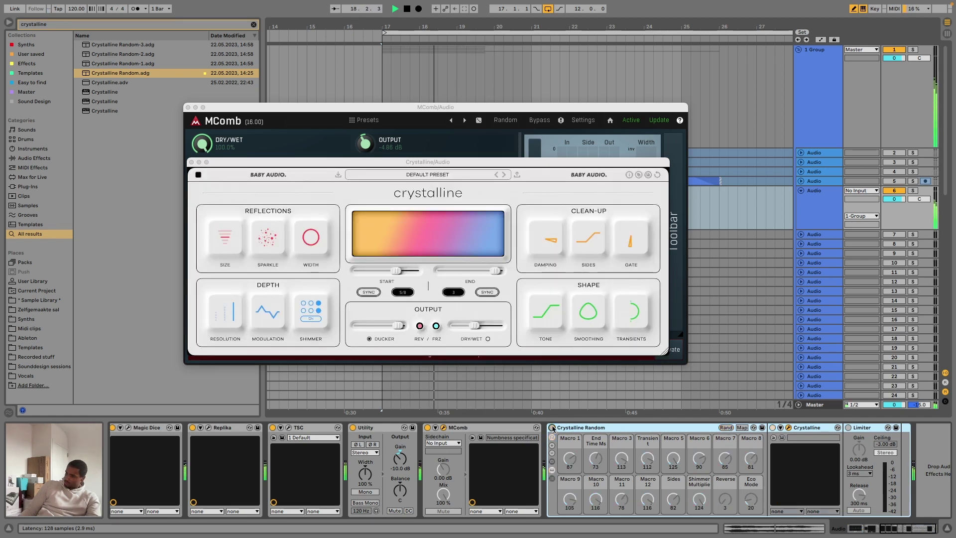
pyautogui.click(551, 427)
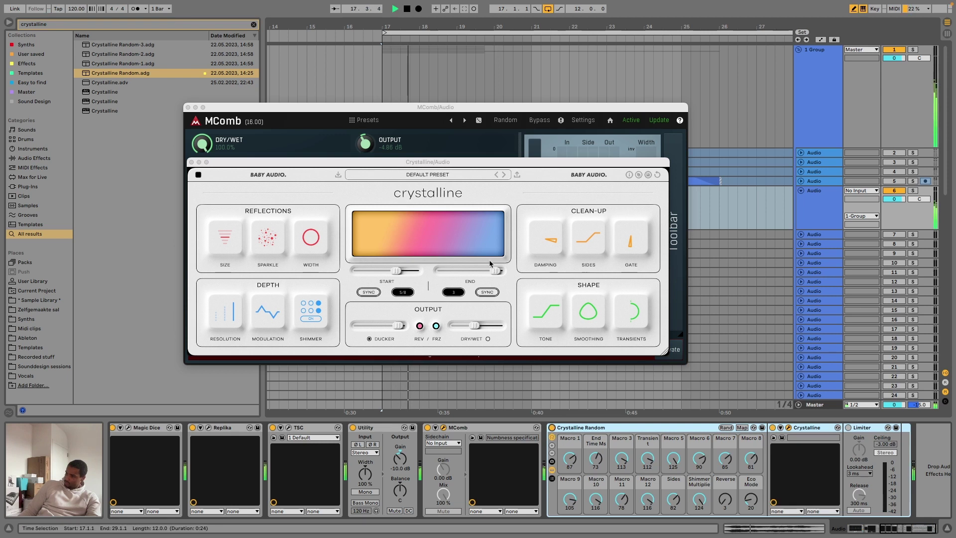
pyautogui.moveTo(473, 325); pyautogui.dragTo(511, 328)
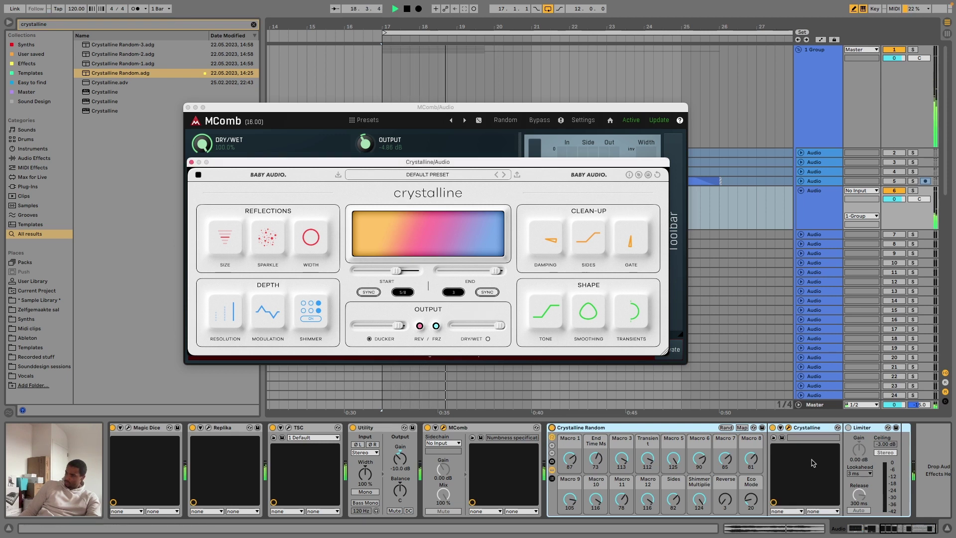
# - Replay the loop from its start and randomize the Crystalline Random macros several times with the fully wet mix
pyautogui.press('space')
pyautogui.click(725, 428)
pyautogui.click(725, 427)
pyautogui.press('space')
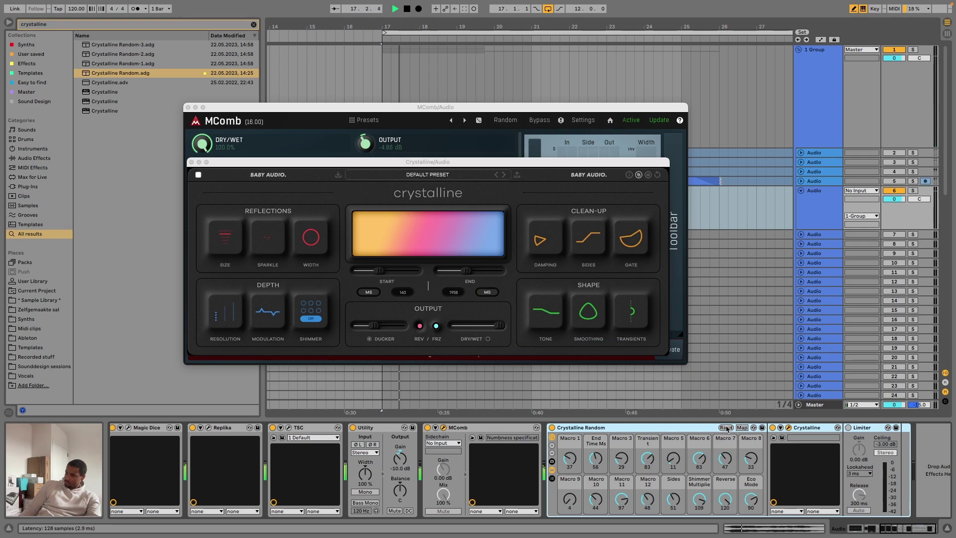
pyautogui.click(726, 428)
pyautogui.click(726, 428)
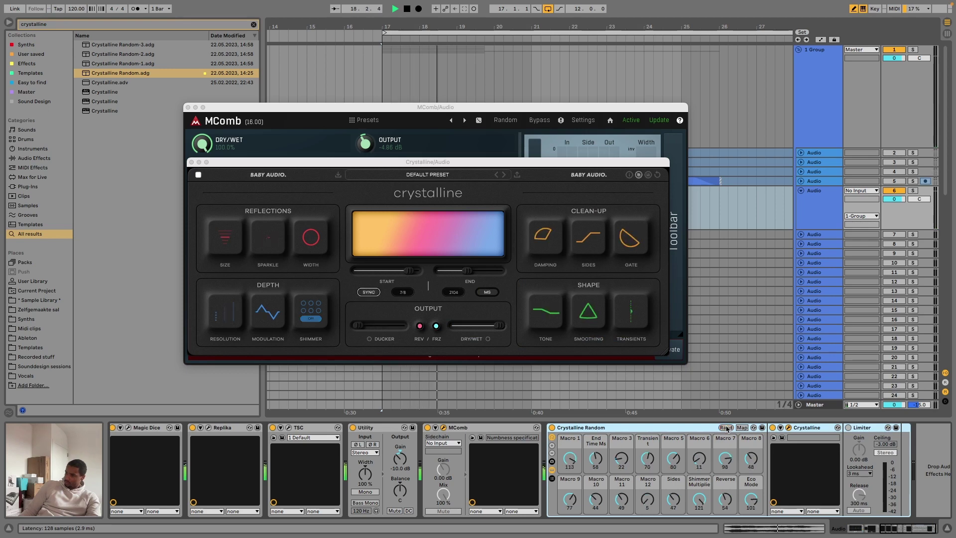
pyautogui.click(725, 427)
# - Toggle Crystalline between light and dark appearance, then audition further macro randomizations while restarting the loop
pyautogui.click(198, 175)
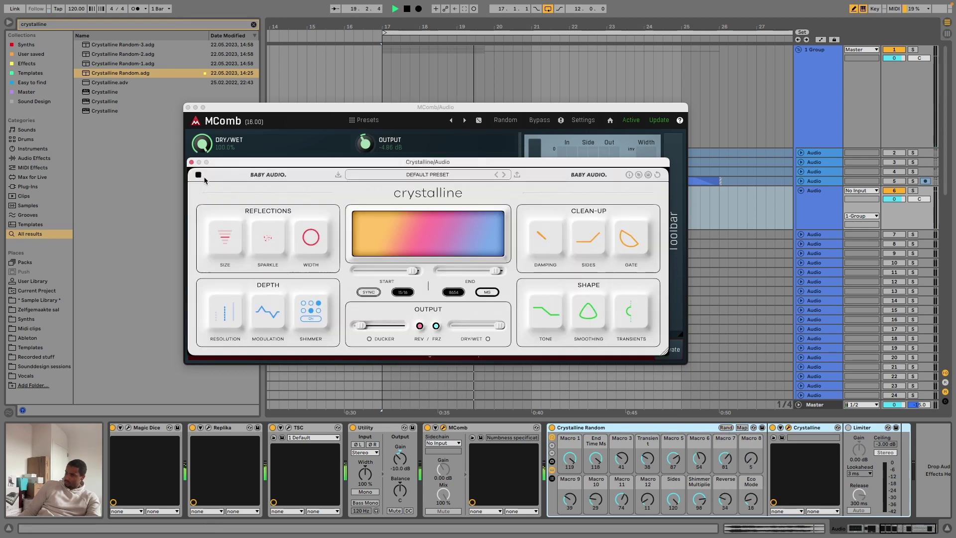
pyautogui.click(199, 175)
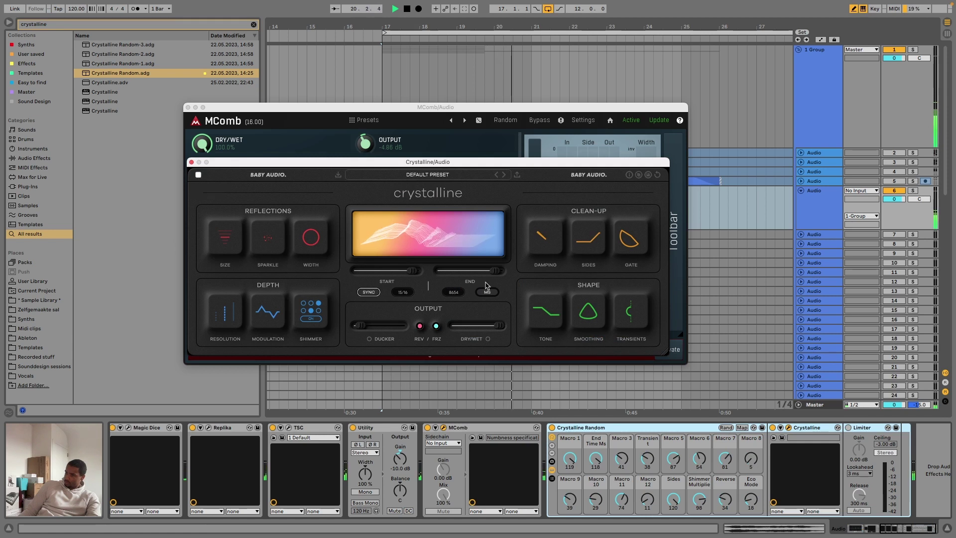
pyautogui.click(727, 428)
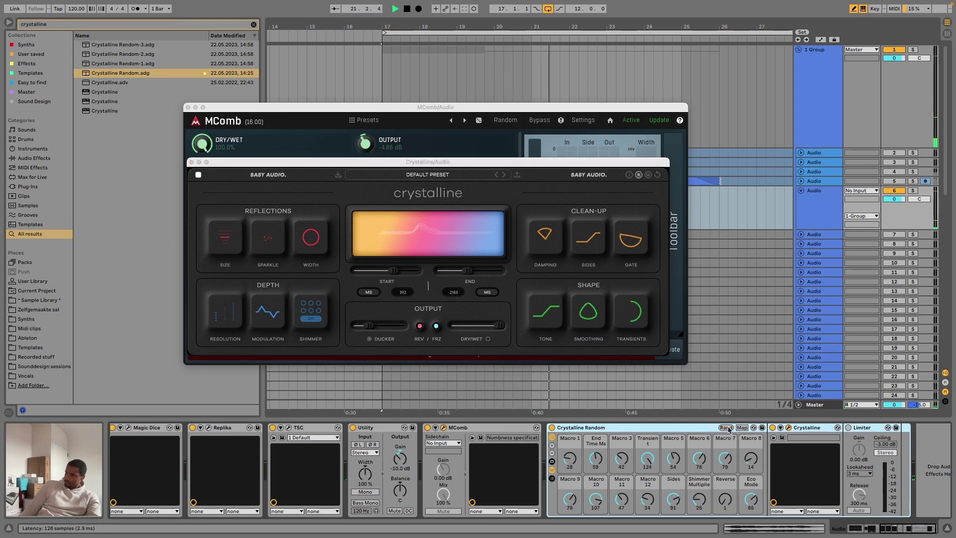
pyautogui.click(728, 428)
pyautogui.press('space')
pyautogui.click(729, 429)
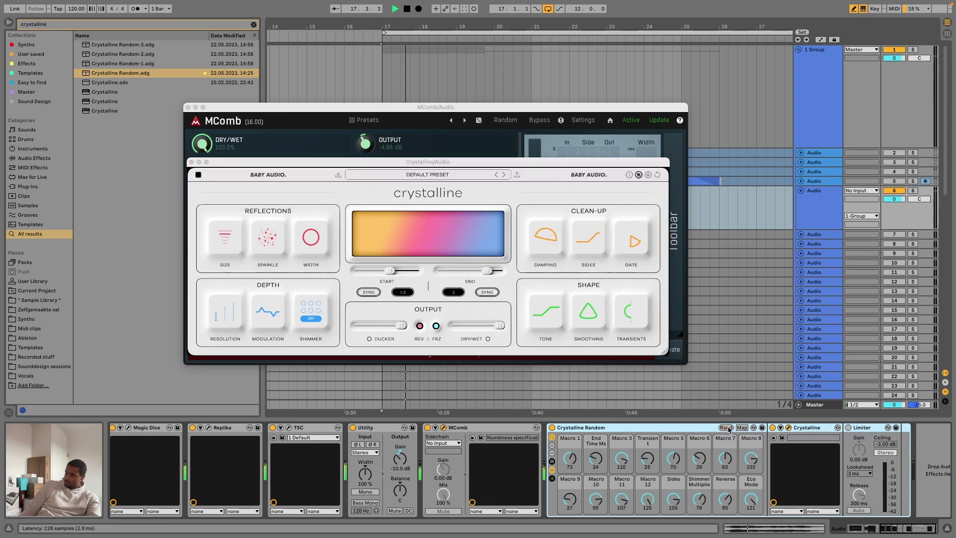
pyautogui.click(728, 429)
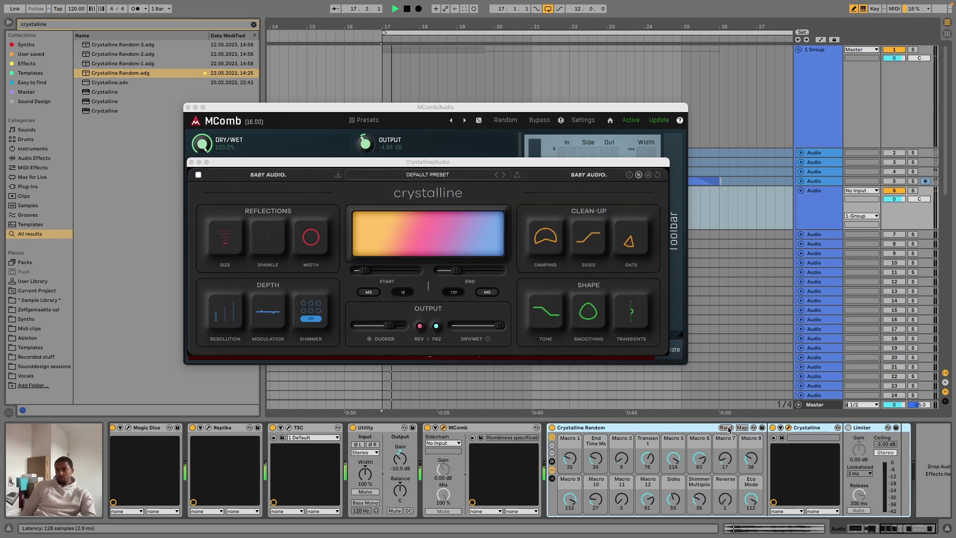
pyautogui.click(728, 428)
pyautogui.press('space')
pyautogui.press('space')
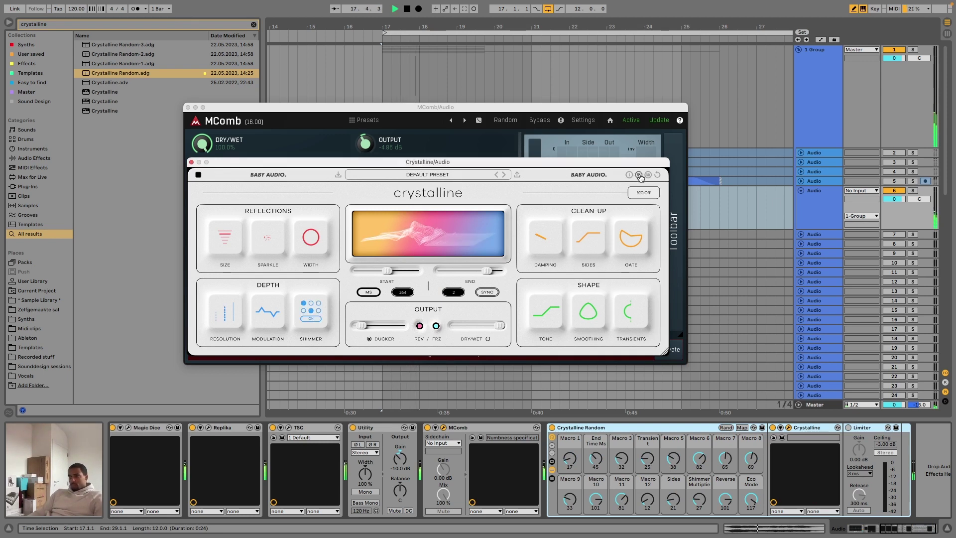
# - Check Crystalline's Eco setting, restart the loop, and randomize the rack's macros two more times
pyautogui.click(639, 175)
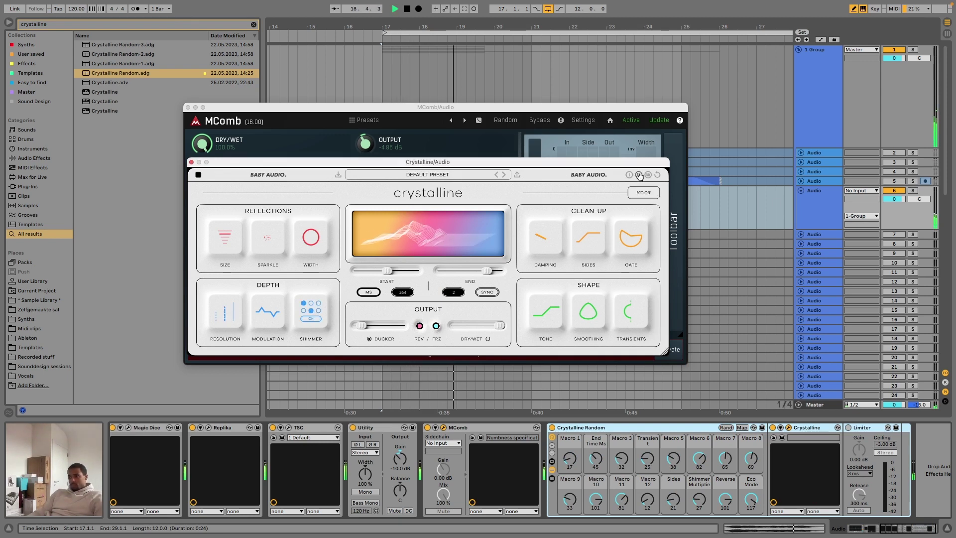
pyautogui.click(639, 175)
pyautogui.press('space')
pyautogui.press('space')
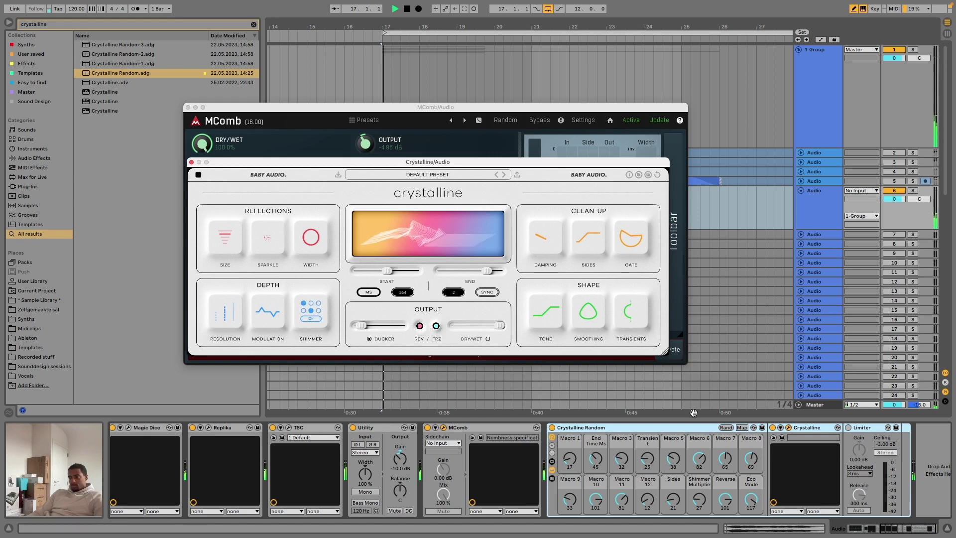
pyautogui.click(726, 429)
pyautogui.click(726, 429)
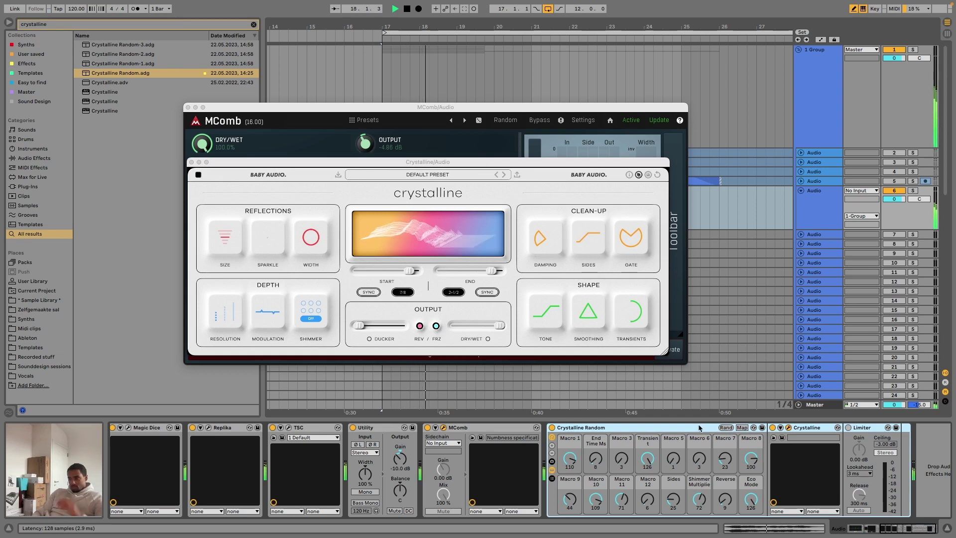
# - Delete the Crystalline Random rack, close the MComb window, and replay the loop
pyautogui.press('Delete')
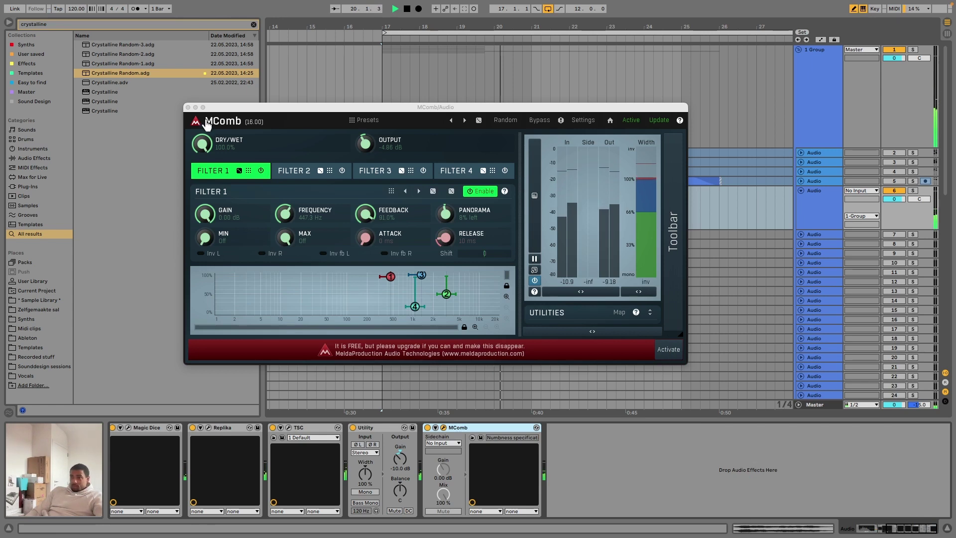
pyautogui.press('space')
pyautogui.click(187, 107)
pyautogui.press('space')
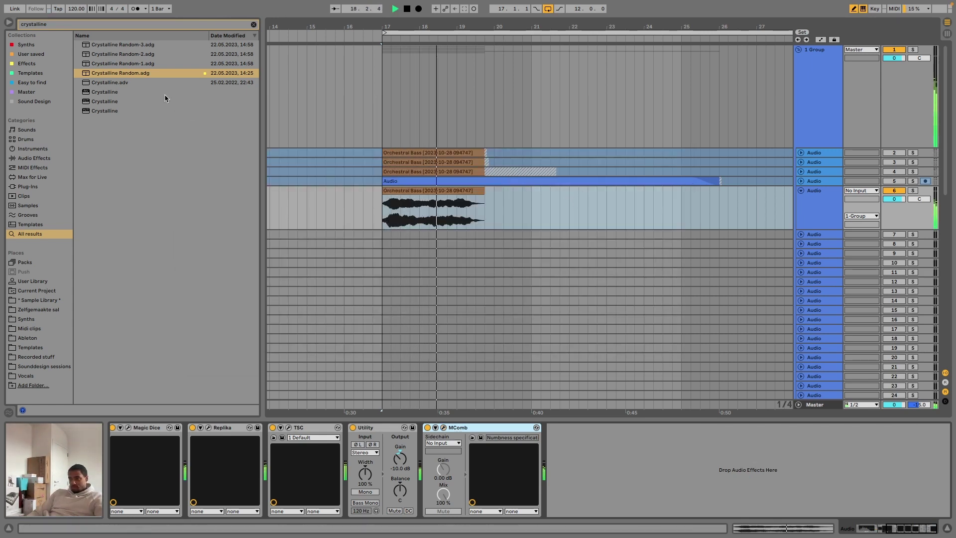
# - Search the browser for "final" and add the Sample Finalization.adg rack after MComb
pyautogui.hotkey('ctrl', 'f')
pyautogui.write('final')
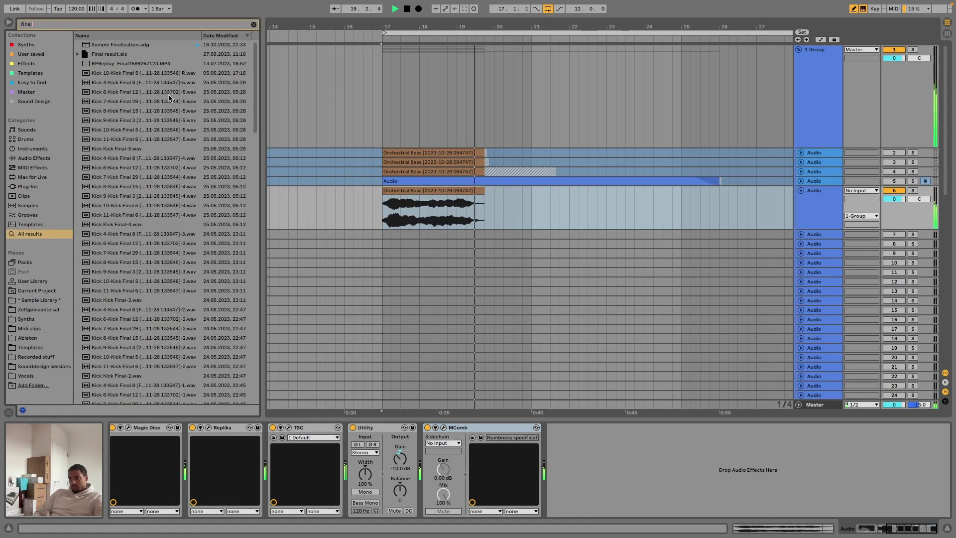
pyautogui.press('Down')
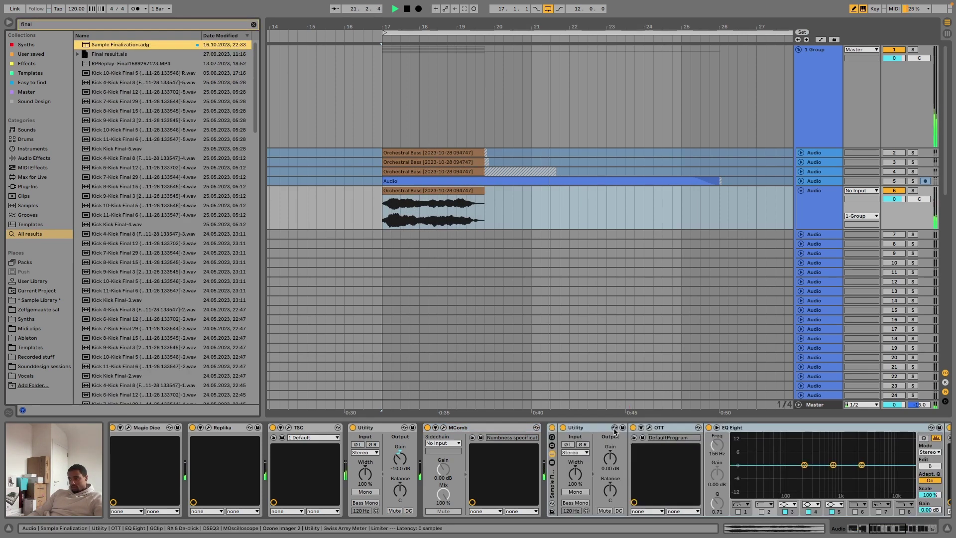
# - Set OTT's depth to 31 % and downward compression to 24 % in the Sample Finalization rack, then close its window
pyautogui.click(649, 427)
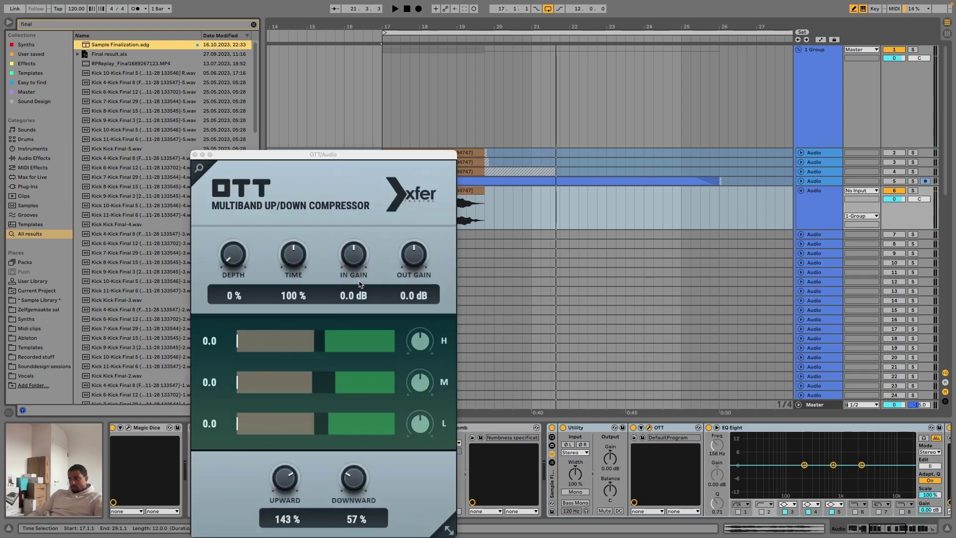
pyautogui.press('space')
pyautogui.moveTo(354, 479)
pyautogui.mouseDown()
pyautogui.moveTo(369, 464)
pyautogui.moveTo(366, 490)
pyautogui.mouseUp()
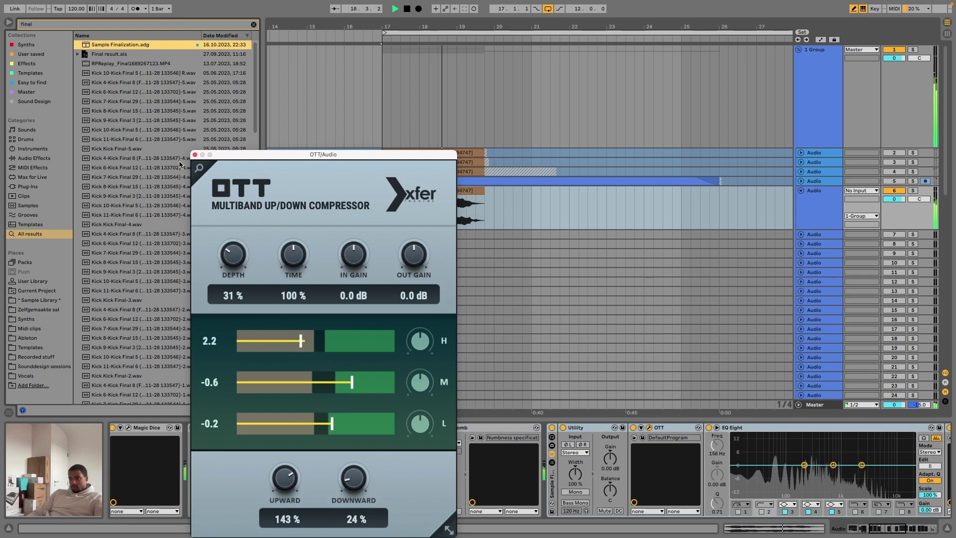
pyautogui.click(194, 154)
# - Open DSEQ3 in the finalization rack to check its effect on the playing loop, then close its window
pyautogui.hscroll(5, 667, 468)
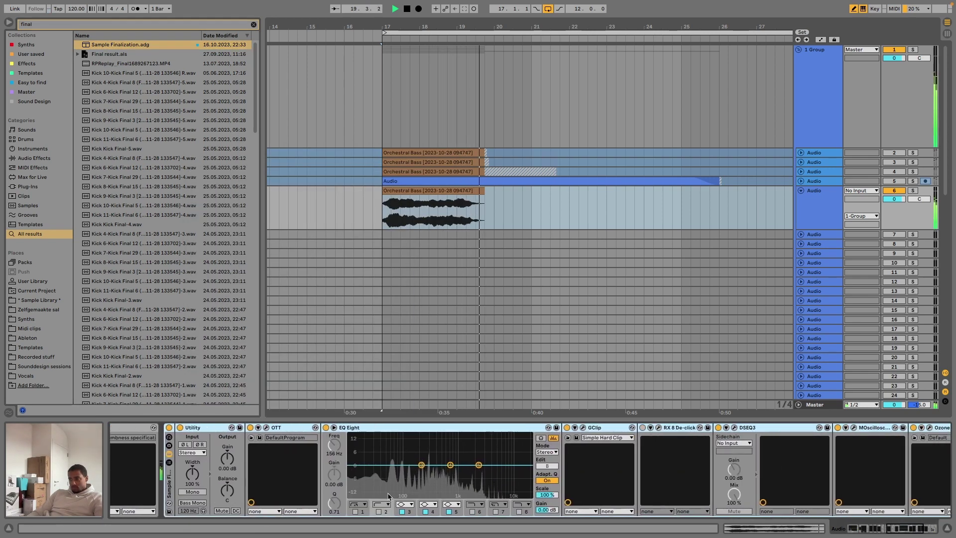
pyautogui.click(734, 428)
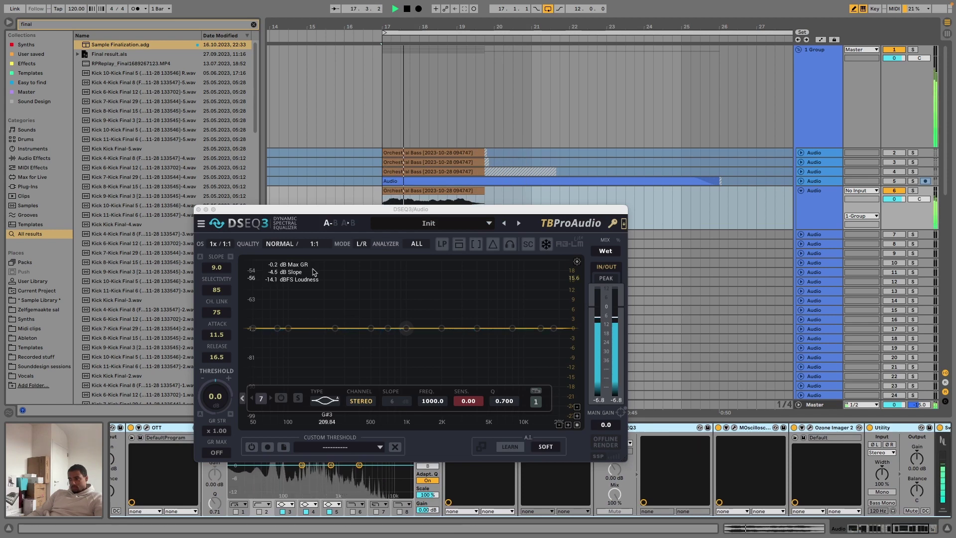
pyautogui.click(199, 210)
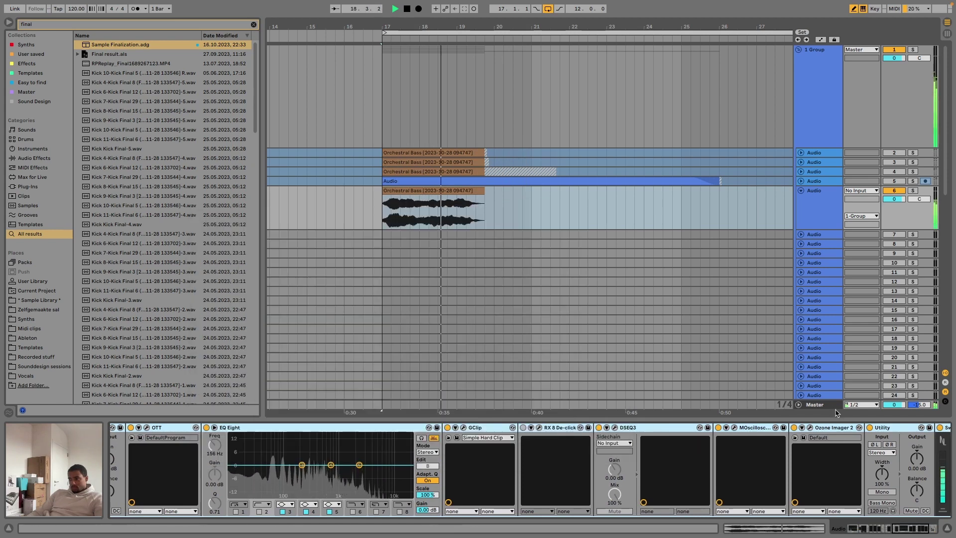
# - Narrow the stereo image in Ozone Imager 2 by setting its width to -36%, then close its window
pyautogui.scroll(-5, 789, 461)
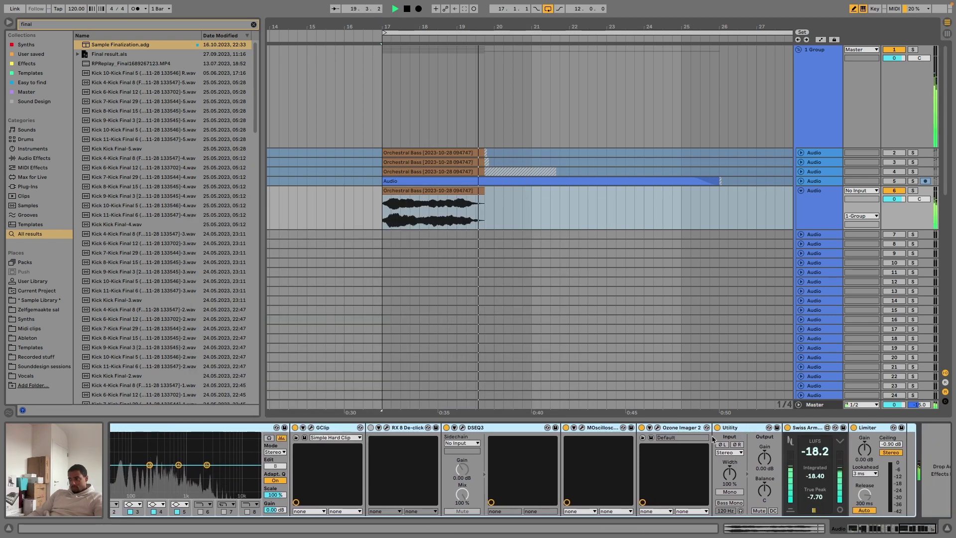
pyautogui.click(657, 428)
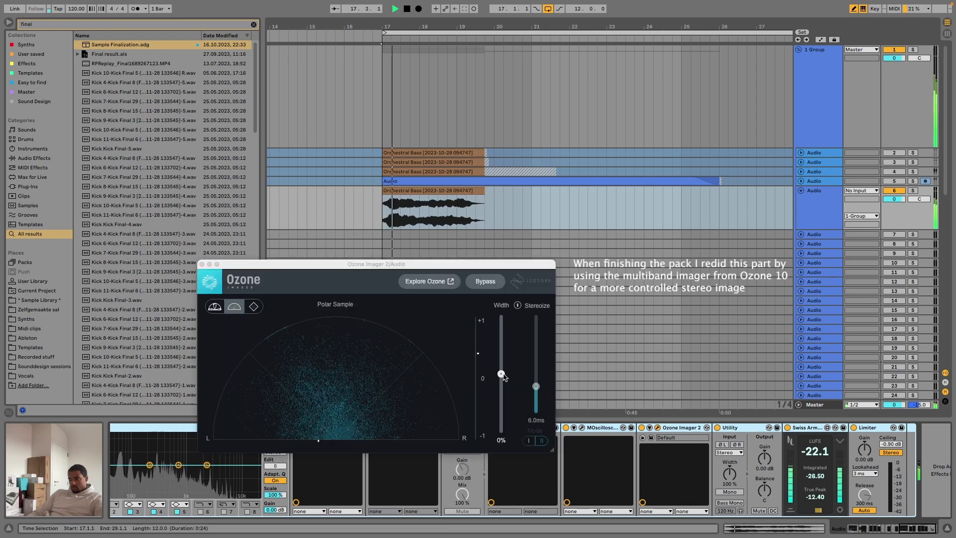
pyautogui.moveTo(500, 373); pyautogui.dragTo(502, 398)
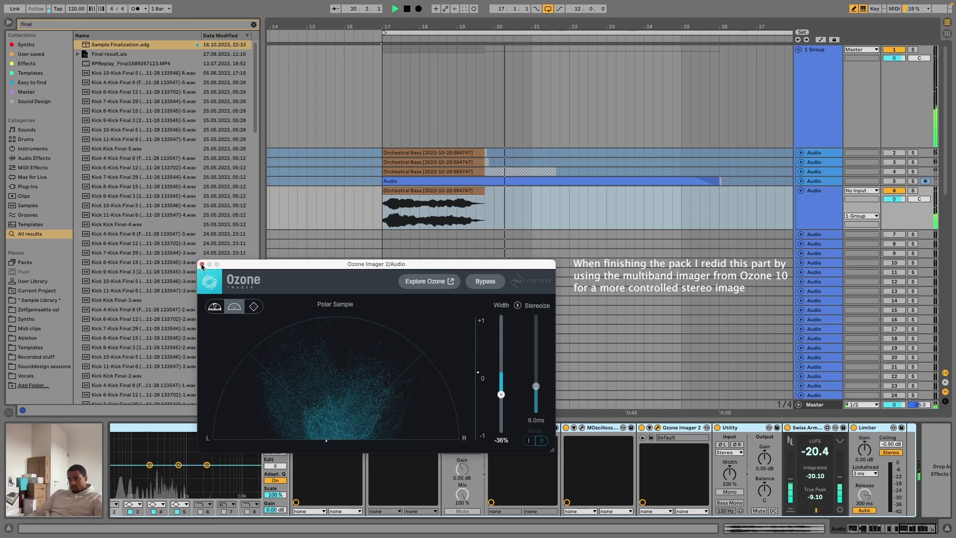
pyautogui.click(201, 265)
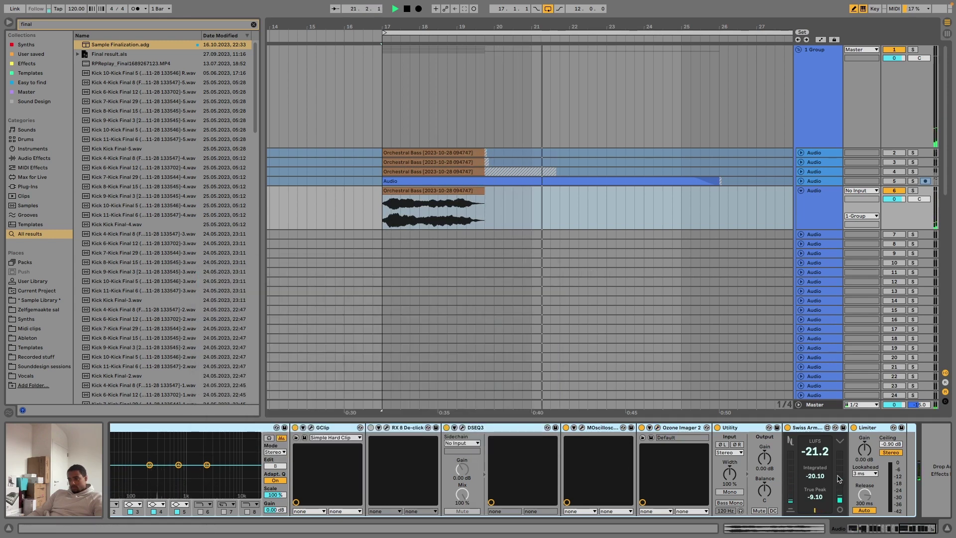
# - Set the gain of the Utility after Ozone Imager 2 to 8.1 dB and replay the loop from its start
pyautogui.click(771, 461)
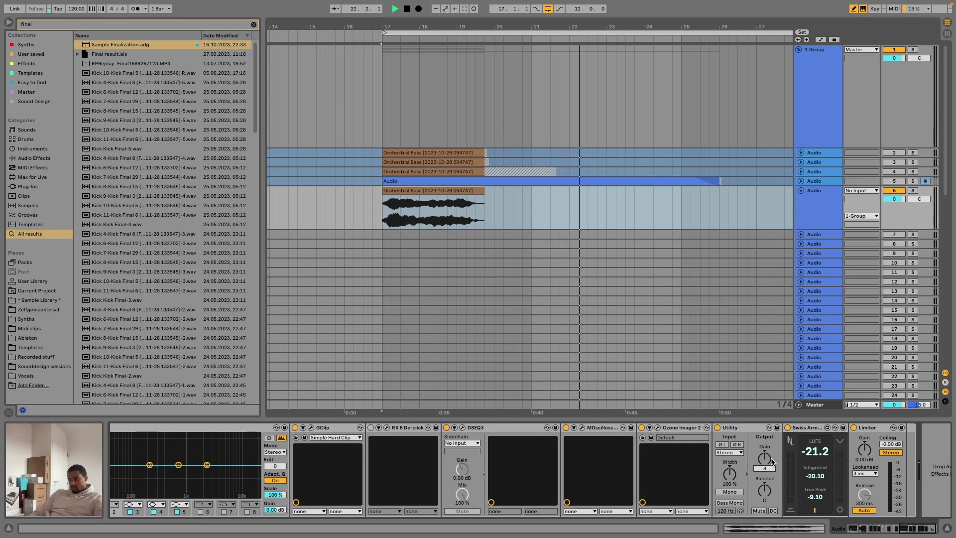
pyautogui.write('8.1')
pyautogui.press('Return')
pyautogui.press('space')
pyautogui.press('space')
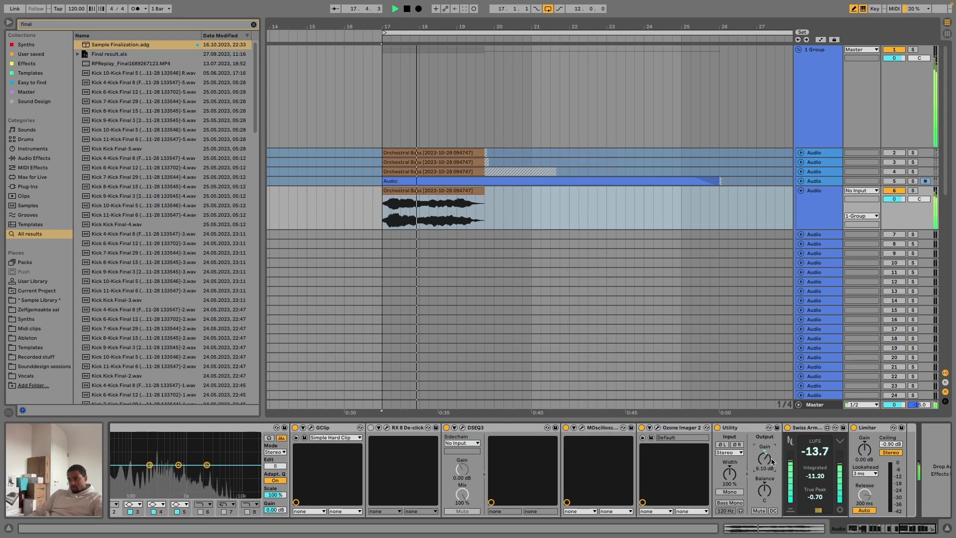
# - Fine-tune the finalization rack's last Utility gain to 7.80 dB and restart the loop to check the loudness
pyautogui.press('Right')
pyautogui.press('Right')
pyautogui.press('Right')
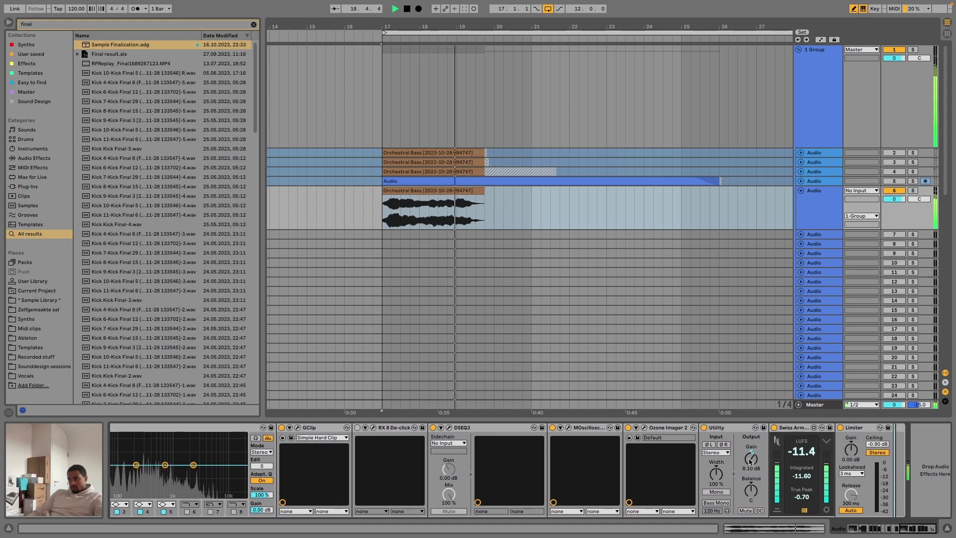
pyautogui.moveTo(751, 461); pyautogui.dragTo(751, 463)
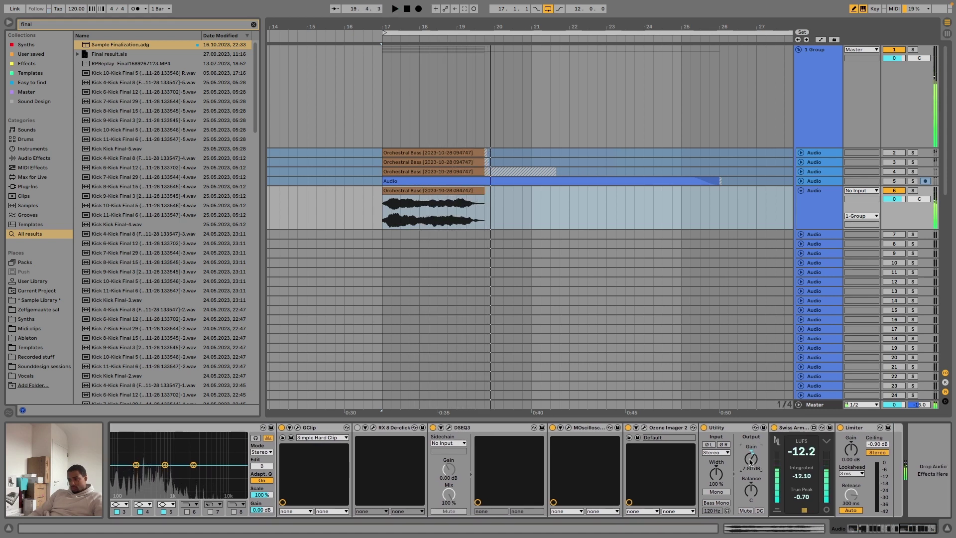
pyautogui.press('space')
pyautogui.press('space')
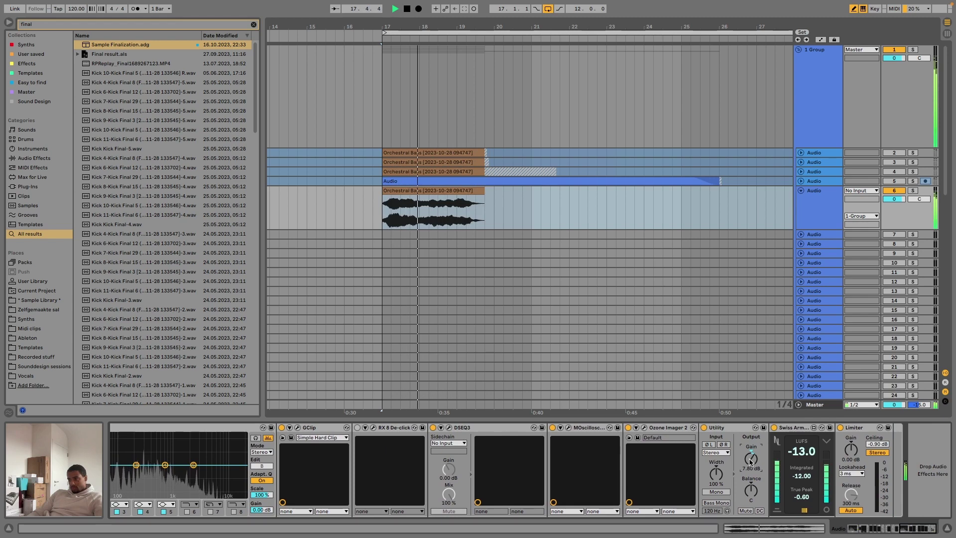
# - Stop playback and freeze audio track 6, which holds the processed Orchestral Bass clip
pyautogui.press('space')
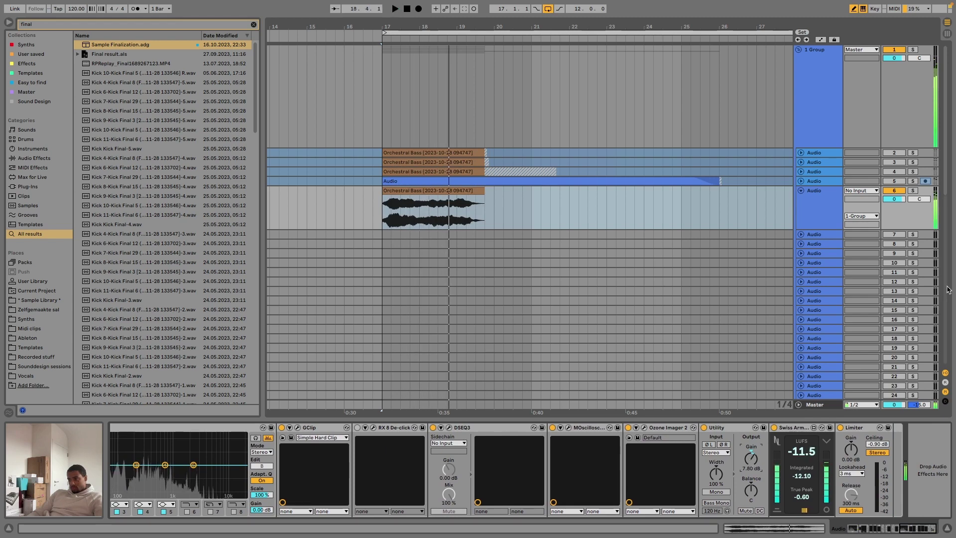
pyautogui.rightClick(823, 198)
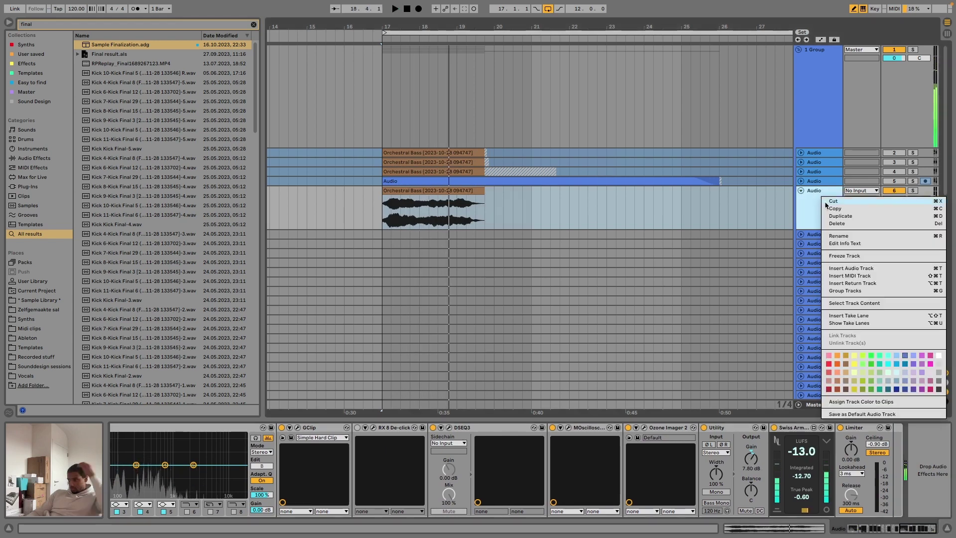
pyautogui.click(849, 256)
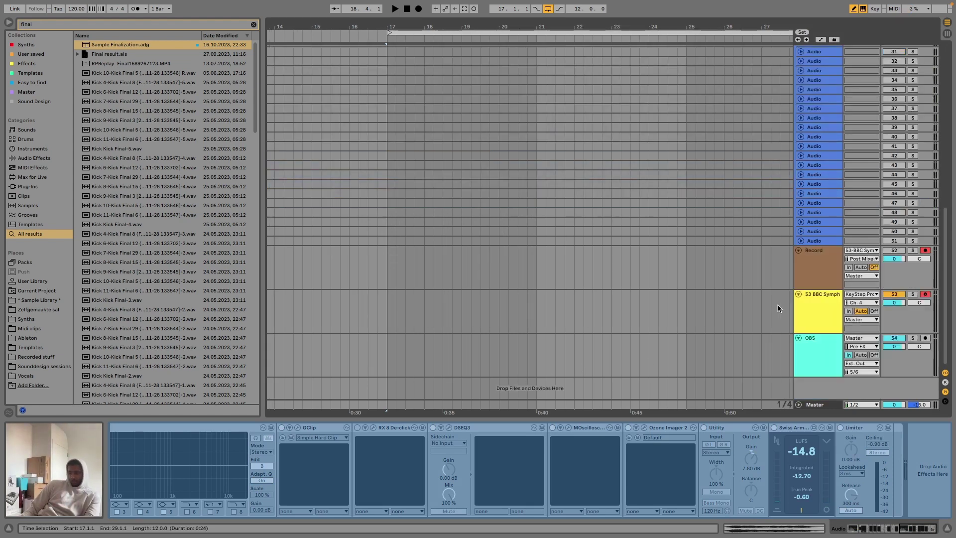
# - Open the BBC Symphony Orchestra instrument on track 53 and audition the Spiccato, Staccato, Pizzicato, Long CS and Long Flautando bass articulations
pyautogui.click(818, 304)
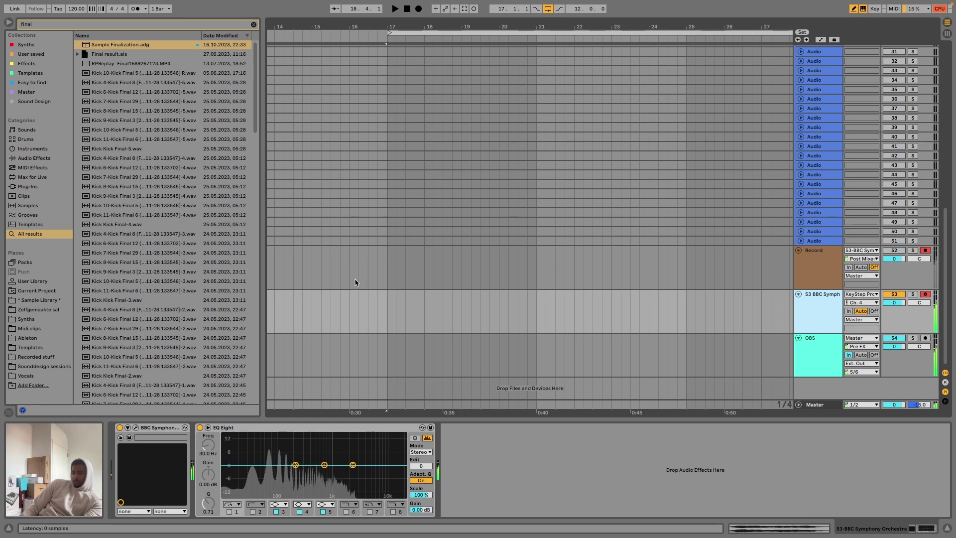
pyautogui.press('alt+super+p')
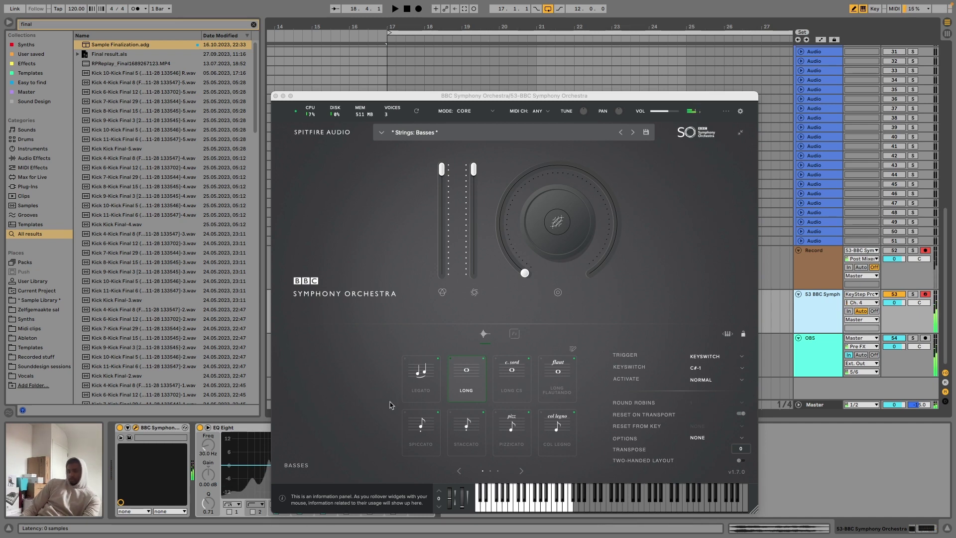
pyautogui.click(426, 432)
pyautogui.click(481, 438)
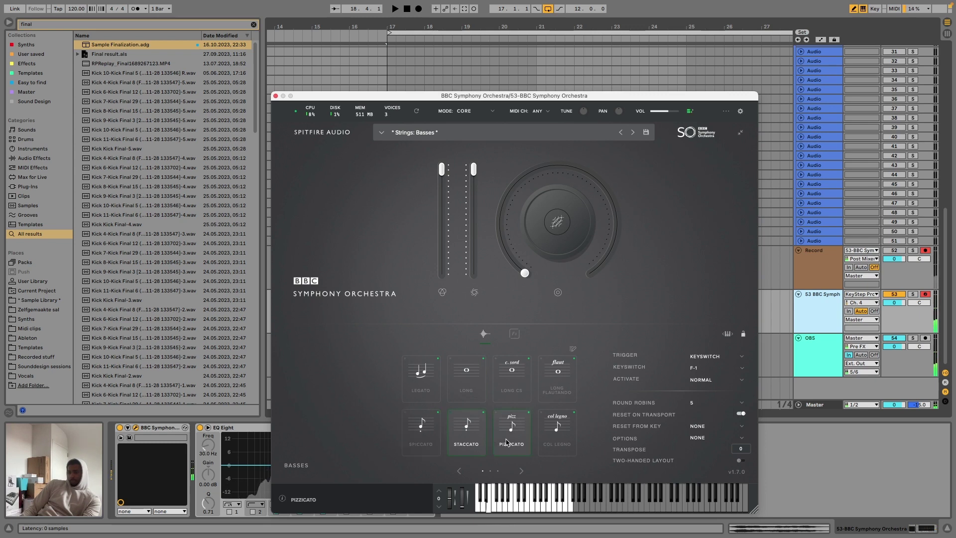
pyautogui.click(518, 448)
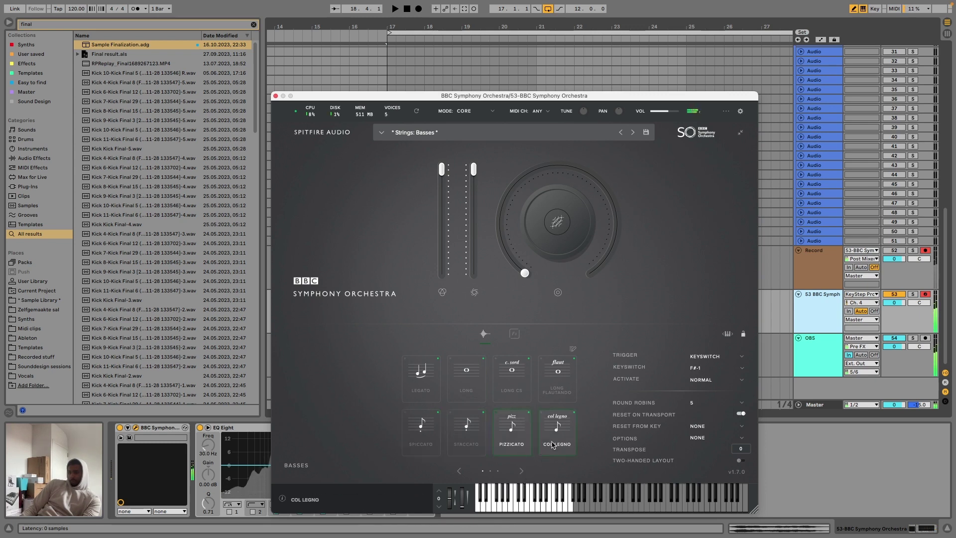
pyautogui.click(512, 379)
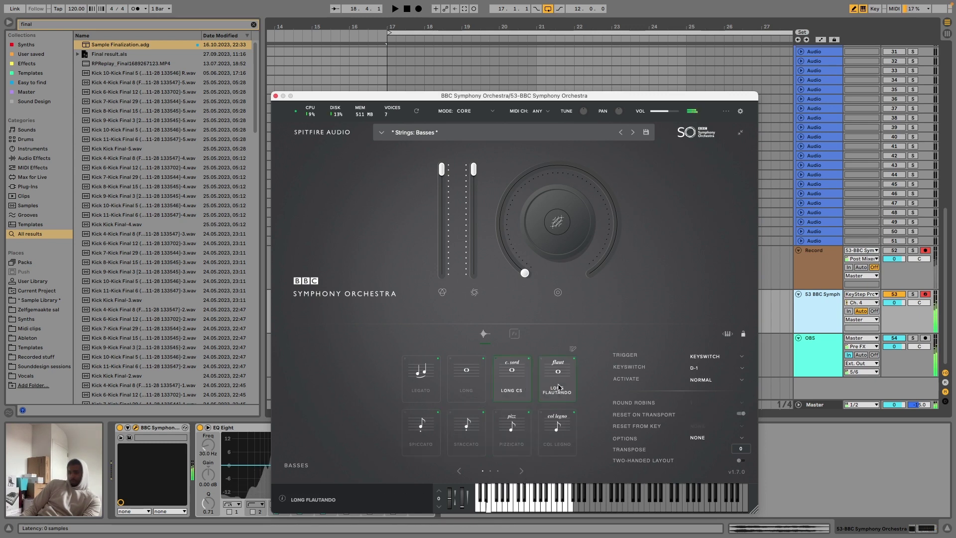
pyautogui.click(558, 387)
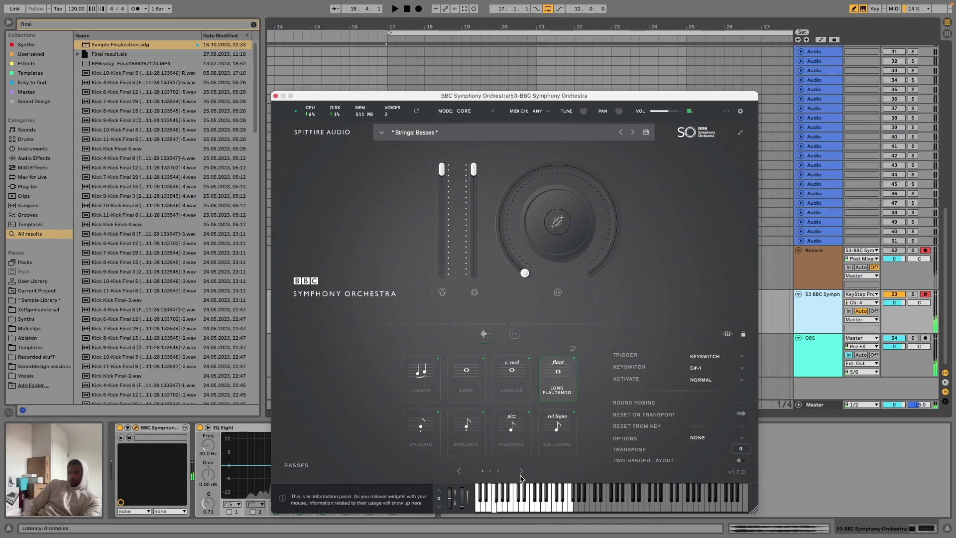
# - Audition the second set of bass articulations, select Long Harmonics and close the BBC Symphony Orchestra window
pyautogui.click(521, 472)
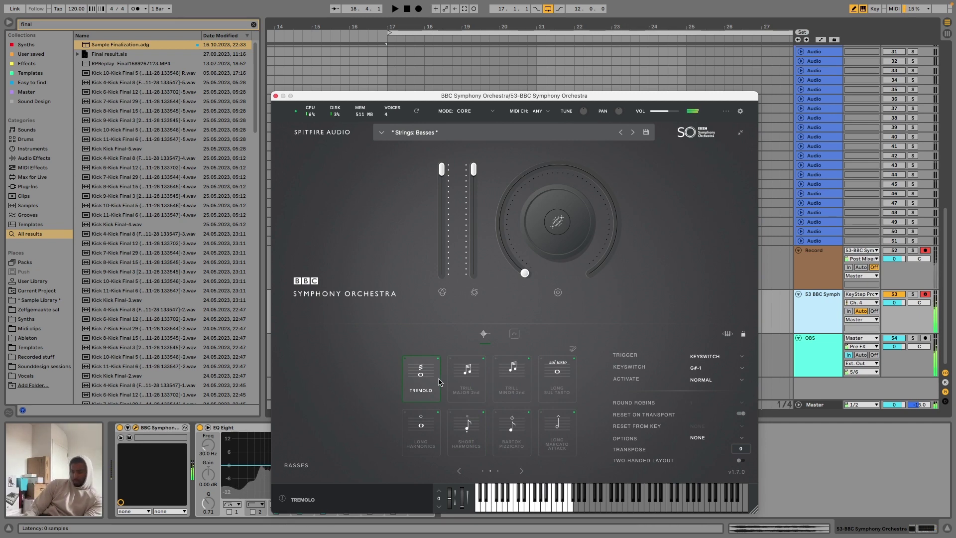
pyautogui.click(463, 389)
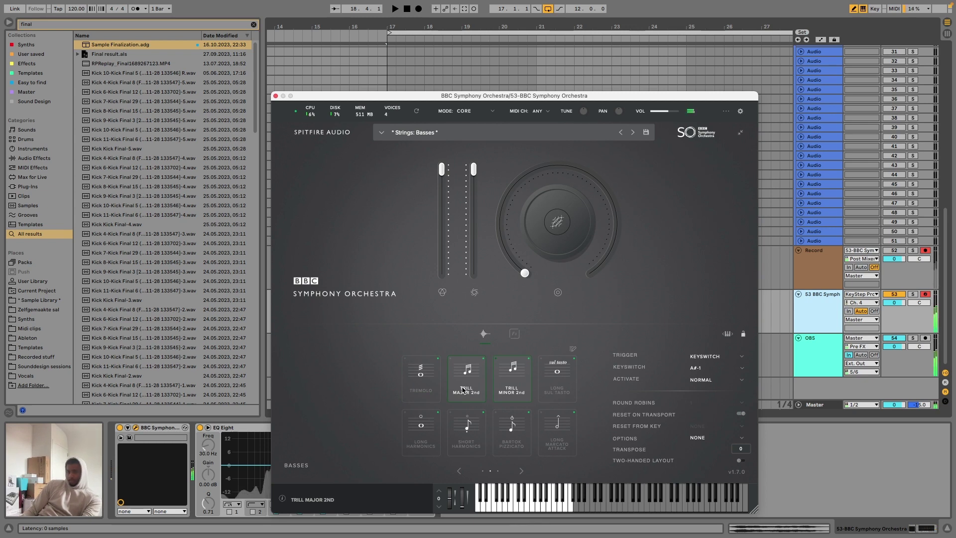
pyautogui.click(420, 431)
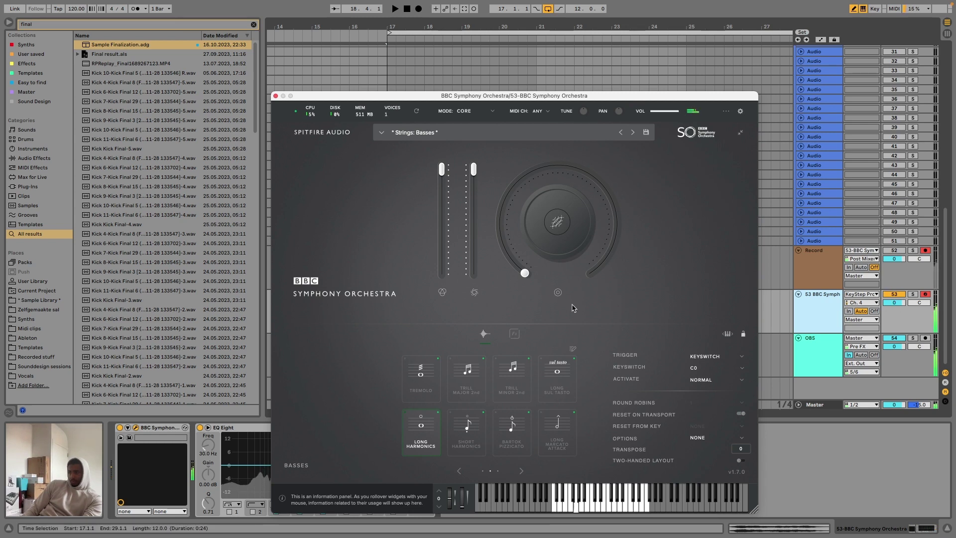
pyautogui.moveTo(418, 95); pyautogui.dragTo(456, 60)
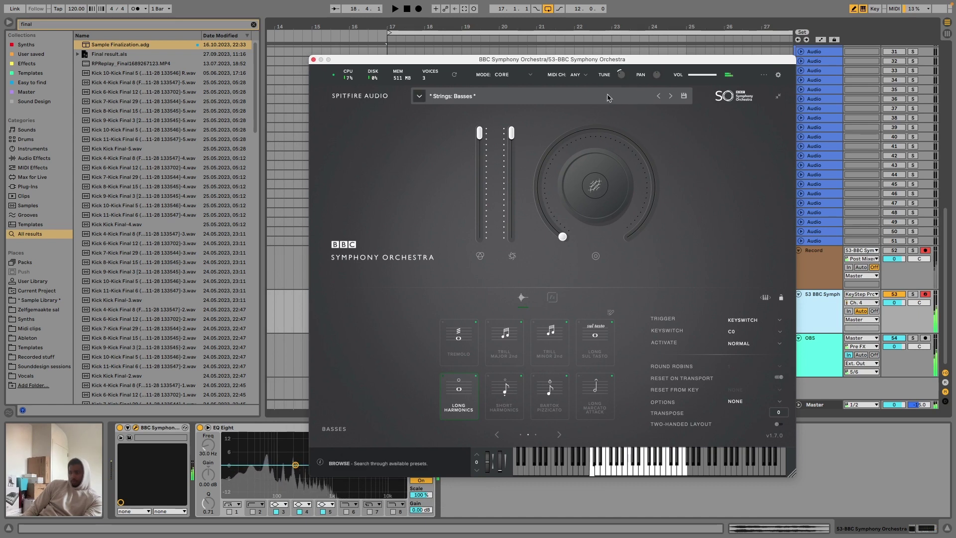
pyautogui.click(314, 60)
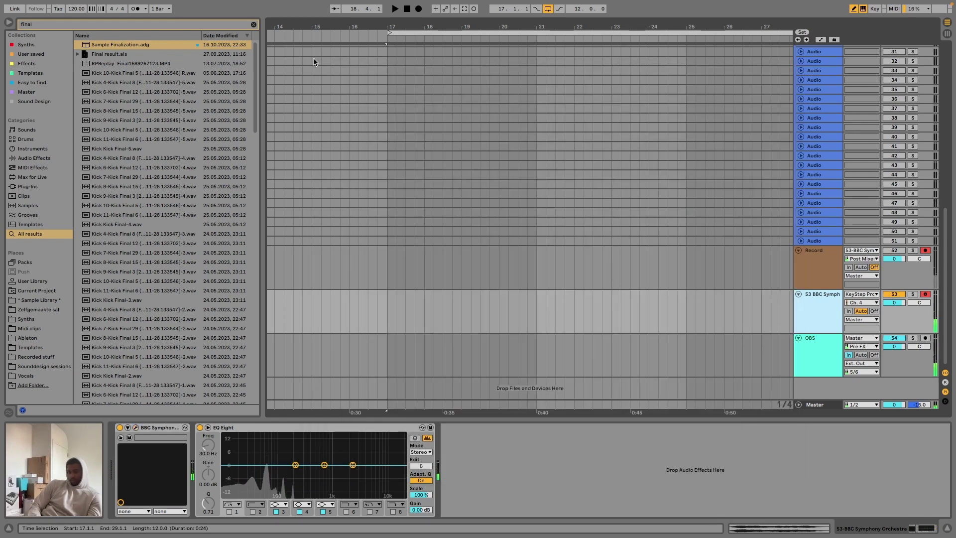
# - Add a Utility after EQ Eight on the BBC Symphony Orchestra track and set its gain to 10.0 dB
pyautogui.hotkey('ctrl', 'f')
pyautogui.write('util')
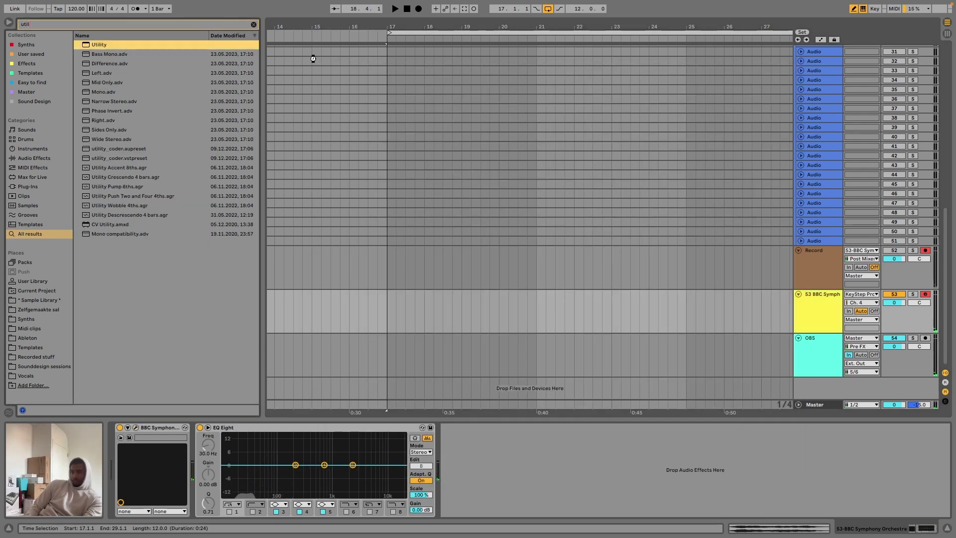
pyautogui.press('Return')
pyautogui.click(496, 463)
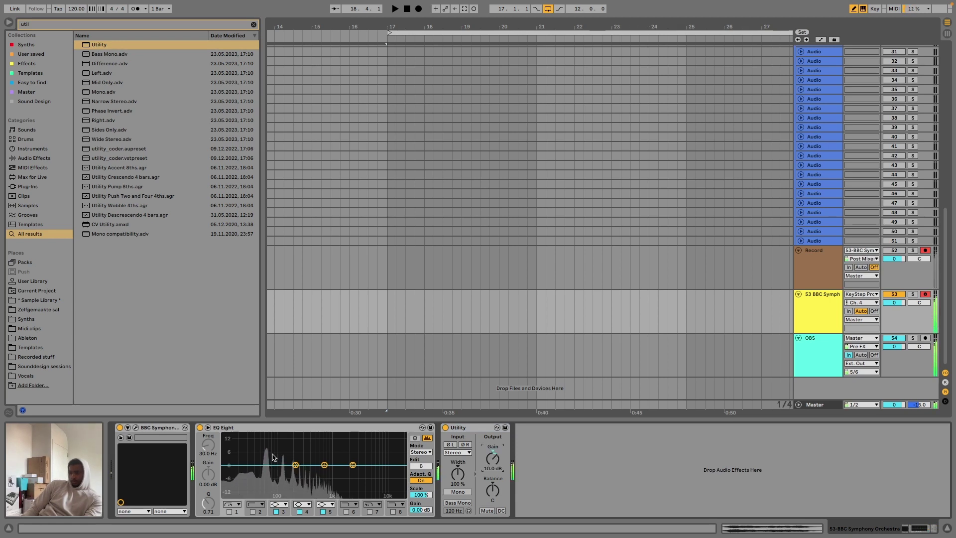
# - Reopen the BBC Symphony Orchestra instrument, adjust its Tune control and close its window
pyautogui.press('alt+super+p')
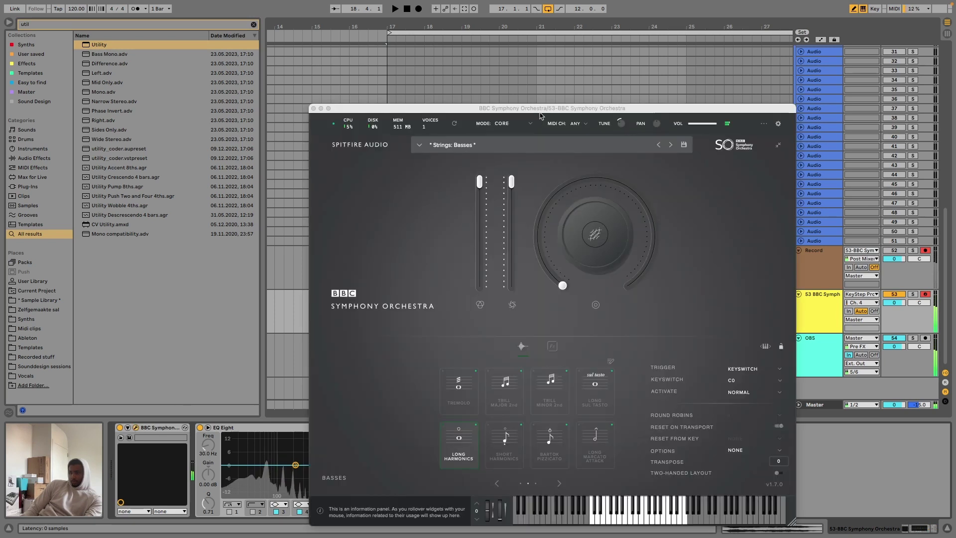
pyautogui.moveTo(620, 125); pyautogui.dragTo(620, 135)
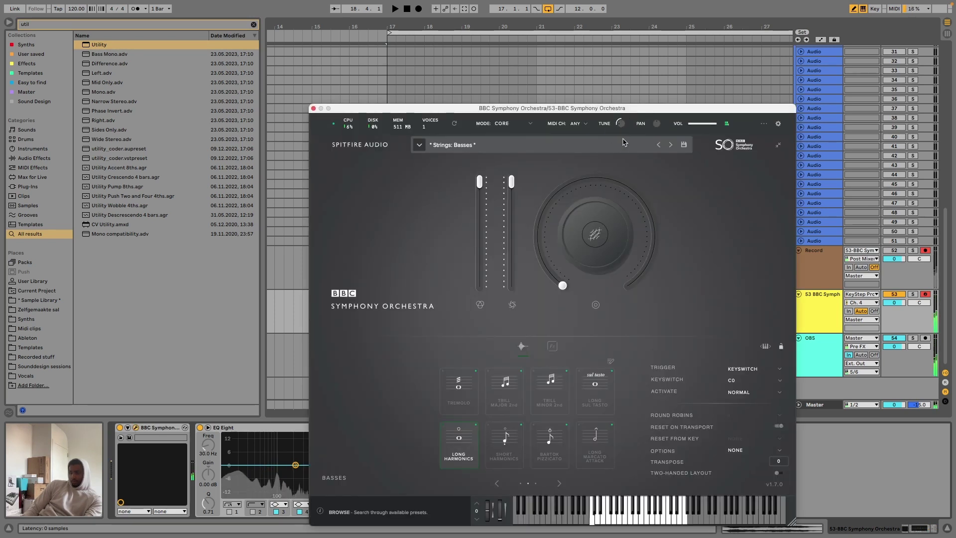
pyautogui.moveTo(345, 109); pyautogui.dragTo(239, 31)
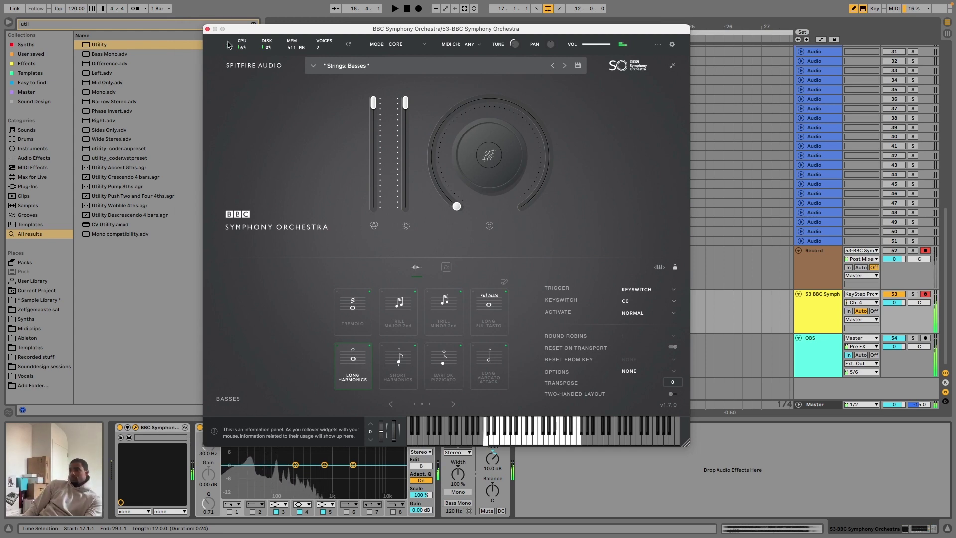
pyautogui.click(208, 29)
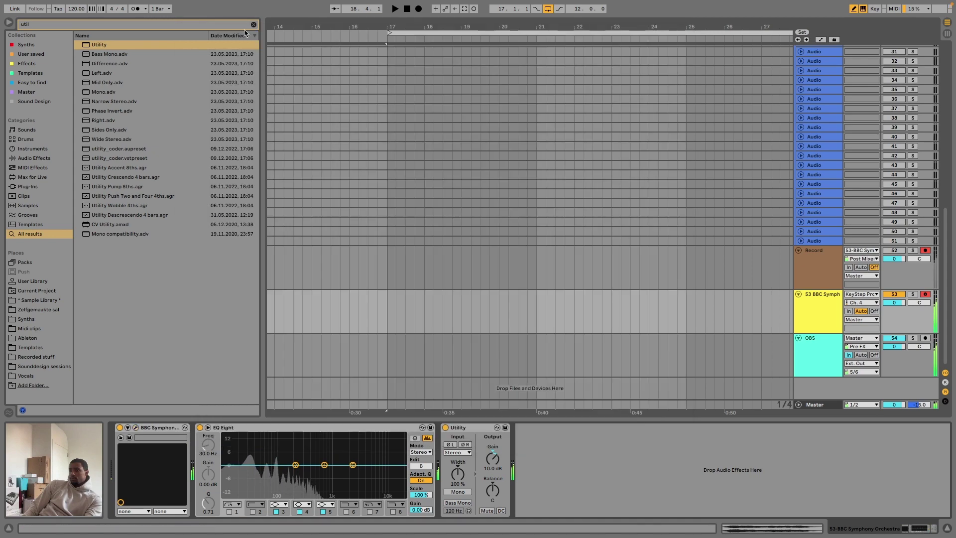
# - Record a take of the orchestral bass from bar 17 onto the Record track and replay it
pyautogui.click(418, 9)
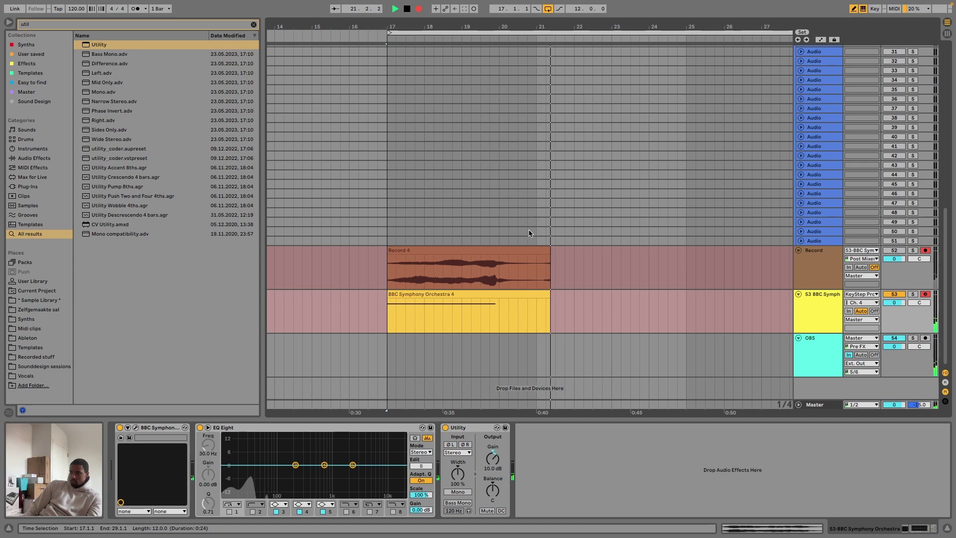
pyautogui.press('space')
pyautogui.scroll(10, 527, 248)
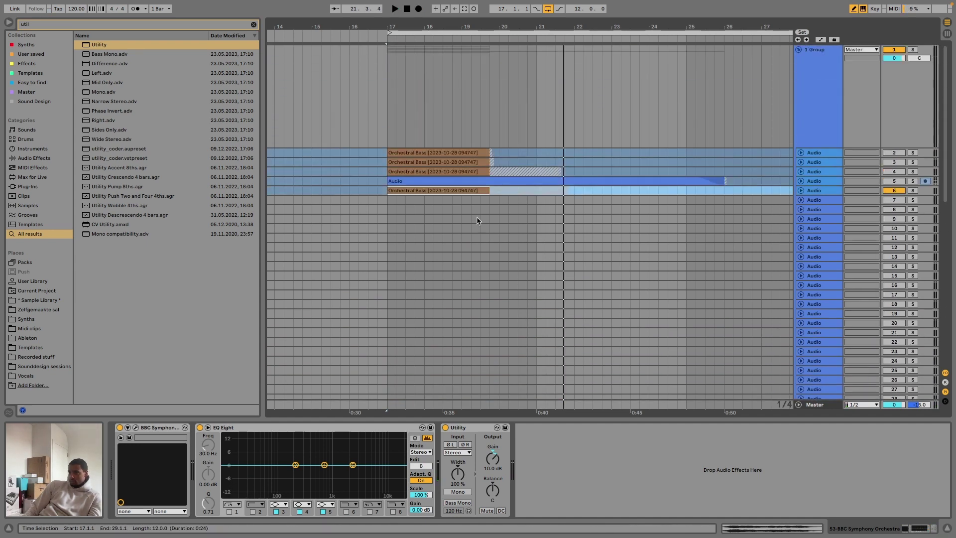
pyautogui.scroll(-10, 587, 265)
pyautogui.press('space')
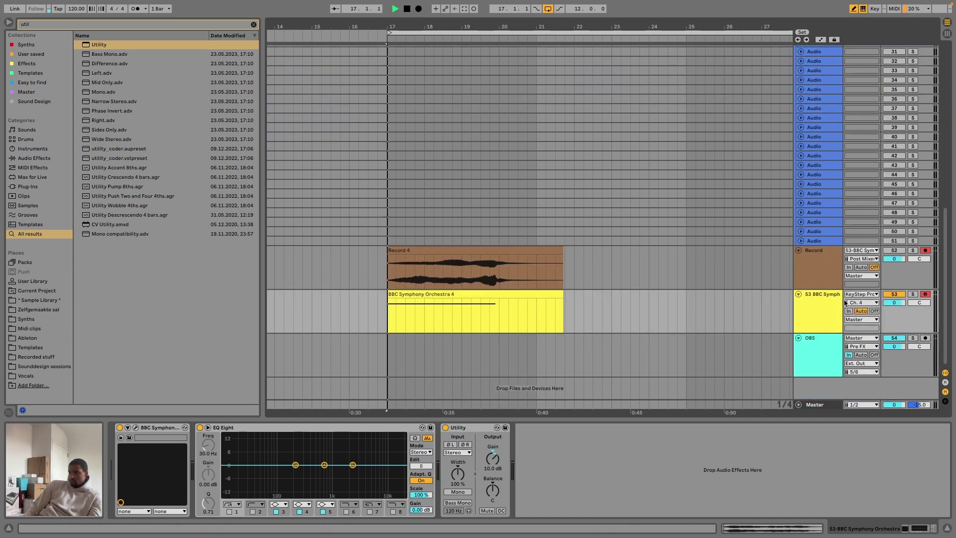
# - Deactivate the recorded MIDI clip, switch on the Record track and replay the recorded audio from bar 17
pyautogui.click(541, 306)
pyautogui.press('0')
pyautogui.click(533, 279)
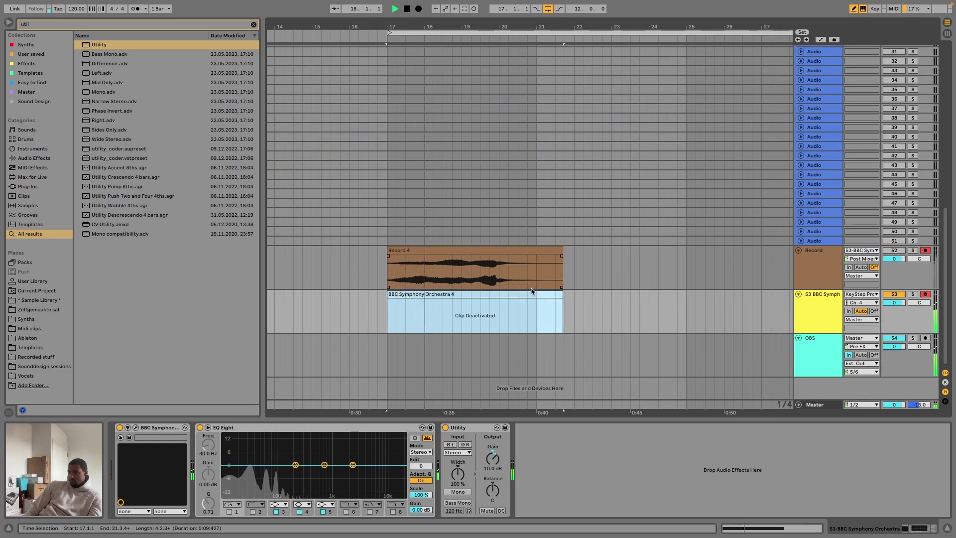
pyautogui.press('space')
pyautogui.click(894, 250)
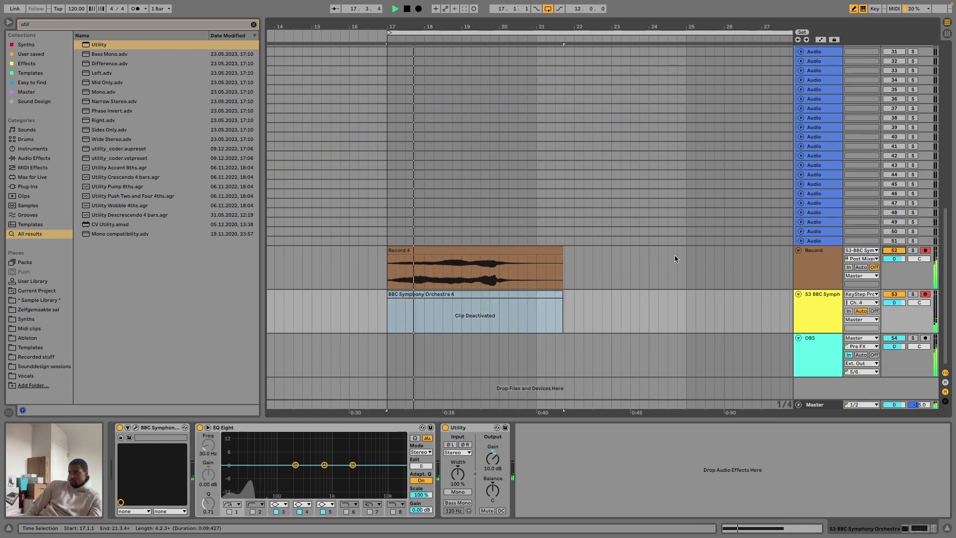
pyautogui.press('space')
pyautogui.press('space')
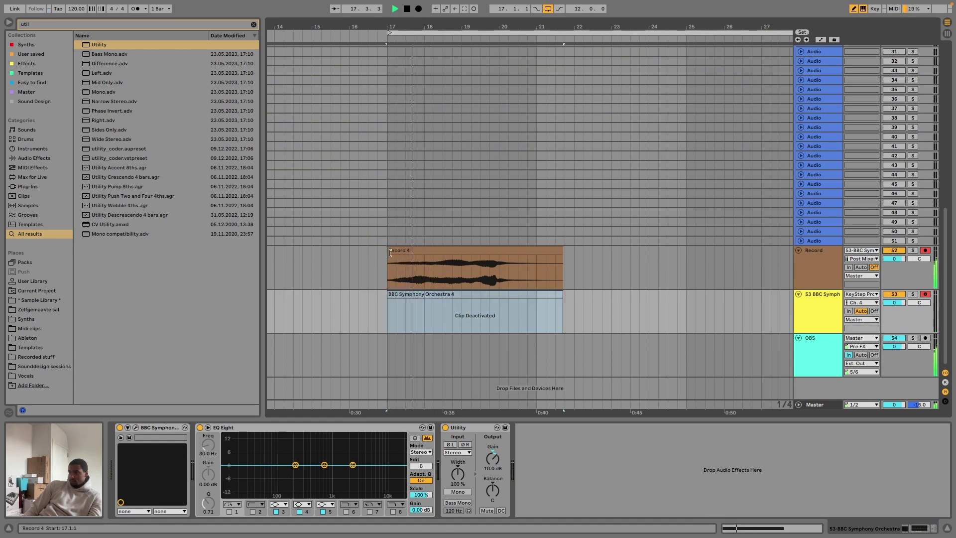
# - Give the recorded audio clip a short fade-in and set its clip gain to 3.81 dB
pyautogui.moveTo(388, 259); pyautogui.dragTo(400, 255)
pyautogui.press('super+z')
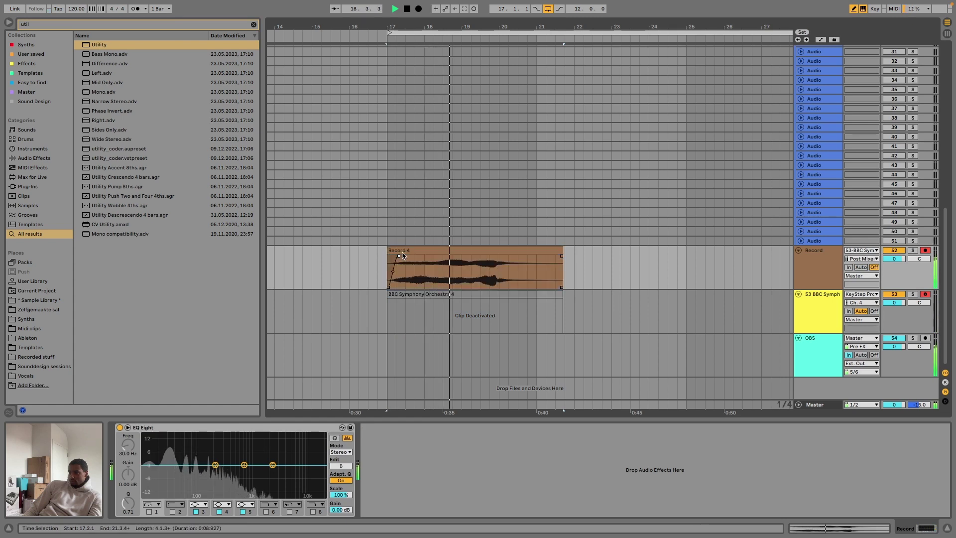
pyautogui.doubleClick(429, 250)
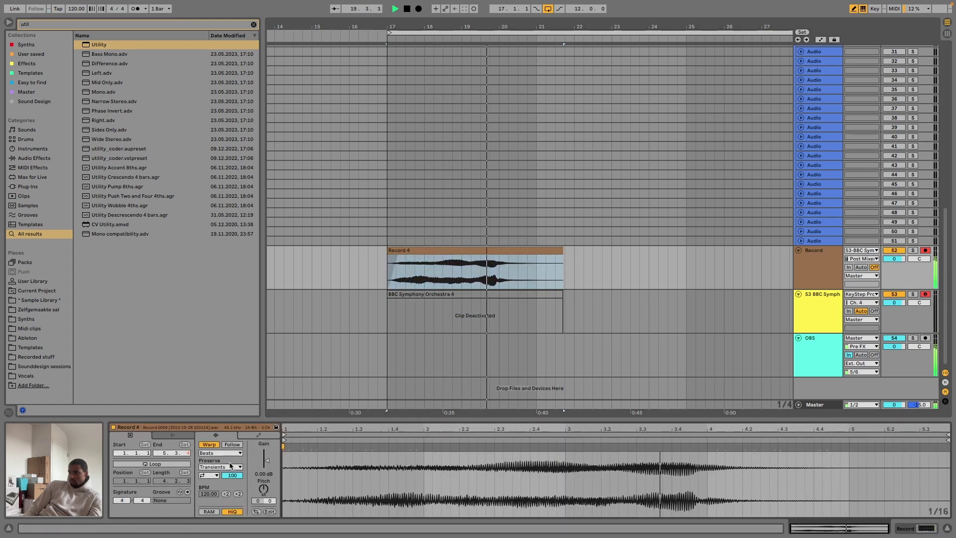
pyautogui.moveTo(267, 461); pyautogui.dragTo(267, 456)
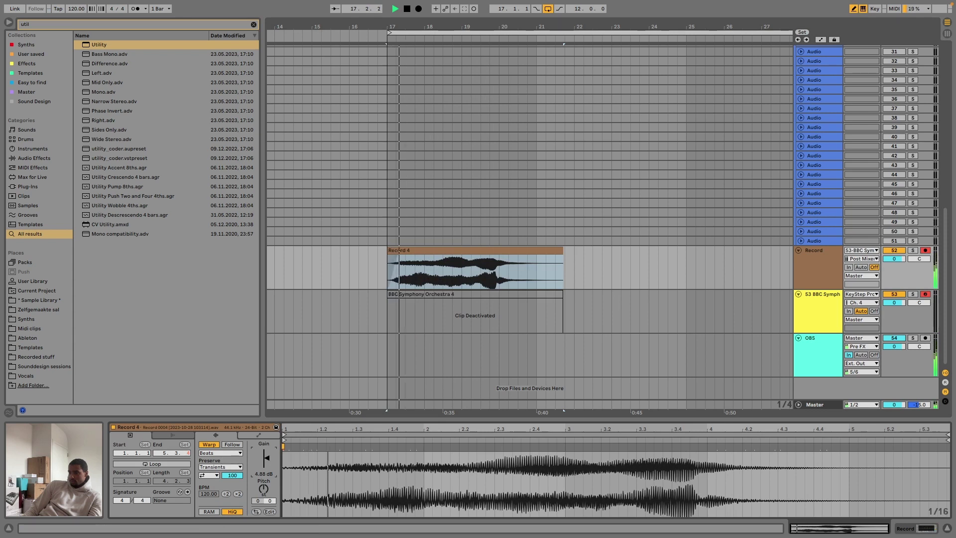
pyautogui.moveTo(267, 455); pyautogui.dragTo(266, 458)
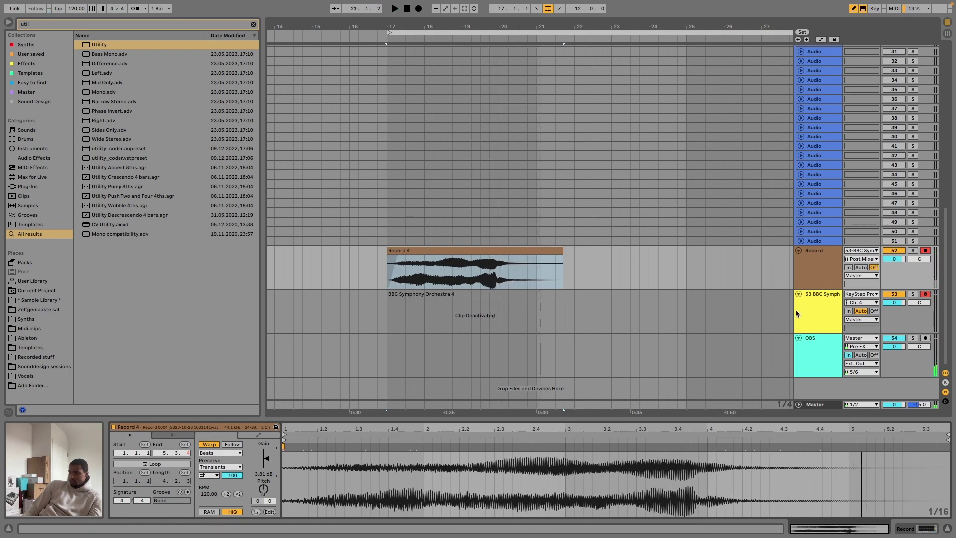
# - Delete the recorded audio clip together with its deactivated MIDI clip
pyautogui.moveTo(621, 293); pyautogui.dragTo(348, 249)
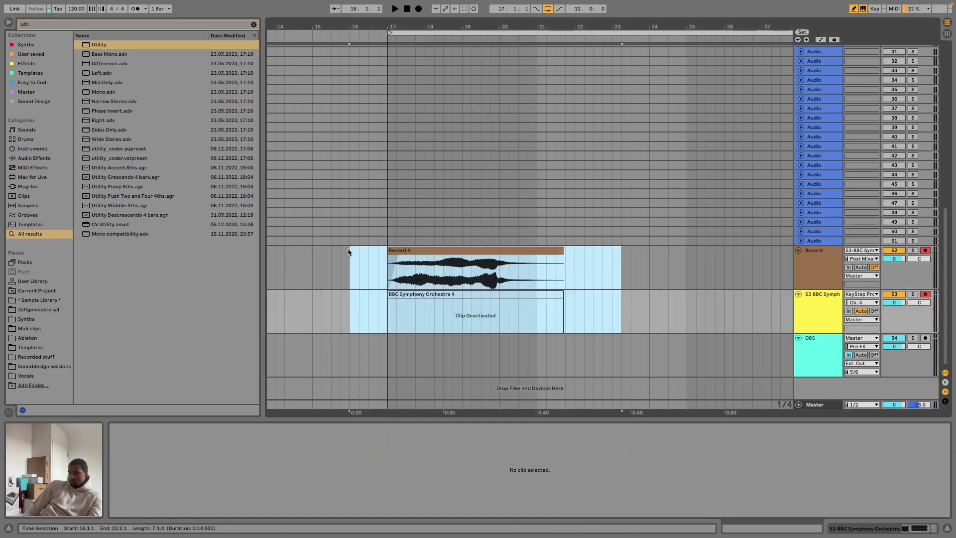
pyautogui.press('Delete')
# - Record a new sustained orchestral bass take starting at bar 16 onto the Record track
pyautogui.click(381, 260)
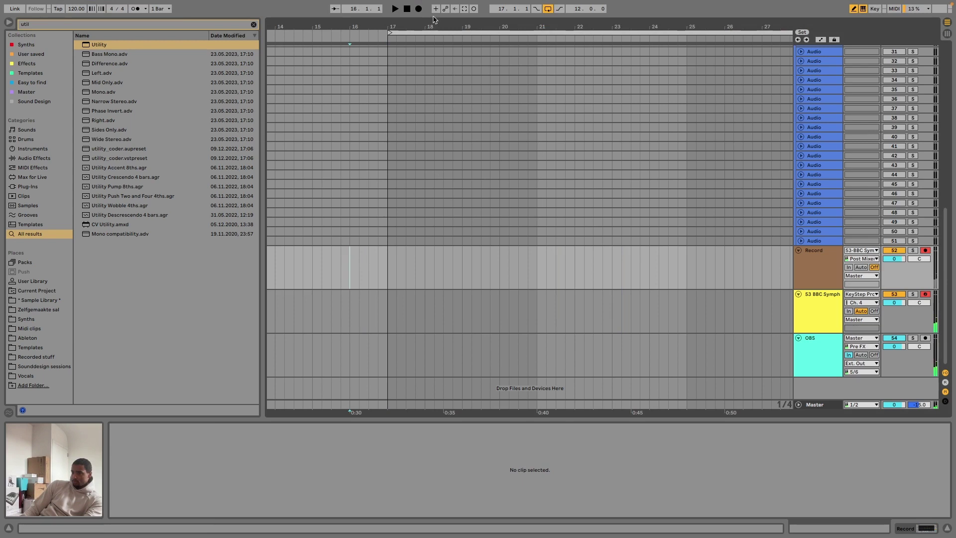
pyautogui.click(419, 9)
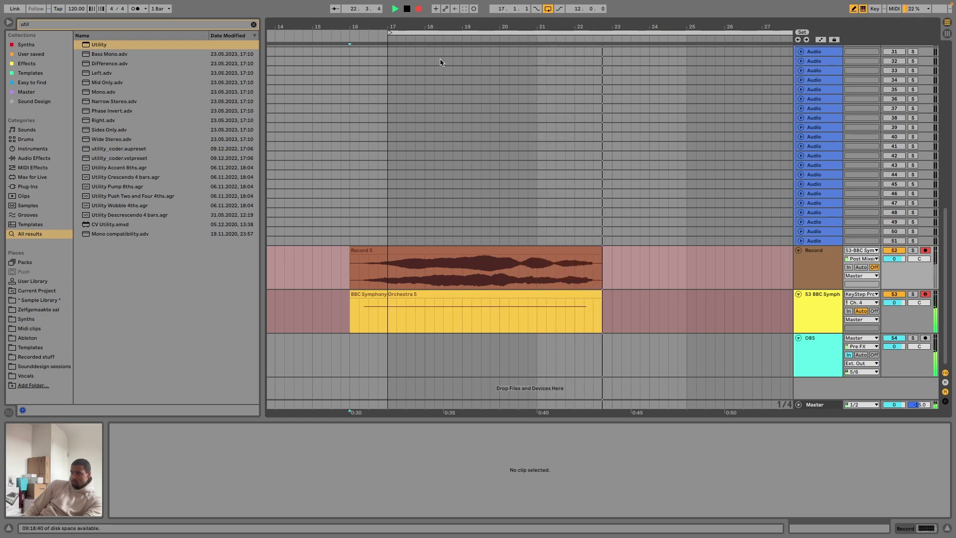
pyautogui.press('space')
# - Trim the first beat off the new audio take, shift it to start at 15.4.1 and delete the matching MIDI clip
pyautogui.click(360, 273)
pyautogui.press('super+e')
pyautogui.click(367, 250)
pyautogui.press('Left')
pyautogui.press('Left')
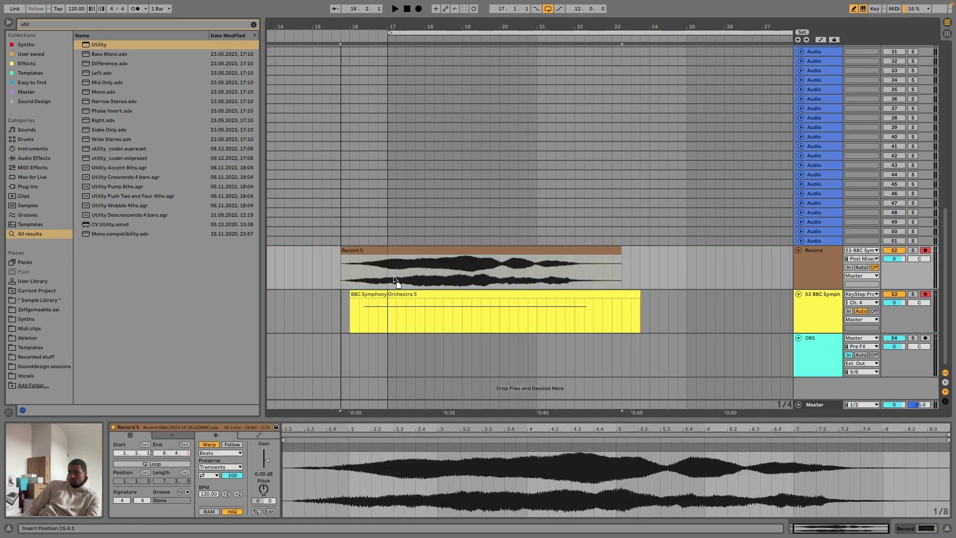
pyautogui.click(390, 295)
pyautogui.press('Delete')
# - Place the trimmed bass take at bar 17 on audio track 7 and unfold that track
pyautogui.click(446, 262)
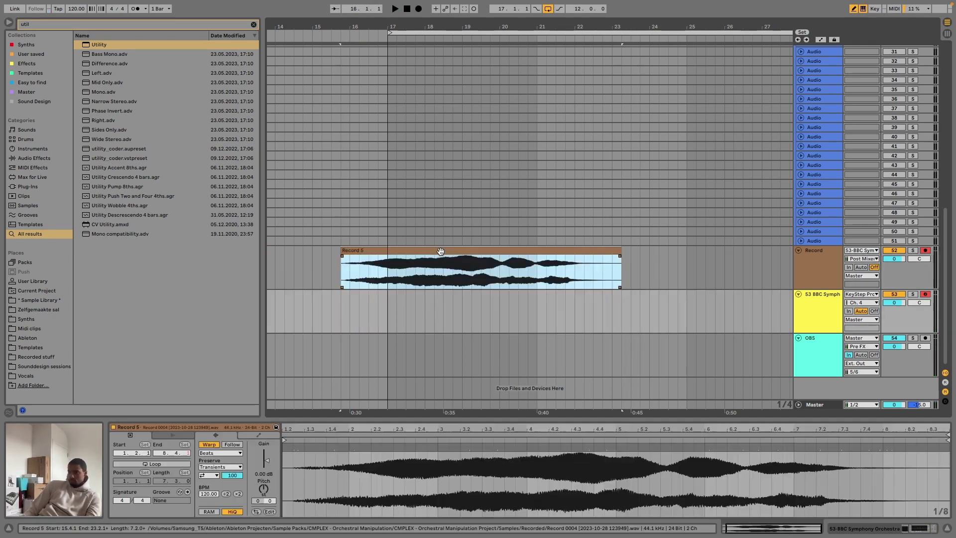
pyautogui.scroll(2, 621, 292)
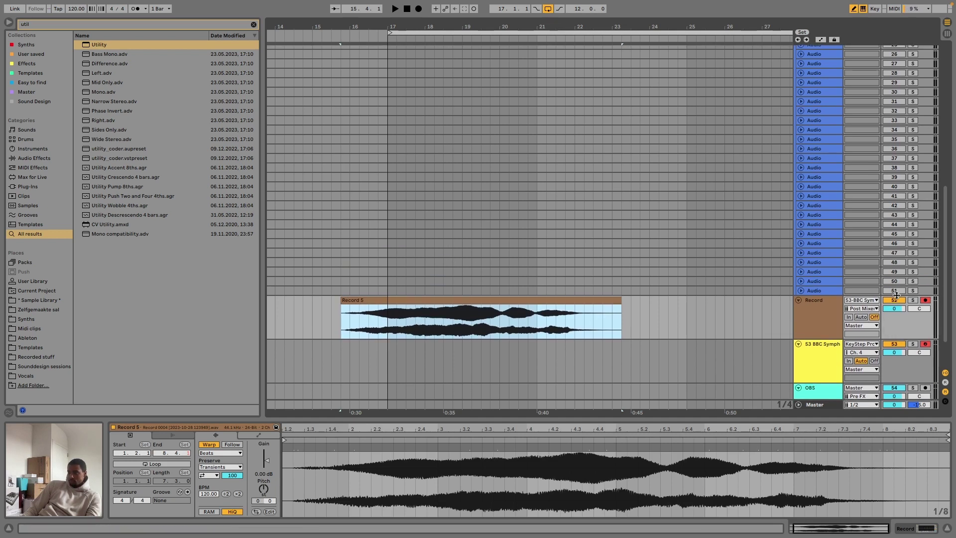
pyautogui.scroll(10, 568, 309)
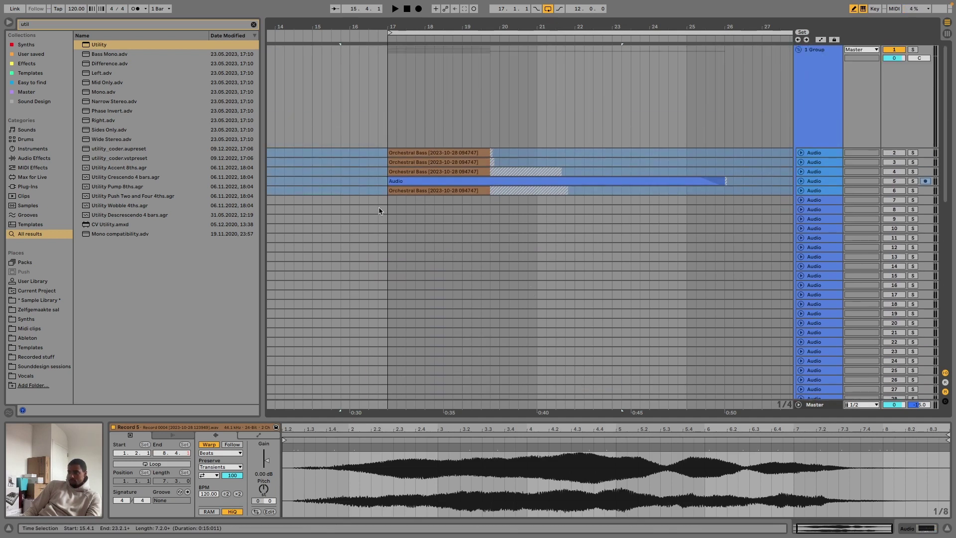
pyautogui.click(379, 200)
pyautogui.hotkey('ctrl', 'v')
pyautogui.click(799, 200)
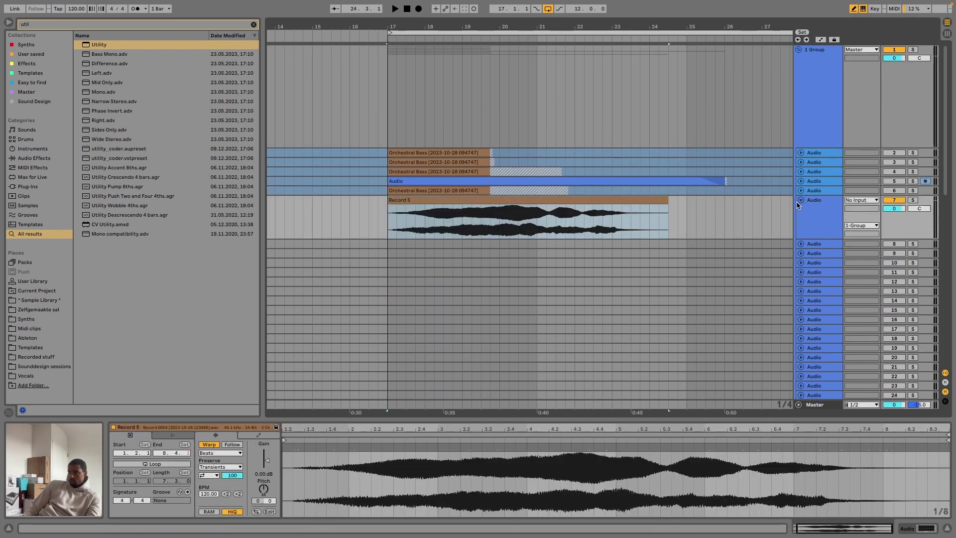
# - Audition the bass take on audio track 7, add a Shifter to that track and remove its EQ Eight
pyautogui.press('space')
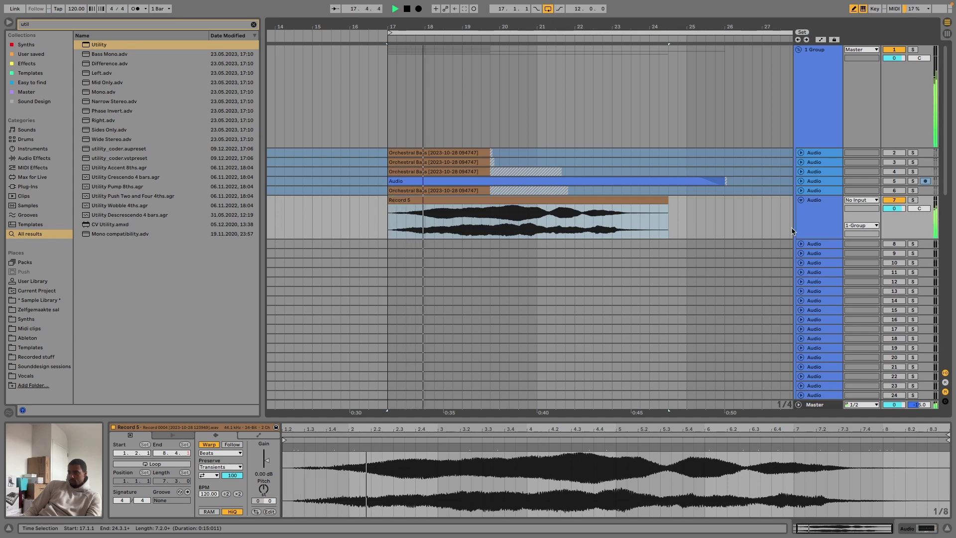
pyautogui.press('space')
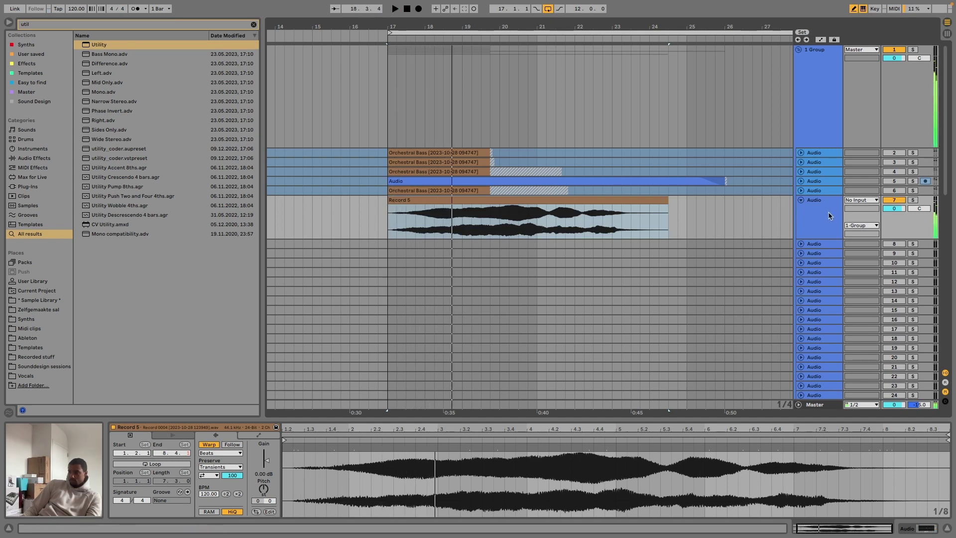
pyautogui.click(826, 214)
pyautogui.write('shif')
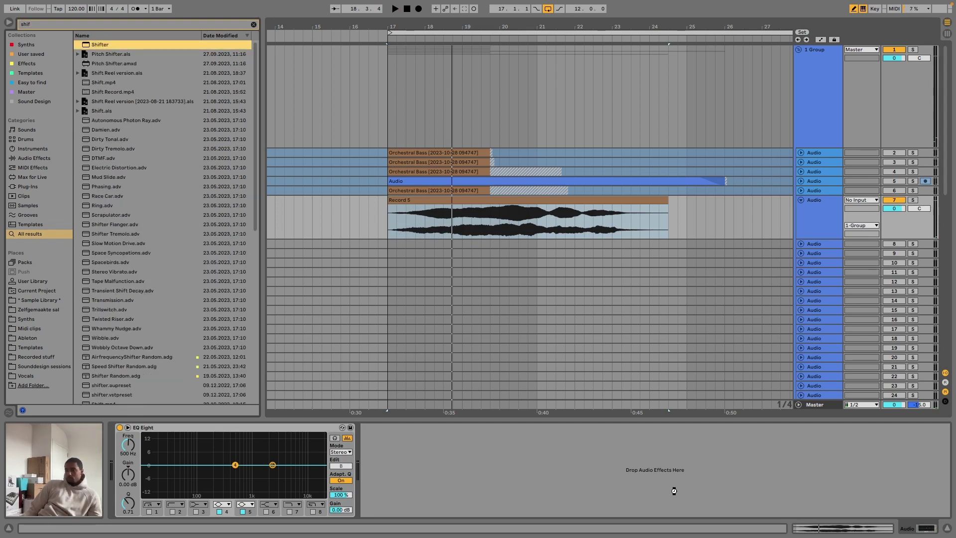
pyautogui.press('Return')
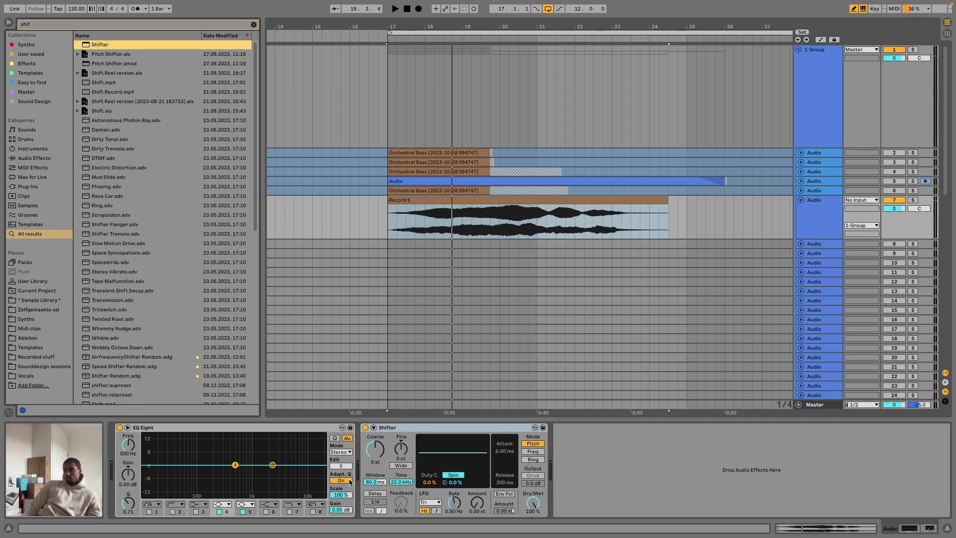
pyautogui.click(217, 436)
pyautogui.press('Delete')
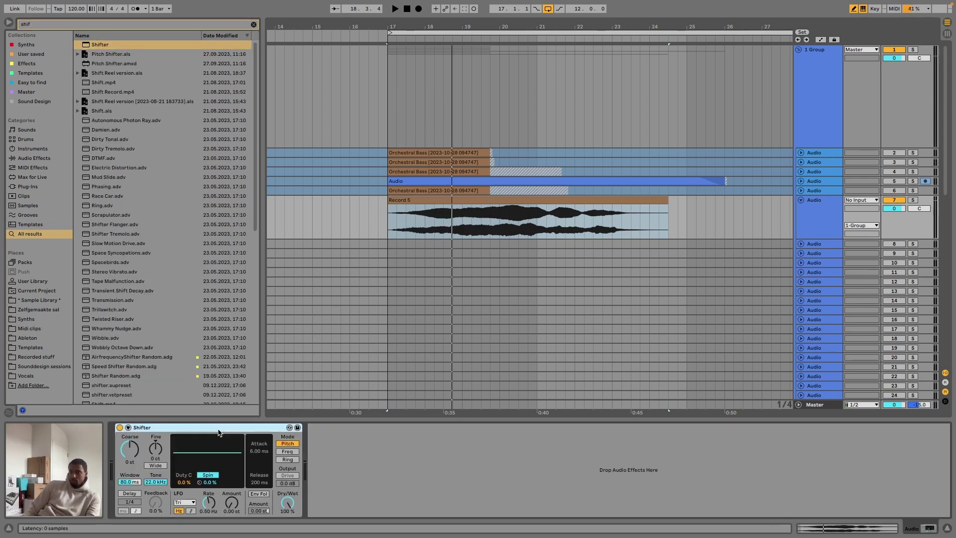
# - Set the Shifter's Fine pitch to -100 ct, duplicate it with Fine at 100 ct, and play the result
pyautogui.click(155, 448)
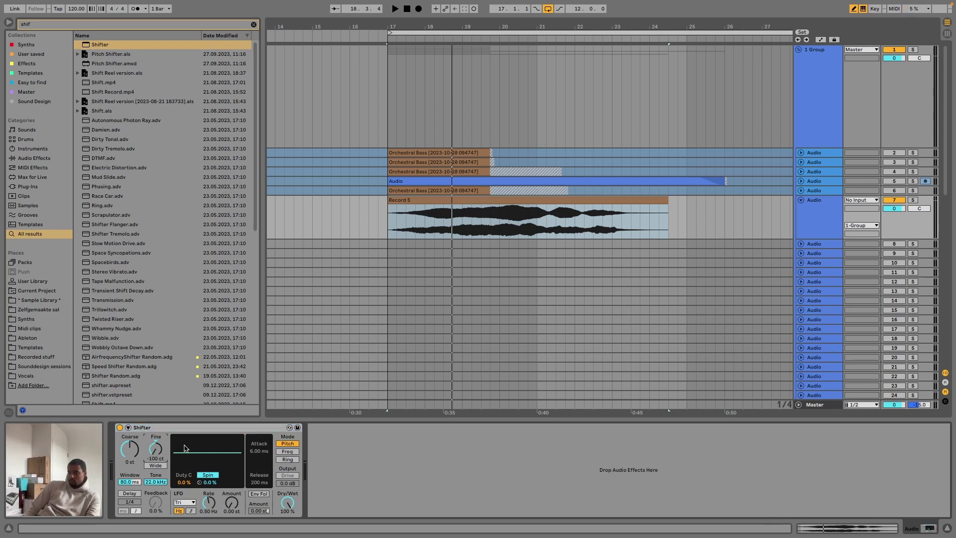
pyautogui.click(170, 430)
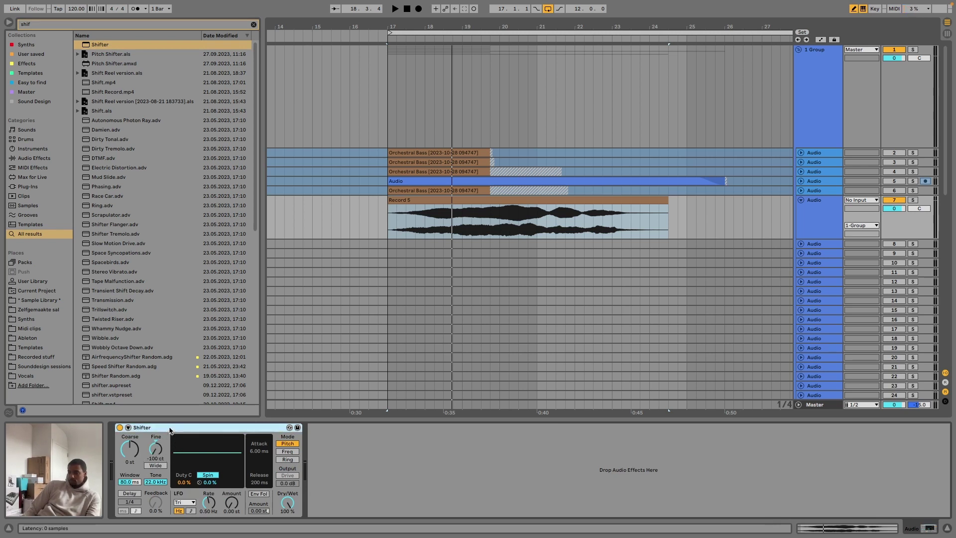
pyautogui.hotkey('ctrl', 'd')
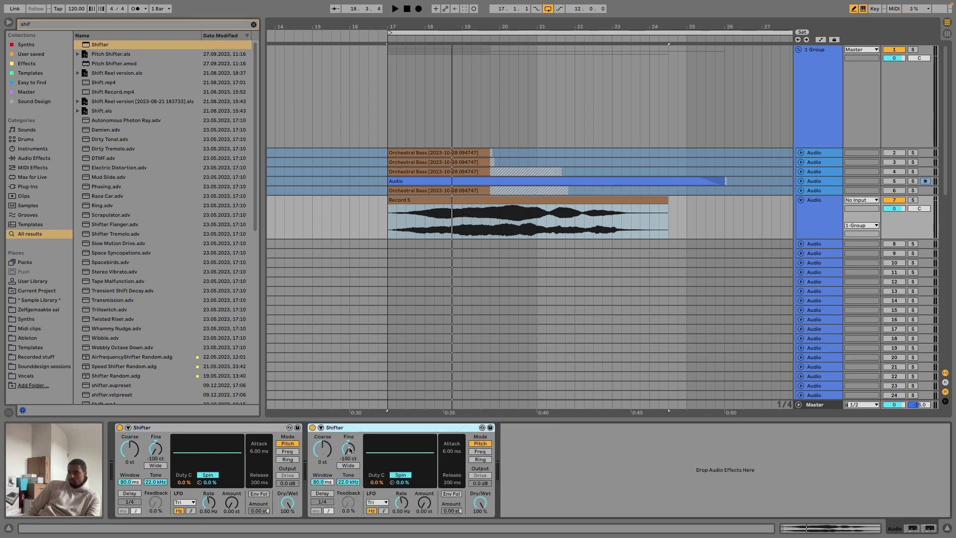
pyautogui.moveTo(349, 450); pyautogui.dragTo(348, 350)
pyautogui.press('space')
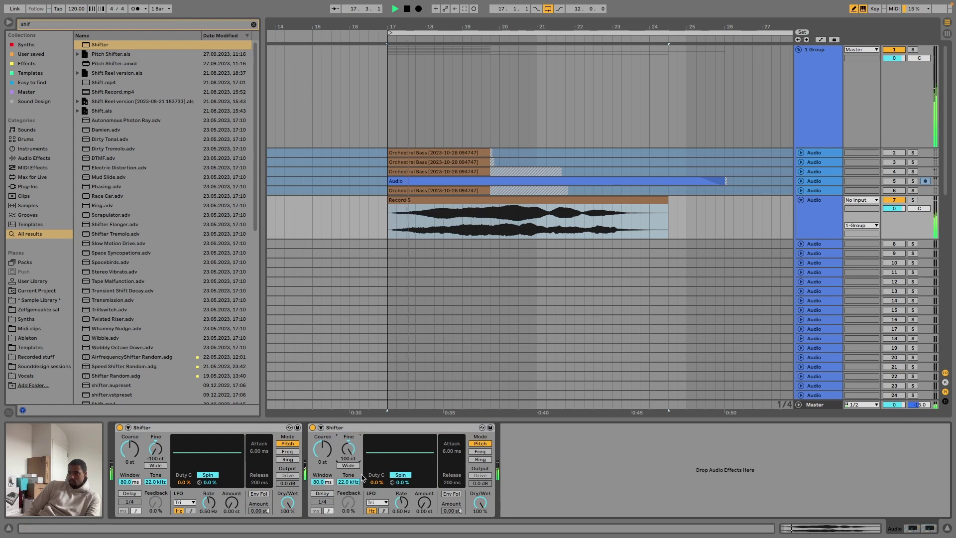
# - Collapse both Shifters and duplicate the pair four times for a chain of ten, auditioning the sound until playback is stopped
pyautogui.click(274, 431)
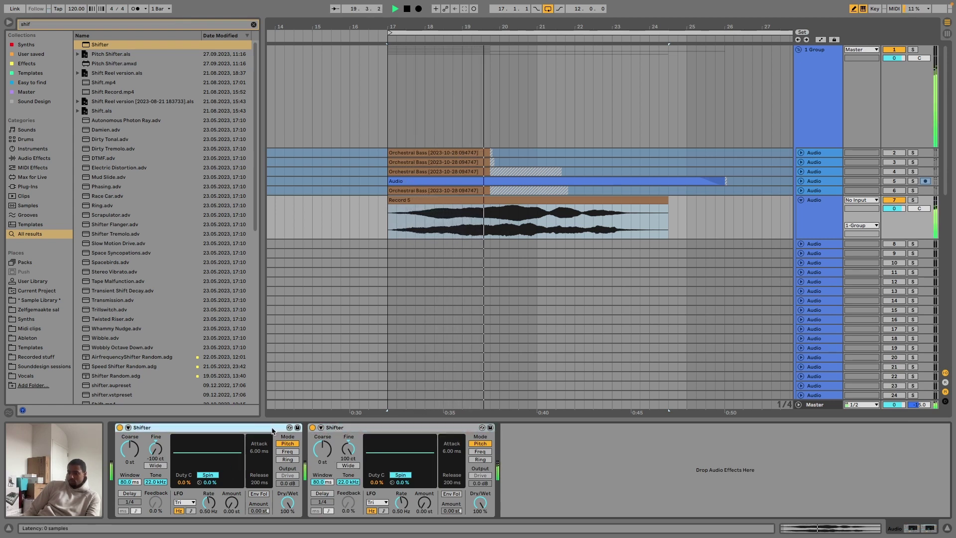
pyautogui.doubleClick(274, 429)
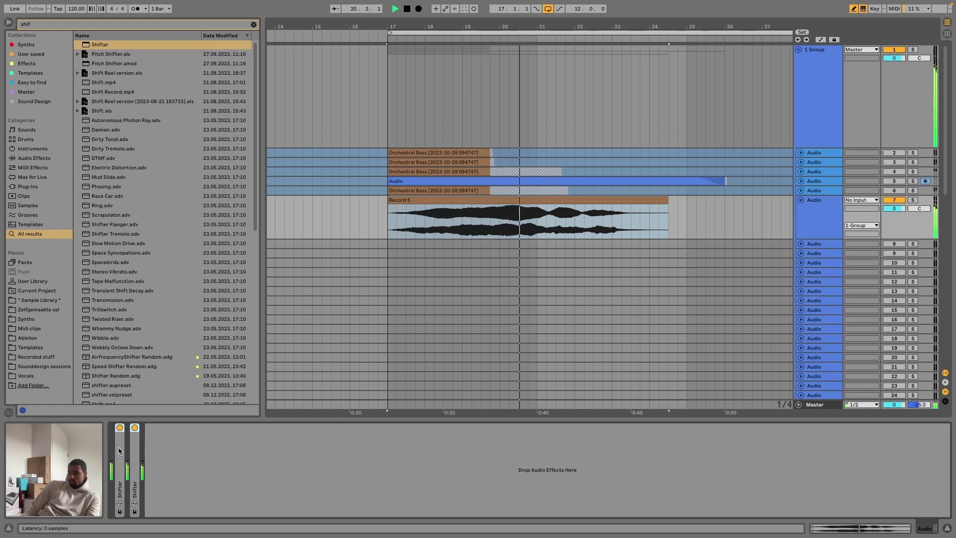
pyautogui.hotkey('ctrl', 'd')
pyautogui.hotkey('ctrl', 'd')
pyautogui.hotkey('ctrl', 'd')
pyautogui.hotkey('ctrl', 'd')
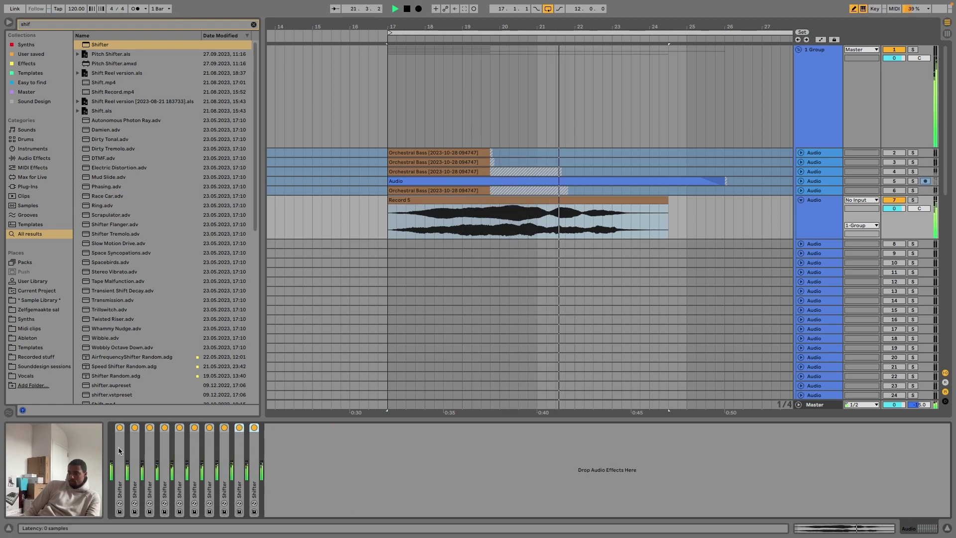
pyautogui.press('space')
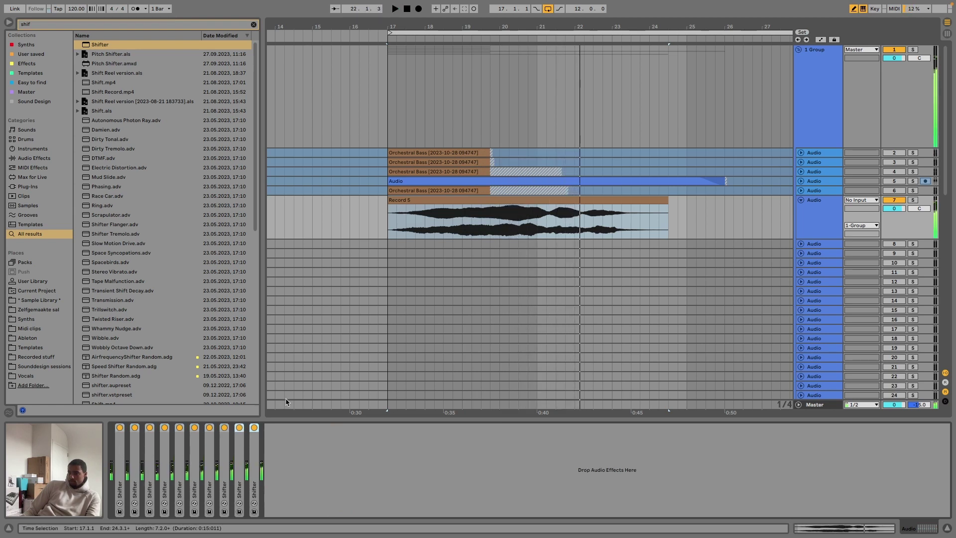
# - Add a Limiter after the Shifter chain on track 7 and audition the loop through it
pyautogui.press('space')
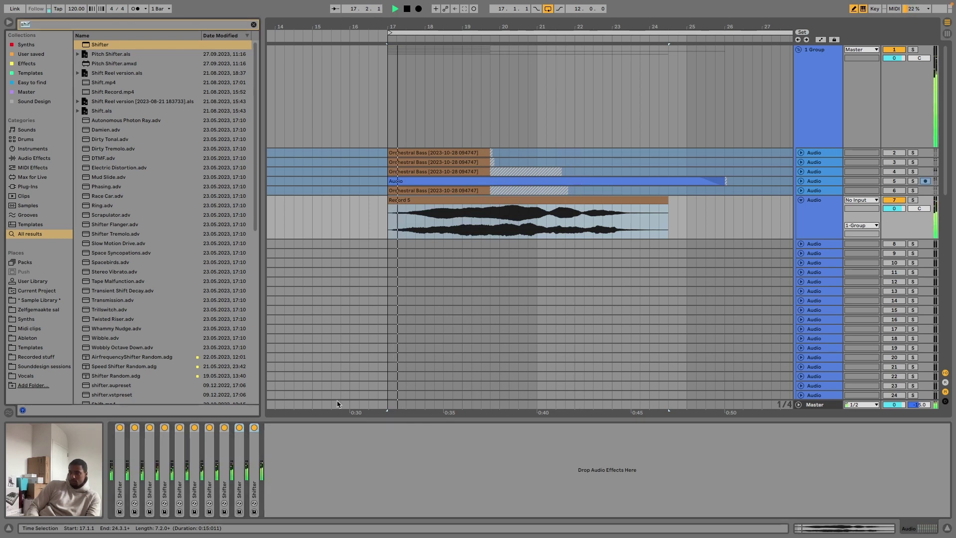
pyautogui.write('limi')
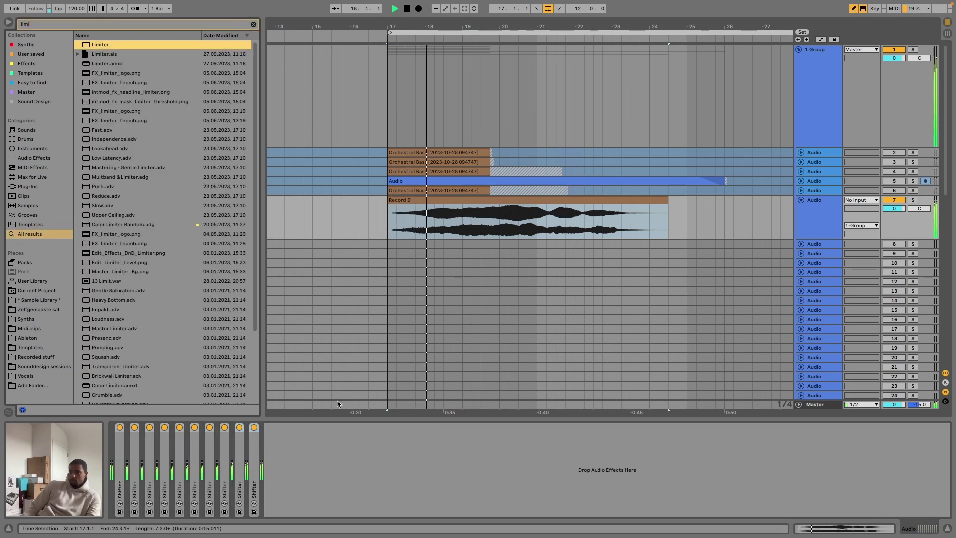
pyautogui.press('Return')
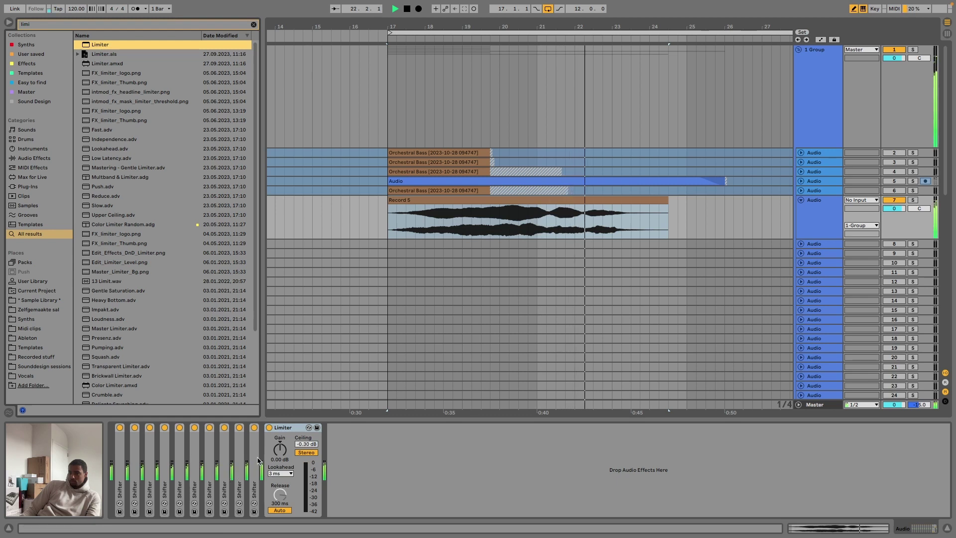
pyautogui.click(427, 468)
pyautogui.press('space')
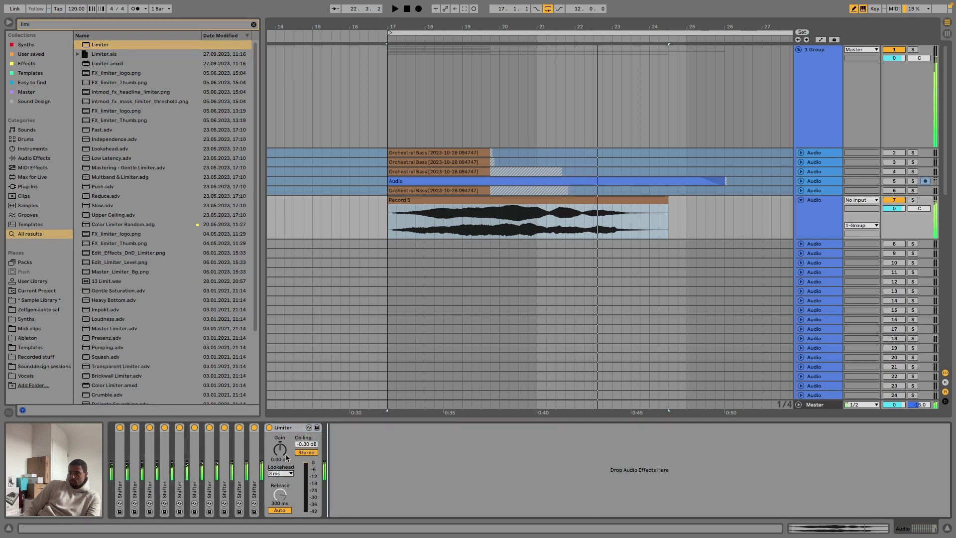
# - Unfold the last Shifter in track 7's chain and set its coarse pitch to 7 st
pyautogui.doubleClick(257, 449)
pyautogui.moveTo(272, 452); pyautogui.dragTo(273, 444)
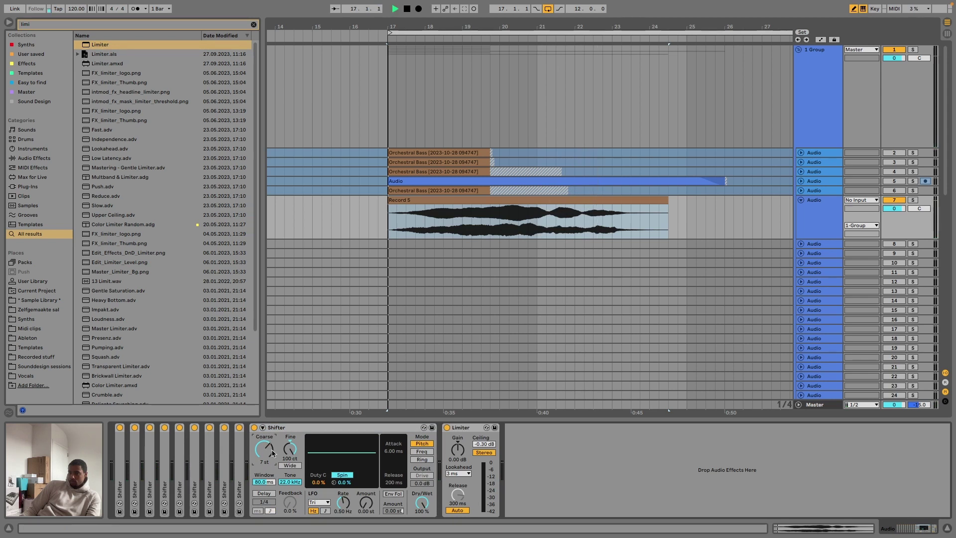
# - Try a coarse pitch of 11 st on the second-to-last Shifter, reset it to 0 st, and fold both Shifters
pyautogui.doubleClick(239, 454)
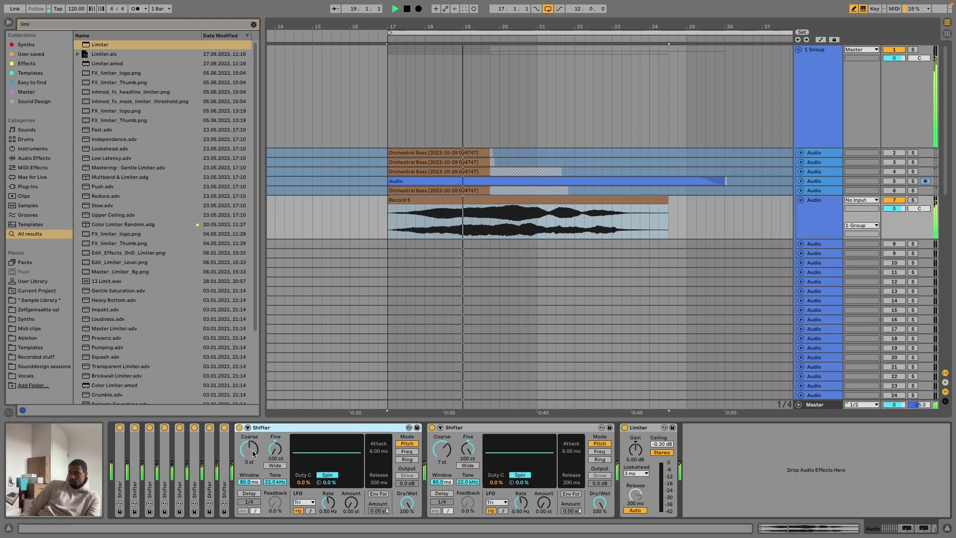
pyautogui.moveTo(253, 453); pyautogui.dragTo(249, 443)
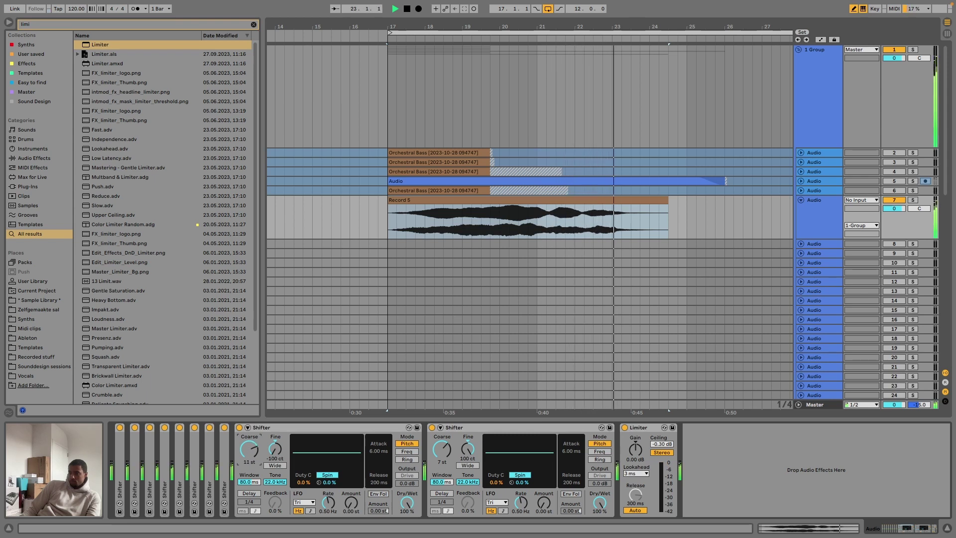
pyautogui.press('space')
pyautogui.press('space')
pyautogui.press('space')
pyautogui.doubleClick(252, 452)
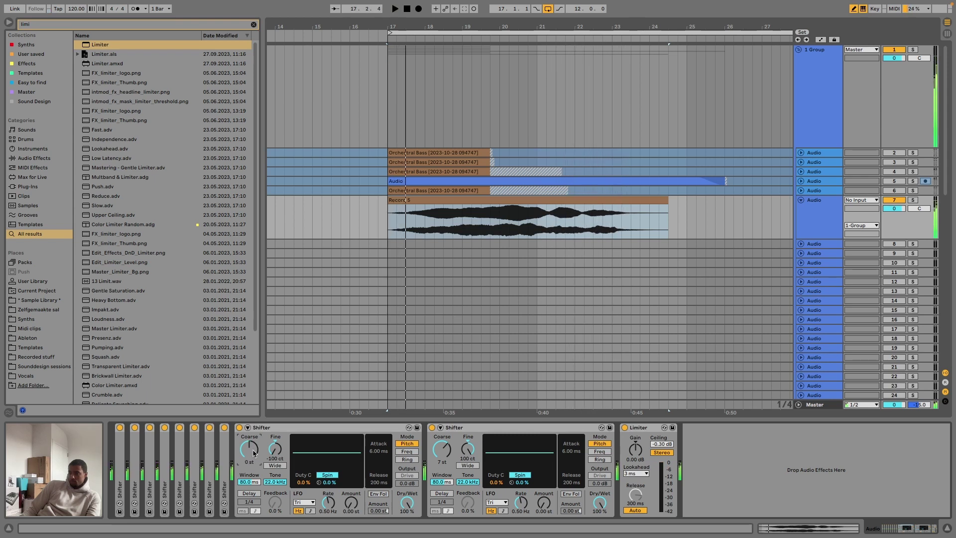
pyautogui.press('space')
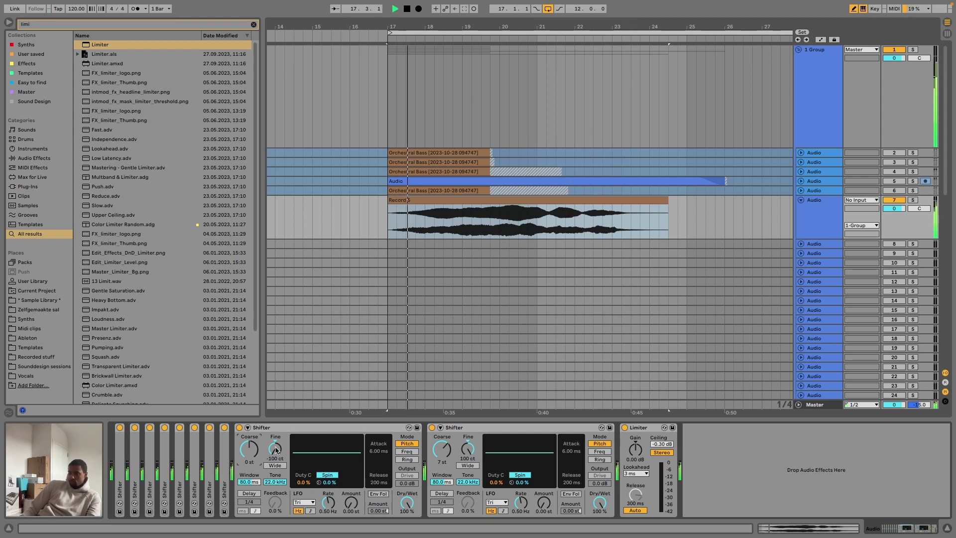
pyautogui.doubleClick(301, 428)
pyautogui.doubleClick(301, 428)
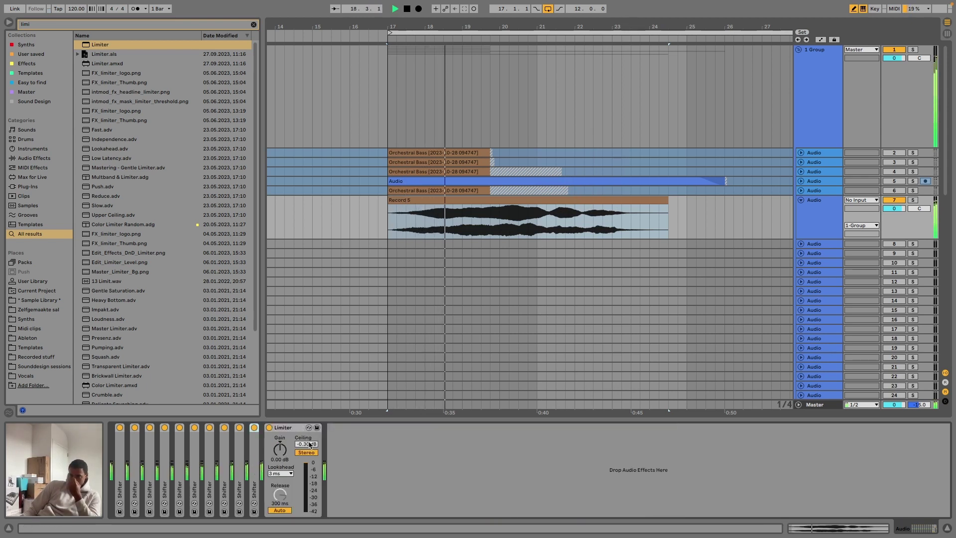
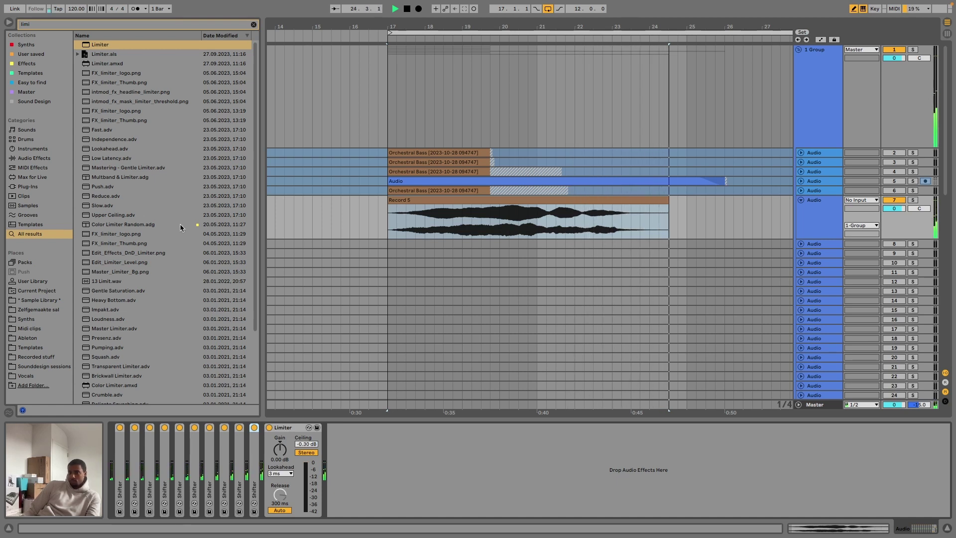
# - Stop playback, add FabFilter Volcano 3 after the Limiter, and open its editor window
pyautogui.click(431, 225)
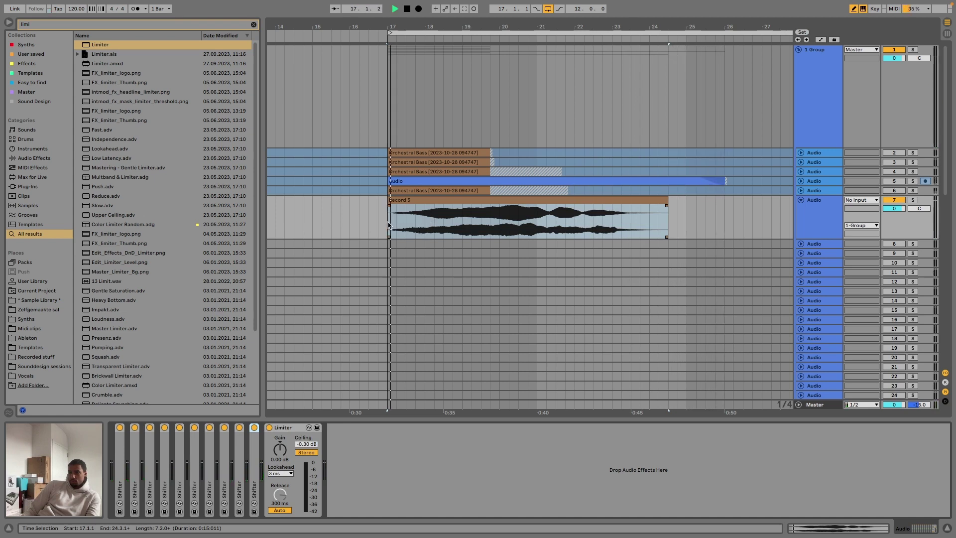
pyautogui.press('space')
pyautogui.click(94, 27)
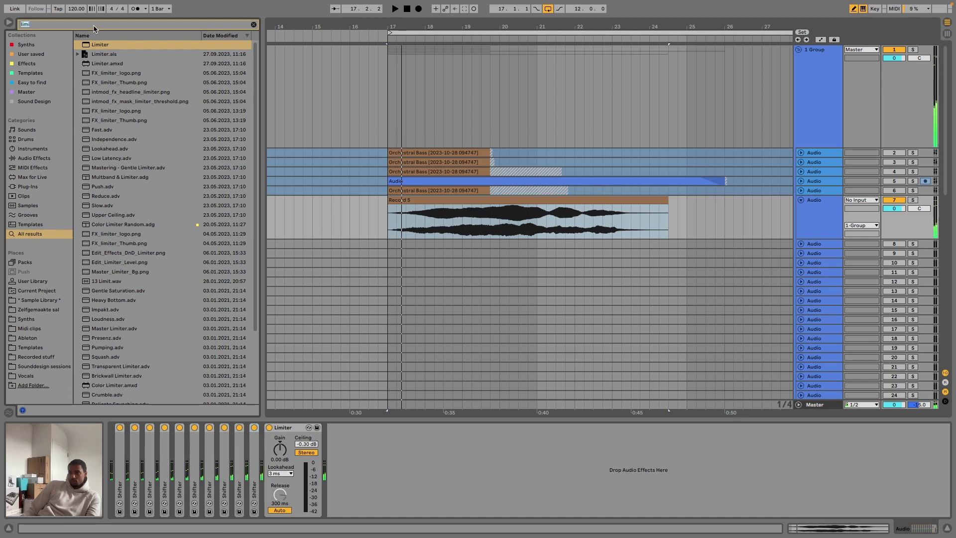
pyautogui.write('volcano')
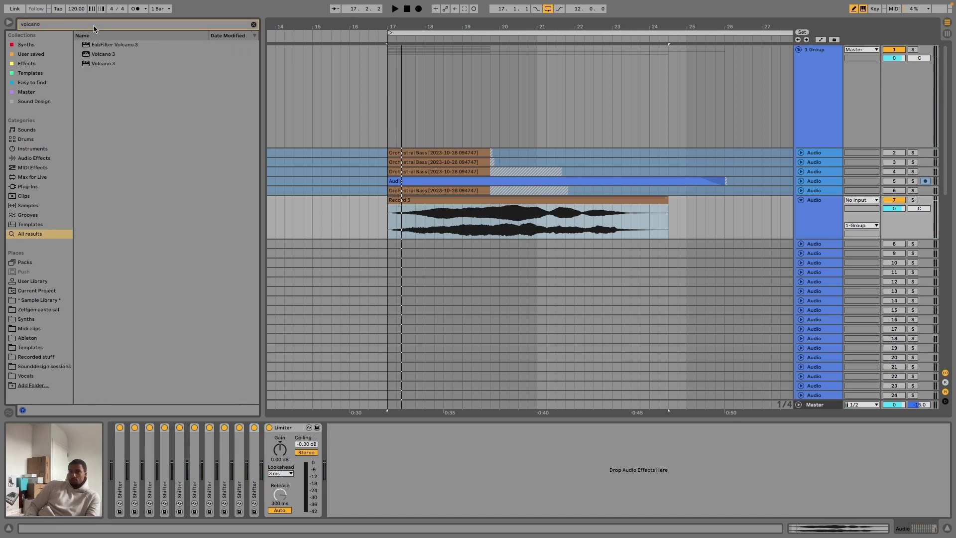
pyautogui.press('Down')
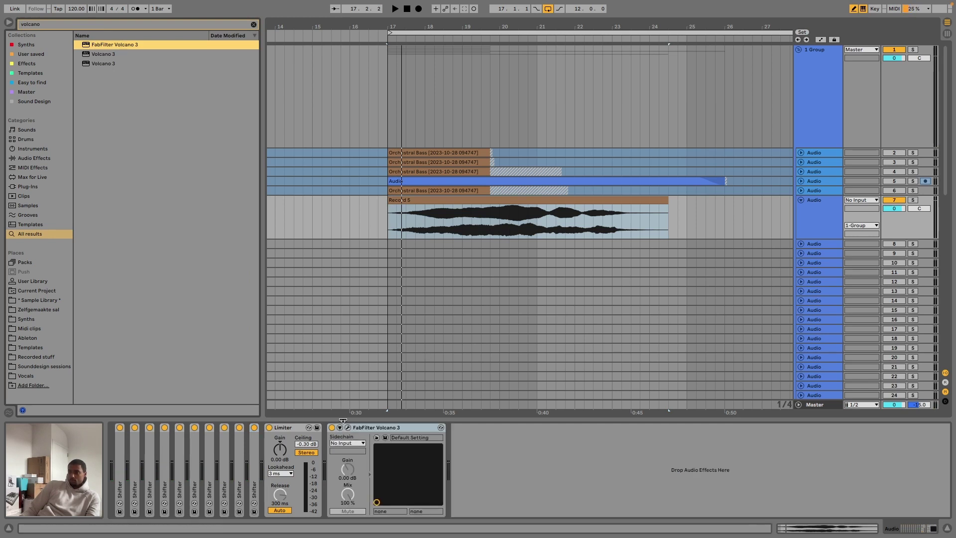
pyautogui.click(348, 428)
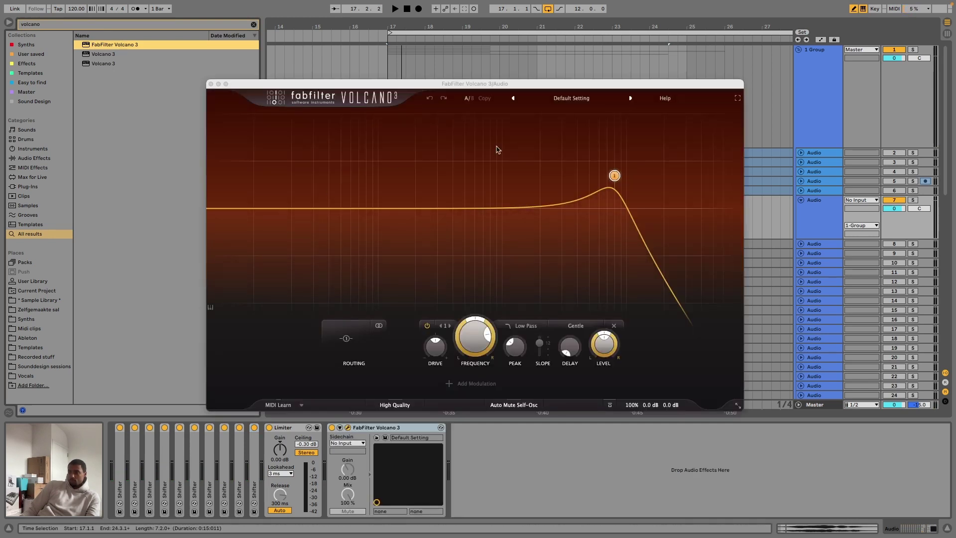
# - Load the Audio Mud Remover bM preset in Volcano 3 and audition it
pyautogui.click(572, 99)
pyautogui.moveTo(542, 111)
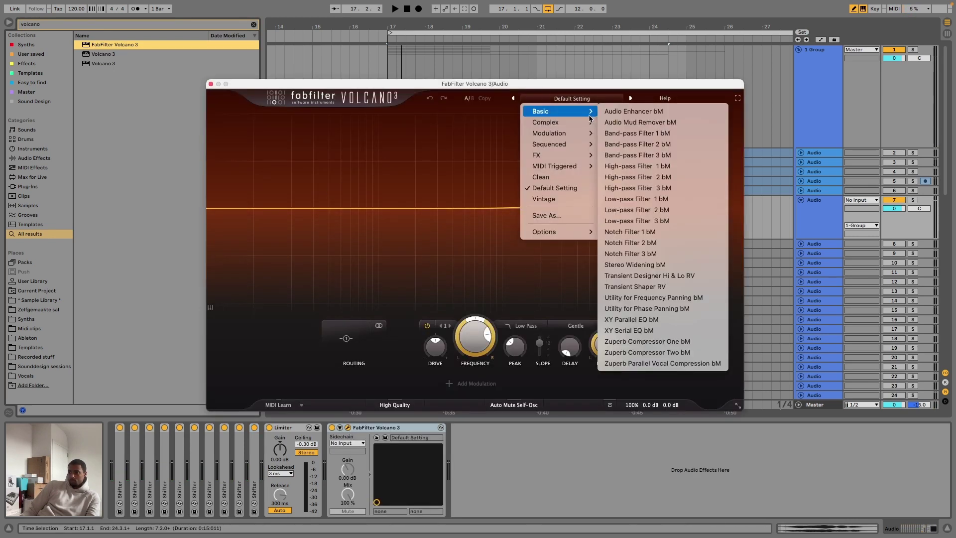
pyautogui.click(628, 123)
pyautogui.press('space')
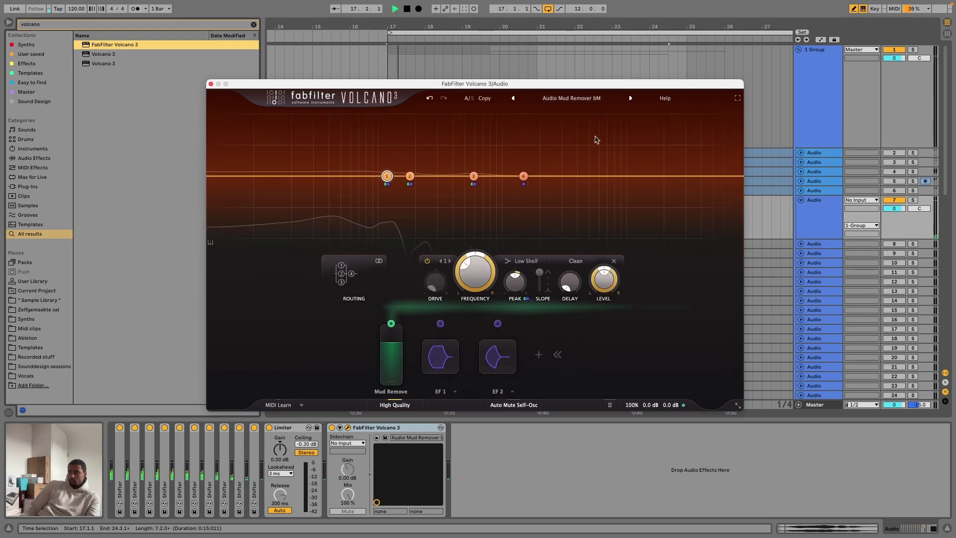
# - Load the Beat Filter 2 bM preset in Volcano 3, lower the first filter's frequency, and close the plug-in window
pyautogui.click(571, 98)
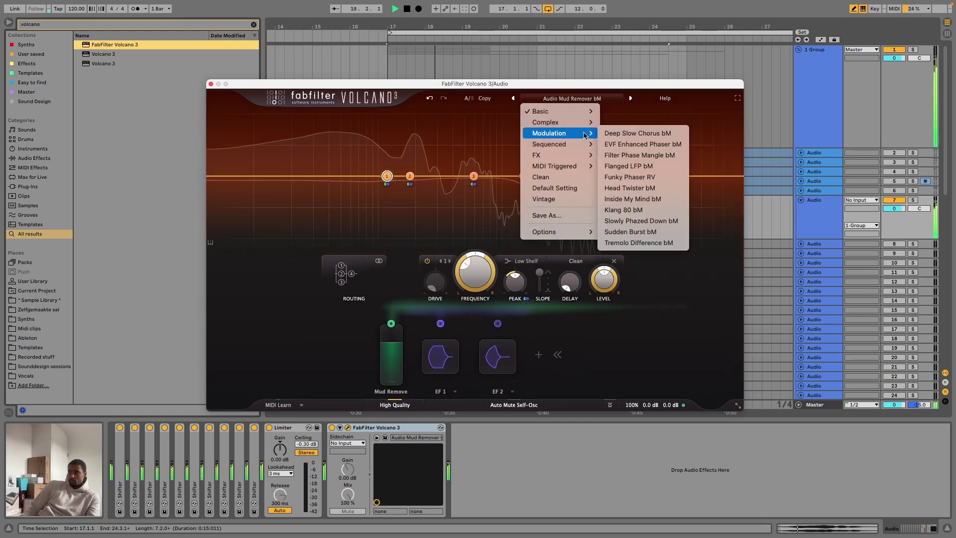
pyautogui.moveTo(577, 122)
pyautogui.click(626, 133)
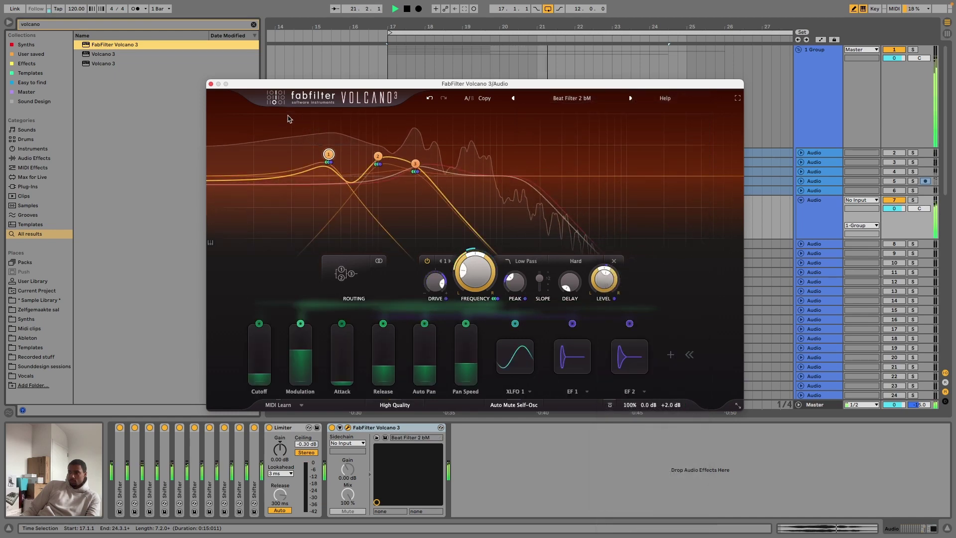
pyautogui.moveTo(480, 277)
pyautogui.mouseDown()
pyautogui.moveTo(478, 259)
pyautogui.moveTo(475, 277)
pyautogui.moveTo(473, 269)
pyautogui.mouseUp()
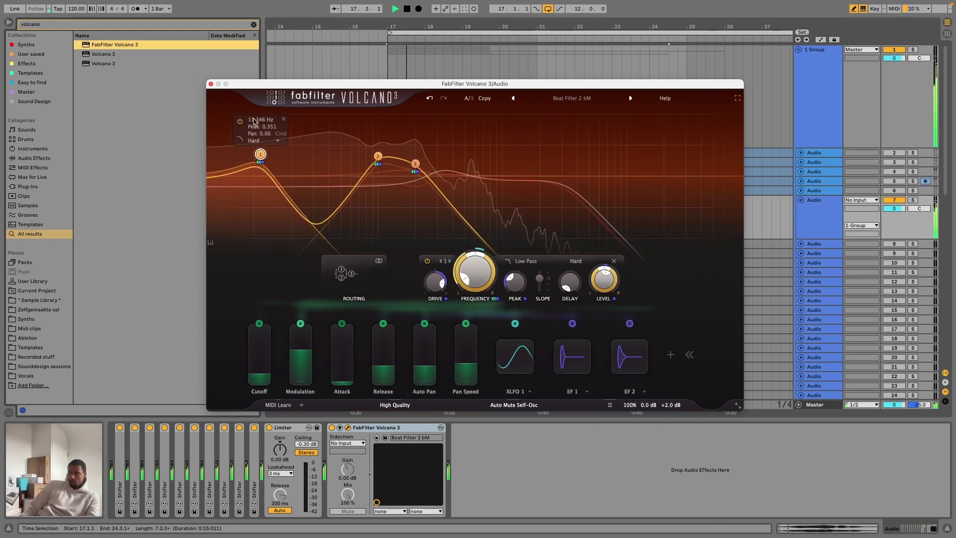
pyautogui.click(211, 84)
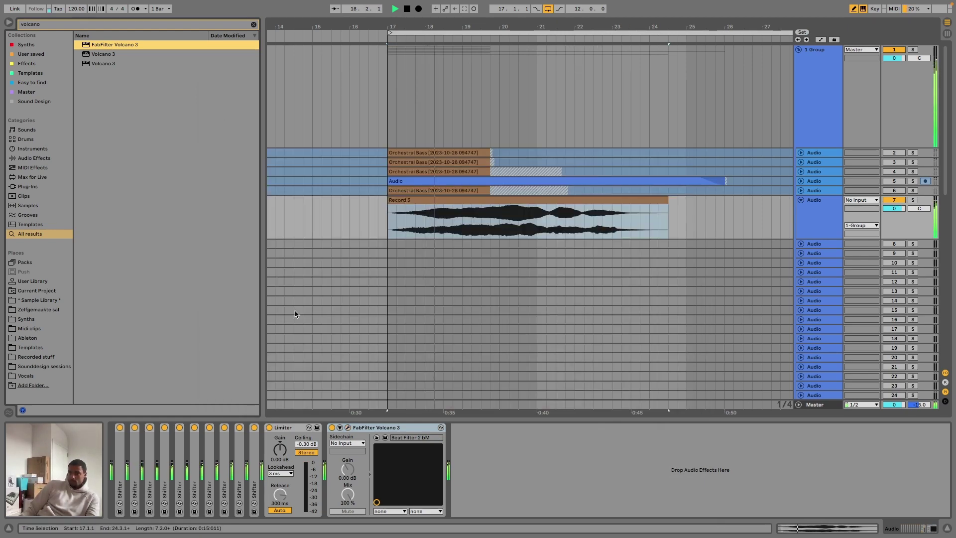
# - Delete FabFilter Volcano 3 from the device chain and stop playback
pyautogui.click(387, 428)
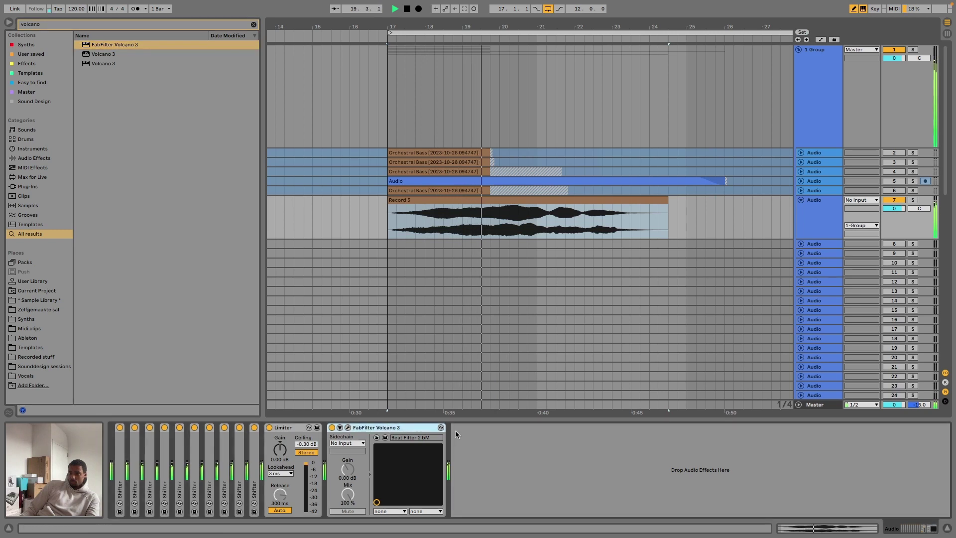
pyautogui.press('Delete')
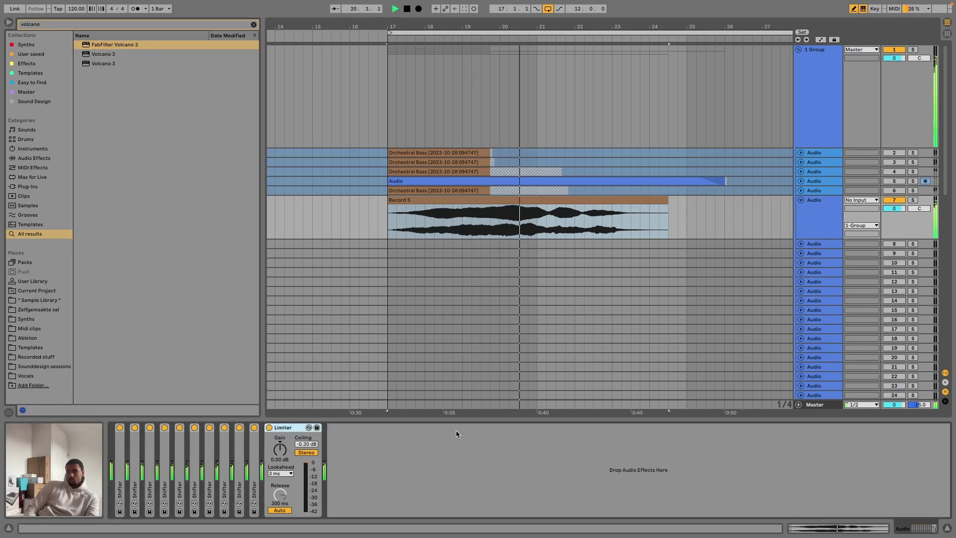
pyautogui.press('space')
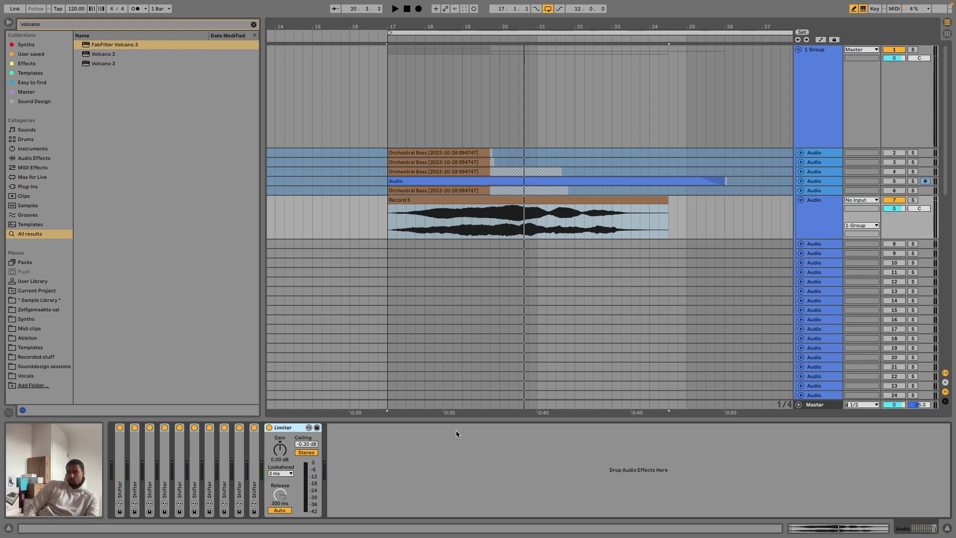
# - Search the browser for "filter" and add an Auto Filter and a Filter Delay after the Limiter
pyautogui.press('super+f')
pyautogui.write('i')
pyautogui.write('ilter')
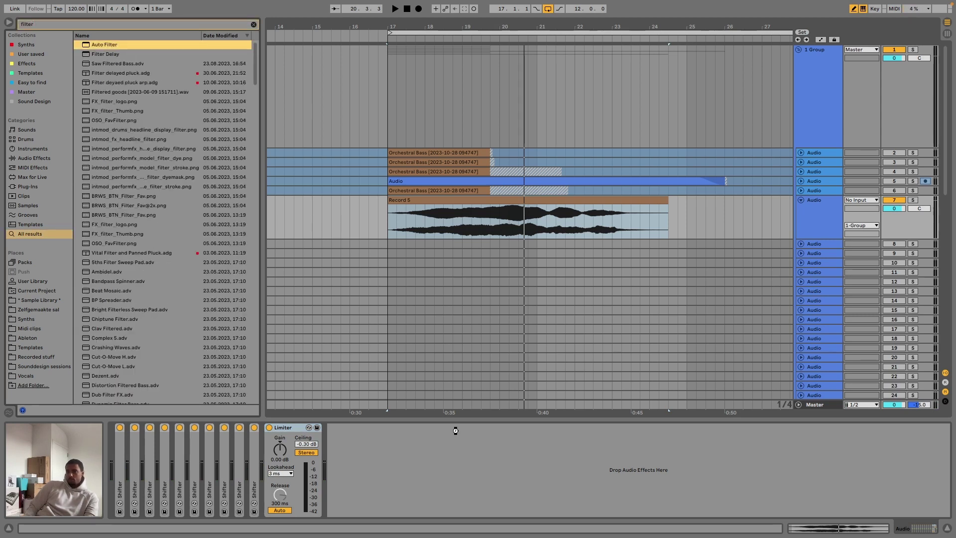
pyautogui.press('Return')
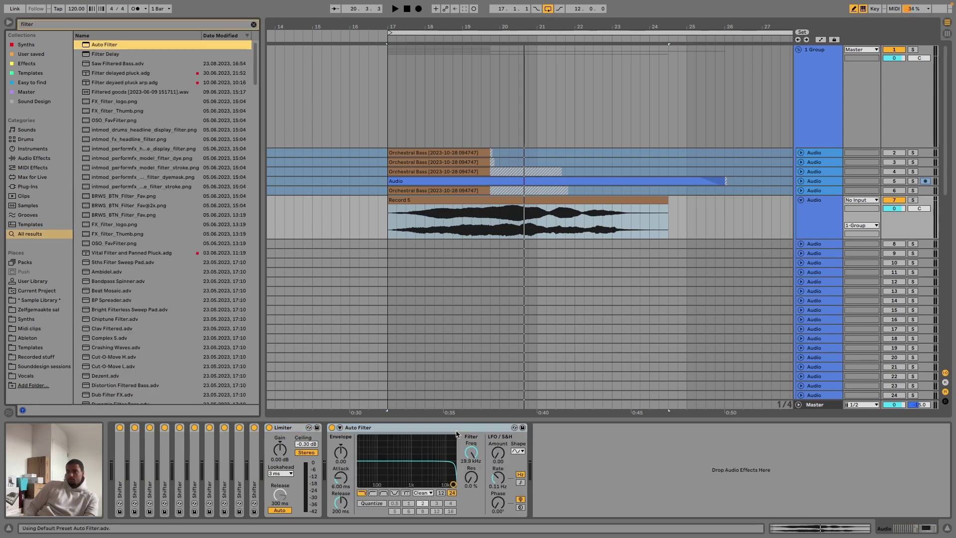
pyautogui.press('Down')
pyautogui.press('Return')
# - Shape the Auto Filter as a notch at 225 Hz with 18% resonance, and give it a tempo-synced 1/16 LFO with an amount of 10.7
pyautogui.press('space')
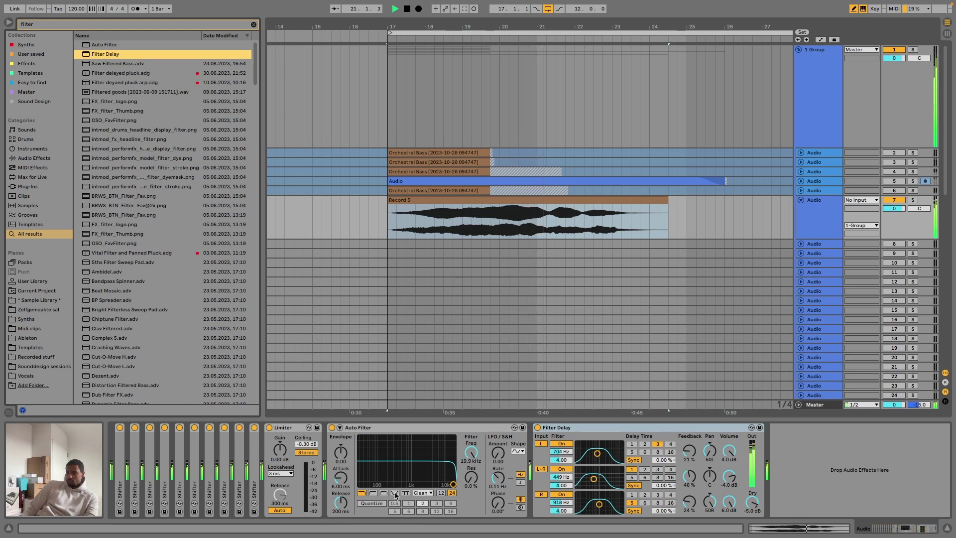
pyautogui.press('space')
pyautogui.press('space')
pyautogui.moveTo(470, 452); pyautogui.dragTo(470, 498)
pyautogui.moveTo(408, 484)
pyautogui.mouseDown()
pyautogui.moveTo(411, 456)
pyautogui.moveTo(424, 460)
pyautogui.moveTo(360, 460)
pyautogui.moveTo(391, 460)
pyautogui.moveTo(390, 477)
pyautogui.mouseUp()
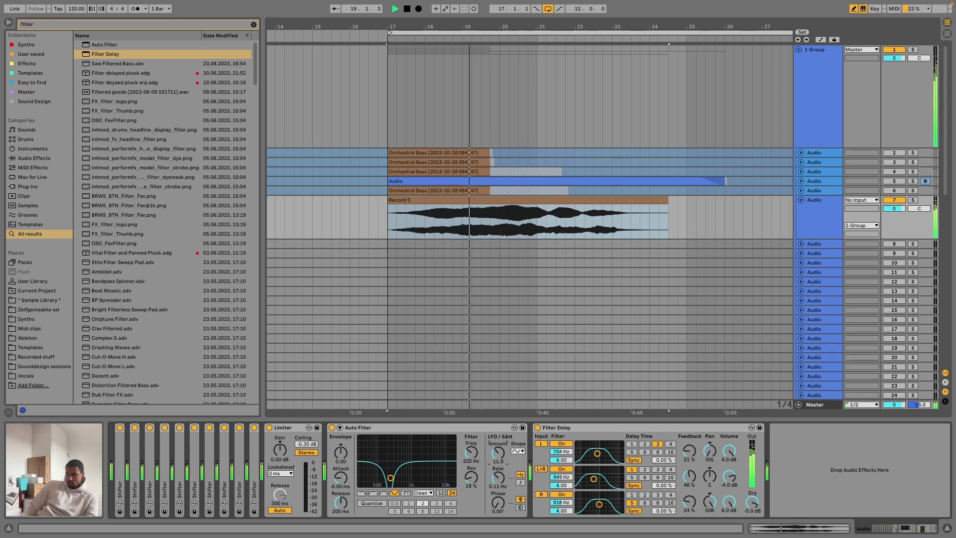
pyautogui.click(519, 483)
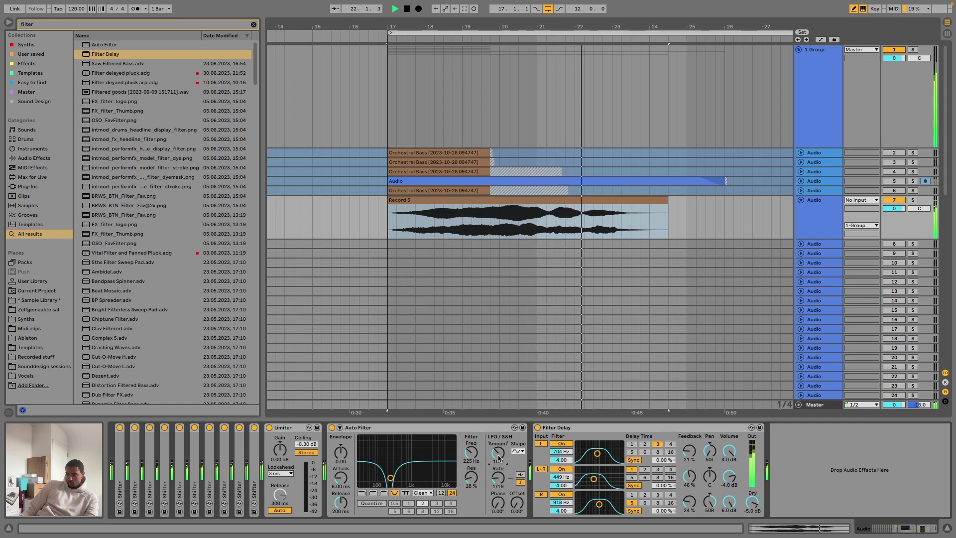
# - Automate the Auto Filter's LFO amount on track 7 as a rising ramp from zero at bar 17 to a raised peak near 22.4
pyautogui.press('a')
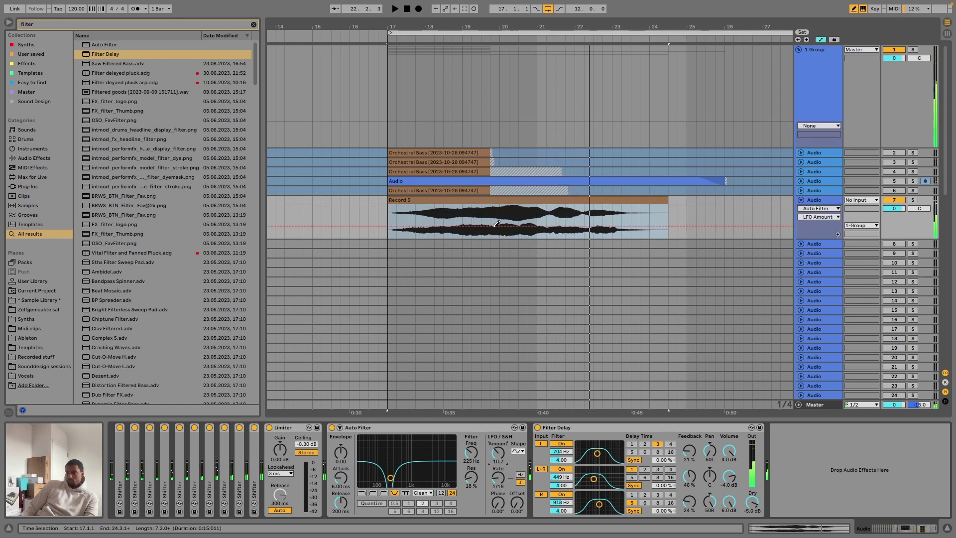
pyautogui.press('space')
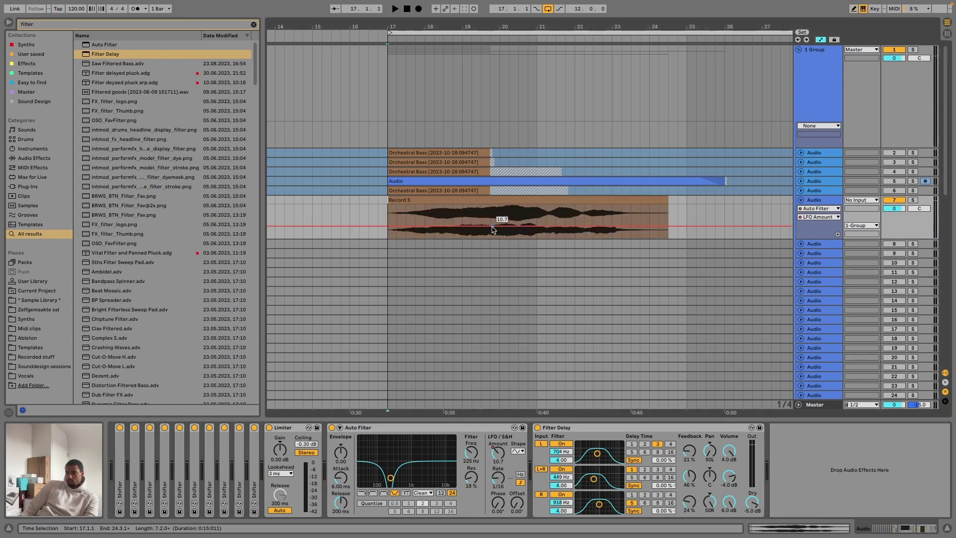
pyautogui.moveTo(404, 229); pyautogui.dragTo(404, 238)
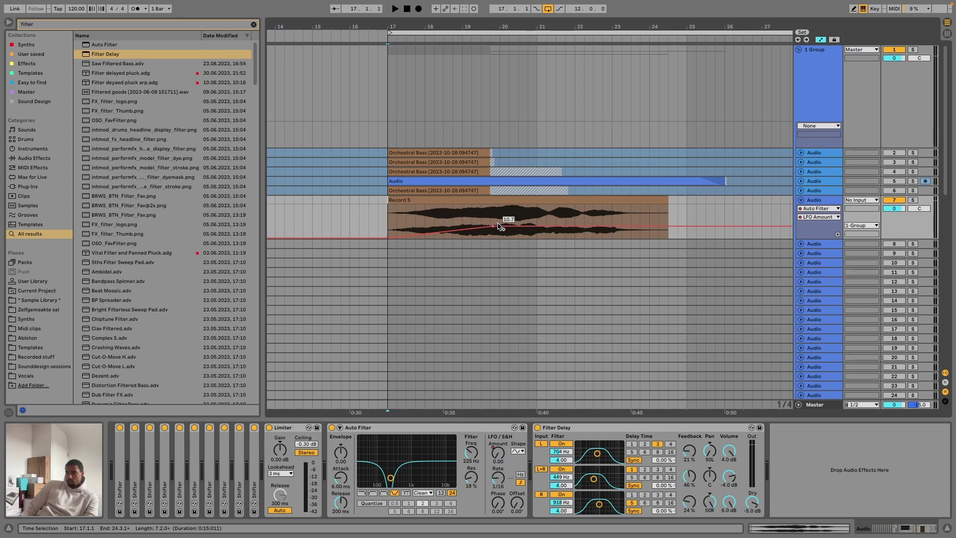
pyautogui.moveTo(494, 226); pyautogui.dragTo(602, 226)
pyautogui.press('space')
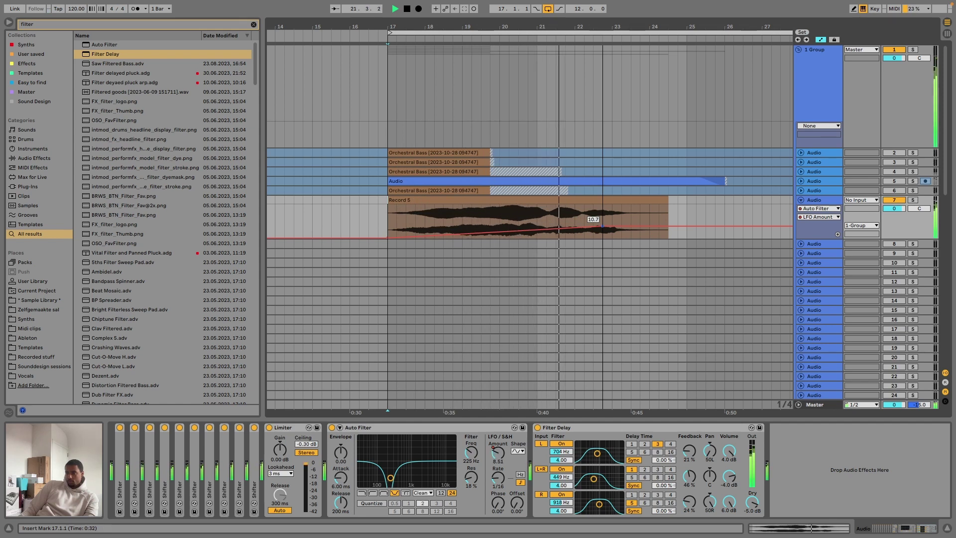
pyautogui.moveTo(602, 226); pyautogui.dragTo(602, 209)
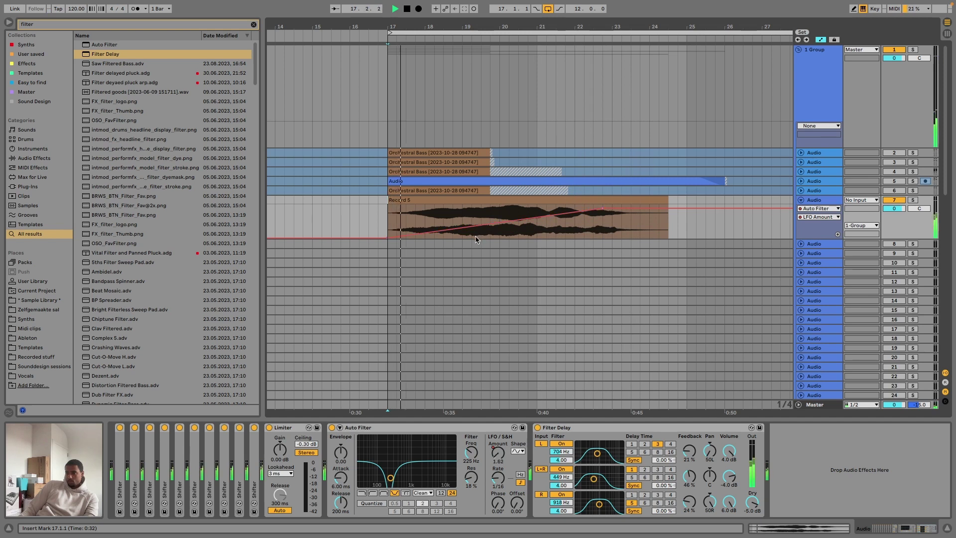
# - Bend the Auto Filter's LFO amount ramp on track 7 into a curve that rises slowly and steepens toward its peak
pyautogui.keyDown('alt'); pyautogui.moveTo(482, 226); pyautogui.dragTo(482, 237); pyautogui.keyUp('alt')
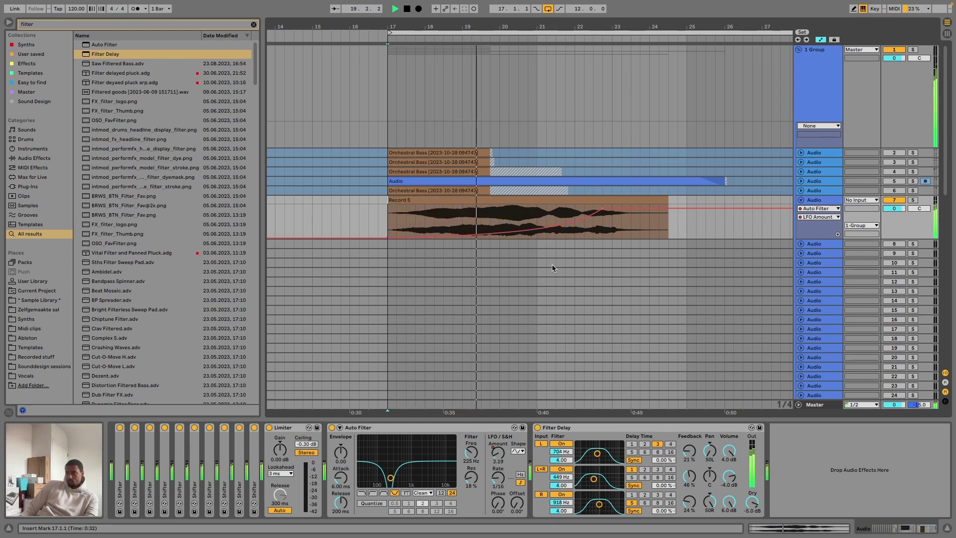
pyautogui.click(600, 215)
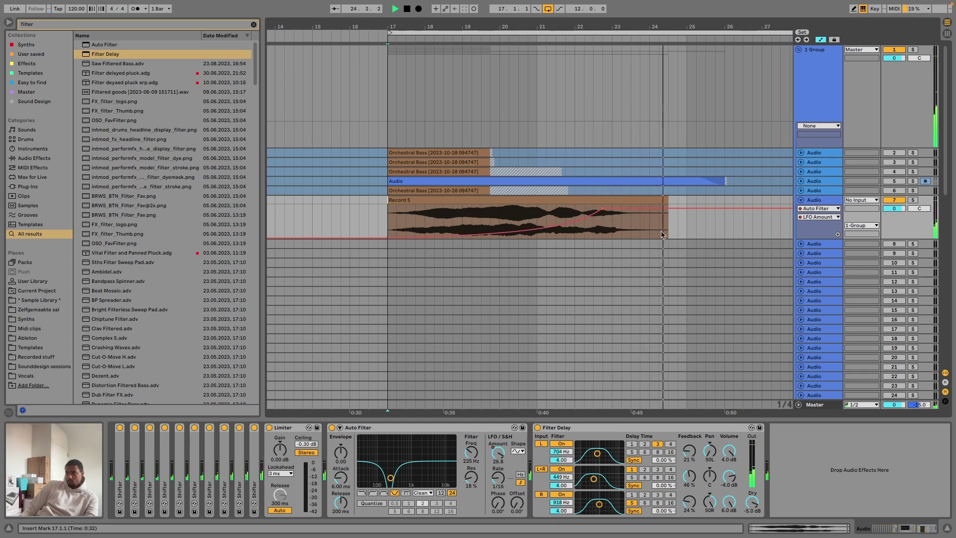
# - Turn off the Limiter, search the browser for "final" and add the Sample Finalization rack at the end of the chain
pyautogui.click(269, 427)
pyautogui.write('f')
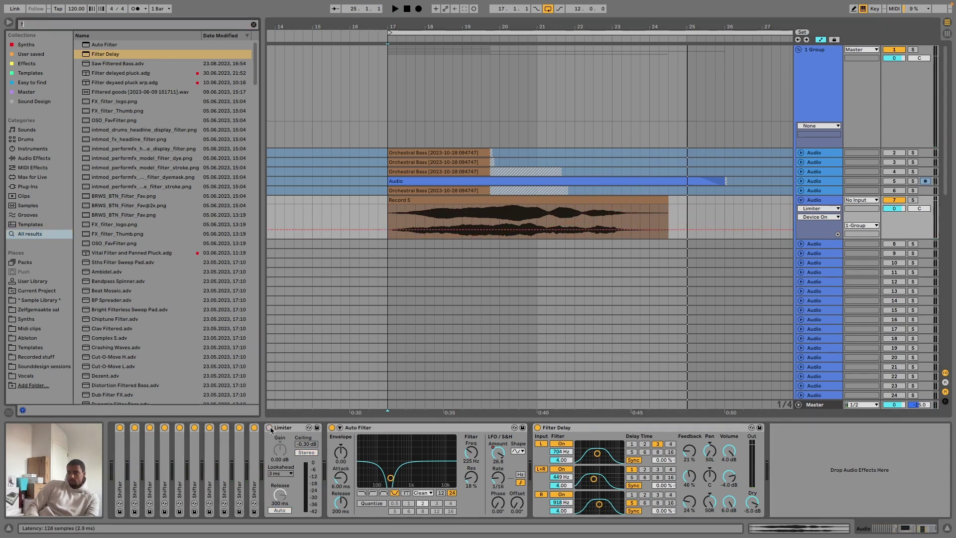
pyautogui.write('inal')
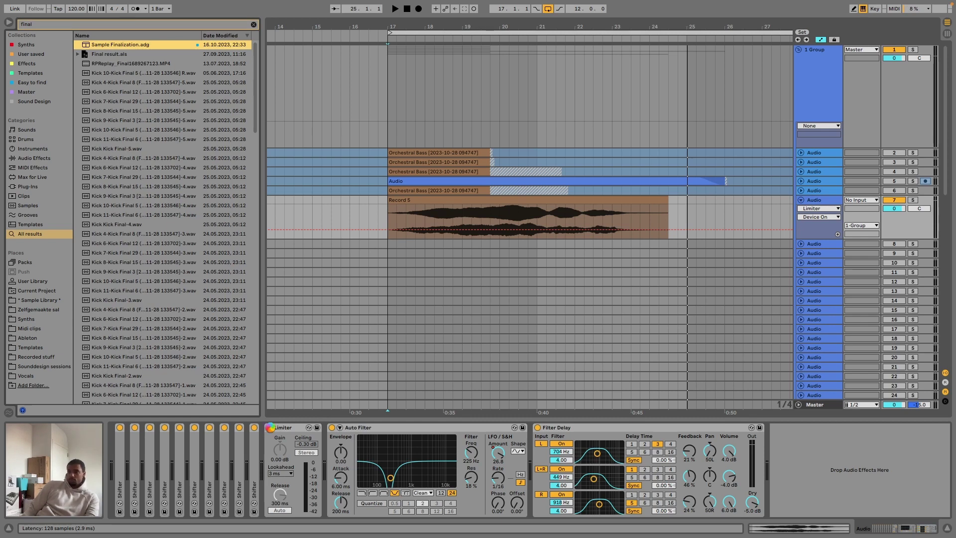
# - Search the browser for "util", insert a Utility between the Limiter and Auto Filter, and set its gain to -5 dB
pyautogui.press('super+f')
pyautogui.write('util')
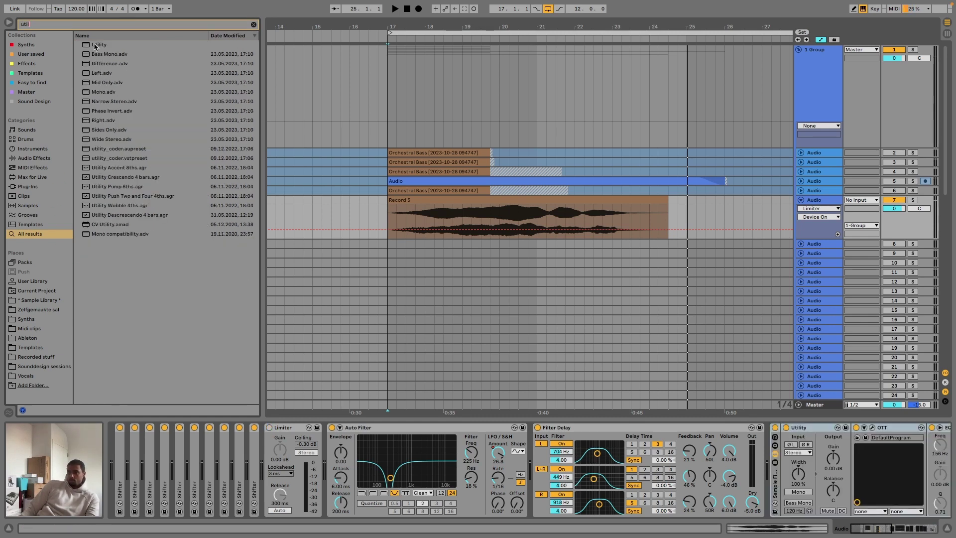
pyautogui.moveTo(95, 46); pyautogui.dragTo(367, 452)
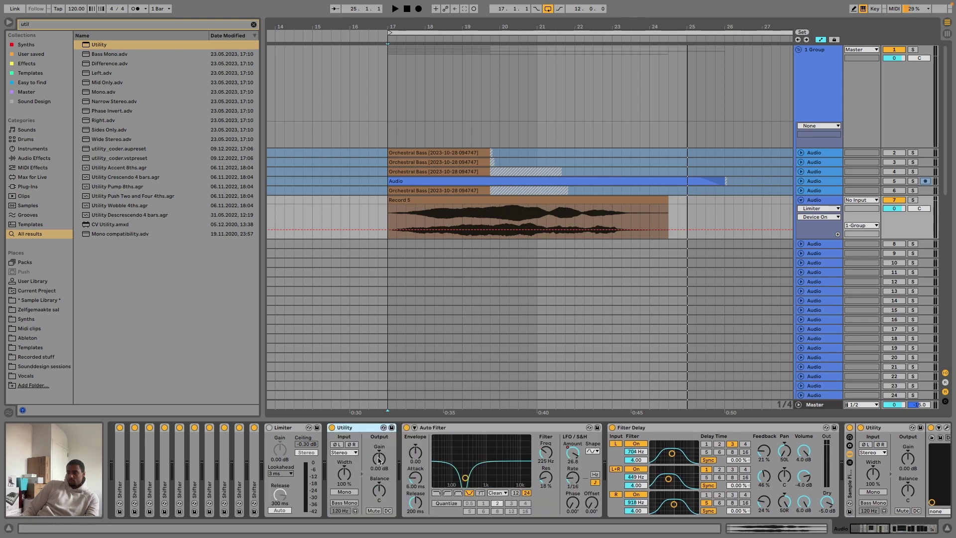
pyautogui.click(378, 459)
pyautogui.write('-5')
pyautogui.press('Return')
# - During playback, set the finalization rack's OTT depth to 22% and lower its low-band gain and downward strength
pyautogui.press('space')
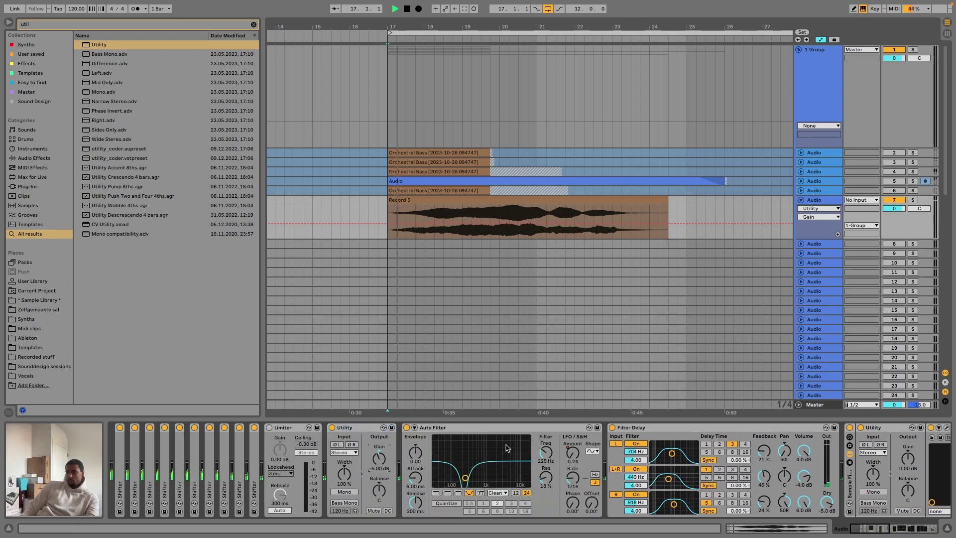
pyautogui.hscroll(4, 842, 492)
pyautogui.hscroll(5, 842, 492)
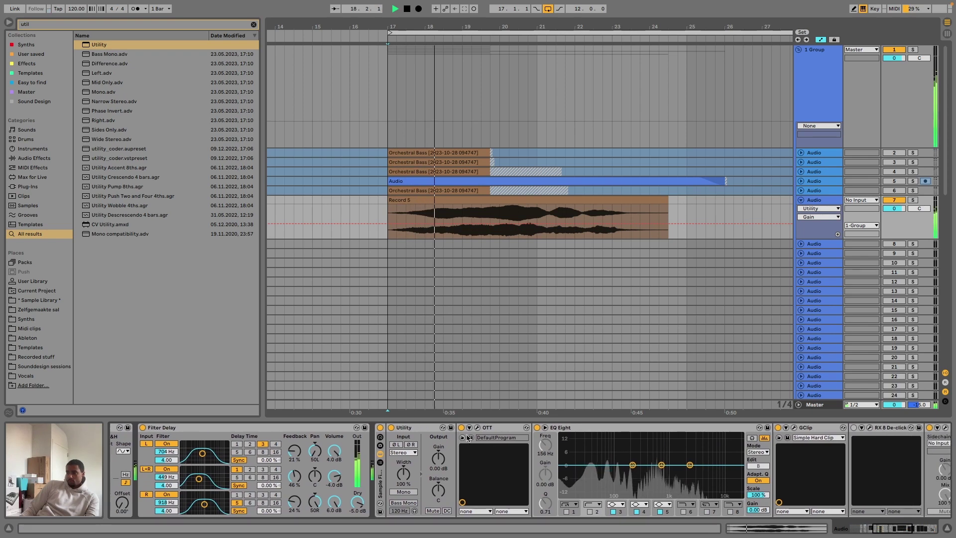
pyautogui.click(479, 428)
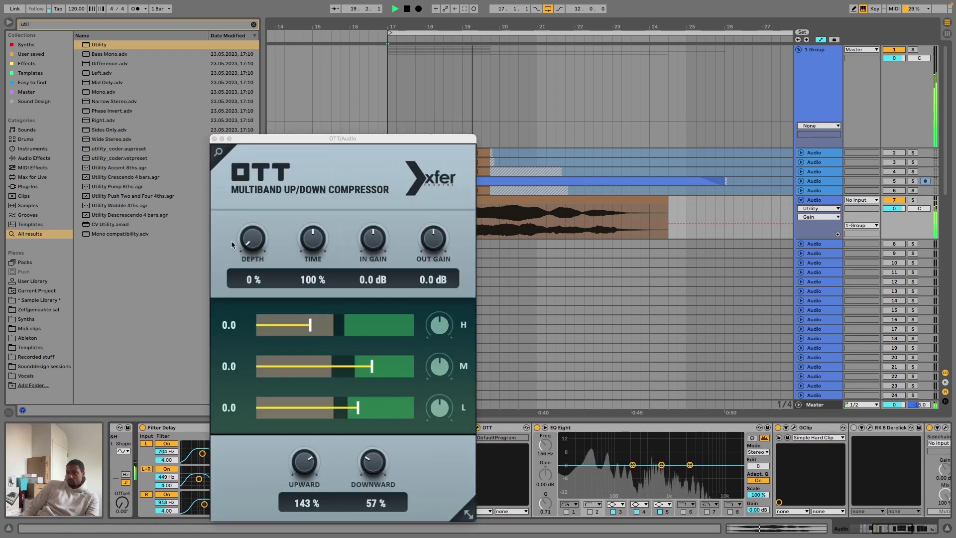
pyautogui.moveTo(252, 239)
pyautogui.mouseDown()
pyautogui.moveTo(255, 222)
pyautogui.moveTo(258, 237)
pyautogui.mouseUp()
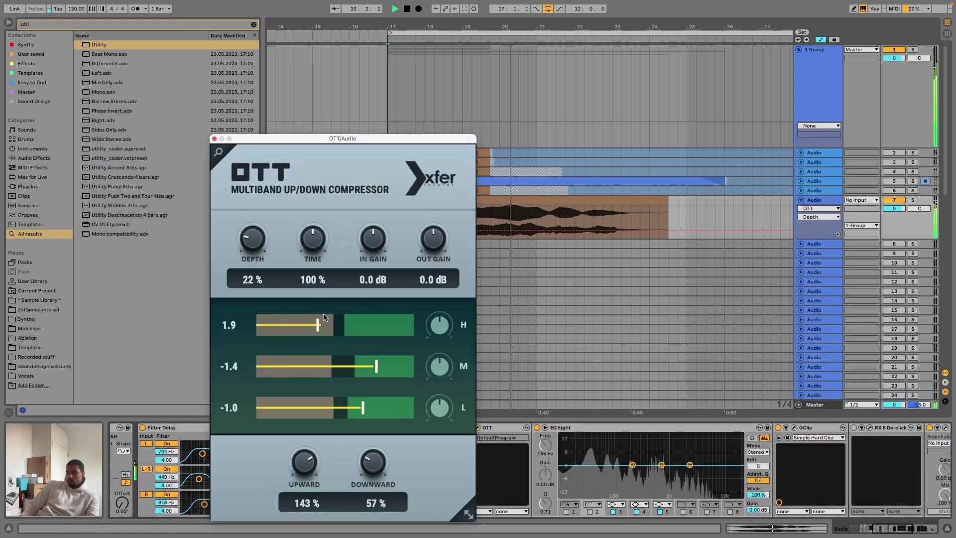
pyautogui.moveTo(436, 412); pyautogui.dragTo(431, 432)
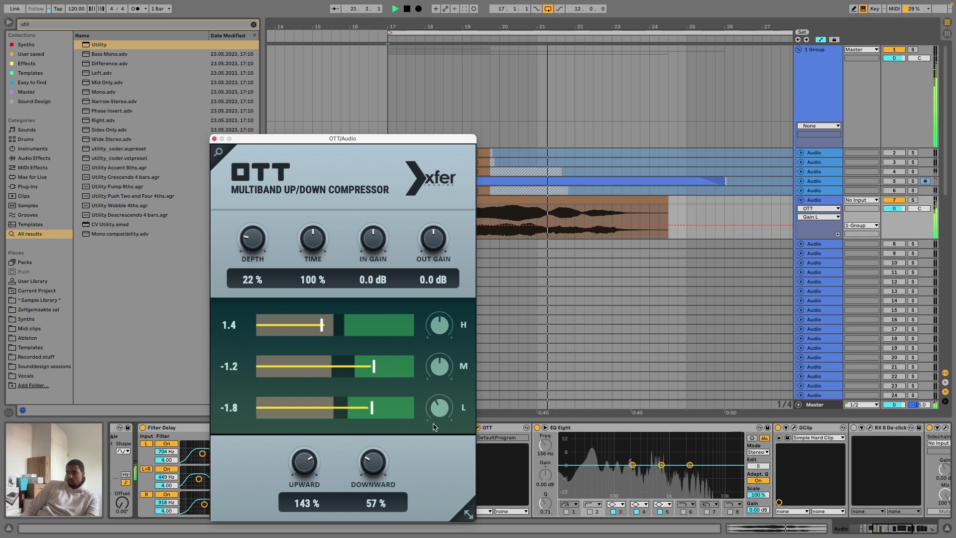
pyautogui.moveTo(374, 462); pyautogui.dragTo(373, 469)
pyautogui.click(214, 138)
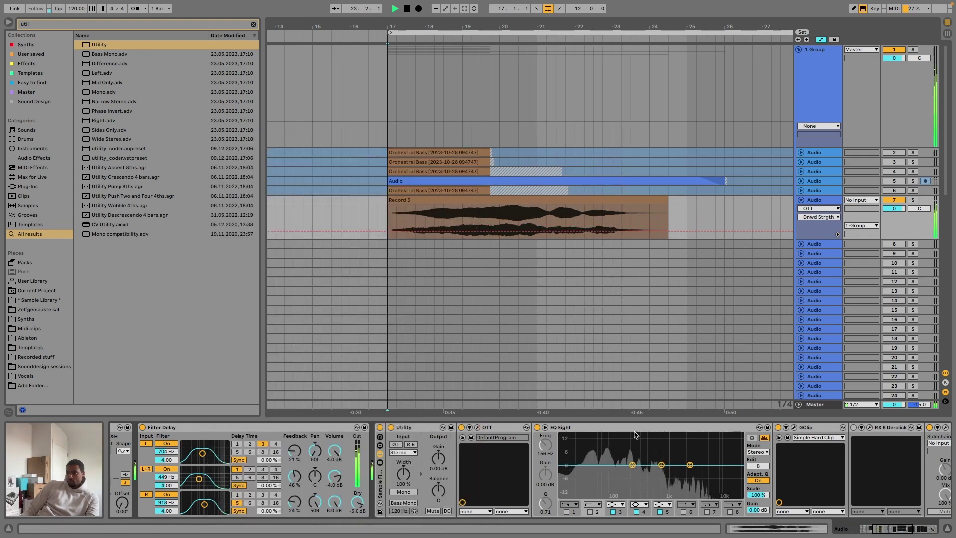
# - Narrow the stereo image with Ozone Imager 2 by setting its width to about -50%, and close the plugin window
pyautogui.hscroll(6, 615, 450)
pyautogui.hscroll(5, 615, 450)
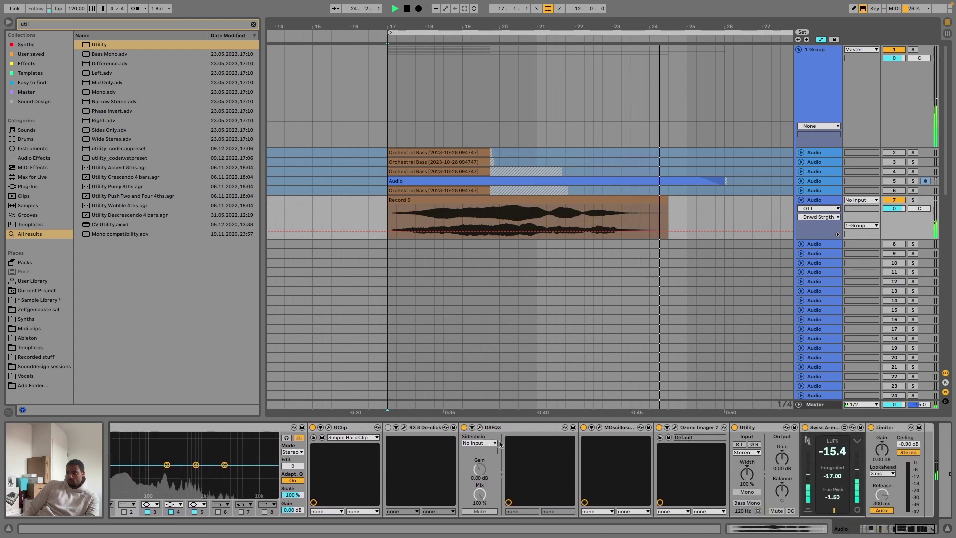
pyautogui.click(623, 438)
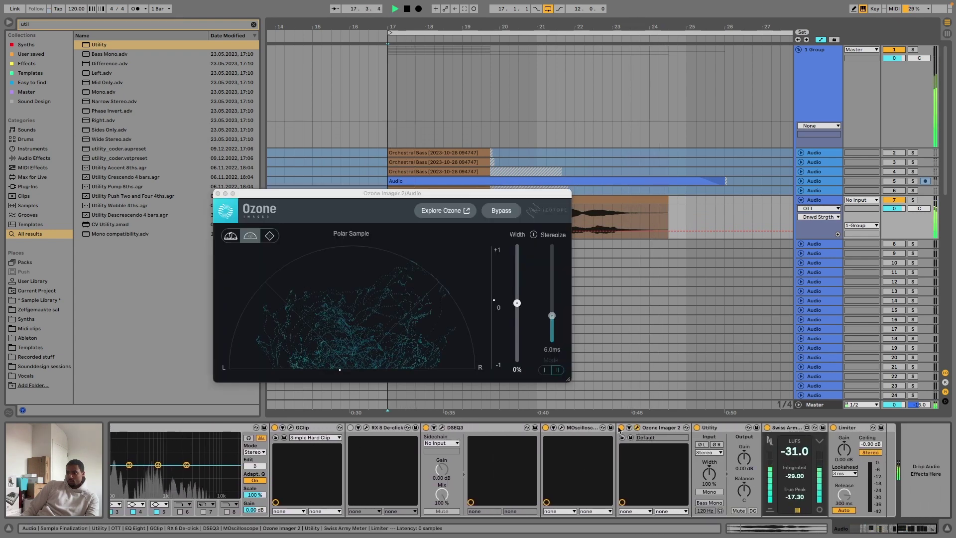
pyautogui.moveTo(516, 307); pyautogui.dragTo(517, 335)
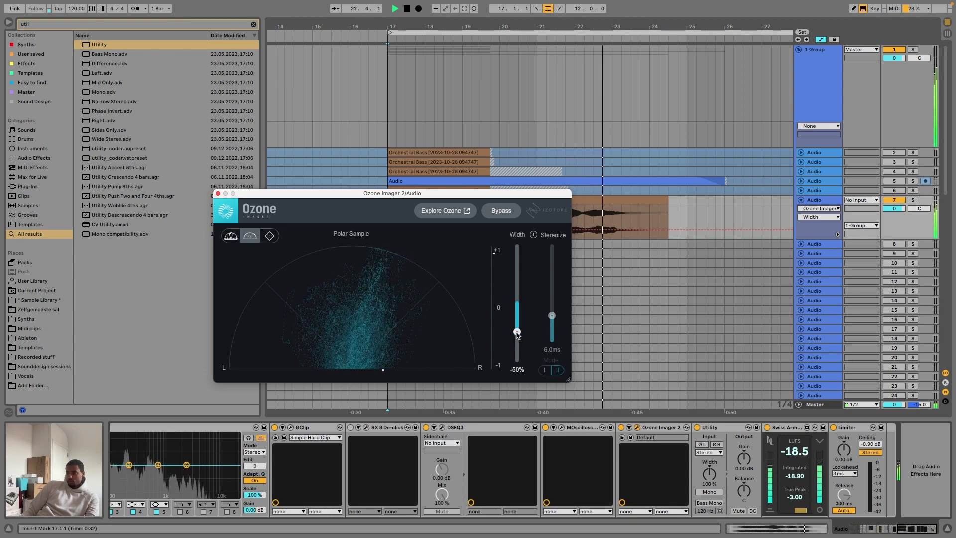
pyautogui.click(218, 193)
# - Restart playback and inspect the DSEQ3 equalizer's settings and spectrum, closing its window again
pyautogui.press('space')
pyautogui.press('space')
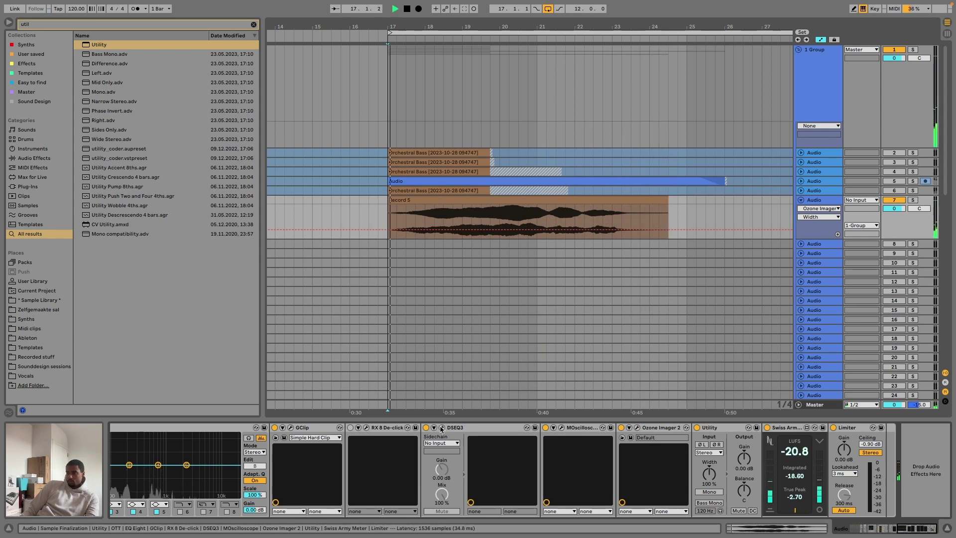
pyautogui.click(443, 429)
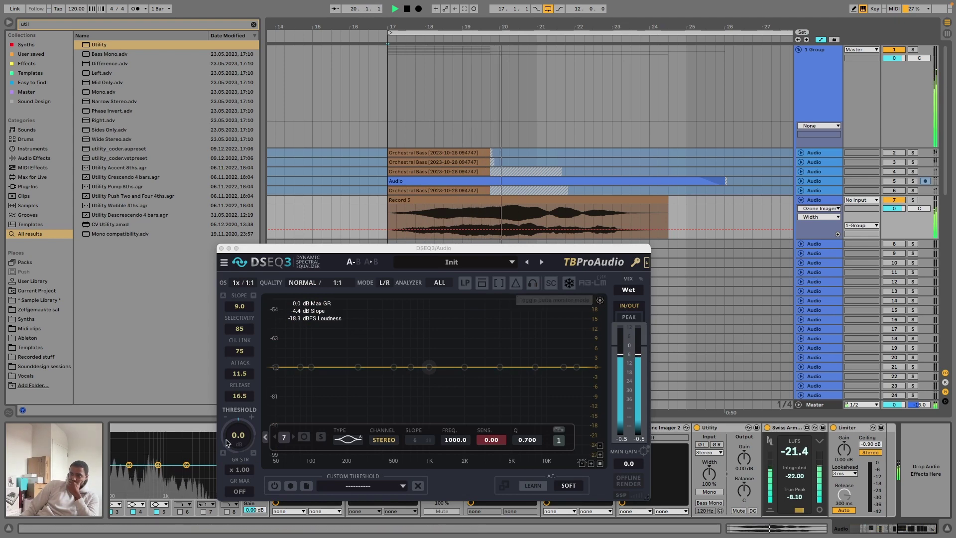
pyautogui.click(221, 248)
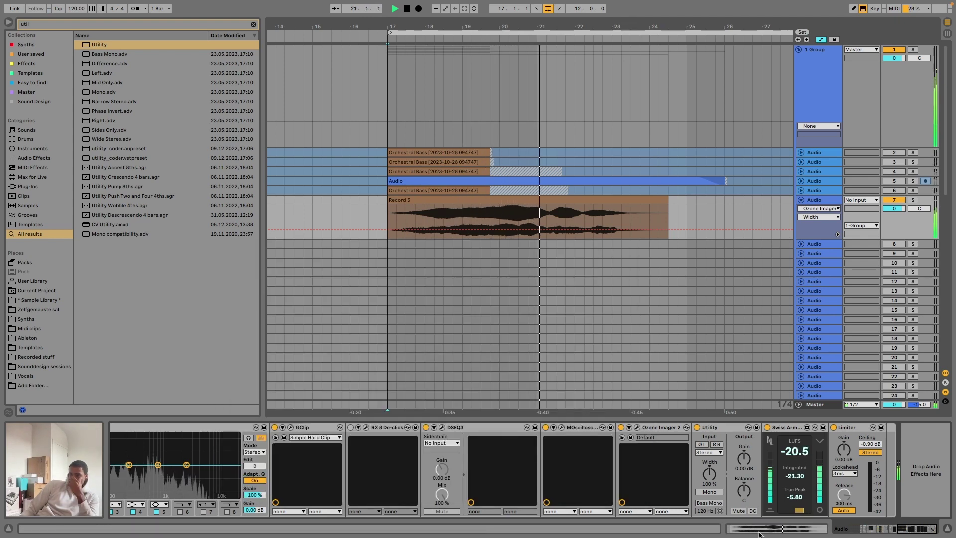
# - Set the gain of the Utility after Ozone Imager 2 to 3.2 dB and restart playback
pyautogui.click(744, 459)
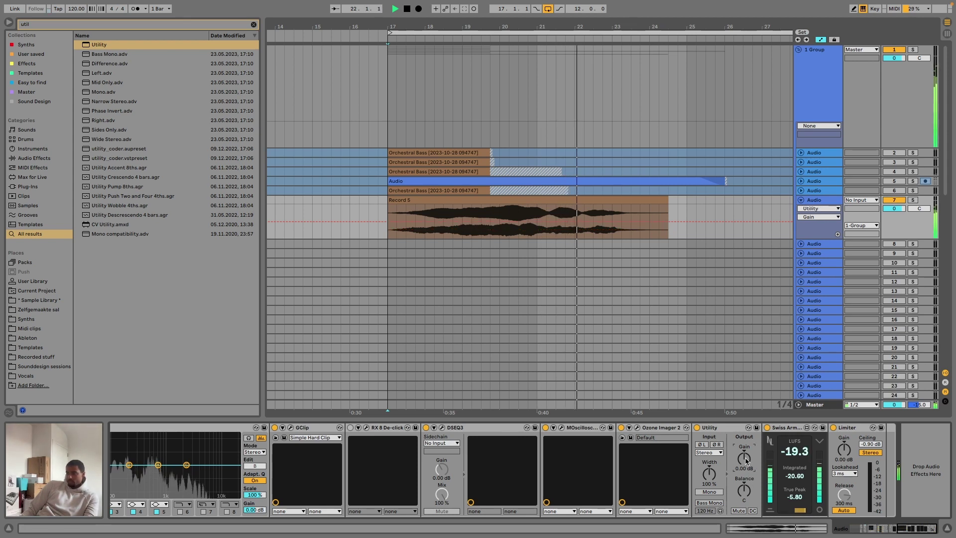
pyautogui.write('4.8')
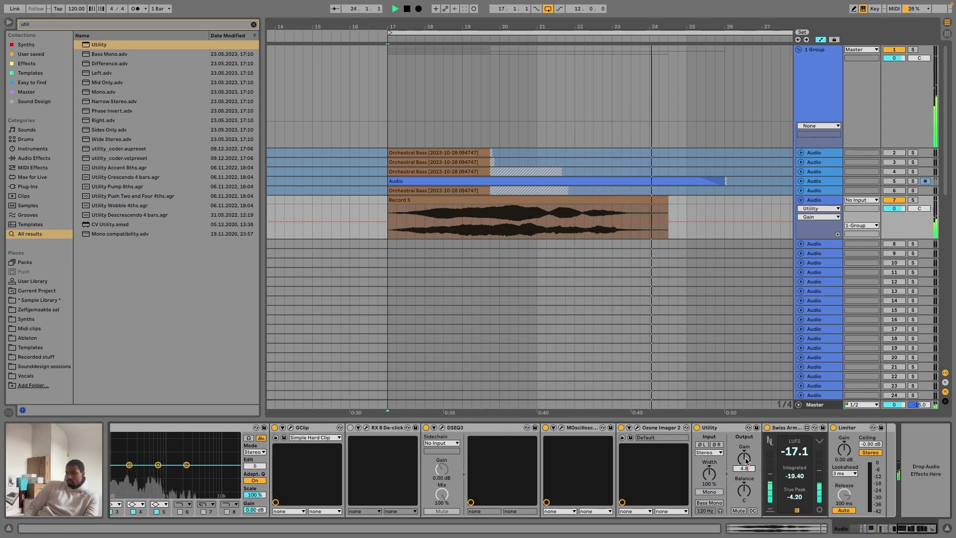
pyautogui.write('3.2')
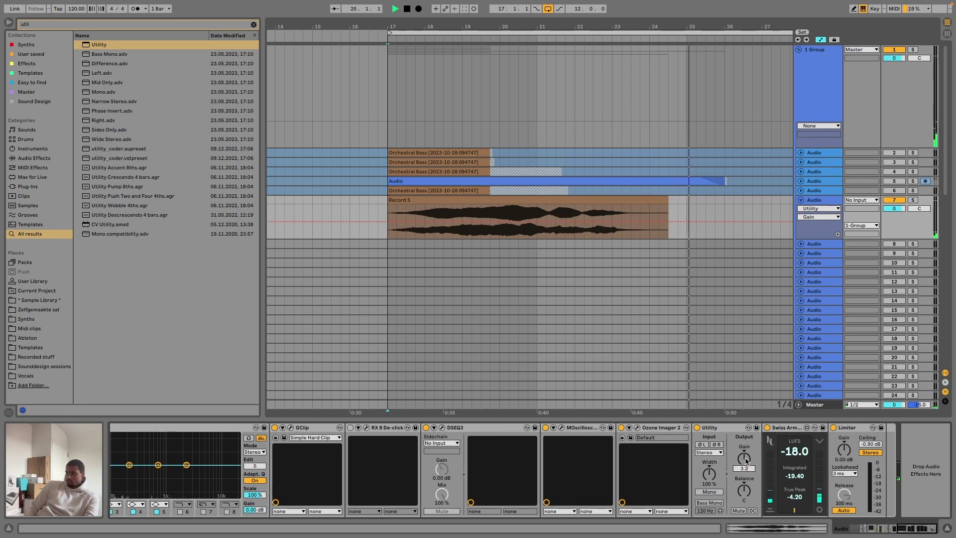
pyautogui.press('Return')
pyautogui.press('space')
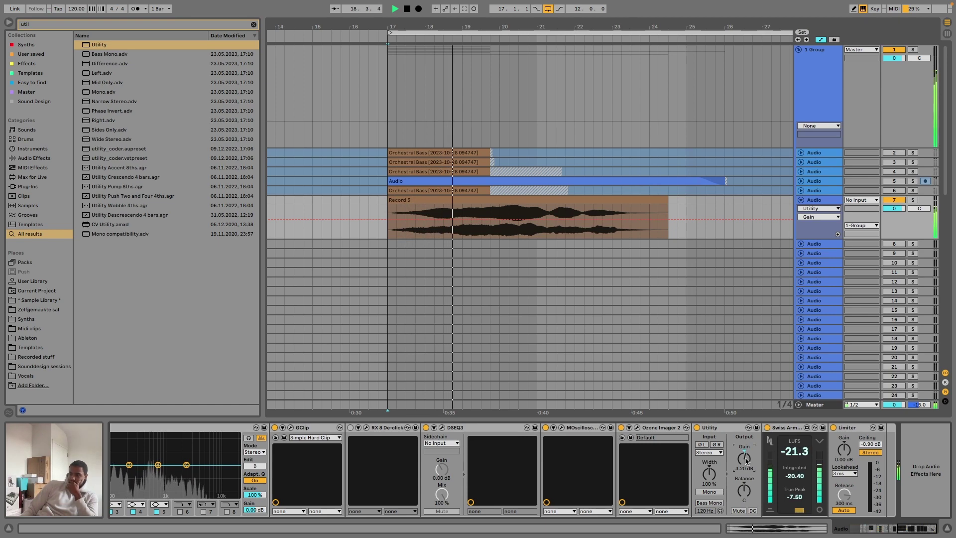
# - Check the device chain's levels while playing the track 7 clip from its start and from points near bars 21 and 22
pyautogui.hscroll(10, 745, 460)
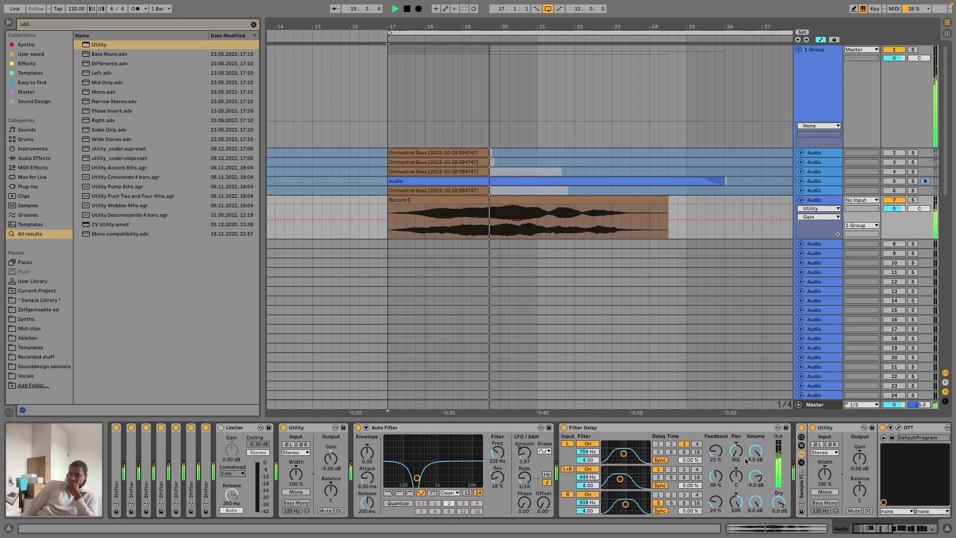
pyautogui.hscroll(-8, 745, 461)
pyautogui.hscroll(7, 741, 460)
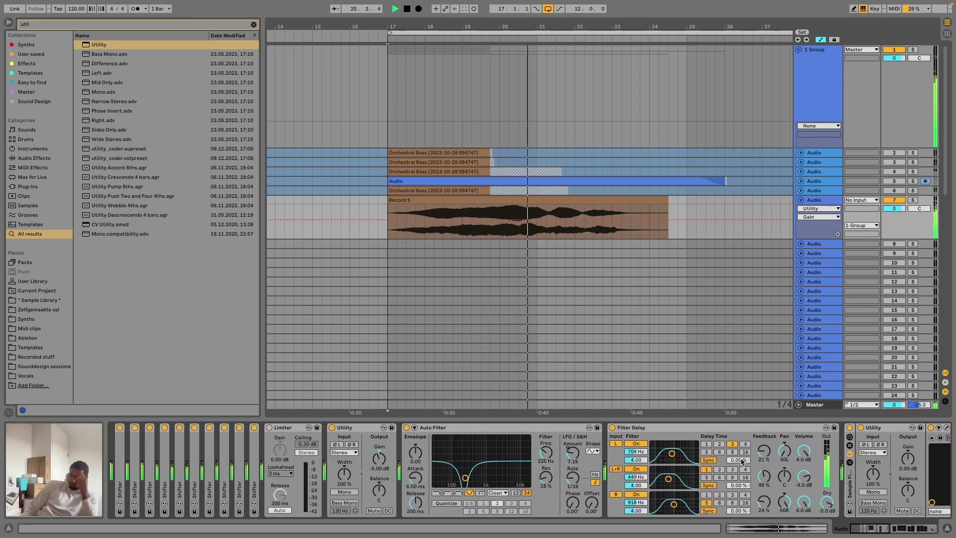
pyautogui.hscroll(-10, 740, 460)
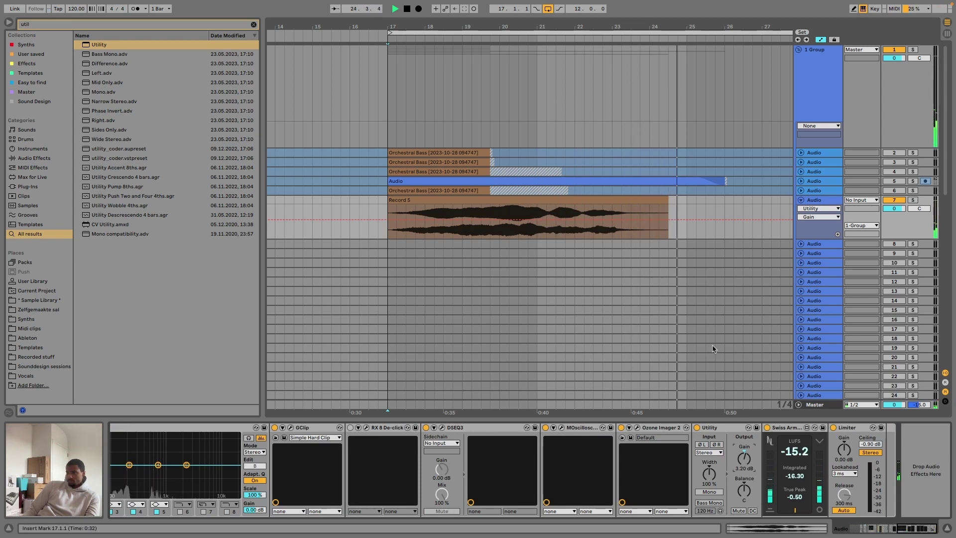
pyautogui.press('space')
pyautogui.click(591, 241)
pyautogui.press('space')
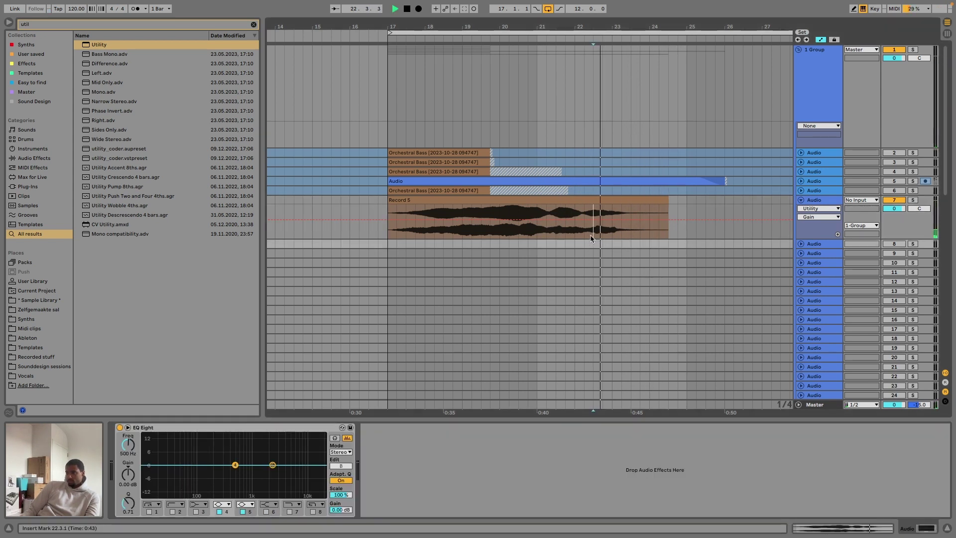
pyautogui.click(592, 234)
pyautogui.click(556, 237)
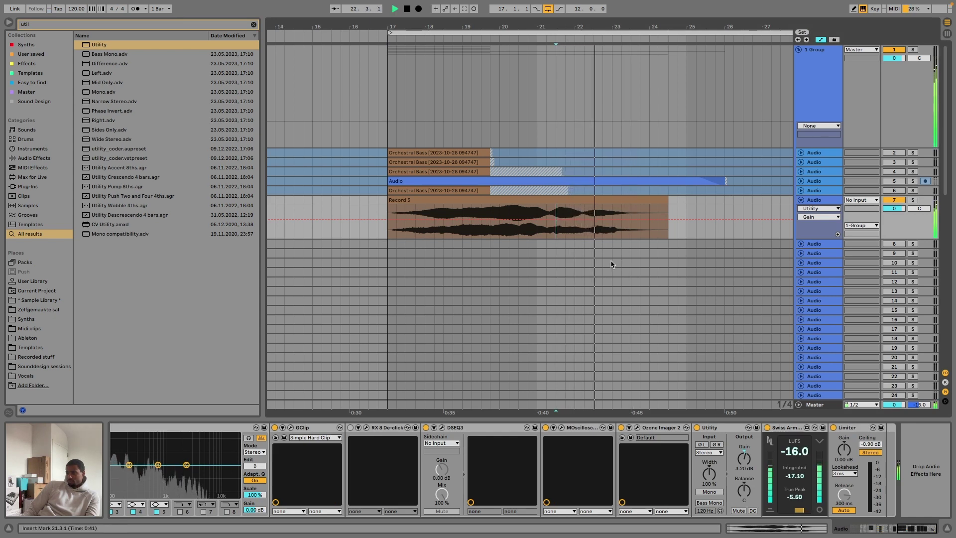
pyautogui.click(517, 199)
pyautogui.press('space')
pyautogui.press('space')
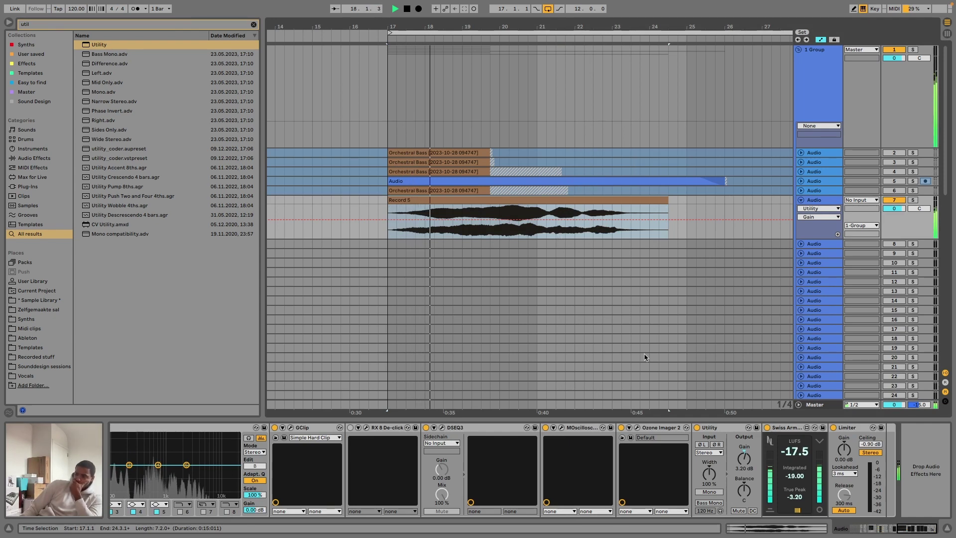
# - Lower the gain of the Utility after Ozone Imager 2 to about 3 dB and stop playback
pyautogui.click(743, 459)
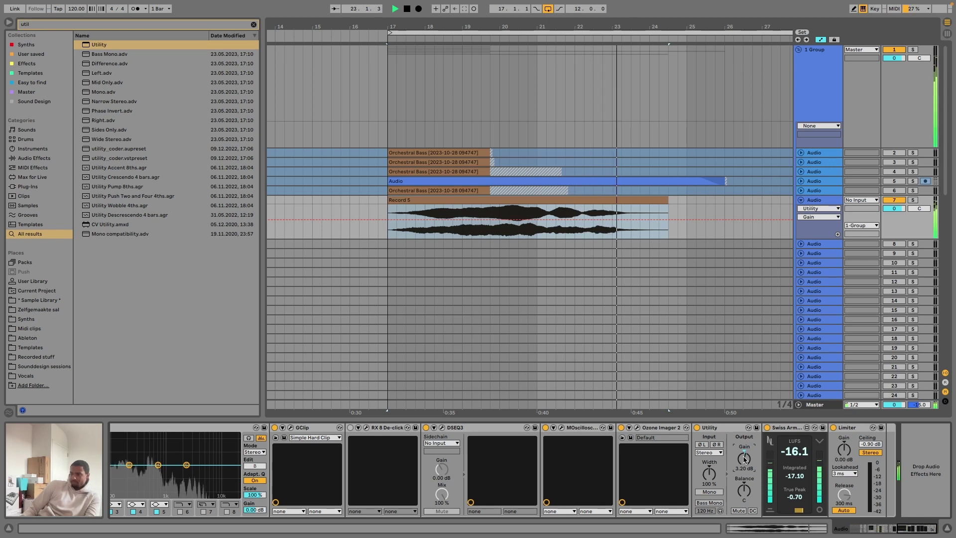
pyautogui.moveTo(744, 459); pyautogui.dragTo(745, 462)
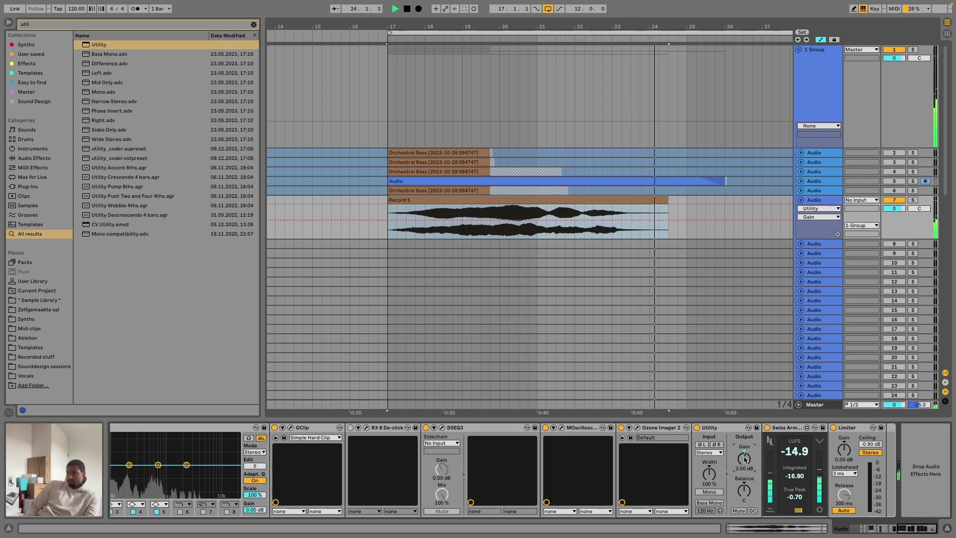
pyautogui.press('space')
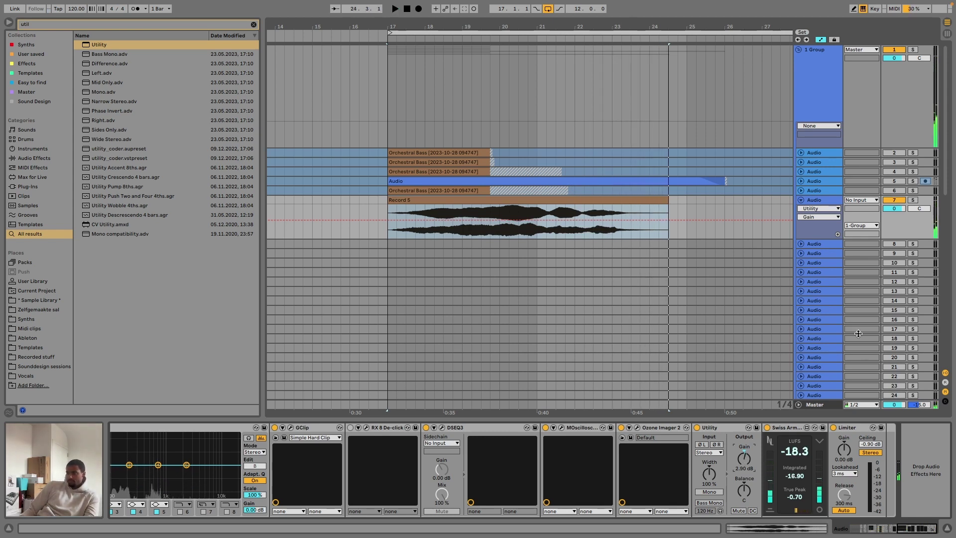
# - Freeze audio track 7, collapse it and expand the empty audio track 8
pyautogui.rightClick(819, 199)
pyautogui.click(860, 277)
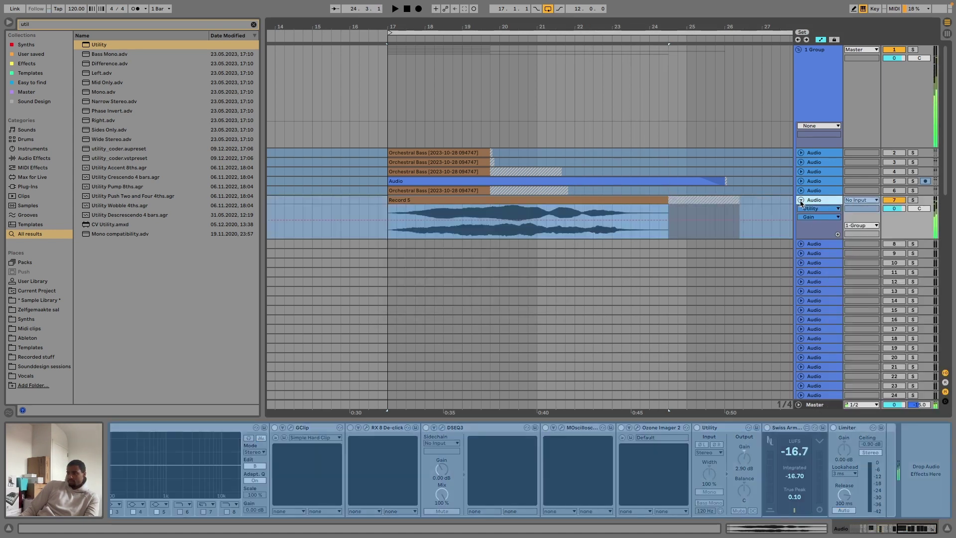
pyautogui.click(800, 200)
pyautogui.click(800, 210)
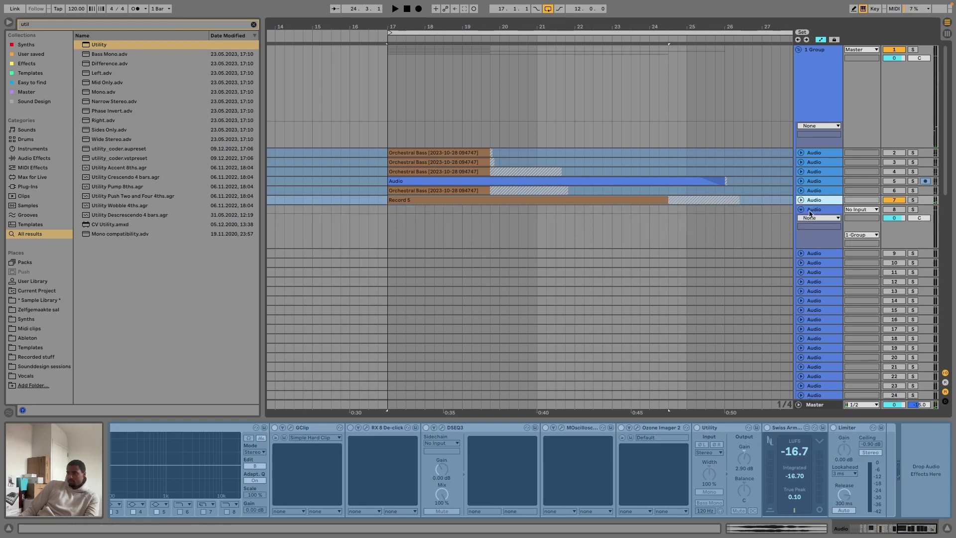
# - Copy the Record 5 clip from the Record track and paste it onto audio track 8 at bar 17
pyautogui.click(807, 211)
pyautogui.scroll(-10, 581, 395)
pyautogui.click(487, 330)
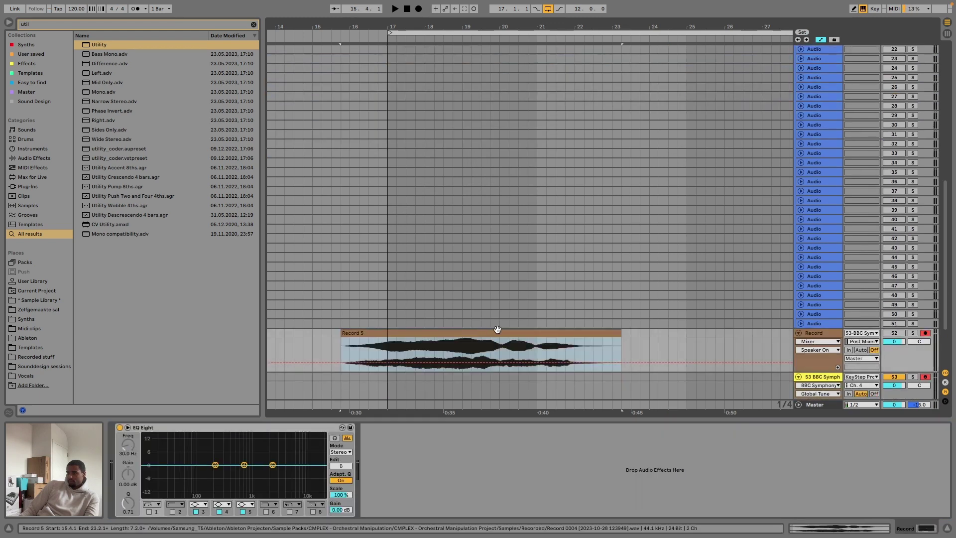
pyautogui.scroll(3, 496, 330)
pyautogui.scroll(6, 497, 331)
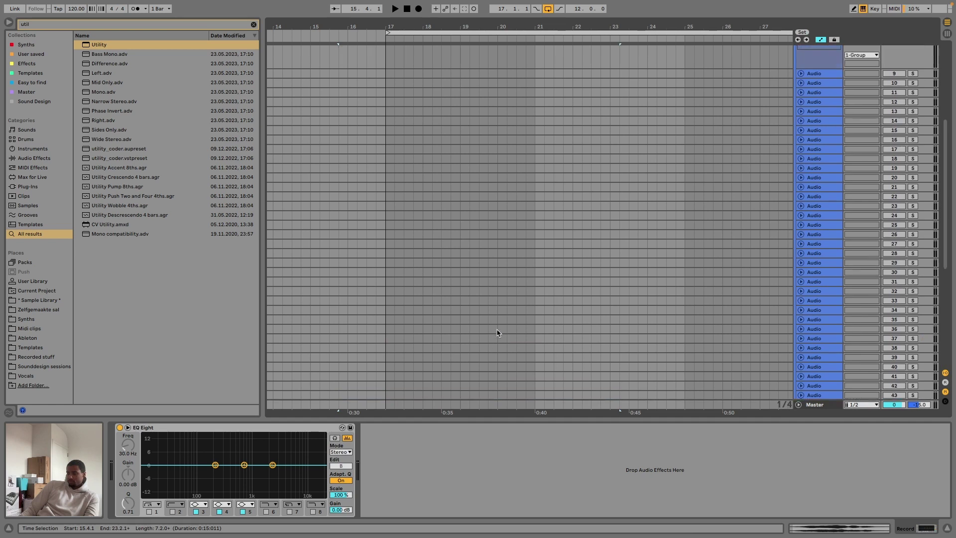
pyautogui.click(386, 230)
pyautogui.hotkey('ctrl', 'v')
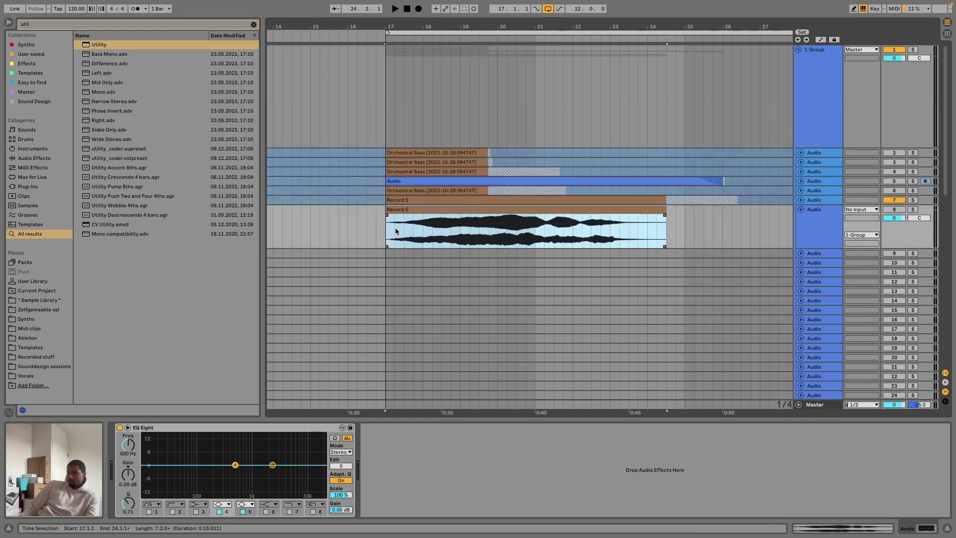
# - Search the browser for bx, add bx_crispytuner after EQ Eight on track 8 and open its window
pyautogui.click(211, 26)
pyautogui.write('bx')
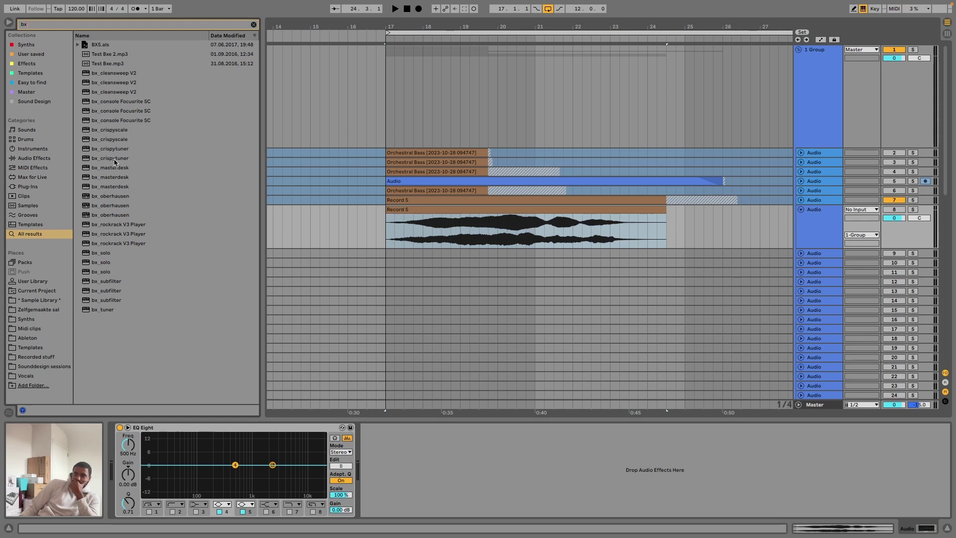
pyautogui.moveTo(114, 158); pyautogui.dragTo(425, 260)
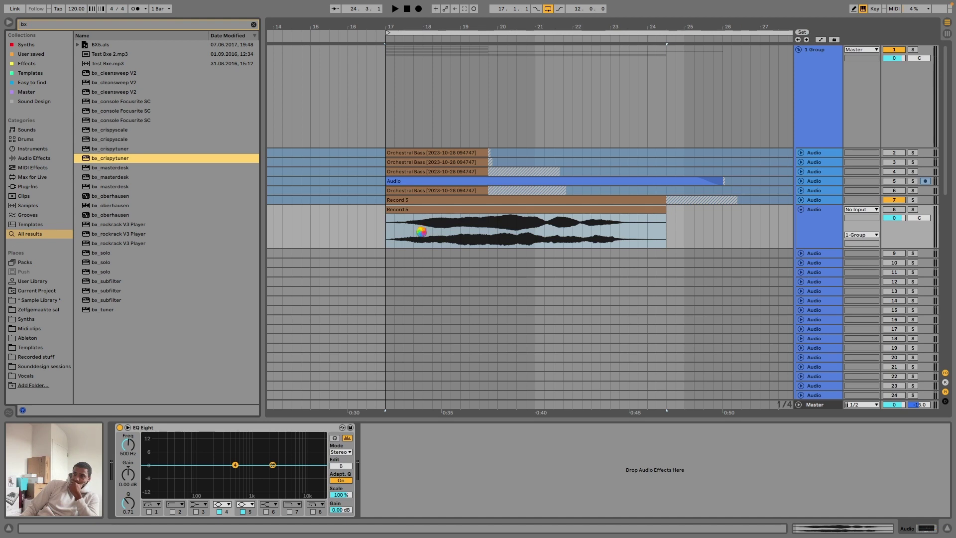
pyautogui.moveTo(422, 232); pyautogui.dragTo(422, 235)
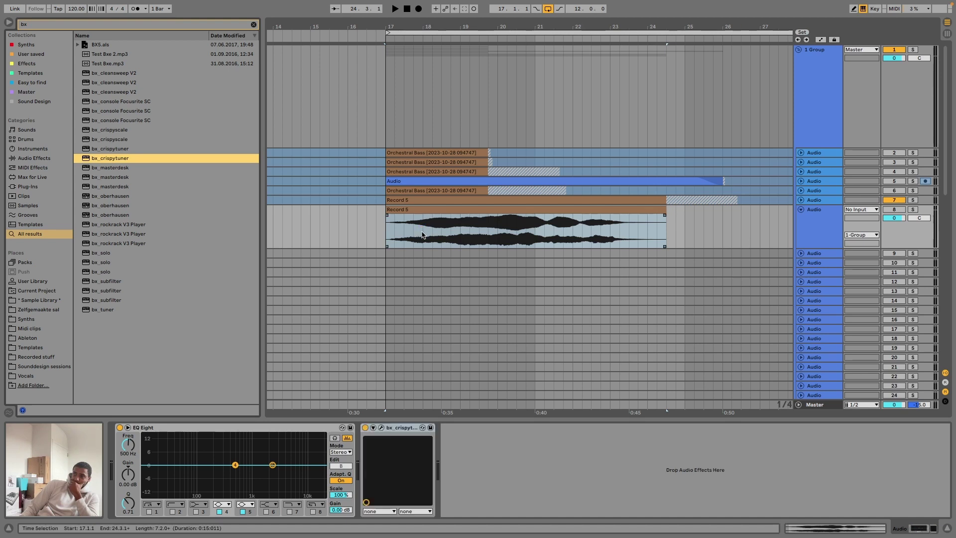
pyautogui.click(382, 429)
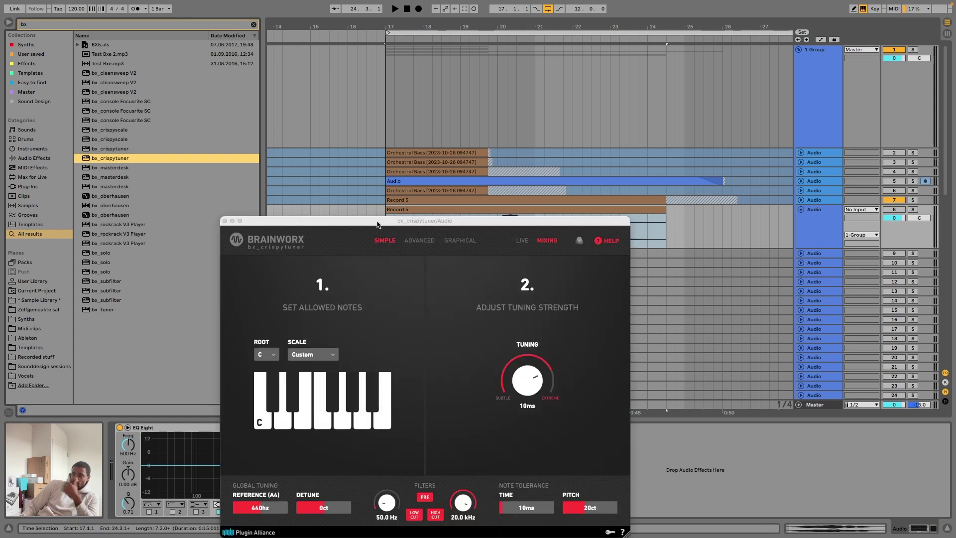
pyautogui.moveTo(380, 223); pyautogui.dragTo(423, 174)
# - Set bx_crispytuner's tuning strength to 14 ms and its scale to C Minor while auditioning the clip
pyautogui.press('space')
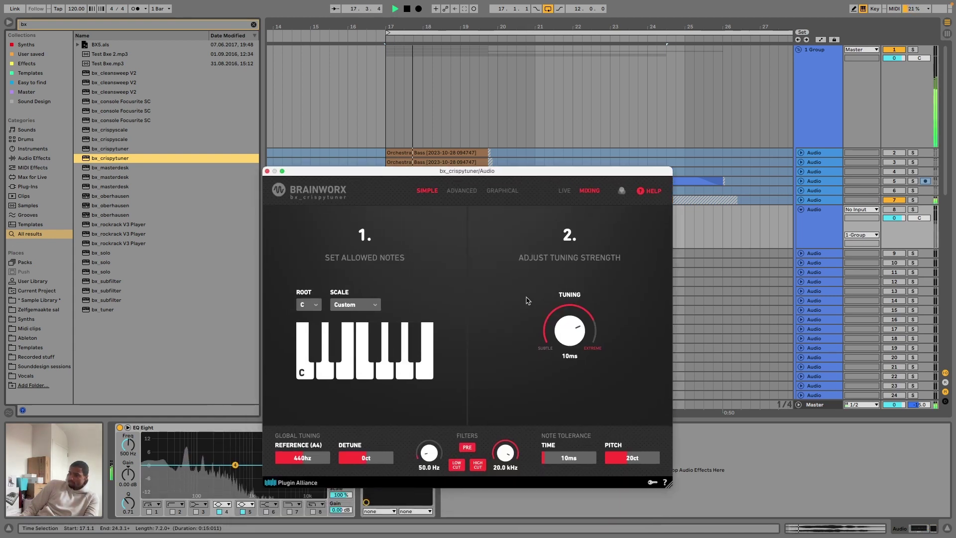
pyautogui.moveTo(576, 333); pyautogui.dragTo(578, 335)
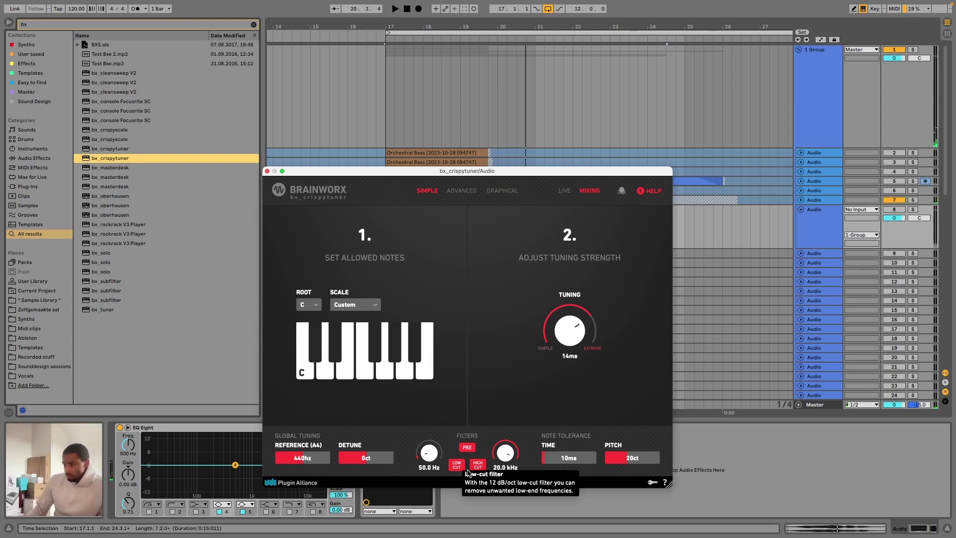
pyautogui.click(368, 308)
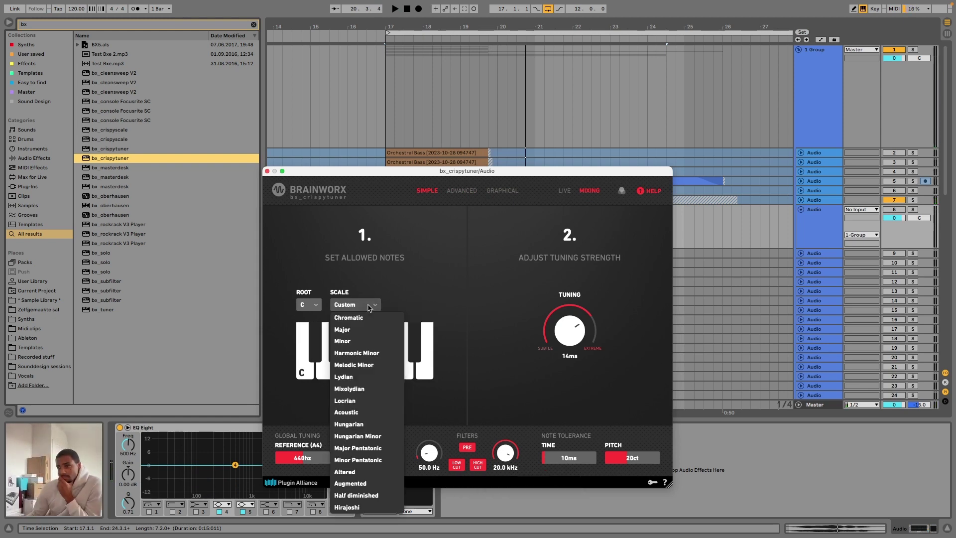
pyautogui.click(360, 340)
pyautogui.press('space')
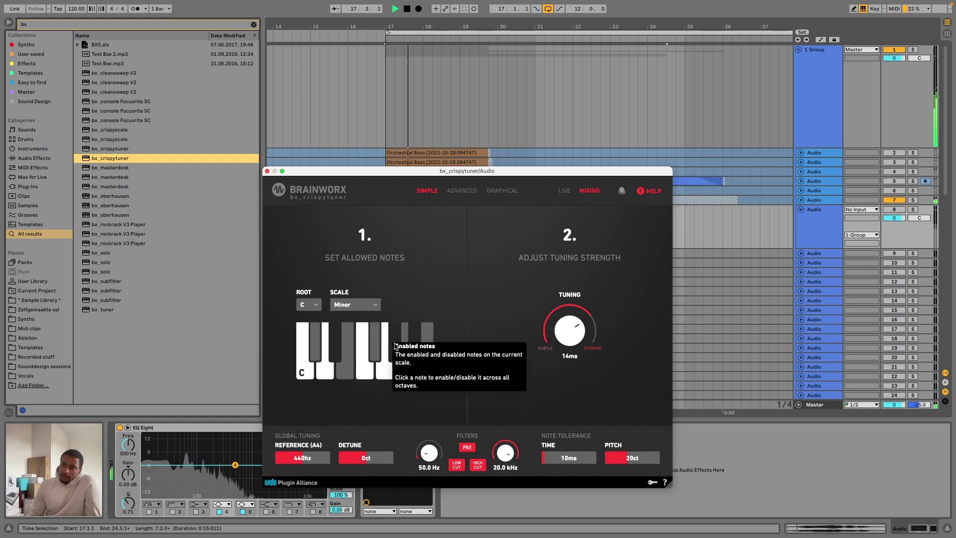
pyautogui.moveTo(478, 171); pyautogui.dragTo(498, 69)
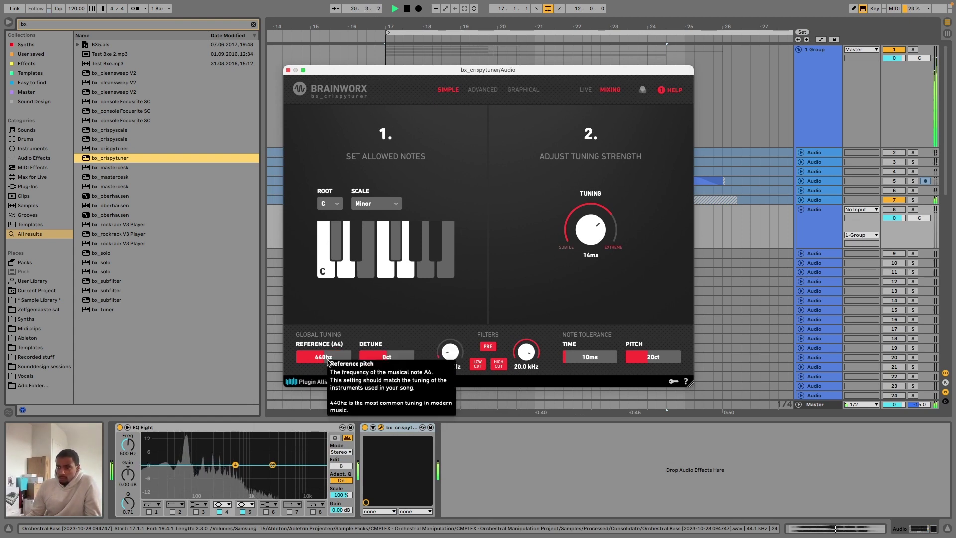
pyautogui.moveTo(326, 356); pyautogui.dragTo(351, 341)
pyautogui.press('super+z')
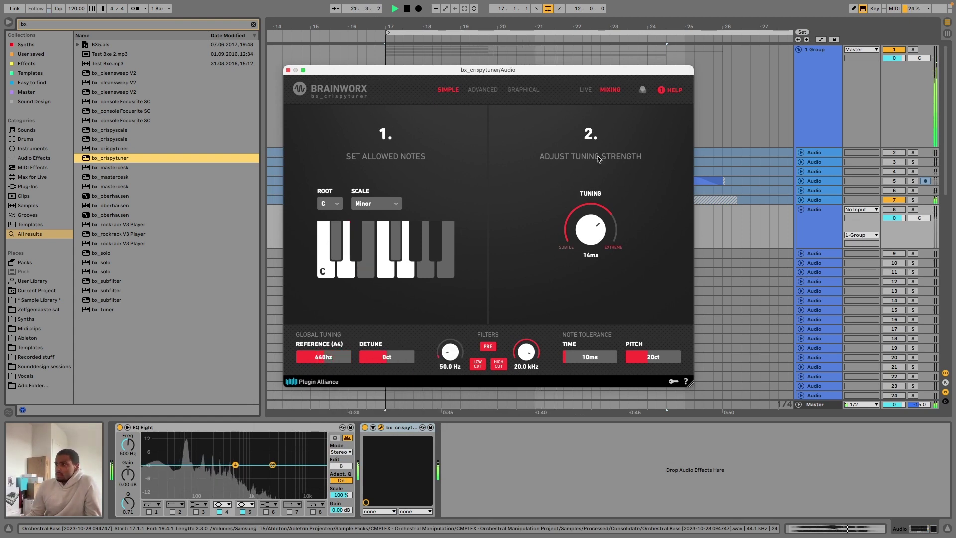
# - Switch bx_crispytuner to Graphical mode by way of Advanced and play the clip to record its pitch data
pyautogui.click(483, 90)
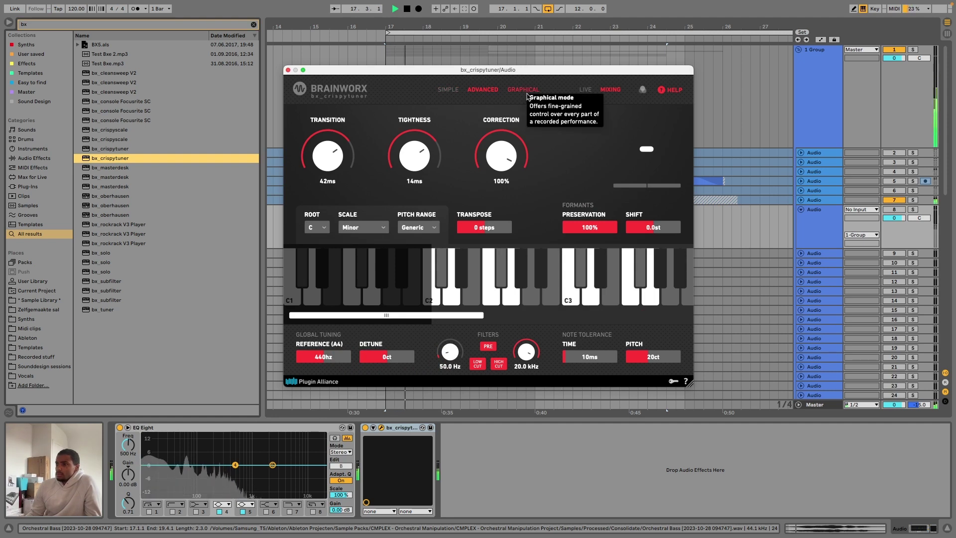
pyautogui.click(527, 93)
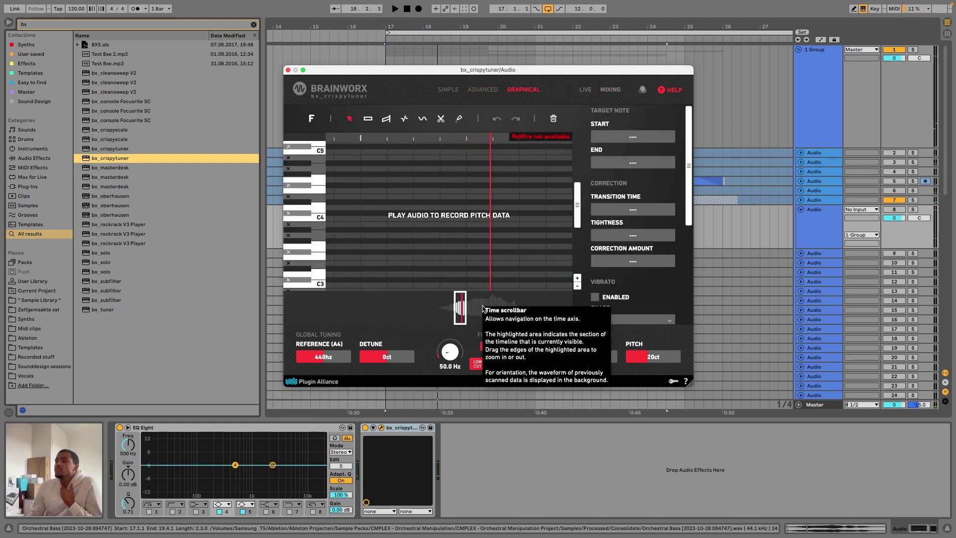
pyautogui.press('space')
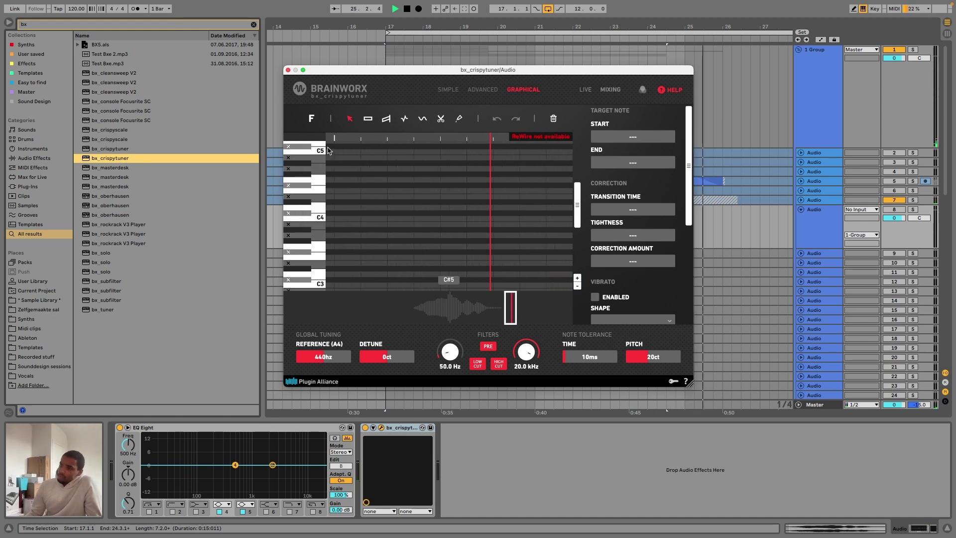
pyautogui.press('space')
# - Disable the C and D notes in the pitch graph and inspect the middle of the scanned waveform
pyautogui.click(319, 144)
pyautogui.click(319, 153)
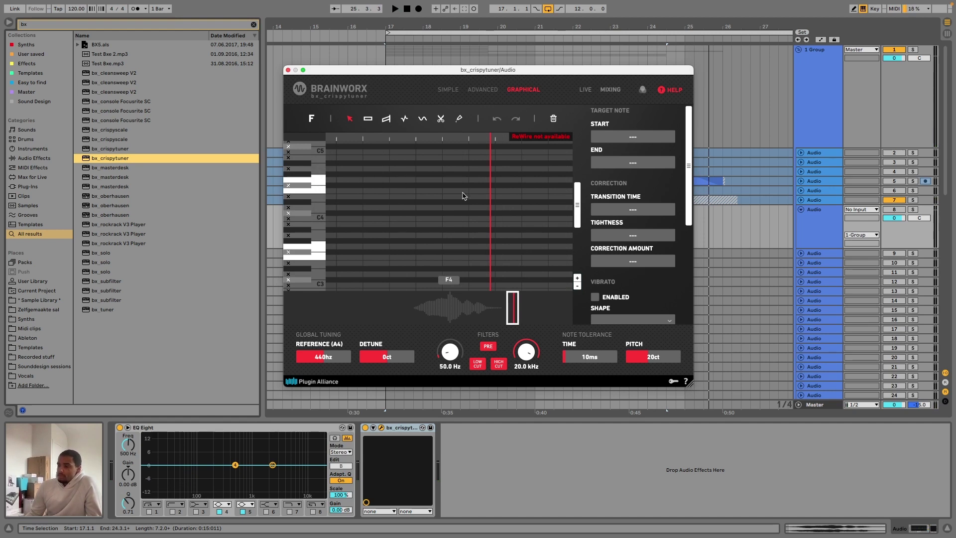
pyautogui.moveTo(450, 319)
pyautogui.mouseDown()
pyautogui.moveTo(502, 314)
pyautogui.moveTo(445, 310)
pyautogui.mouseUp()
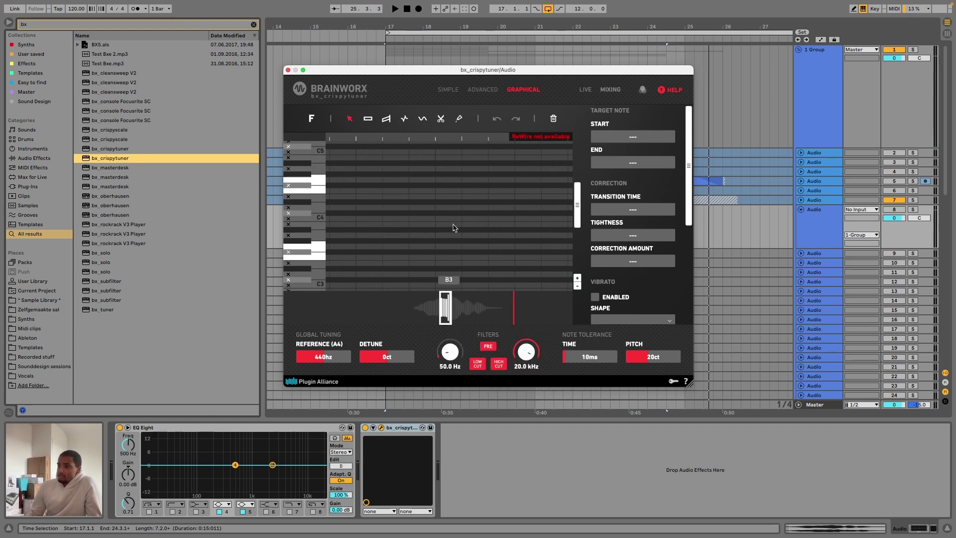
pyautogui.scroll(-3, 452, 228)
pyautogui.scroll(3, 452, 232)
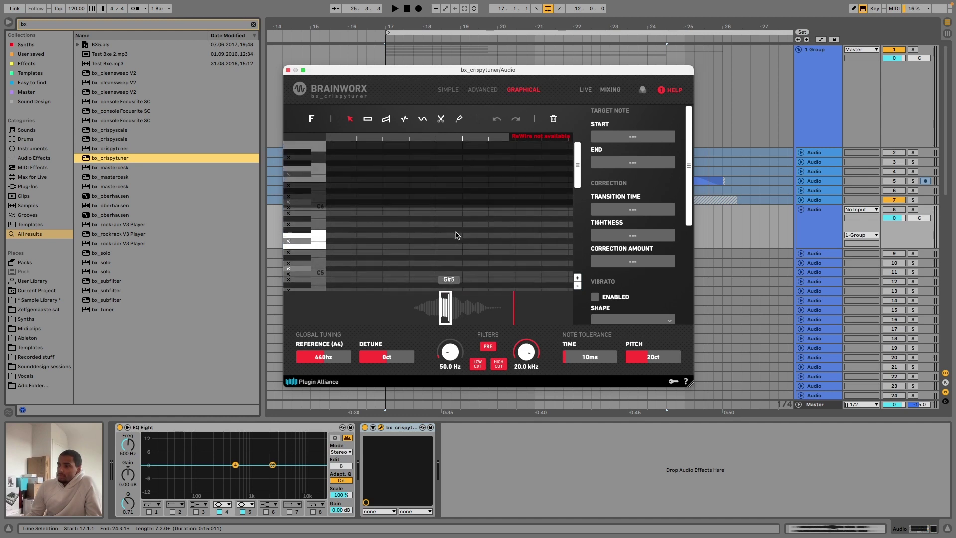
# - Set bx_crispytuner's low-cut filter to 84.4 Hz while rescanning the clip, then stop playback and close the plugin window
pyautogui.press('space')
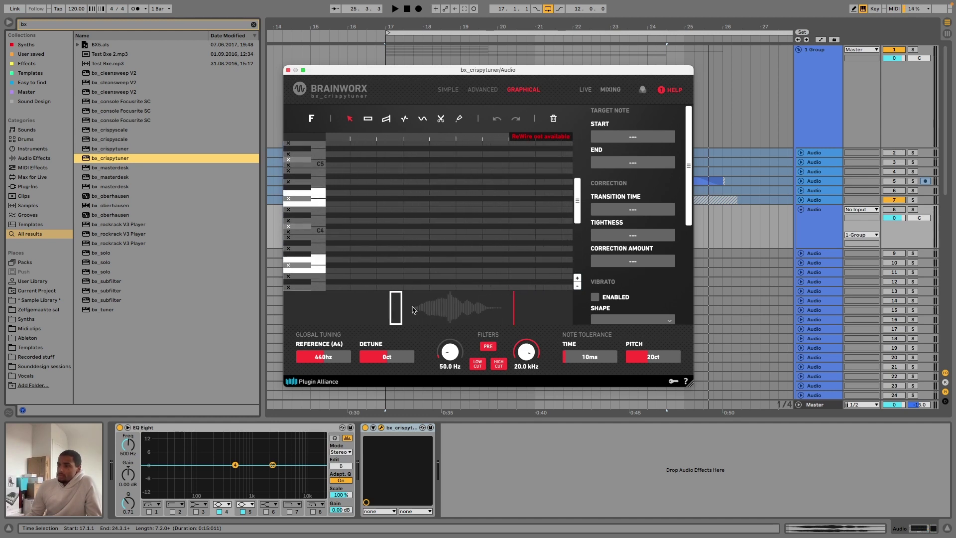
pyautogui.moveTo(471, 312); pyautogui.dragTo(444, 315)
pyautogui.moveTo(449, 351); pyautogui.dragTo(482, 252)
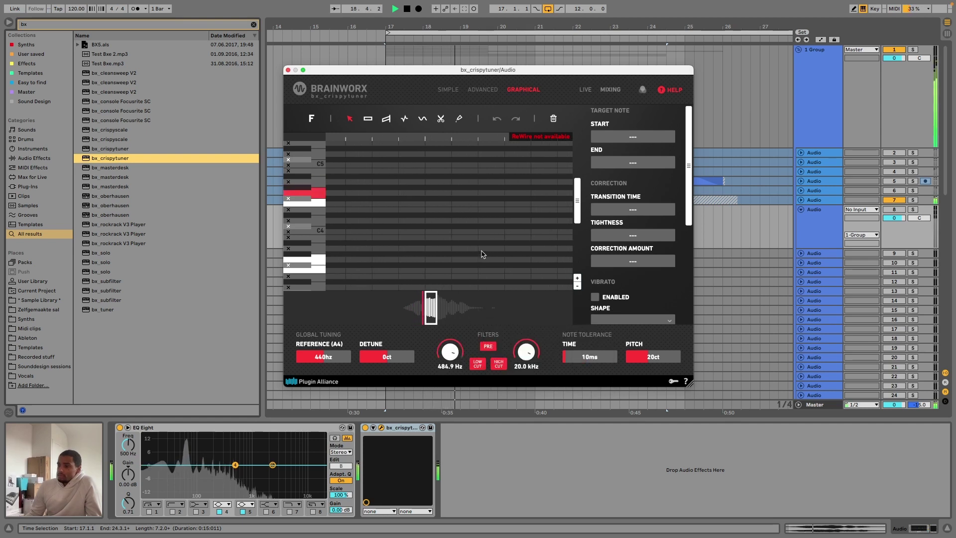
pyautogui.moveTo(465, 305); pyautogui.dragTo(439, 311)
pyautogui.press('space')
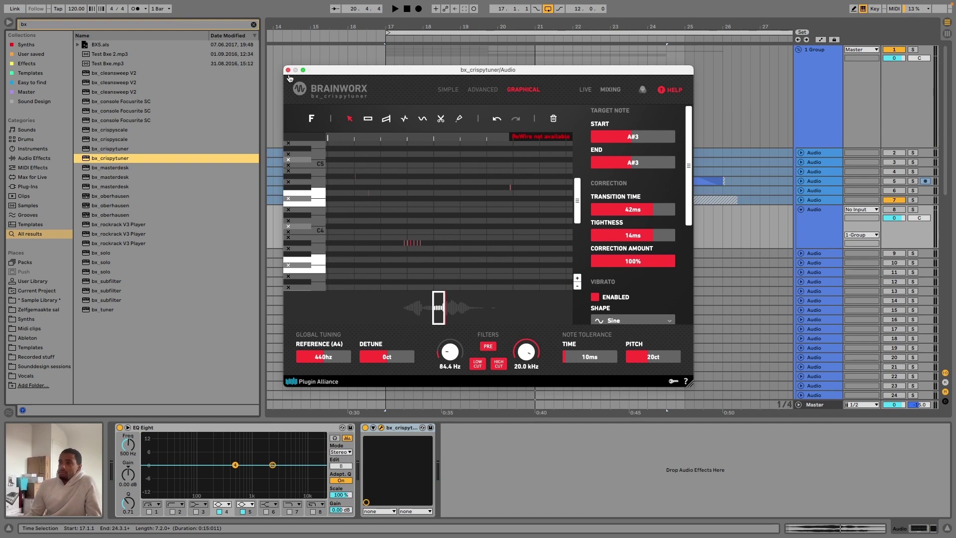
pyautogui.click(287, 70)
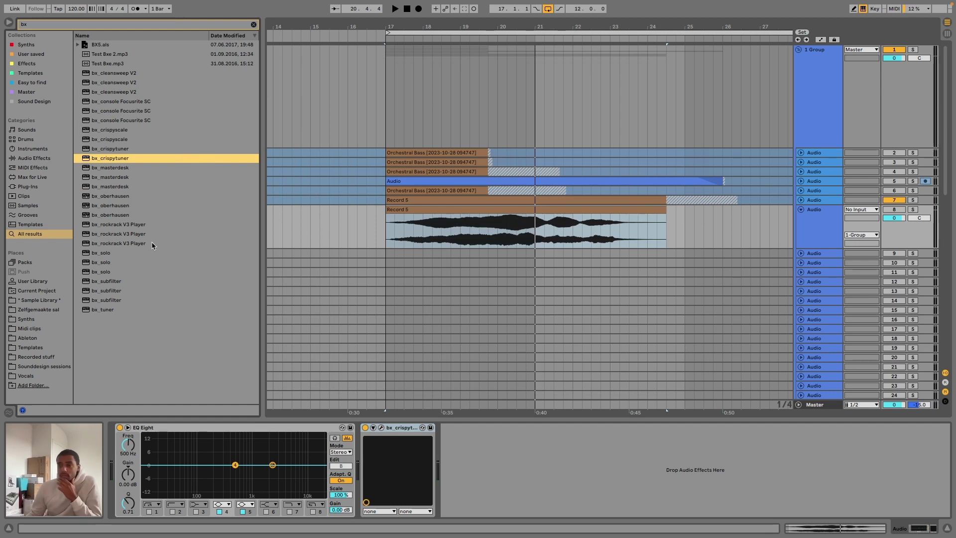
# - Replace bx_crispytuner on track 8 with bx_rockrack V3 Player and open the plugin window
pyautogui.moveTo(120, 244); pyautogui.dragTo(324, 272)
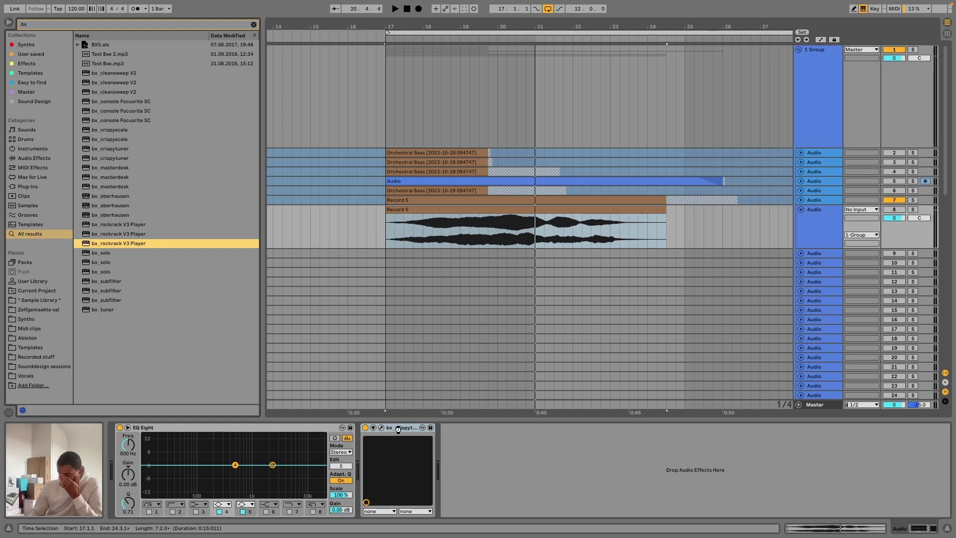
pyautogui.moveTo(398, 429); pyautogui.dragTo(399, 431)
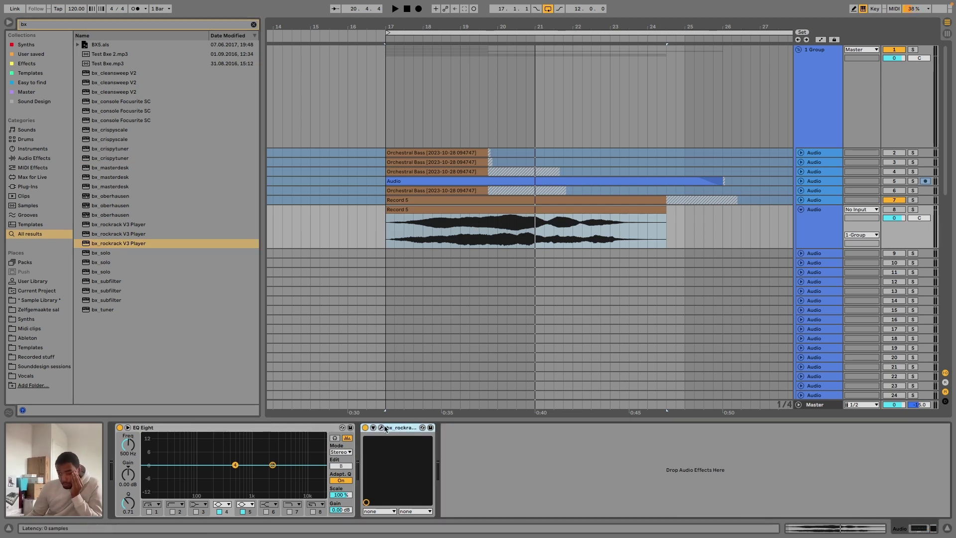
pyautogui.click(381, 427)
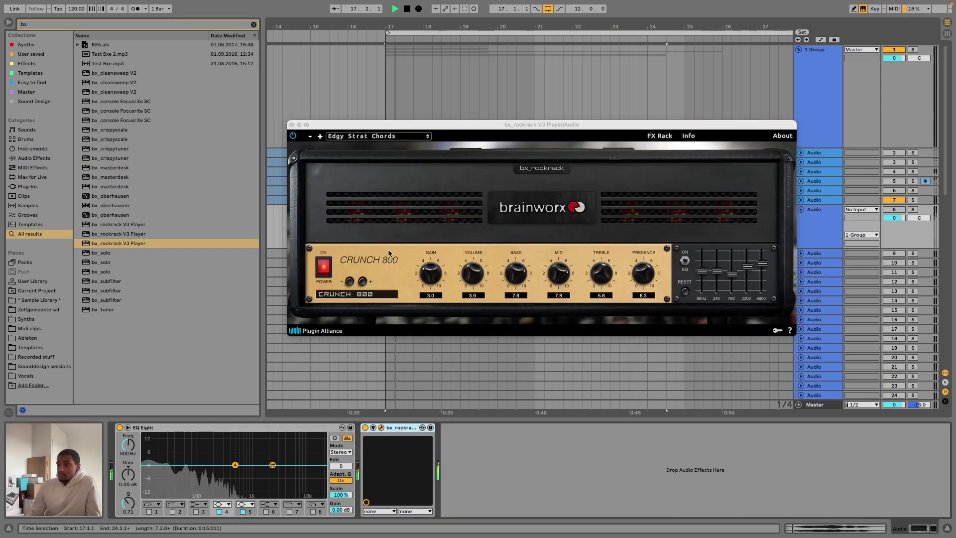
# - Show the FX rack in bx_rockrack, dismiss the info screen and load the Strat Clean Picking preset
pyautogui.click(566, 224)
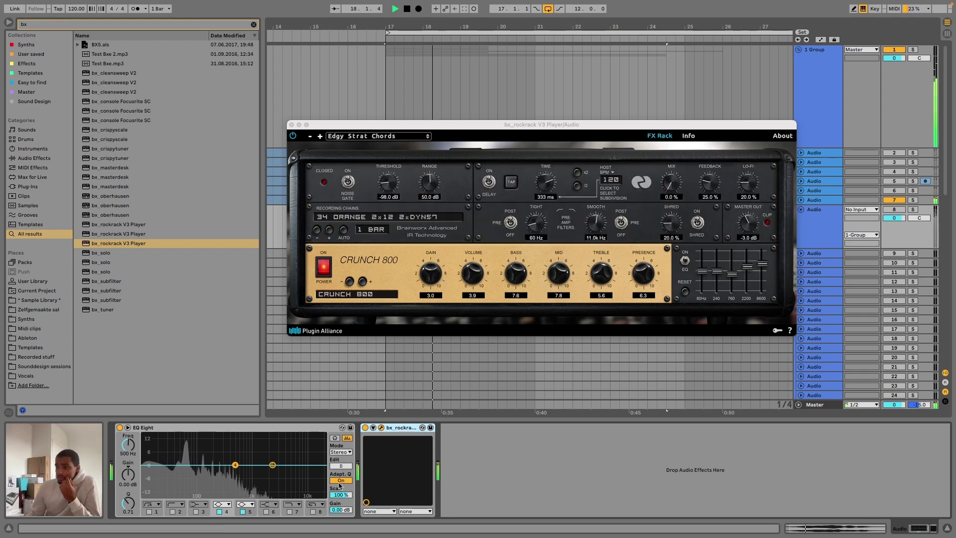
pyautogui.click(326, 269)
pyautogui.click(330, 272)
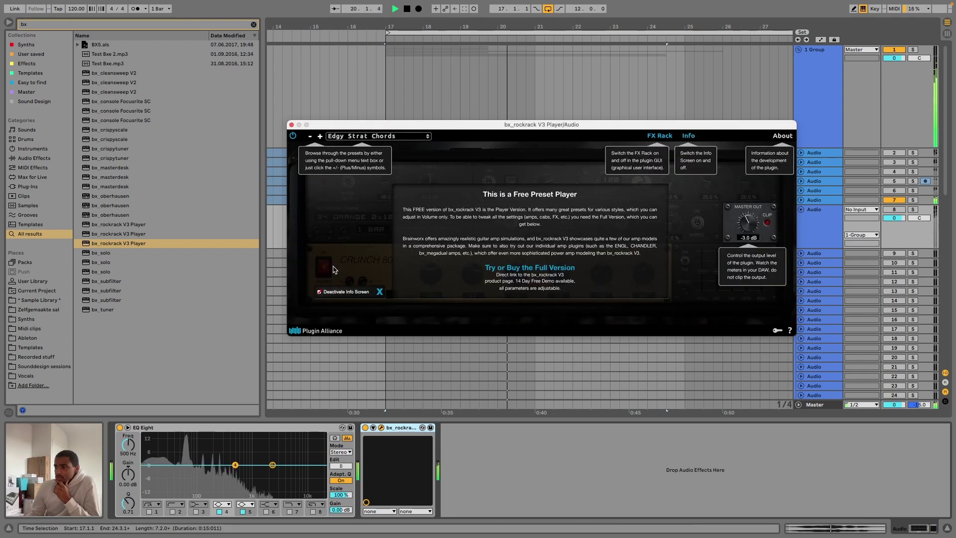
pyautogui.click(333, 269)
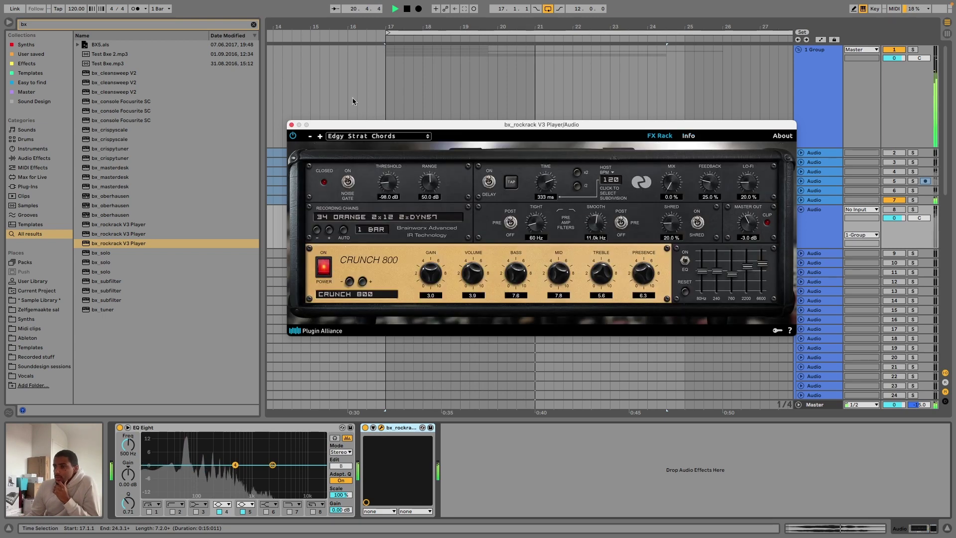
pyautogui.click(363, 140)
pyautogui.click(384, 215)
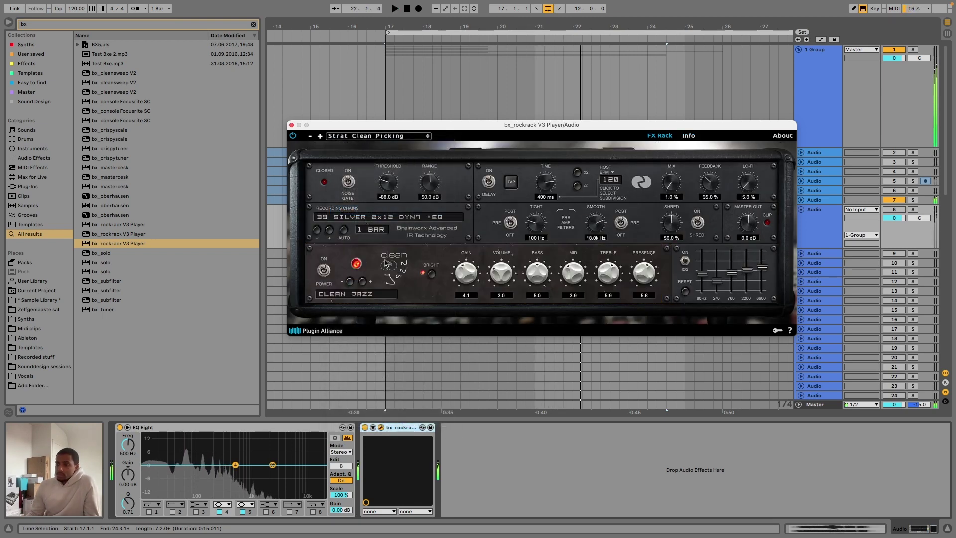
# - Turn track 7 off and track 8 on, and play the clip from bar 17
pyautogui.moveTo(632, 132); pyautogui.dragTo(402, 51)
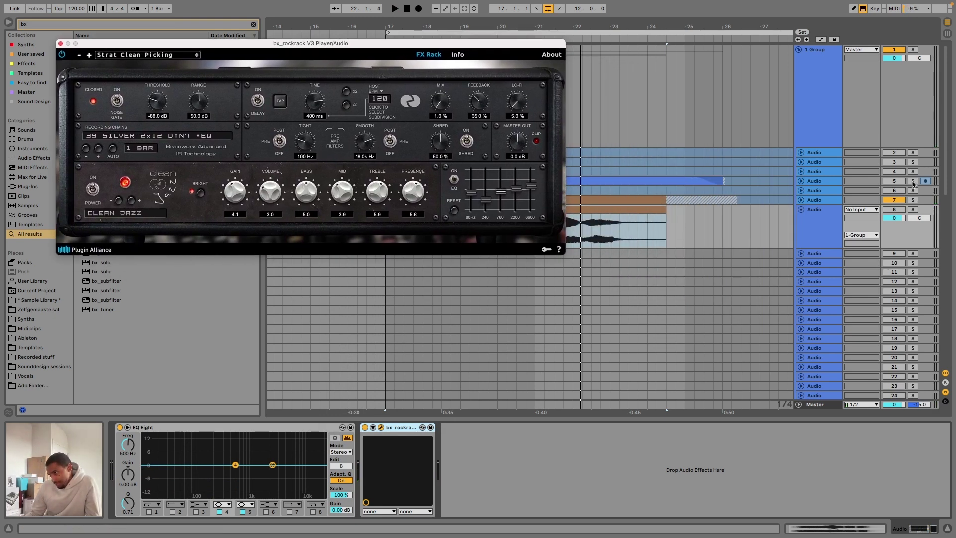
pyautogui.click(902, 199)
pyautogui.press('space')
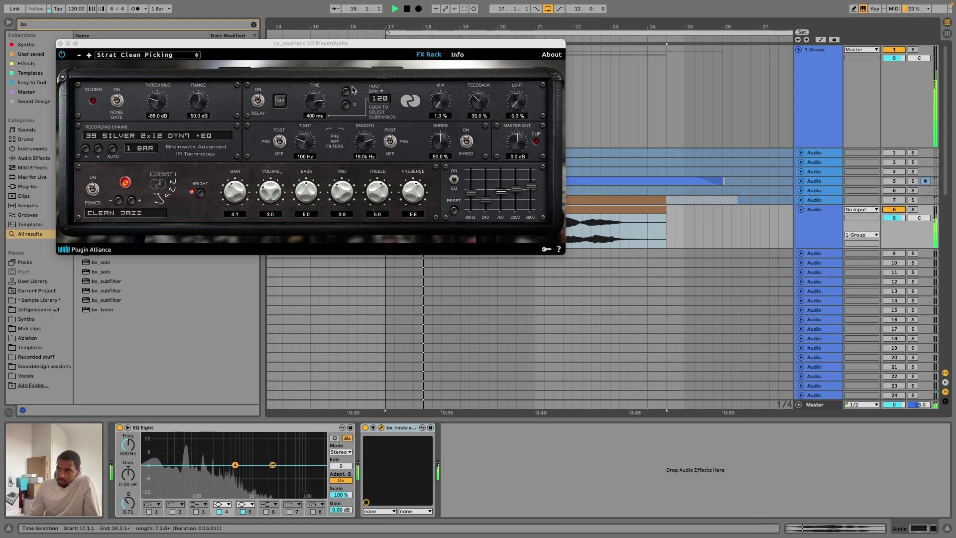
# - Compare the sound with bx_rockrack bypassed and enabled during playback
pyautogui.moveTo(323, 52); pyautogui.dragTo(531, 75)
pyautogui.click(366, 428)
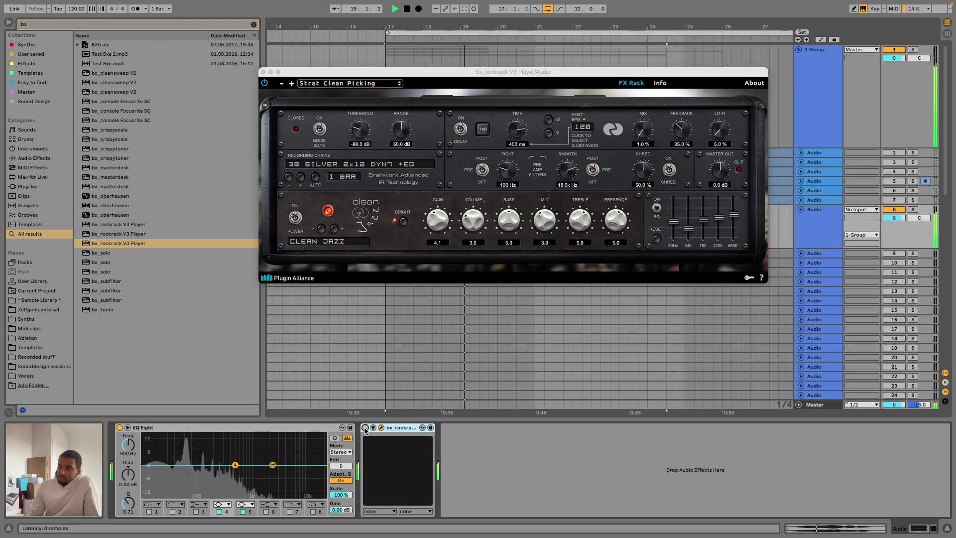
pyautogui.click(366, 428)
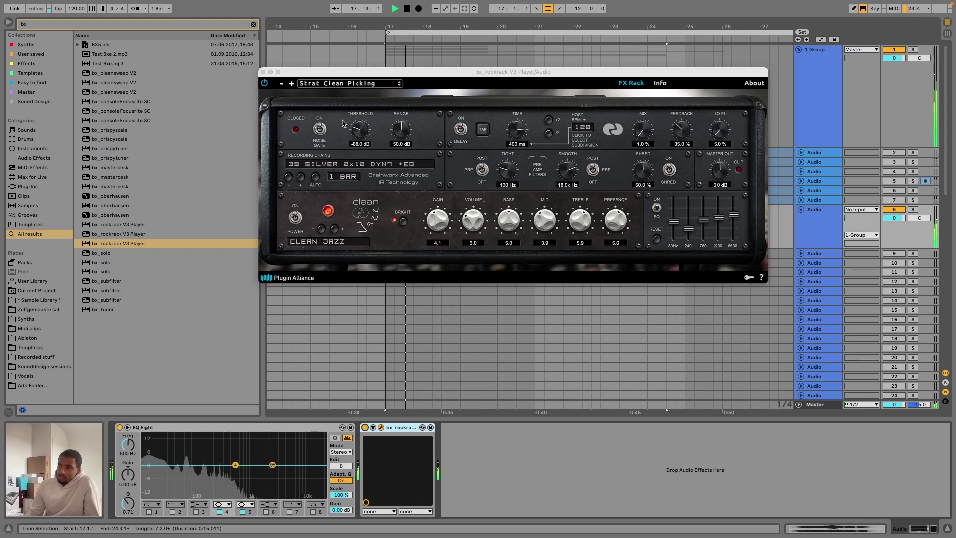
# - Load the Paula rocks preset in bx_rockrack and play the track 8 clip from bar 19
pyautogui.click(347, 84)
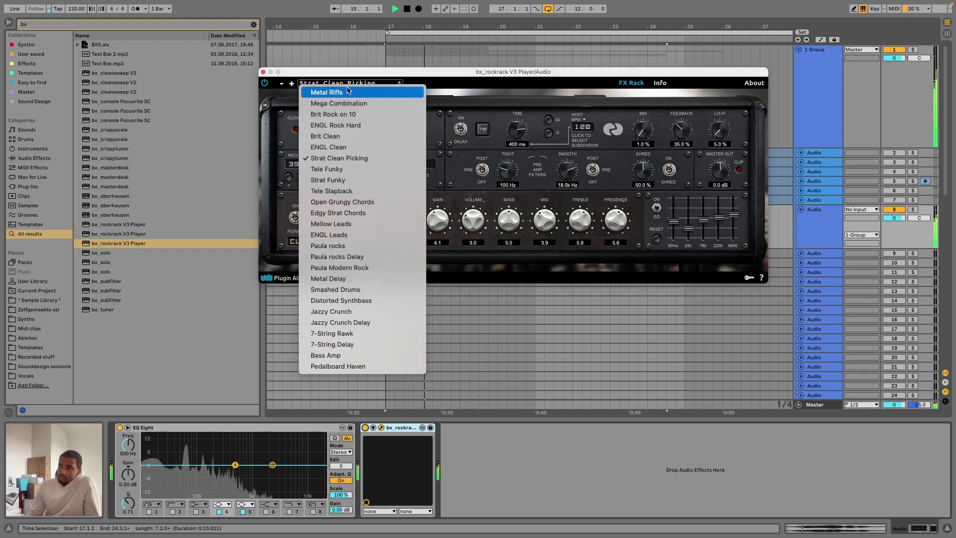
pyautogui.click(339, 250)
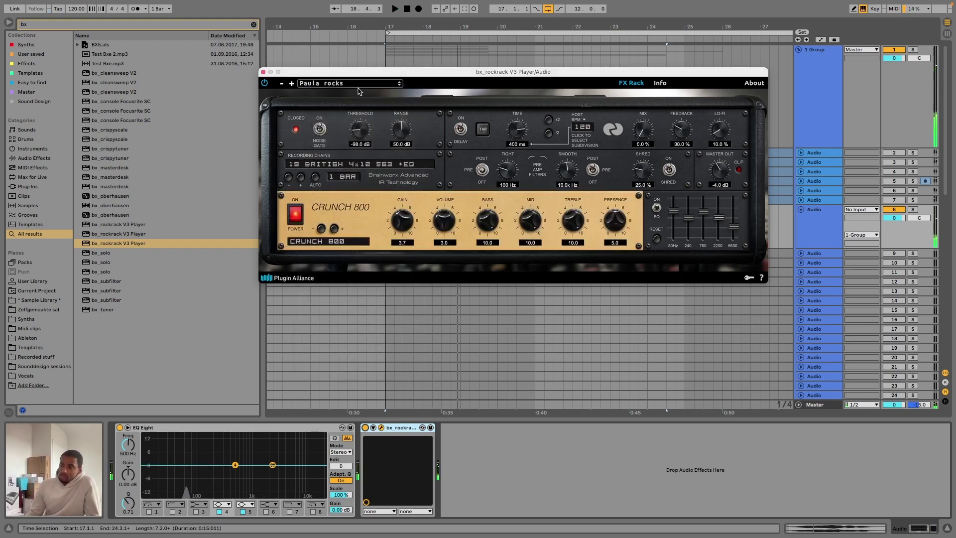
pyautogui.moveTo(389, 72); pyautogui.dragTo(393, 266)
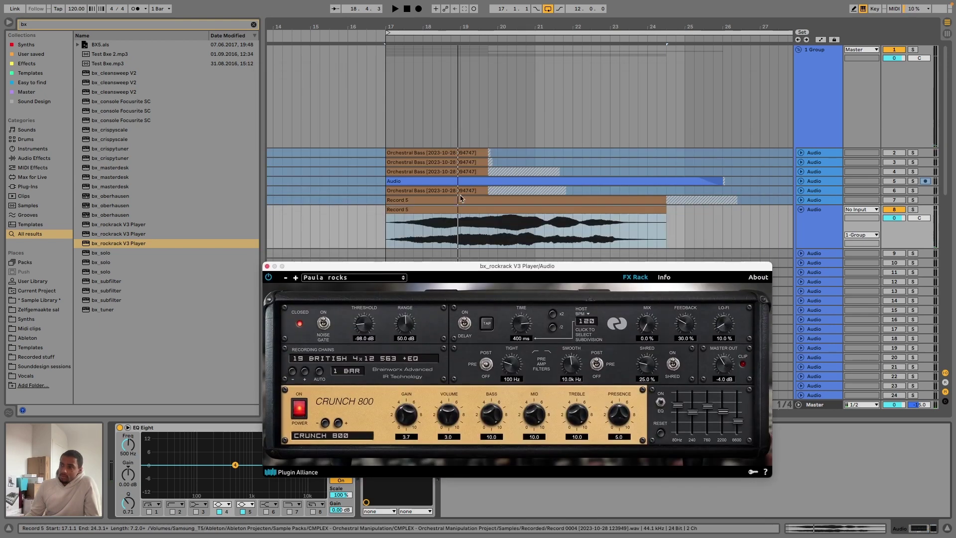
pyautogui.click(461, 217)
pyautogui.click(461, 217)
pyautogui.press('space')
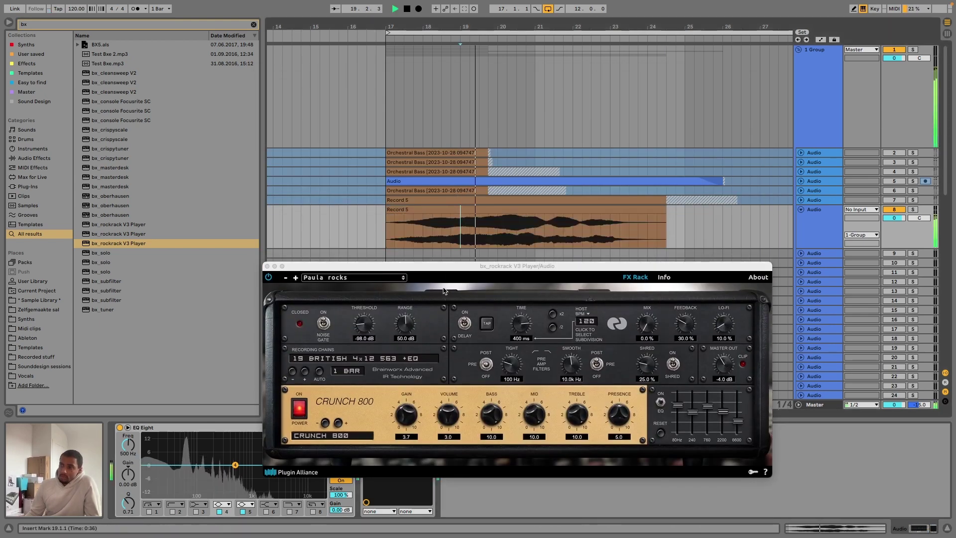
# - Load the Smashed Drums preset in bx_rockrack and close the plugin window
pyautogui.click(328, 277)
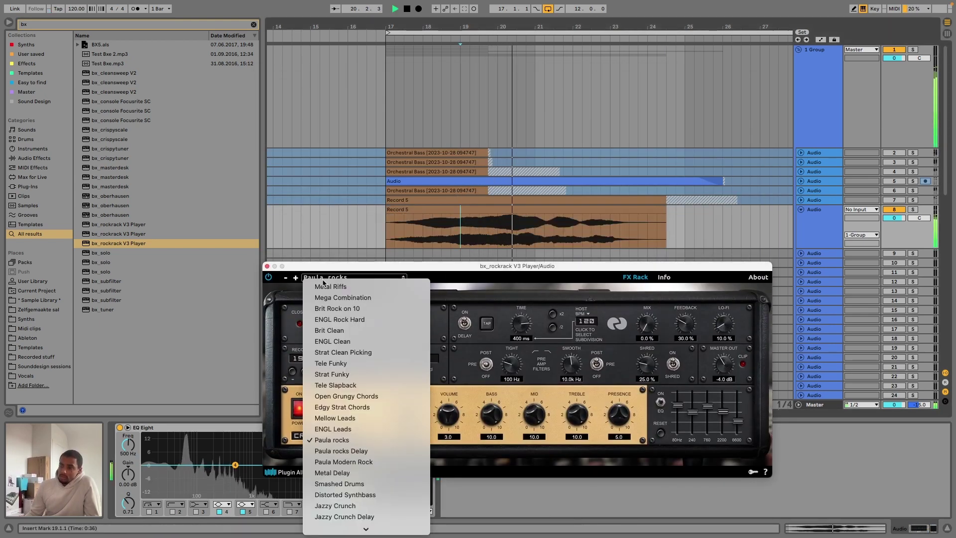
pyautogui.click(354, 483)
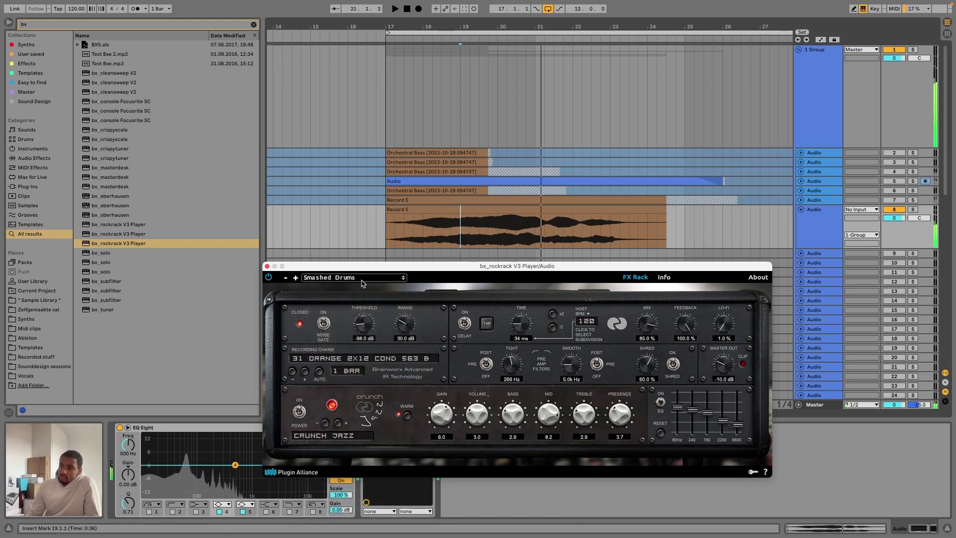
pyautogui.click(266, 266)
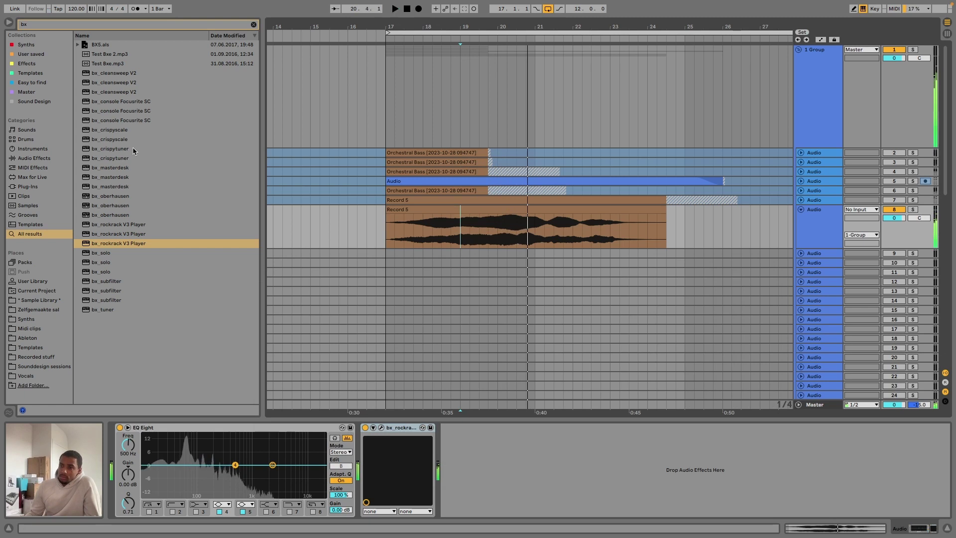
# - Add bx_crispytuner after the bypassed bx_rockrack on track 8 and listen to it from bar 19
pyautogui.moveTo(118, 151); pyautogui.dragTo(128, 150)
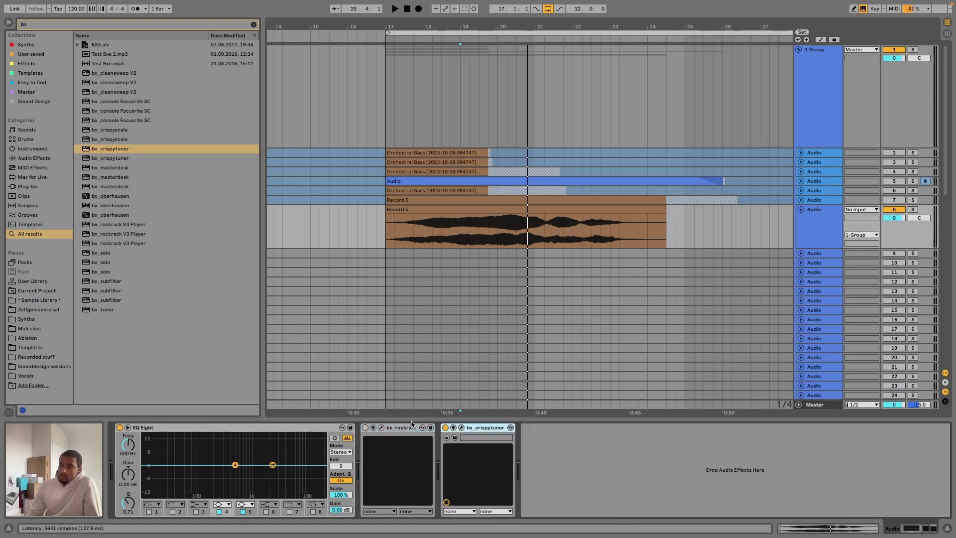
pyautogui.press('space')
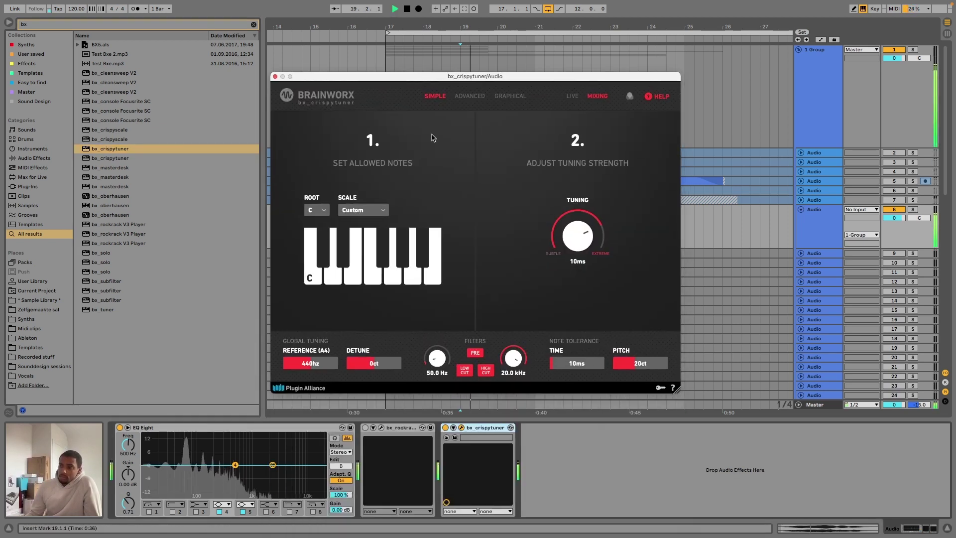
pyautogui.click(446, 427)
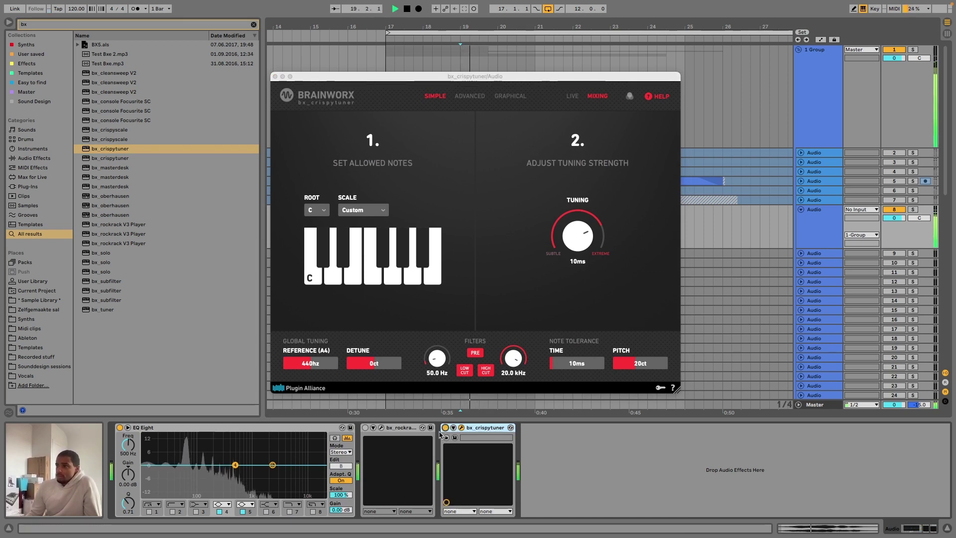
pyautogui.click(631, 97)
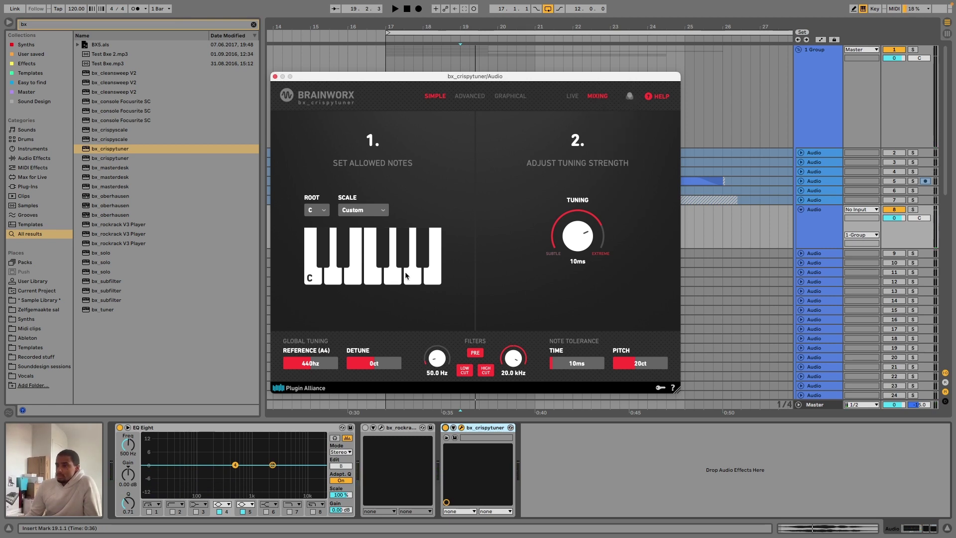
# - Set the bx_crispytuner scale to Minor and, in the Advanced view, set Tightness to 16 ms during playback
pyautogui.click(363, 209)
pyautogui.click(368, 249)
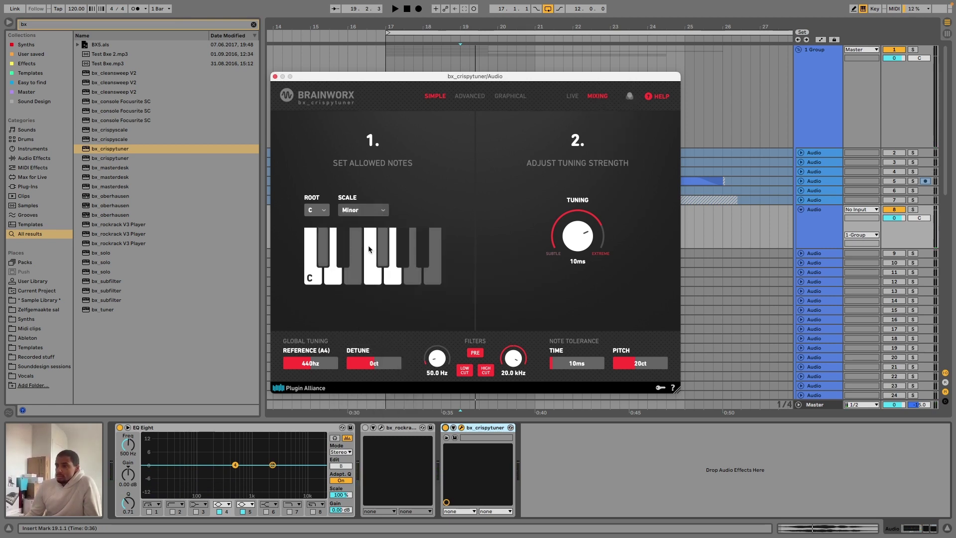
pyautogui.press('space')
pyautogui.click(470, 96)
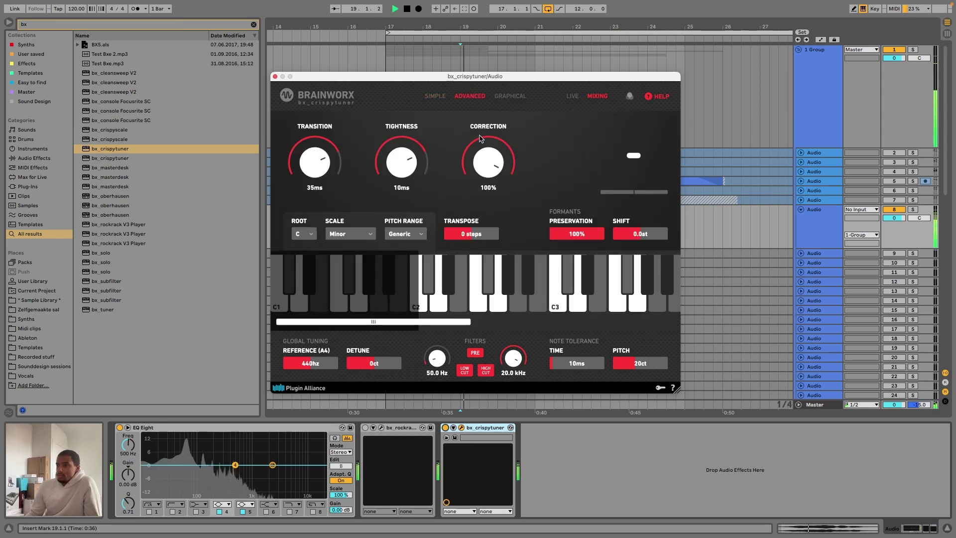
pyautogui.moveTo(407, 160)
pyautogui.mouseDown()
pyautogui.moveTo(410, 186)
pyautogui.moveTo(404, 164)
pyautogui.mouseUp()
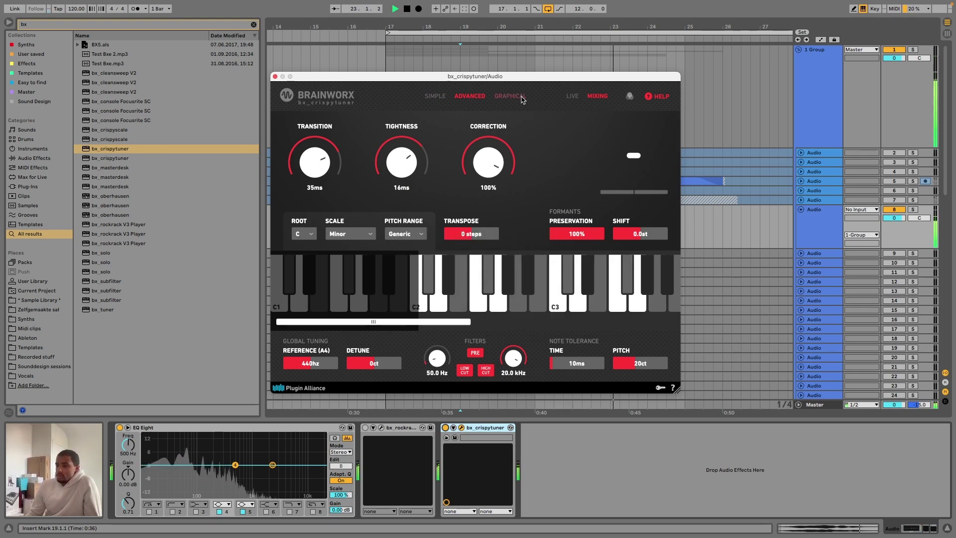
# - Play the track 8 clip from bar 17 and show the Graphical view of bx_crispytuner
pyautogui.moveTo(504, 79); pyautogui.dragTo(507, 307)
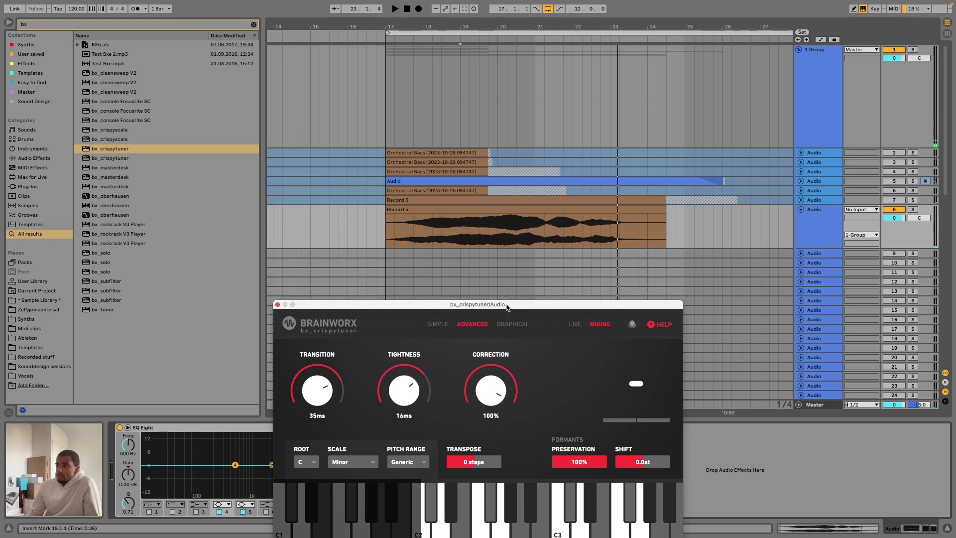
pyautogui.doubleClick(490, 242)
pyautogui.press('space')
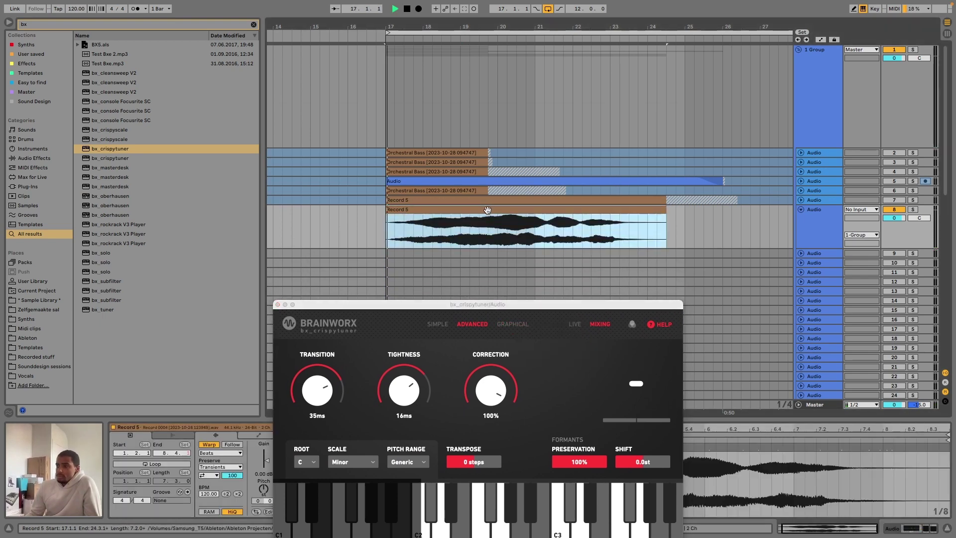
pyautogui.moveTo(510, 311); pyautogui.dragTo(508, 181)
pyautogui.click(511, 195)
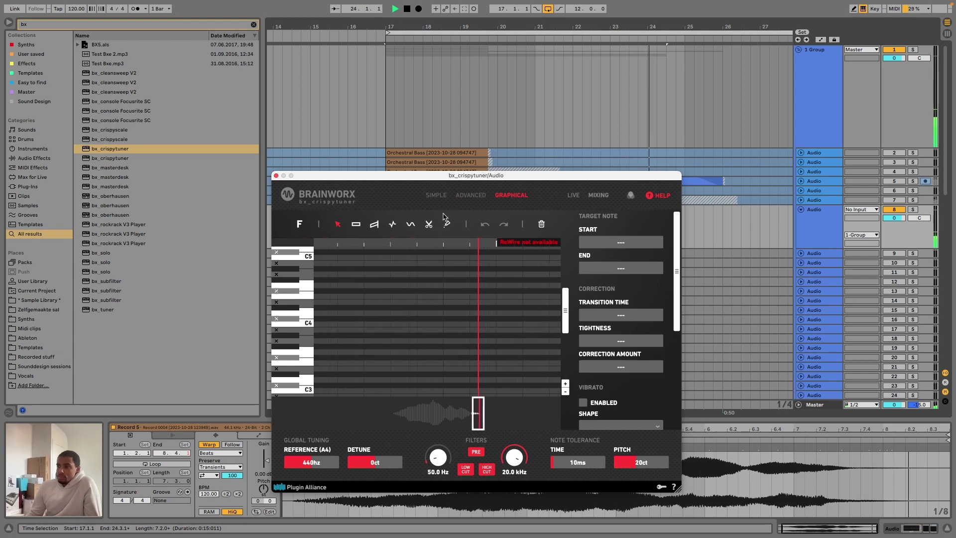
# - Change the bx_crispytuner scale from Minor to one allowing every note and return to the Graphical view
pyautogui.click(433, 211)
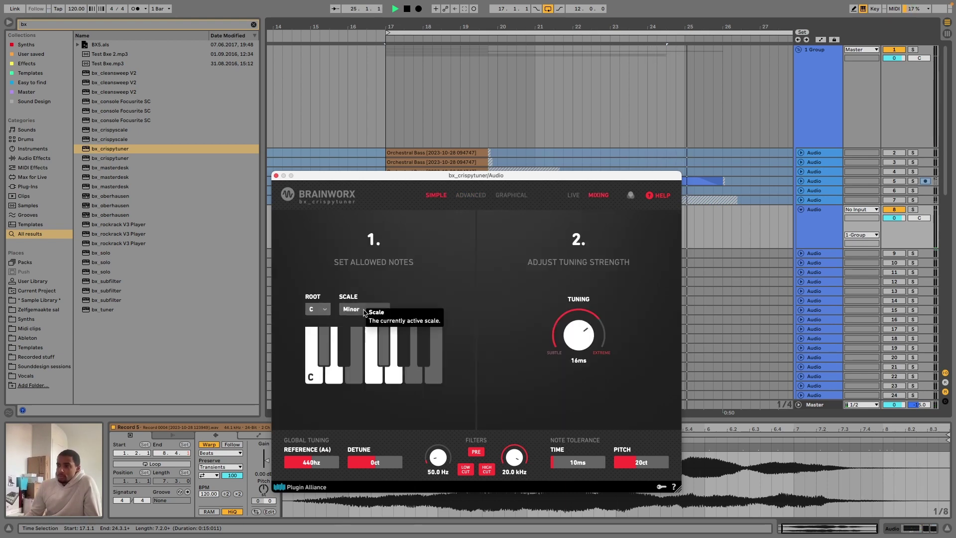
pyautogui.click(364, 309)
pyautogui.click(353, 321)
pyautogui.click(511, 195)
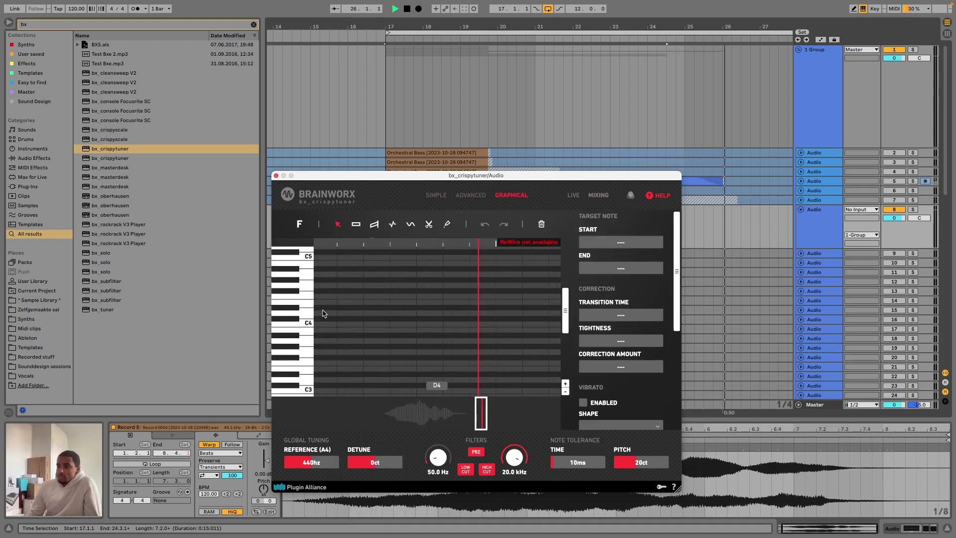
# - Stop playback and examine the graphical pitch grid across its note range and timeline
pyautogui.press('space')
pyautogui.hscroll(-3, 384, 323)
pyautogui.scroll(4, 383, 324)
pyautogui.scroll(-10, 383, 323)
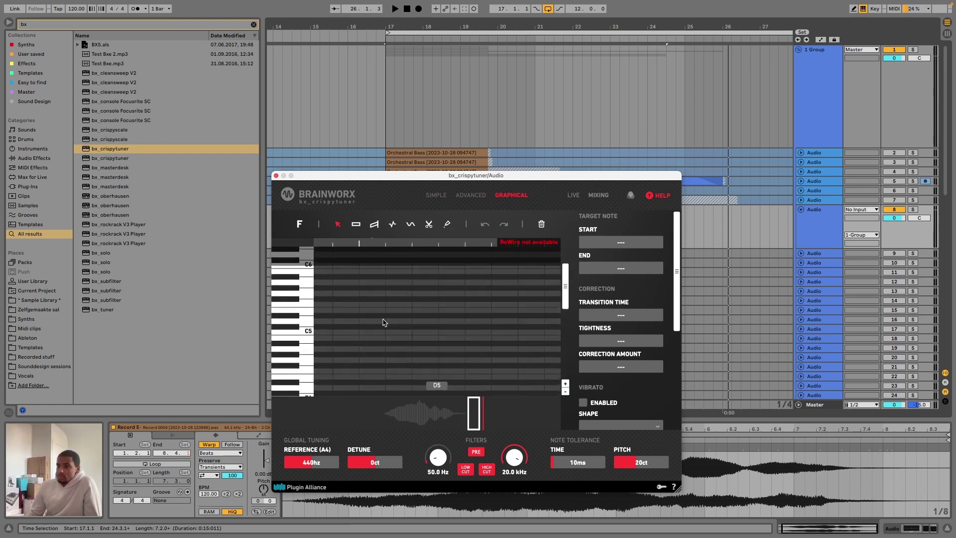
pyautogui.hscroll(-2, 386, 321)
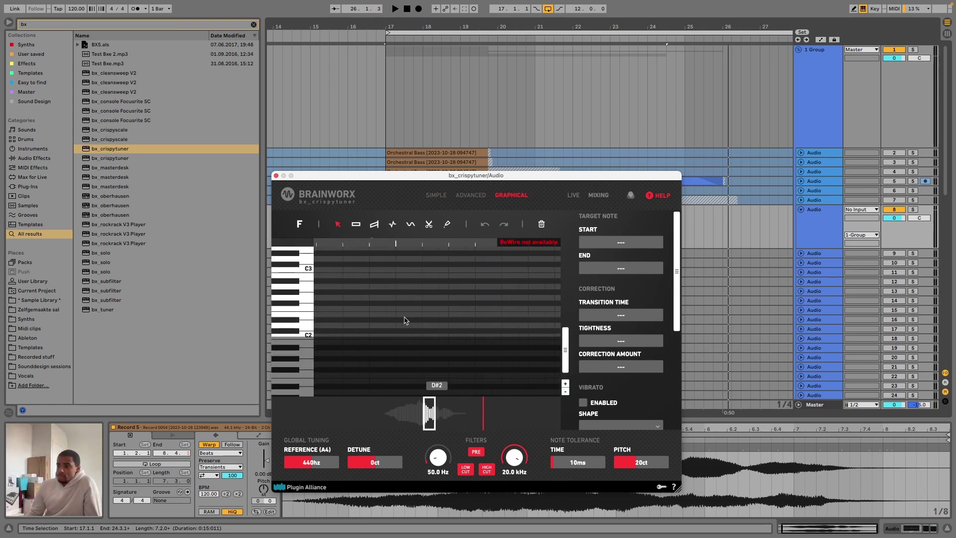
pyautogui.scroll(10, 404, 320)
pyautogui.hscroll(-1, 401, 321)
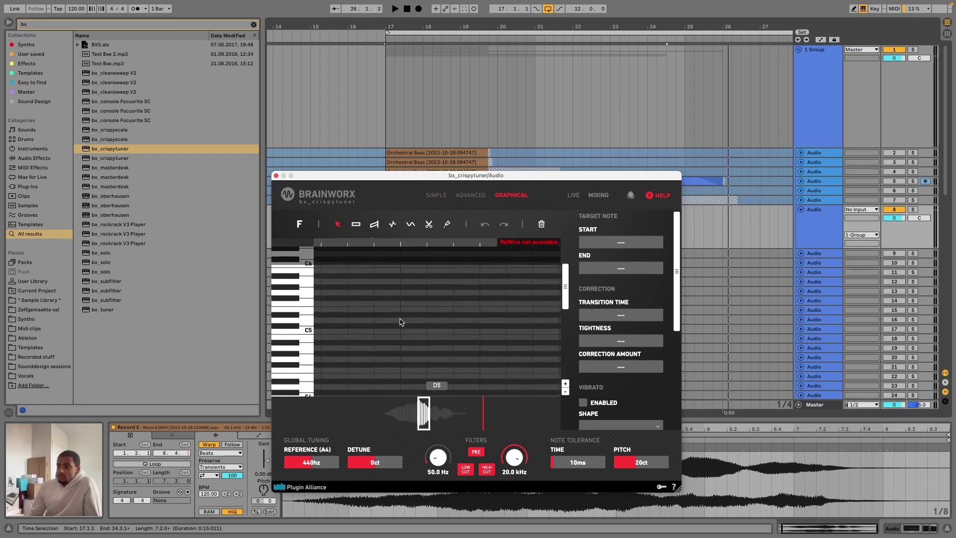
pyautogui.scroll(1, 401, 322)
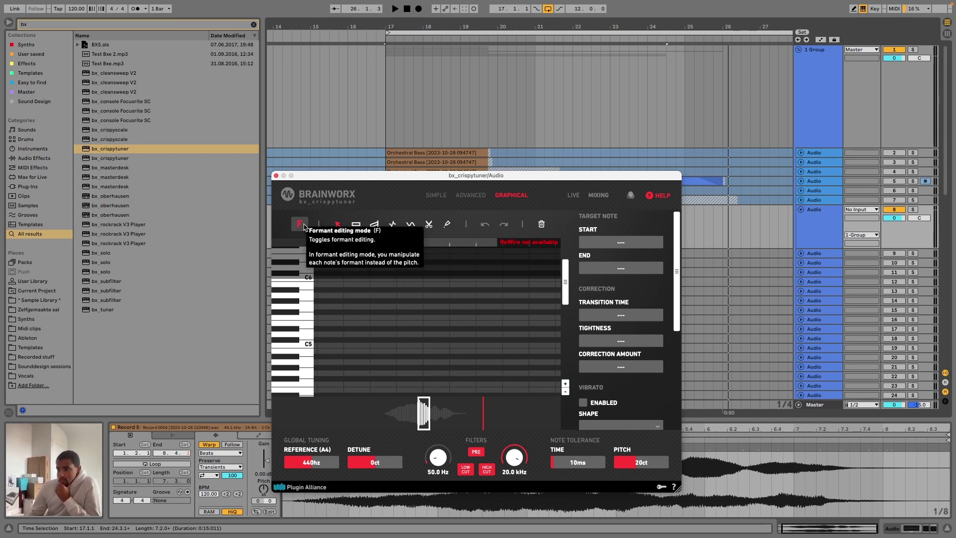
# - Turn on formant editing, replay the clip briefly and choose the rectangular note tool for the waveform's middle section
pyautogui.click(304, 227)
pyautogui.press('space')
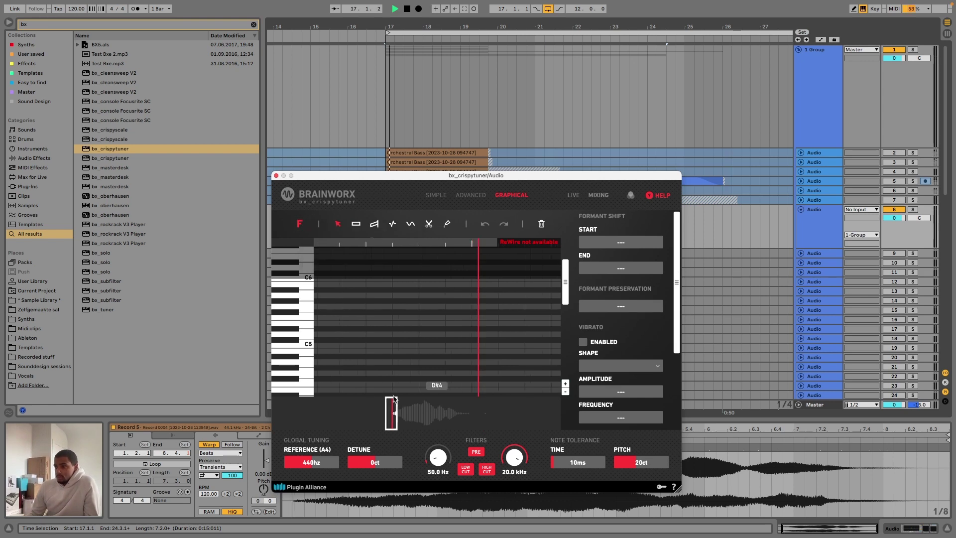
pyautogui.press('space')
pyautogui.moveTo(398, 410); pyautogui.dragTo(437, 410)
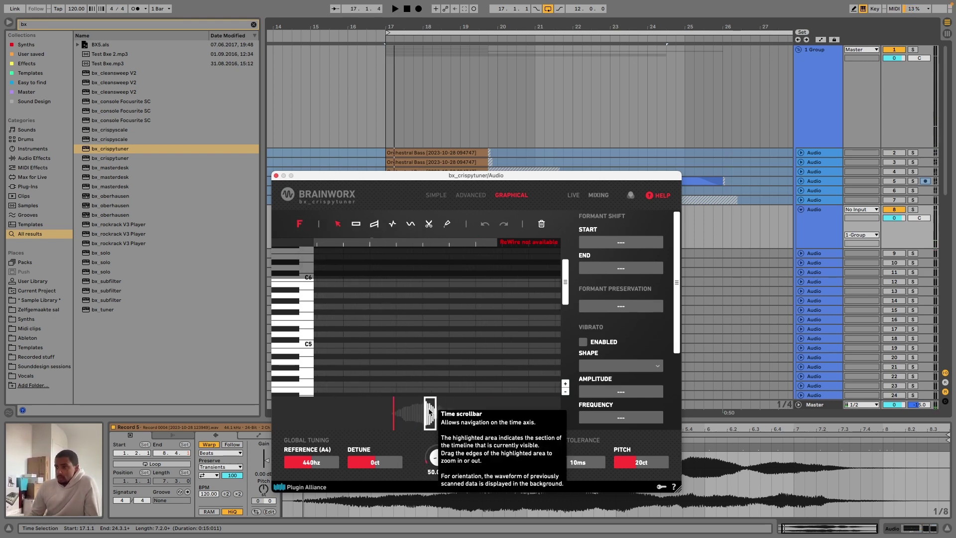
pyautogui.click(356, 224)
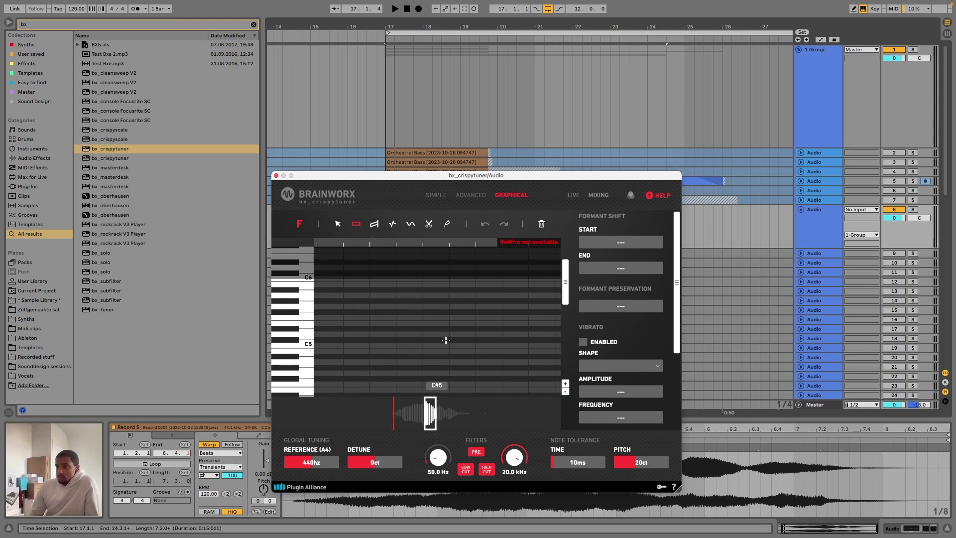
pyautogui.scroll(-10, 435, 317)
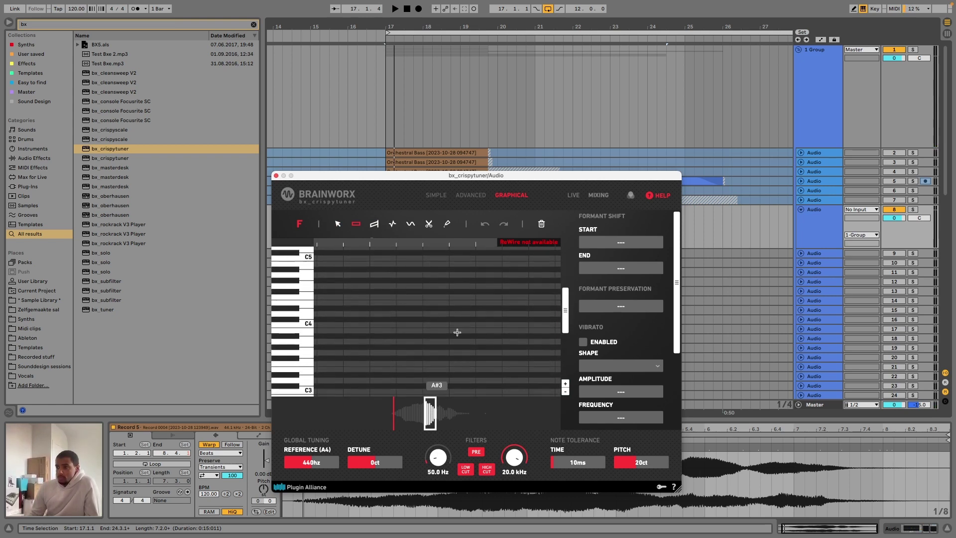
pyautogui.scroll(10, 457, 334)
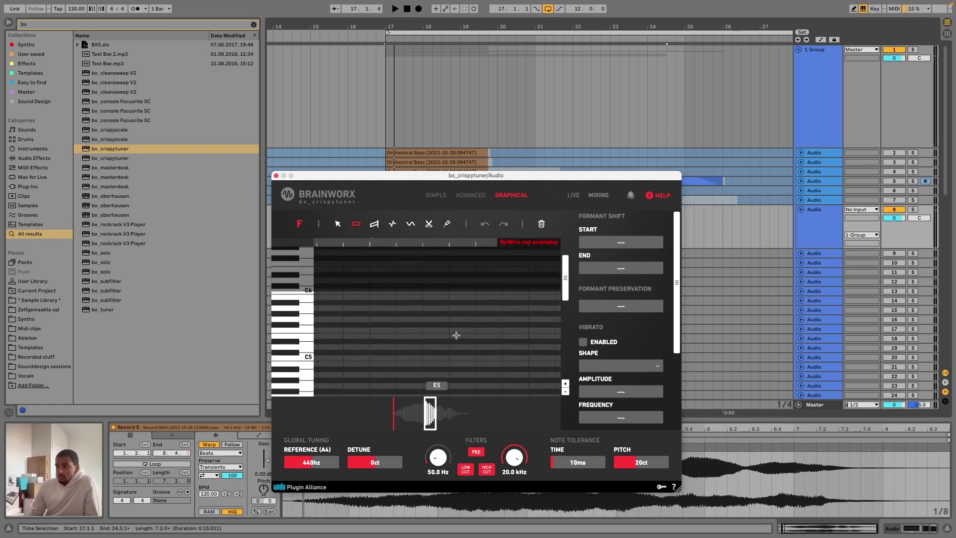
# - Close the bx_crispytuner window, delete the plugin from track 8 and turn bx_rockrack back on
pyautogui.click(276, 176)
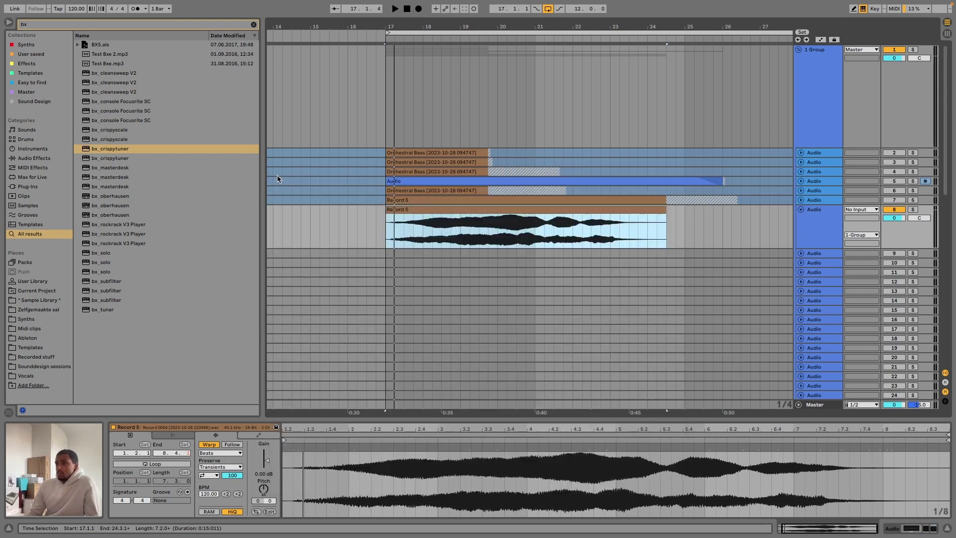
pyautogui.click(725, 246)
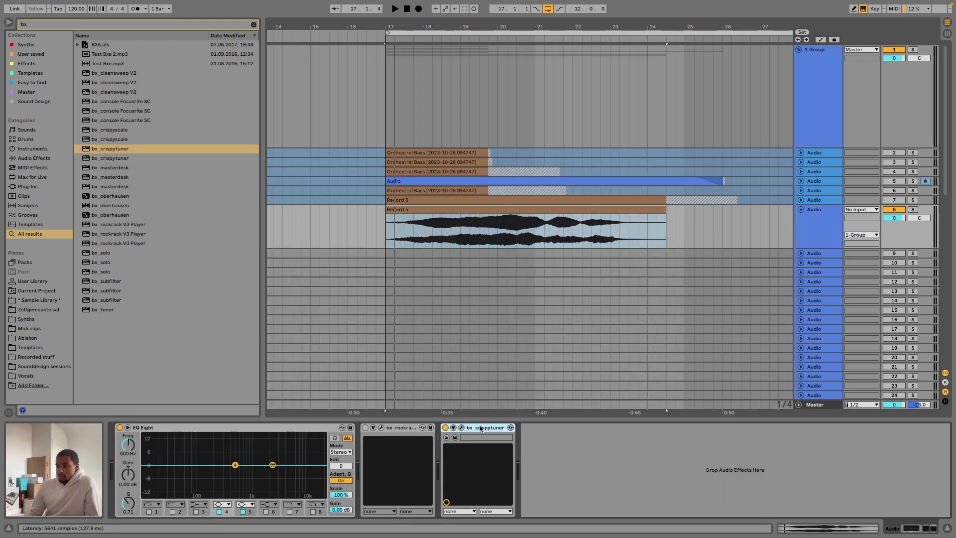
pyautogui.press('Delete')
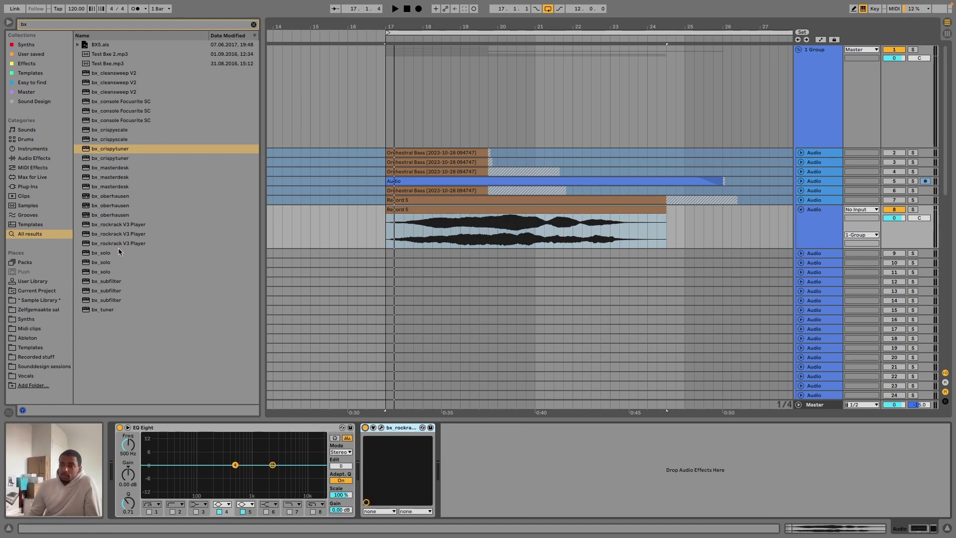
# - Load the bx_oberhausen instrument onto a new track 55 and select the Record 5 clip on track 52
pyautogui.click(113, 216)
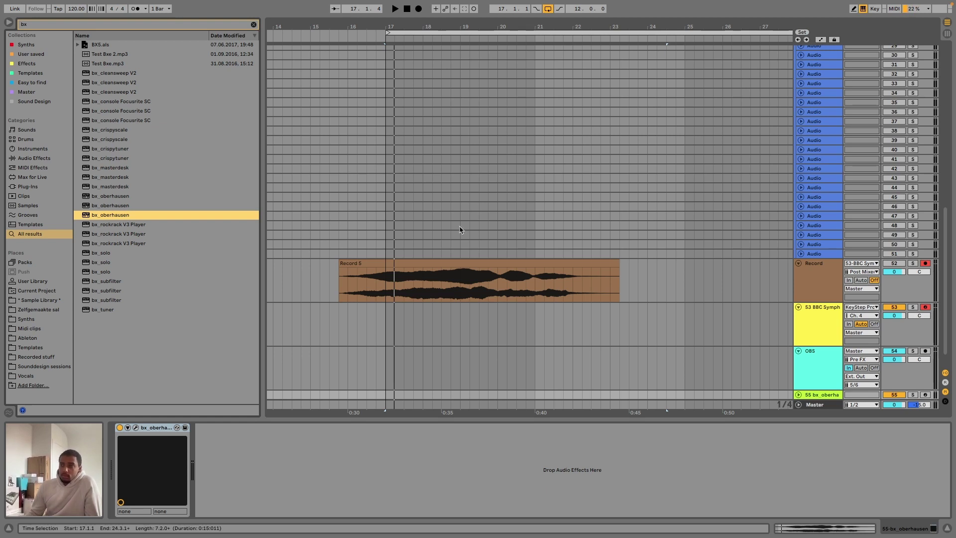
pyautogui.click(430, 263)
pyautogui.scroll(10, 430, 261)
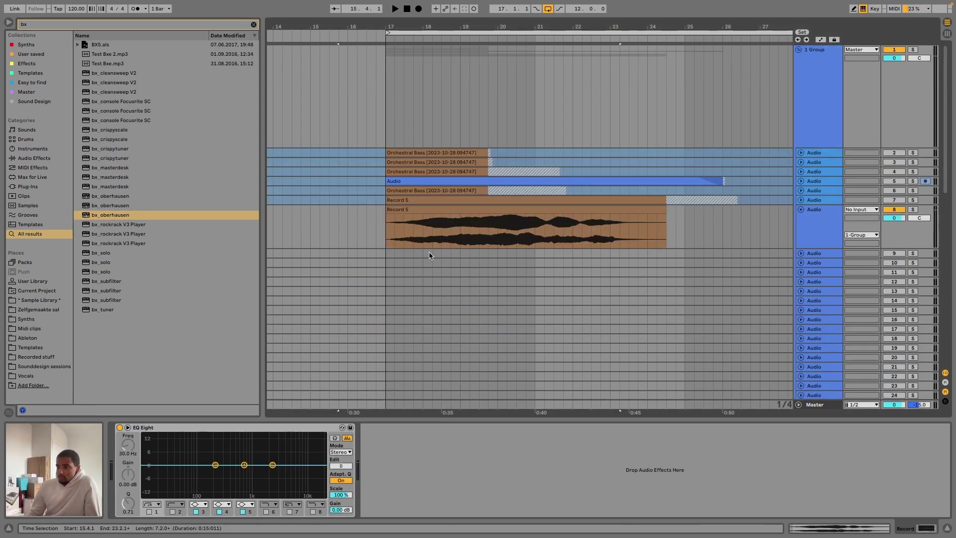
# - Start playing the Record 5 clip on track 8 and delete the bx_oberhausen instrument track 55
pyautogui.click(422, 210)
pyautogui.press('space')
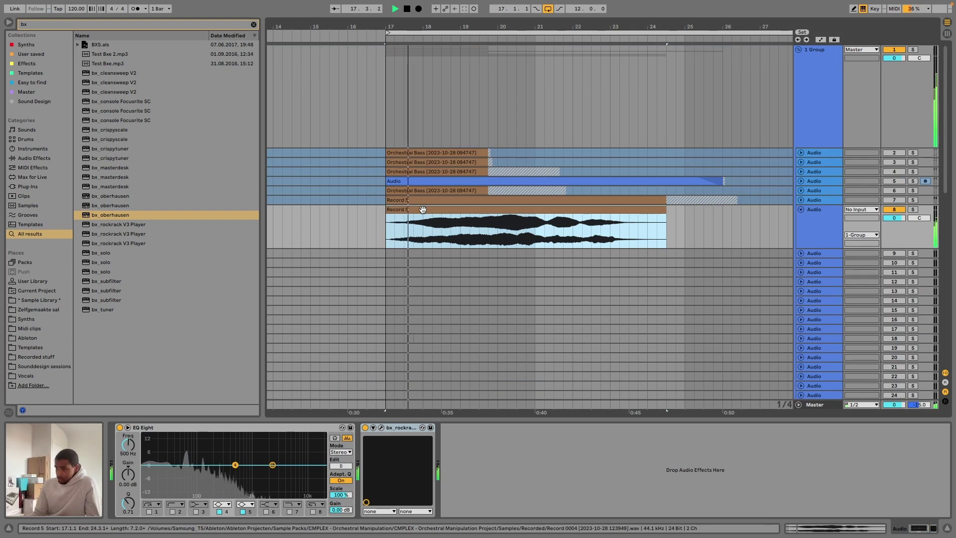
pyautogui.scroll(-10, 580, 273)
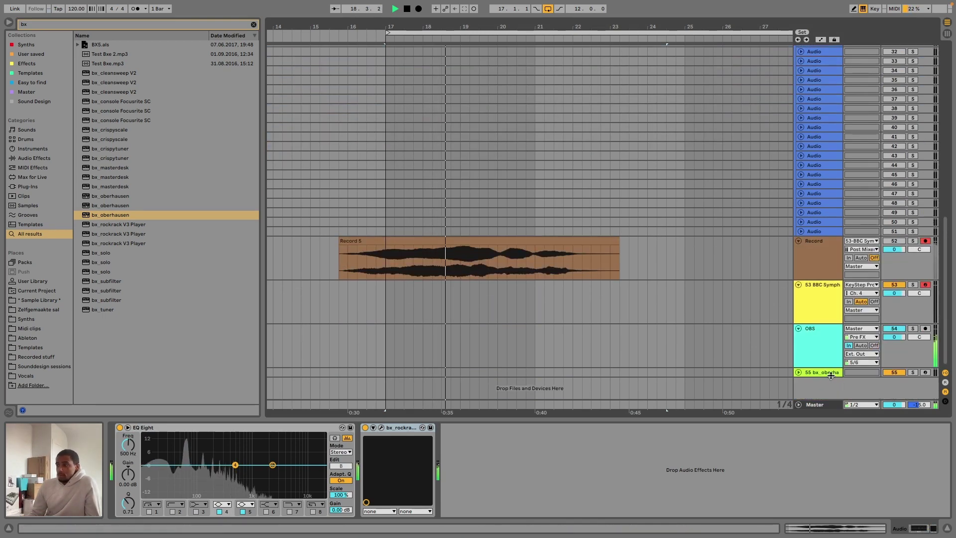
pyautogui.click(830, 373)
pyautogui.click(761, 342)
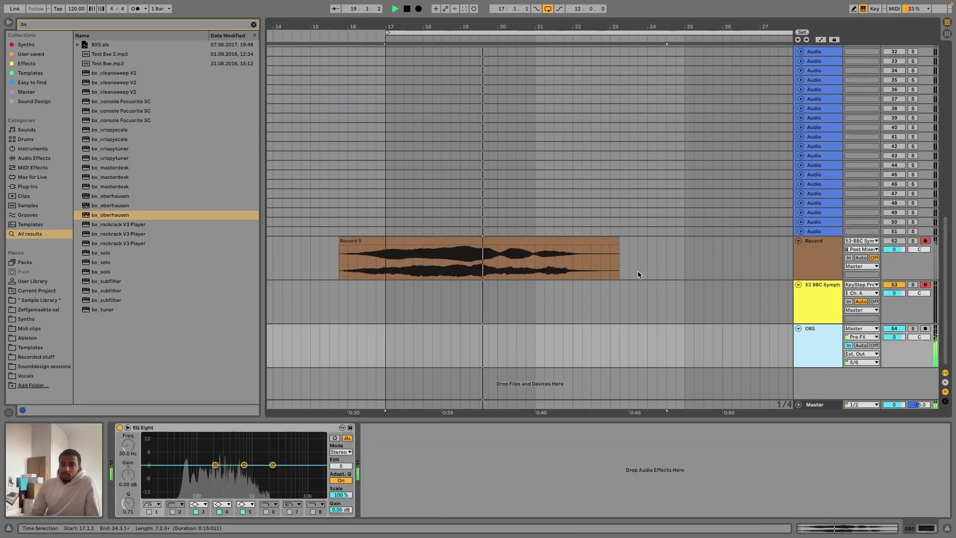
pyautogui.scroll(10, 640, 279)
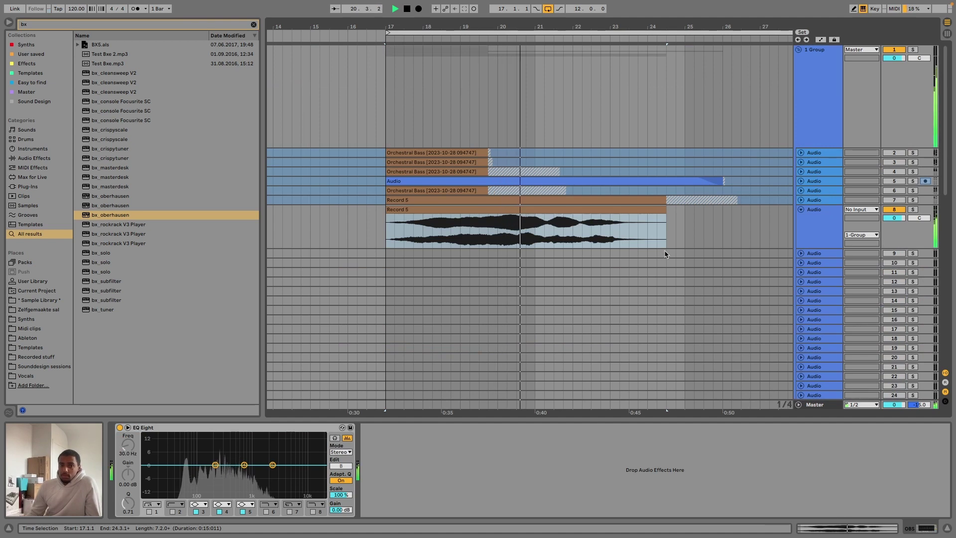
# - Load kHs Reverser onto track 8, set its reversed section length to 1/8 and adjust its crossfade and mix
pyautogui.click(829, 228)
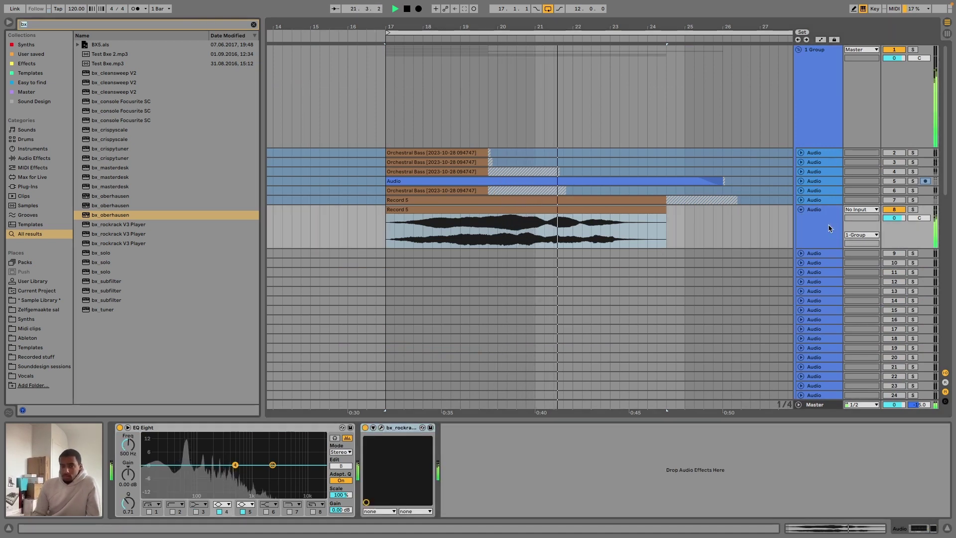
pyautogui.hotkey('ctrl', 'f')
pyautogui.write('khs r')
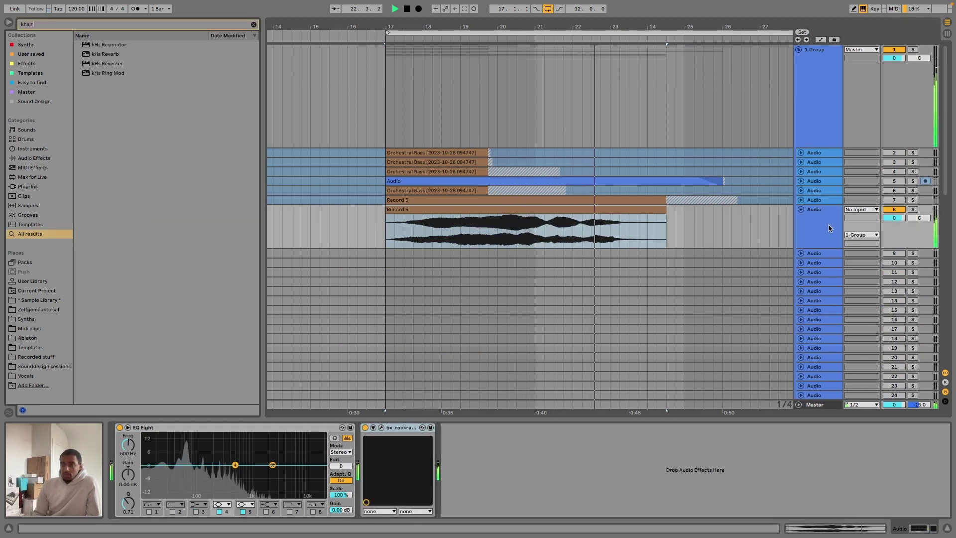
pyautogui.press('Down')
pyautogui.press('Down')
pyautogui.press('Down')
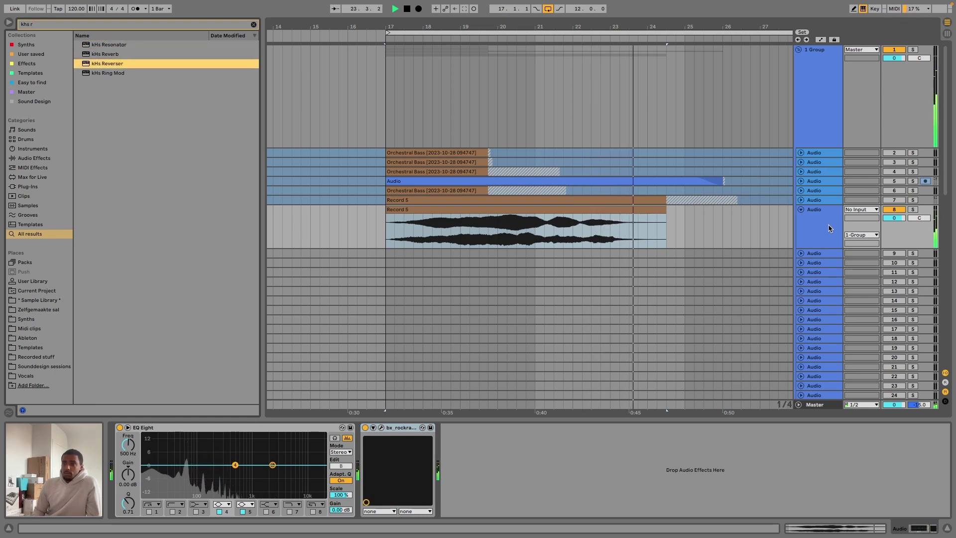
pyautogui.press('Return')
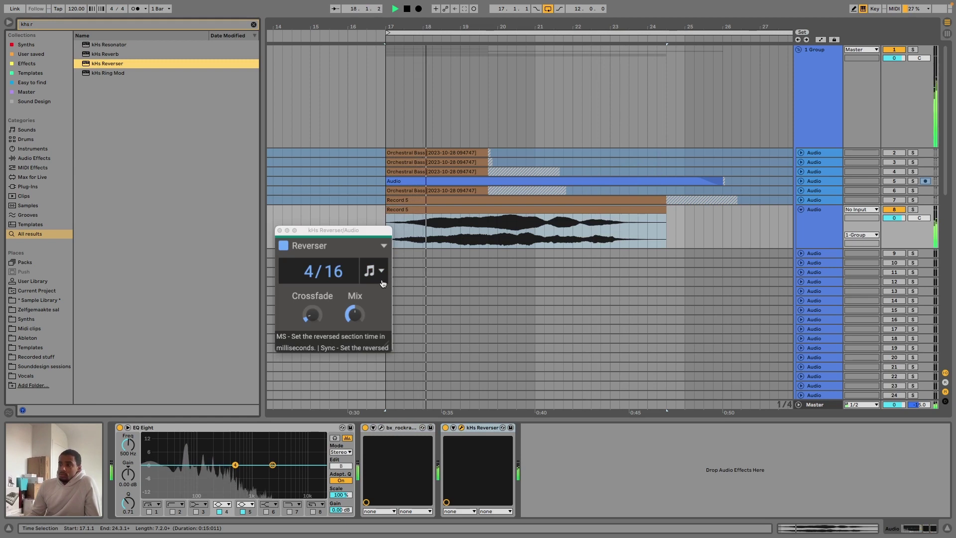
pyautogui.moveTo(313, 316); pyautogui.dragTo(333, 273)
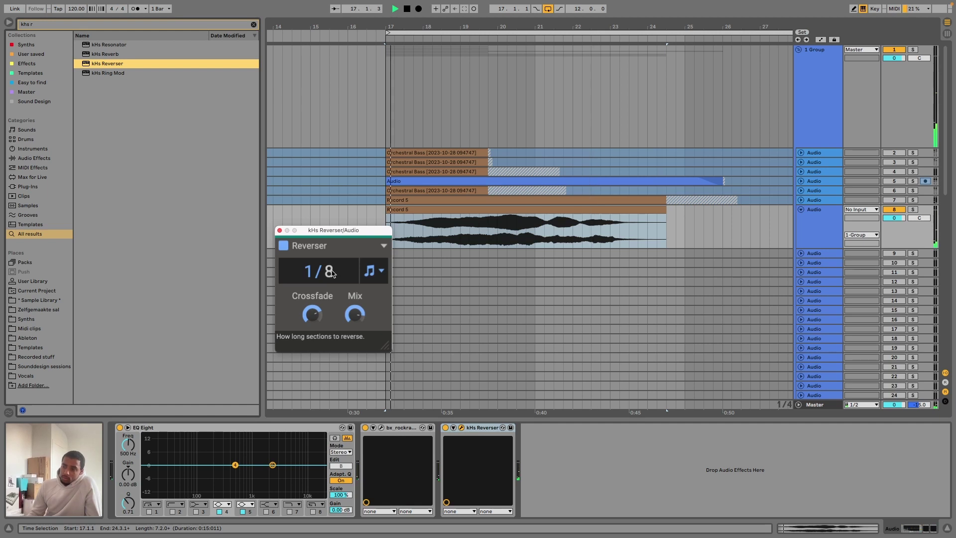
pyautogui.moveTo(312, 314); pyautogui.dragTo(312, 321)
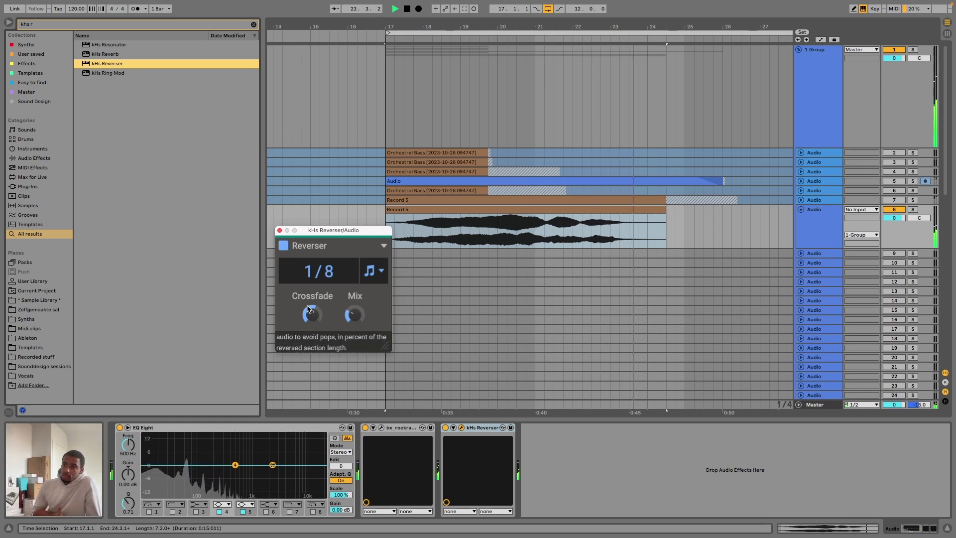
# - Duplicate the Reverser on track 8 to make six instances and set the last two to 3/8 and 2/8
pyautogui.doubleClick(486, 430)
pyautogui.press('super+d')
pyautogui.press('super+d')
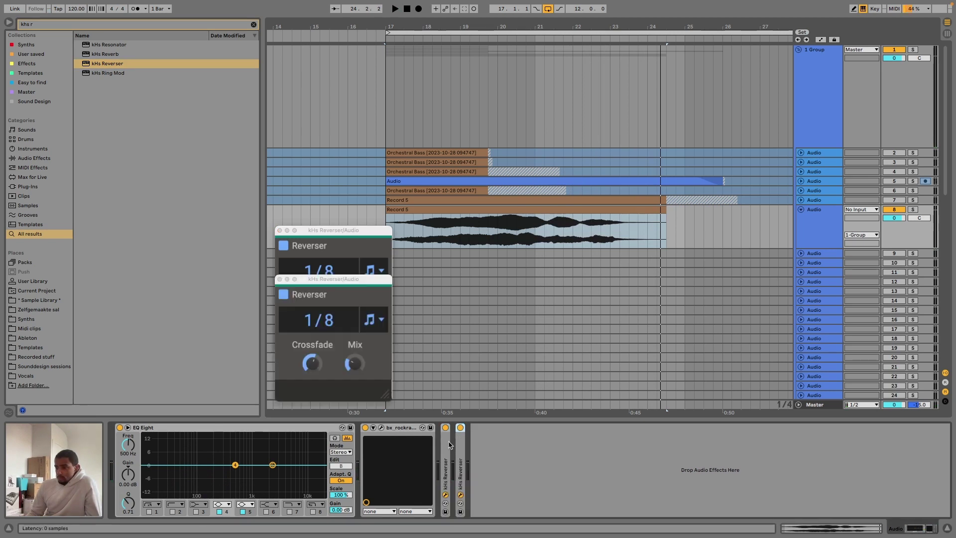
pyautogui.press('super+d')
pyautogui.press('super+d')
pyautogui.press('super+d')
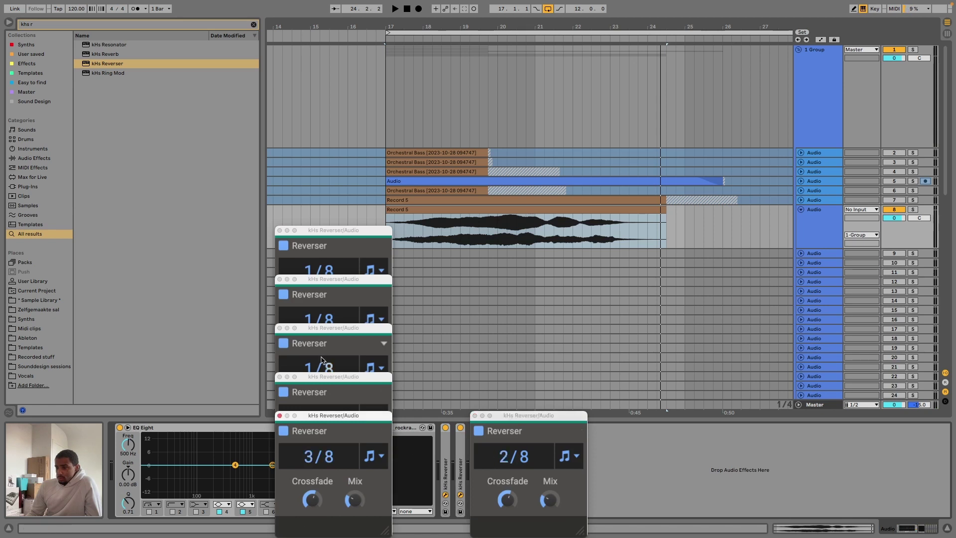
# - Set the fourth Reverser to 4/8, the third to 1/16 and the first two to 2/16, and restart playback
pyautogui.moveTo(330, 376); pyautogui.dragTo(551, 294)
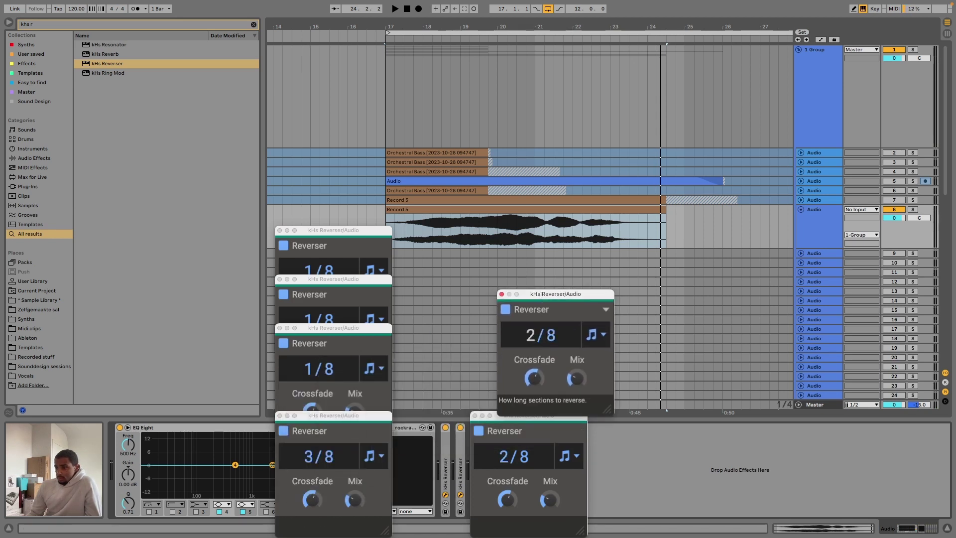
pyautogui.moveTo(324, 368); pyautogui.dragTo(324, 373)
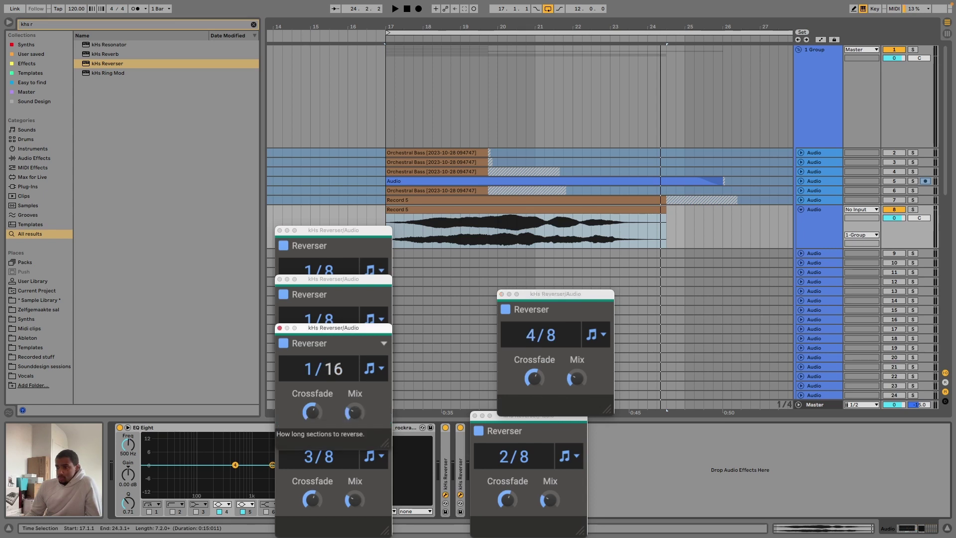
pyautogui.moveTo(312, 320); pyautogui.dragTo(313, 327)
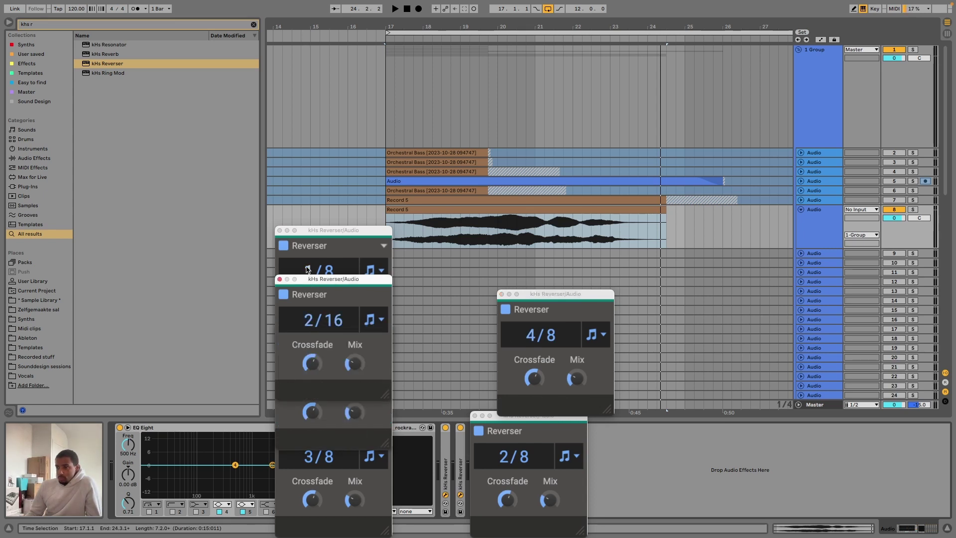
pyautogui.moveTo(307, 269); pyautogui.dragTo(340, 271)
pyautogui.press('space')
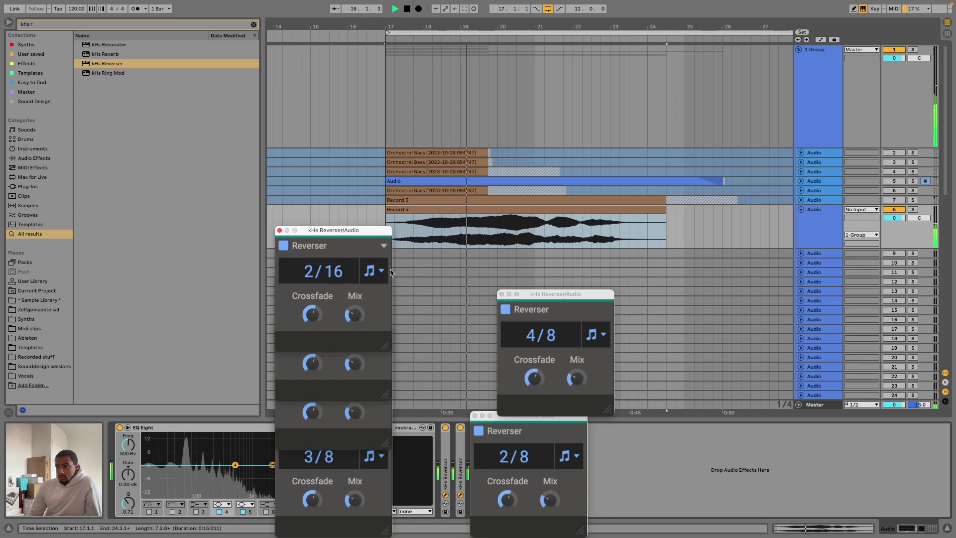
# - Rearrange the overlapping Reverser plugin windows and close all six of them
pyautogui.moveTo(548, 294); pyautogui.dragTo(456, 198)
pyautogui.moveTo(491, 413); pyautogui.dragTo(470, 216)
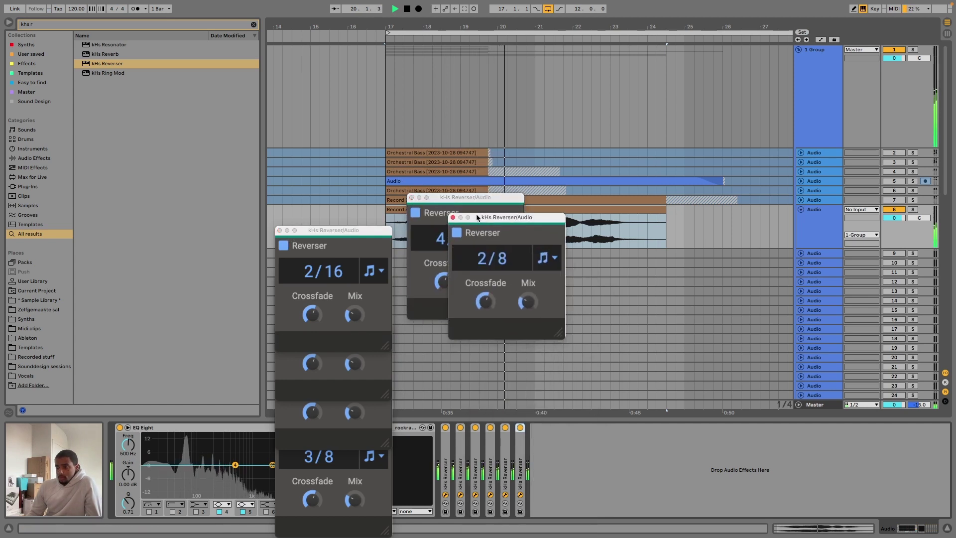
pyautogui.click(279, 231)
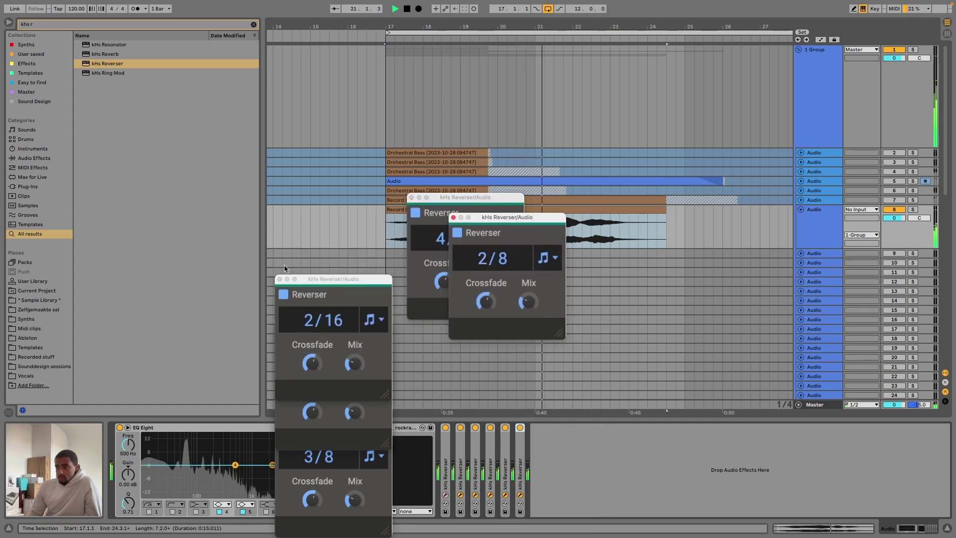
pyautogui.click(279, 278)
pyautogui.click(280, 328)
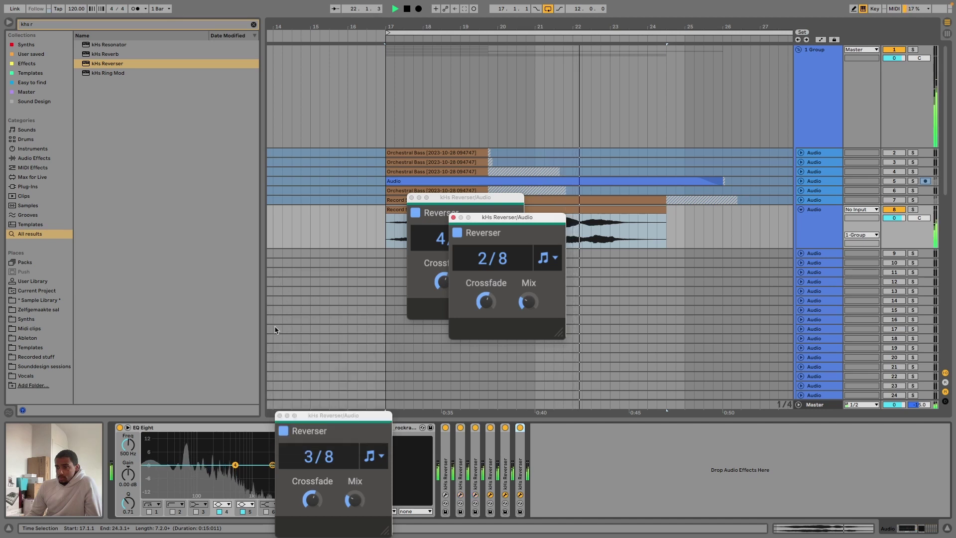
pyautogui.click(279, 416)
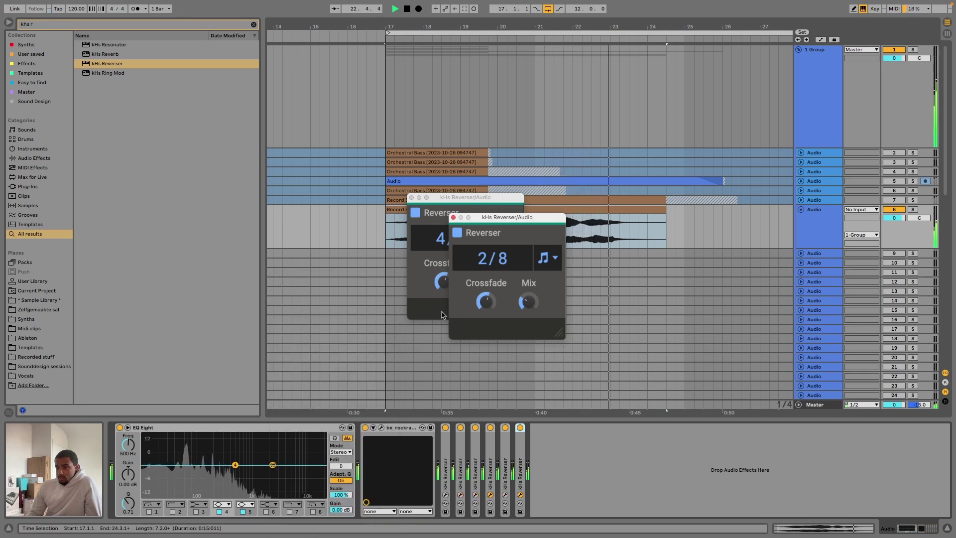
pyautogui.click(453, 217)
pyautogui.click(411, 197)
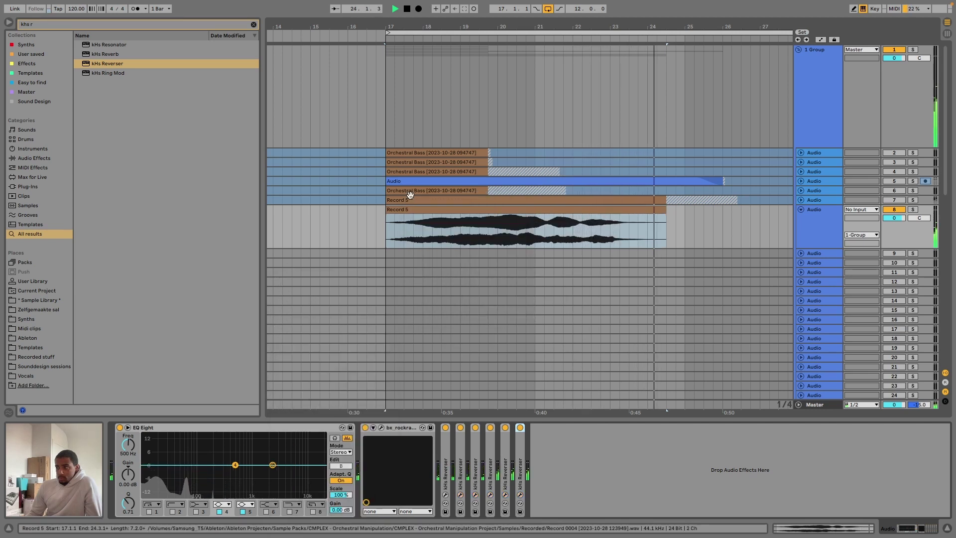
# - Open bx_rockrack, move it behind the six Reversers in track 8's chain and raise its master output to 3.1 dB
pyautogui.click(381, 428)
pyautogui.moveTo(399, 317); pyautogui.dragTo(304, 97)
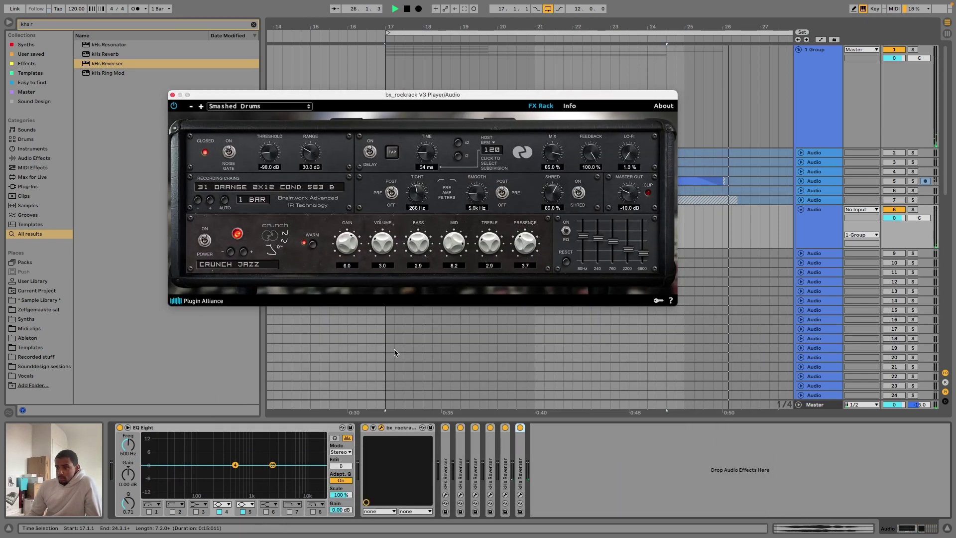
pyautogui.moveTo(399, 427); pyautogui.dragTo(527, 427)
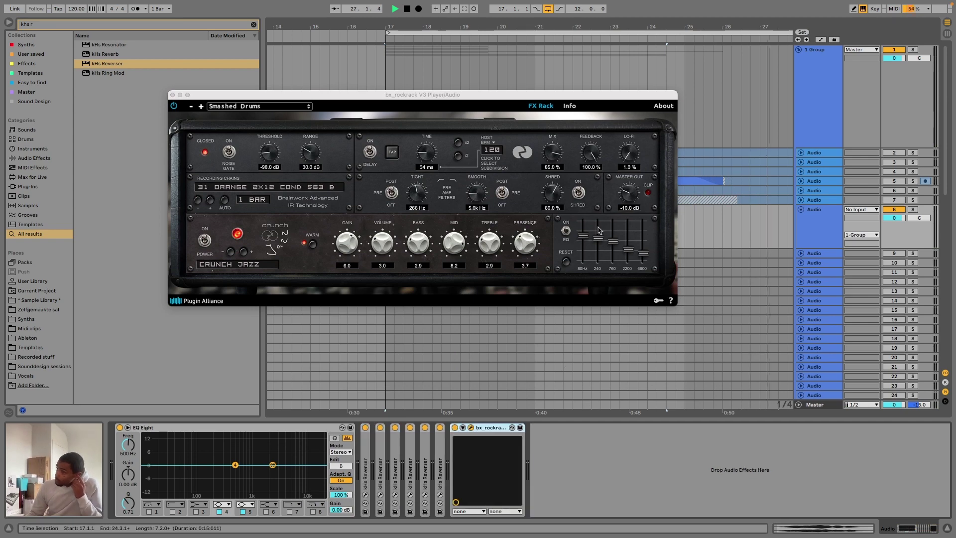
pyautogui.click(293, 188)
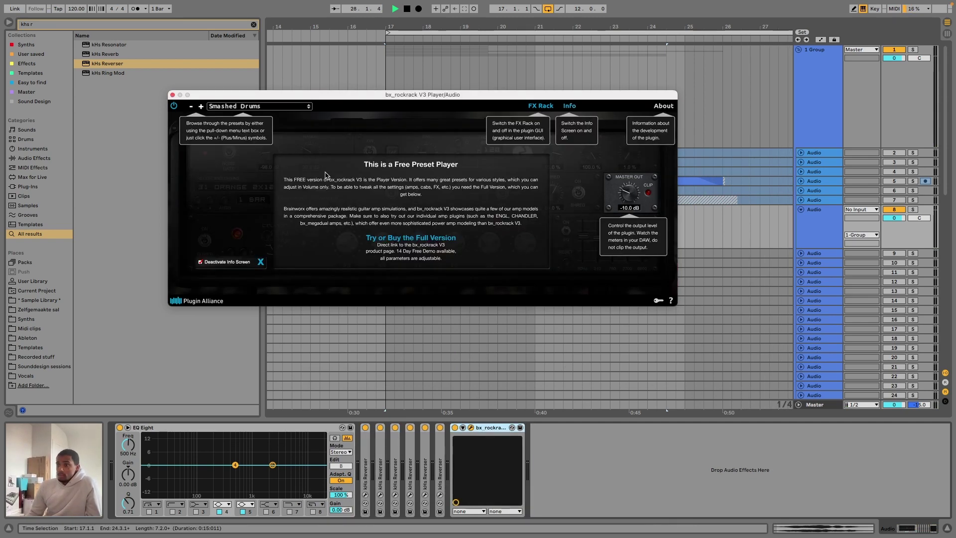
pyautogui.click(634, 156)
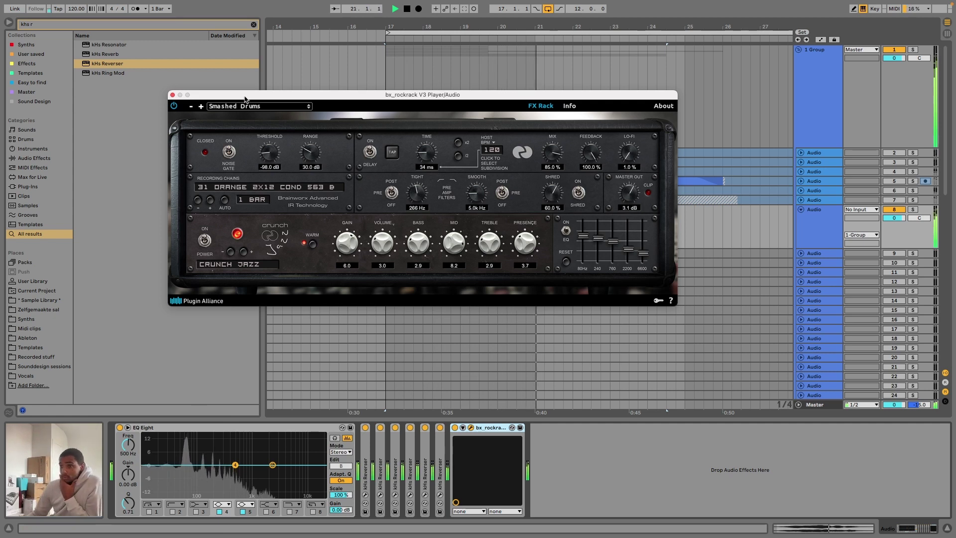
# - Audition bx_rockrack presets from Distorted Synthbass through to Brit Rock on 10, keep the last one and close the plugin window
pyautogui.click(200, 107)
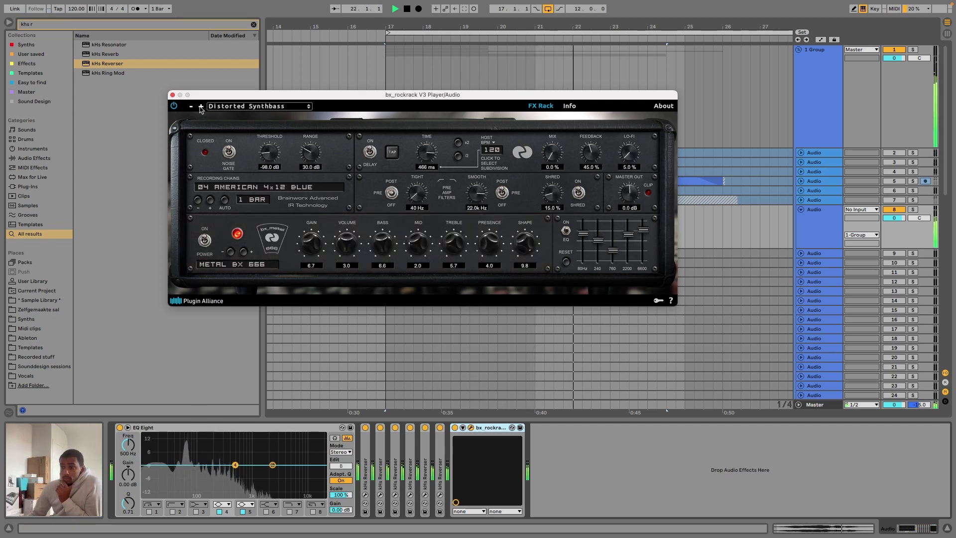
pyautogui.click(201, 106)
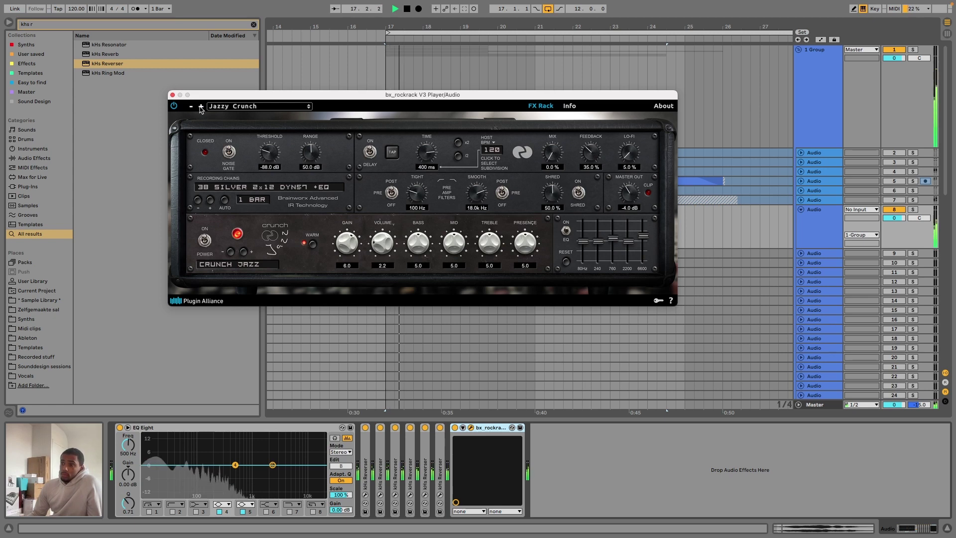
pyautogui.click(201, 107)
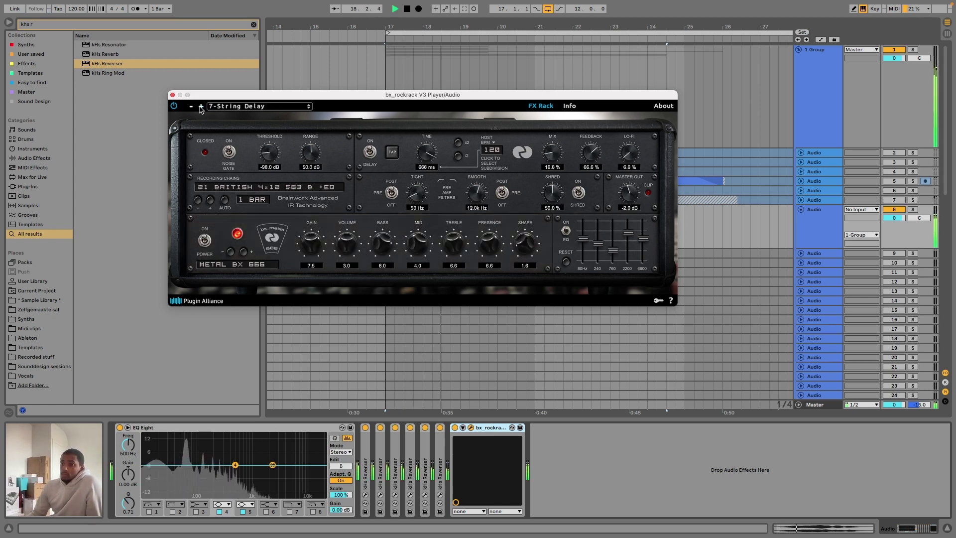
pyautogui.click(200, 107)
pyautogui.click(201, 107)
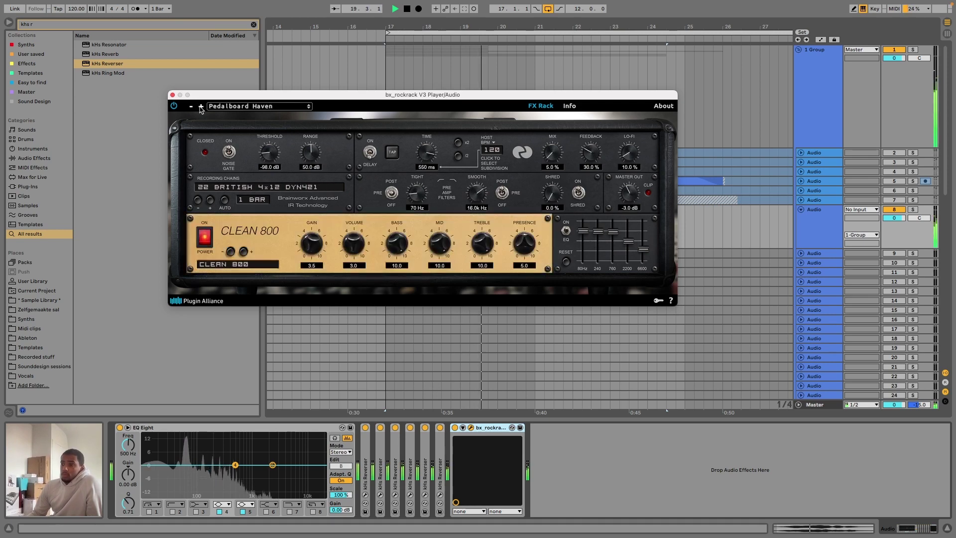
pyautogui.click(200, 106)
pyautogui.click(200, 106)
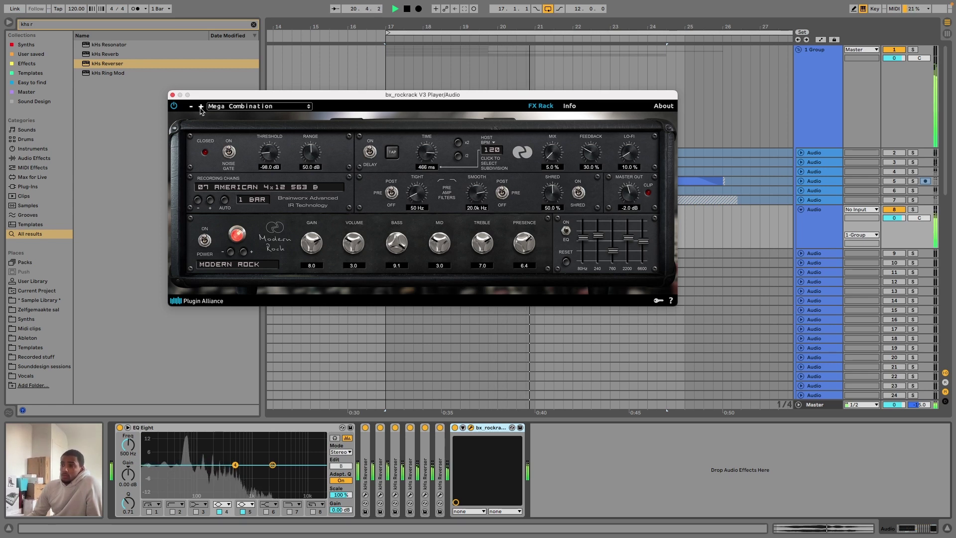
pyautogui.click(201, 107)
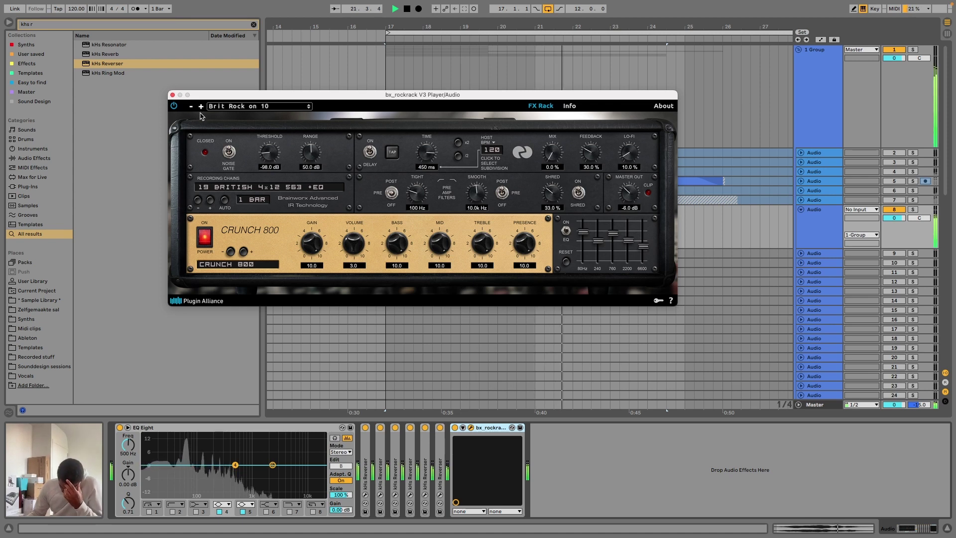
pyautogui.click(172, 95)
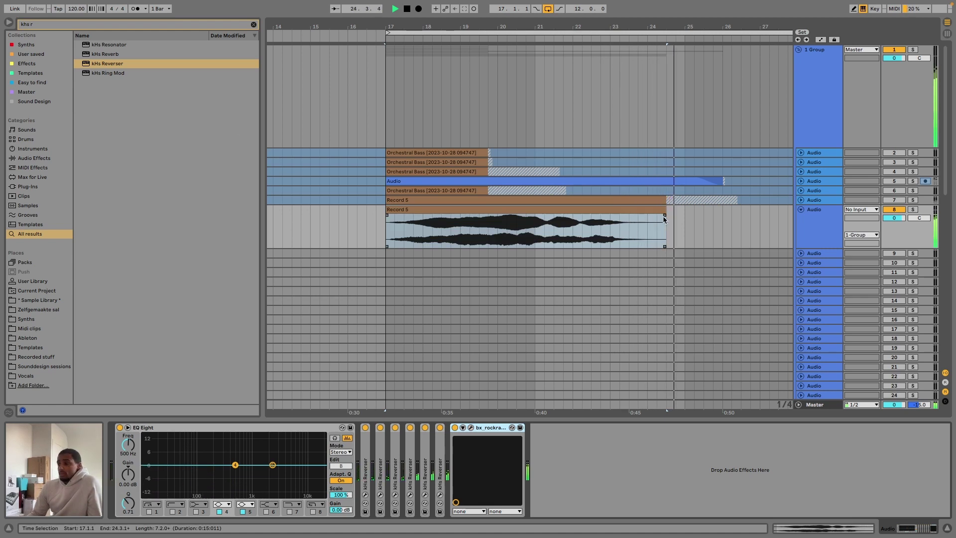
# - Search the browser for util and final, and add the Sample Finalization rack to the end of track 8's chain
pyautogui.press('super+f')
pyautogui.write('util')
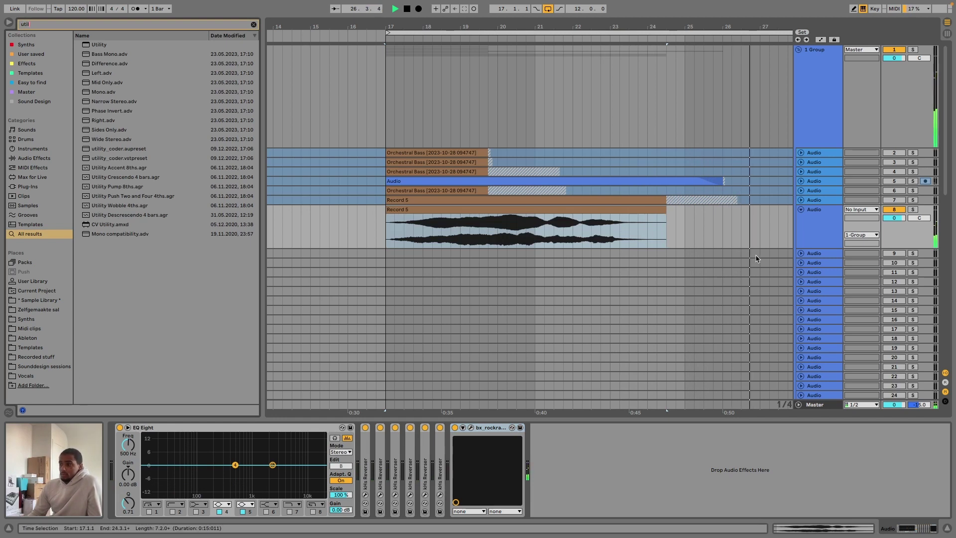
pyautogui.press('super+f')
pyautogui.write('final')
pyautogui.press('Down')
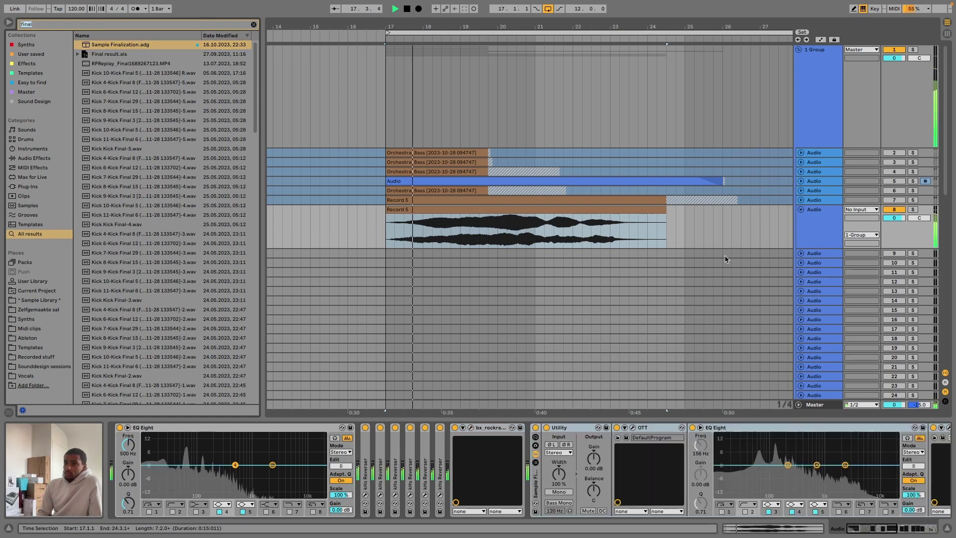
# - Search the browser for shifter and insert the Shifter device between bx_rockrack and Sample Finalization in track 8's chain
pyautogui.press('super+f')
pyautogui.write('shifter')
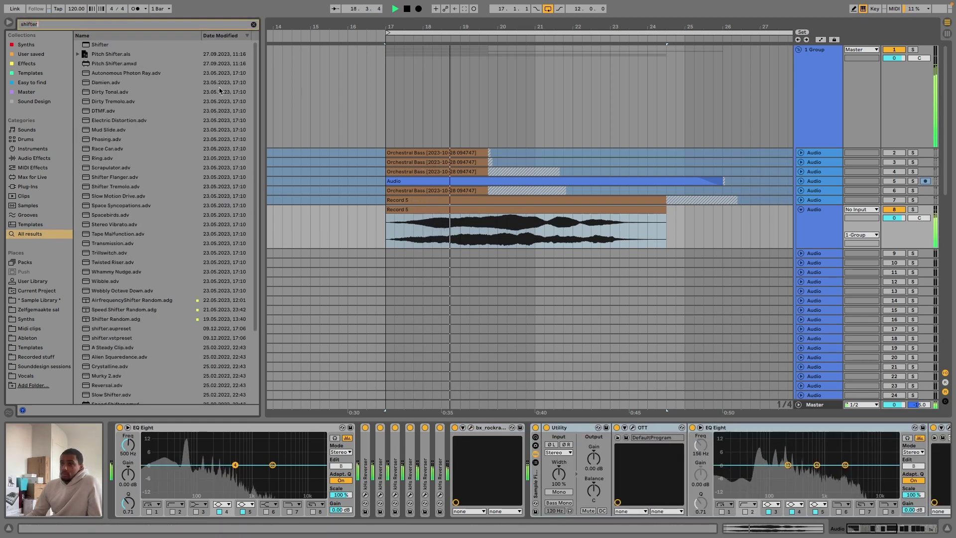
pyautogui.press('Down')
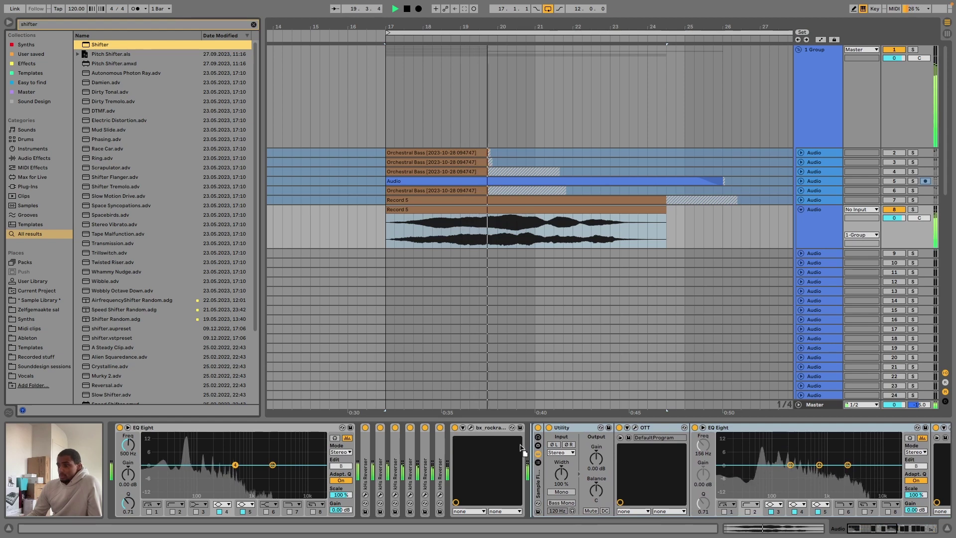
pyautogui.press('Return')
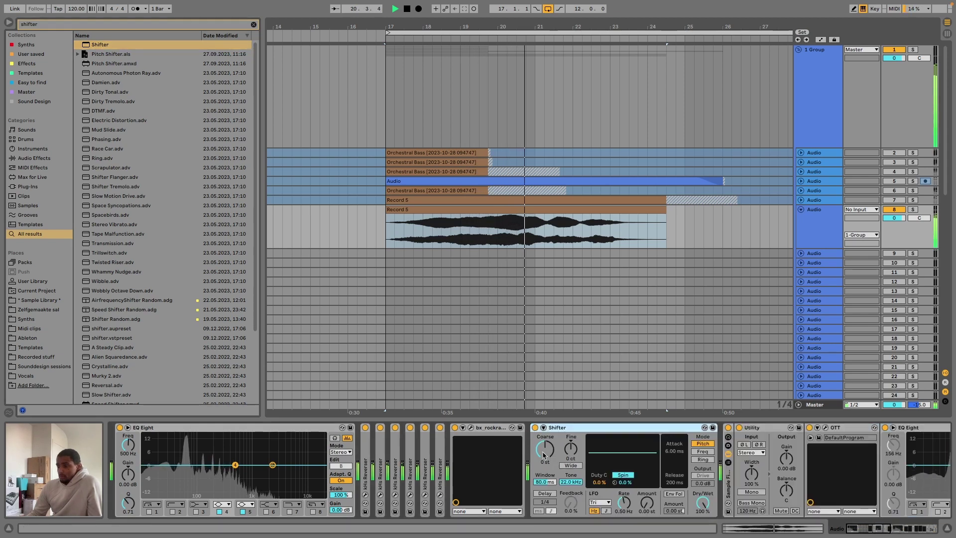
# - Try Shifter's coarse pitch at 7, -17 and -5 st during playback and reset it to 0 st
pyautogui.moveTo(544, 448); pyautogui.dragTo(544, 438)
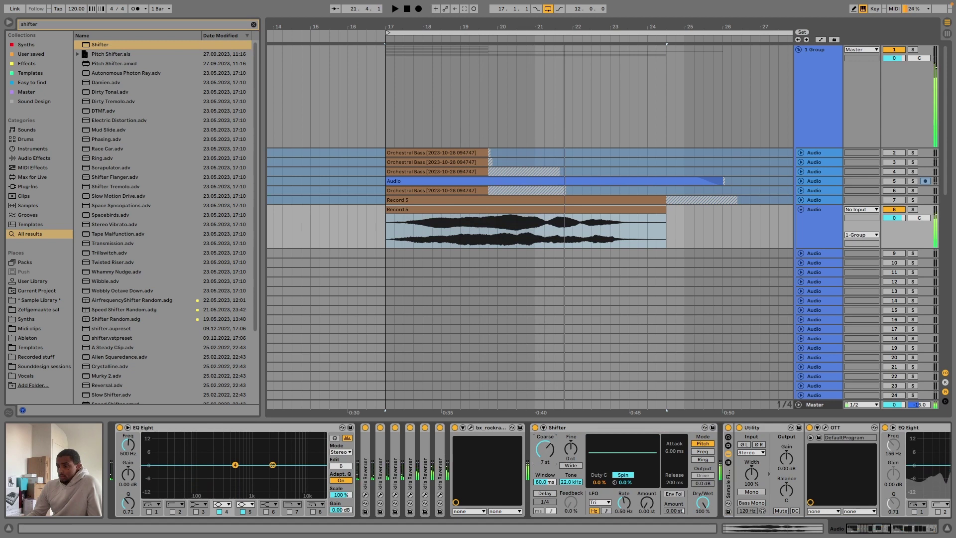
pyautogui.press('space')
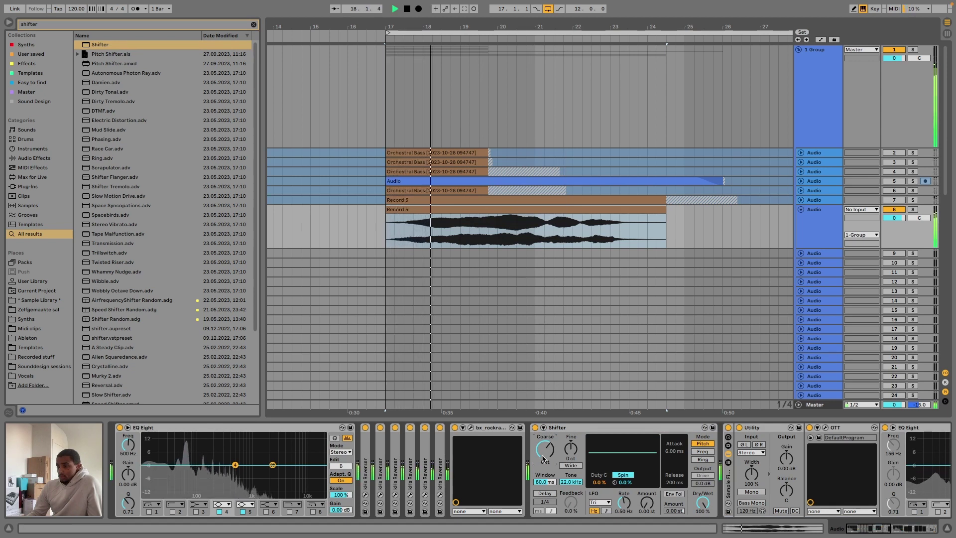
pyautogui.press('space')
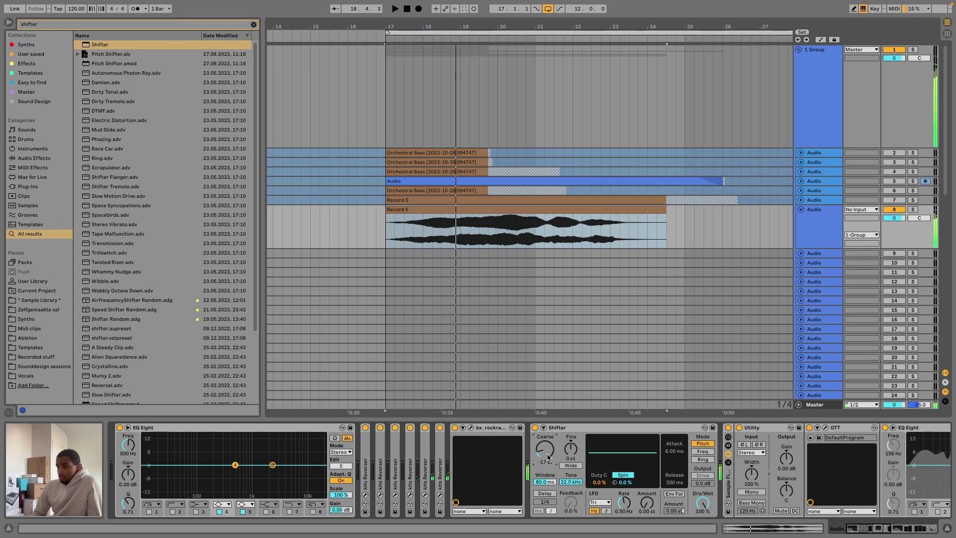
pyautogui.press('space')
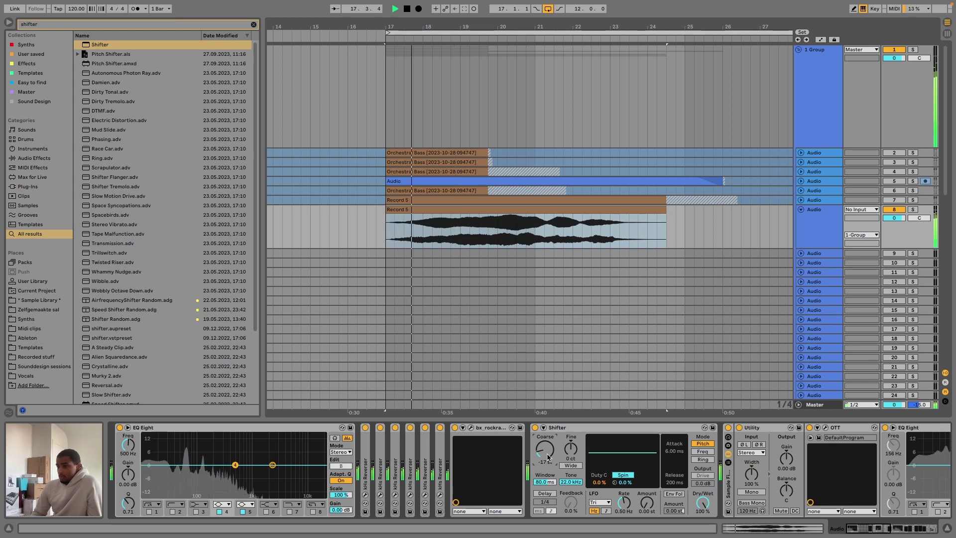
pyautogui.moveTo(547, 457); pyautogui.dragTo(547, 457)
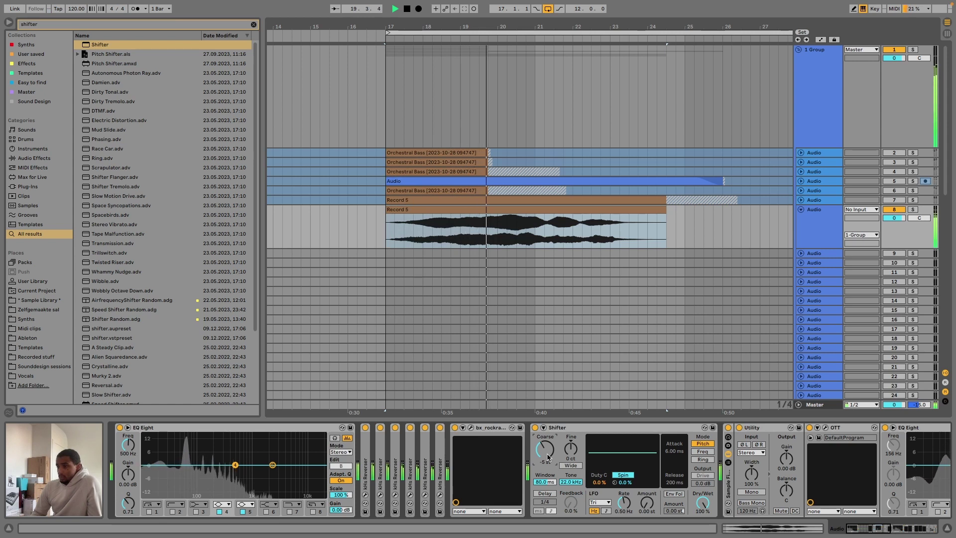
pyautogui.doubleClick(547, 457)
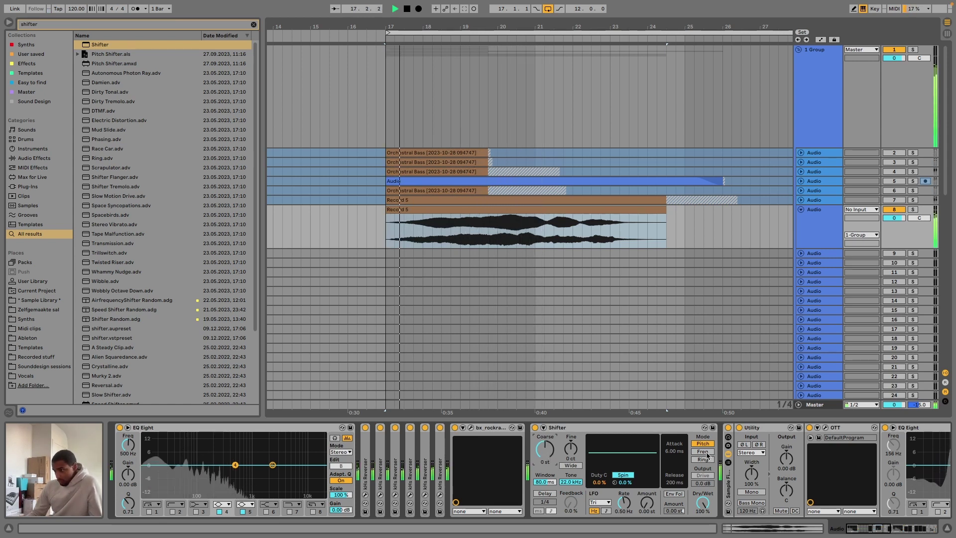
# - Switch Shifter to Ring mode at 59.3 Hz coarse, with 70% duty cycle, 35% spin, a 50.0 Hz LFO rate and 7.75 Hz amount
pyautogui.click(705, 459)
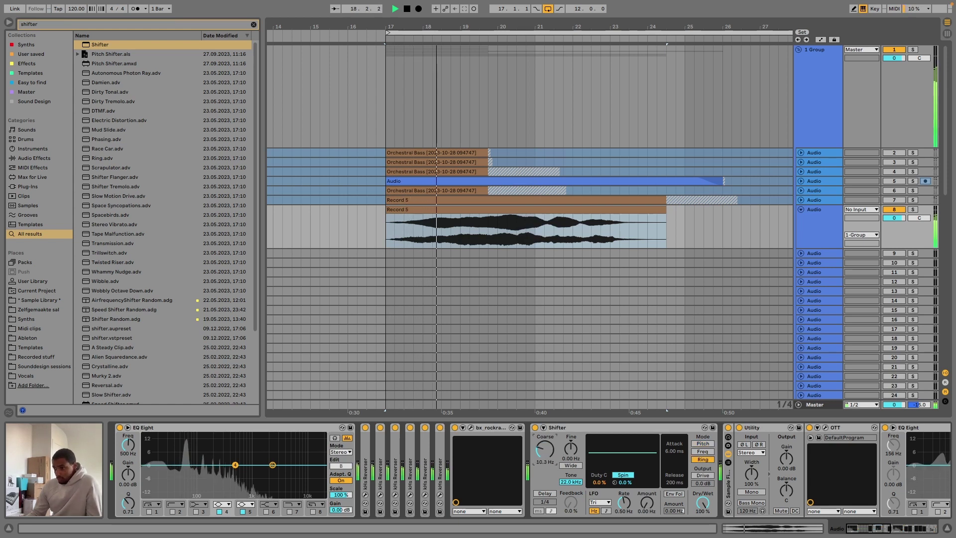
pyautogui.moveTo(545, 449); pyautogui.dragTo(544, 434)
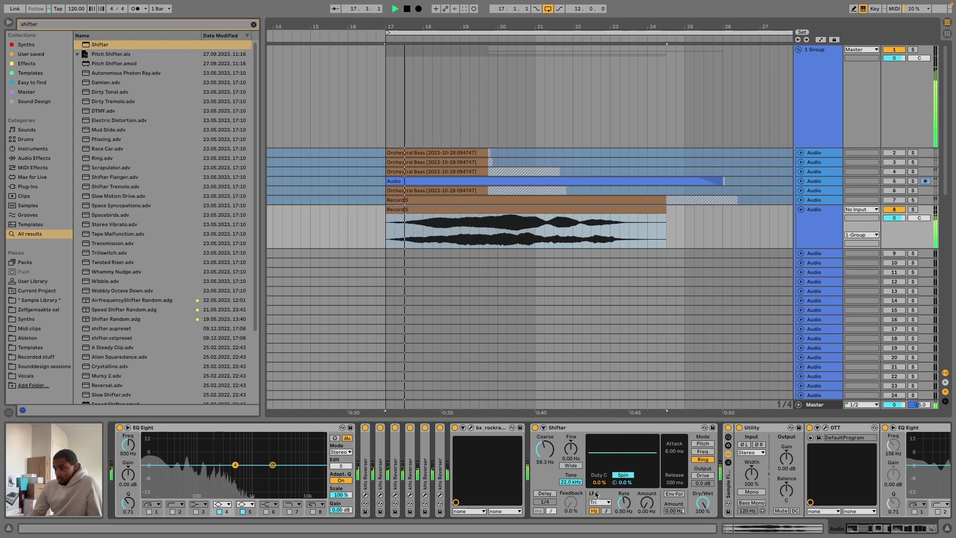
pyautogui.moveTo(599, 482); pyautogui.dragTo(623, 477)
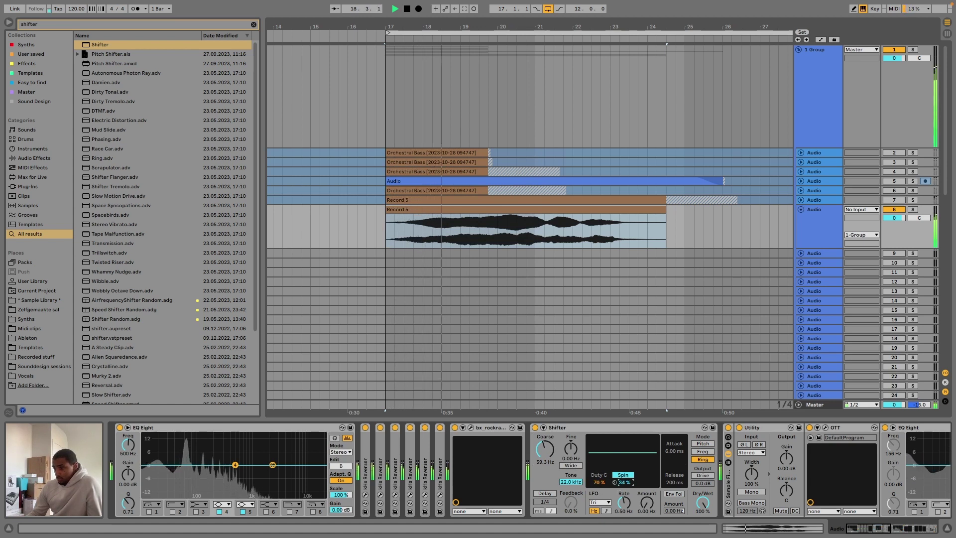
pyautogui.moveTo(646, 510); pyautogui.dragTo(647, 491)
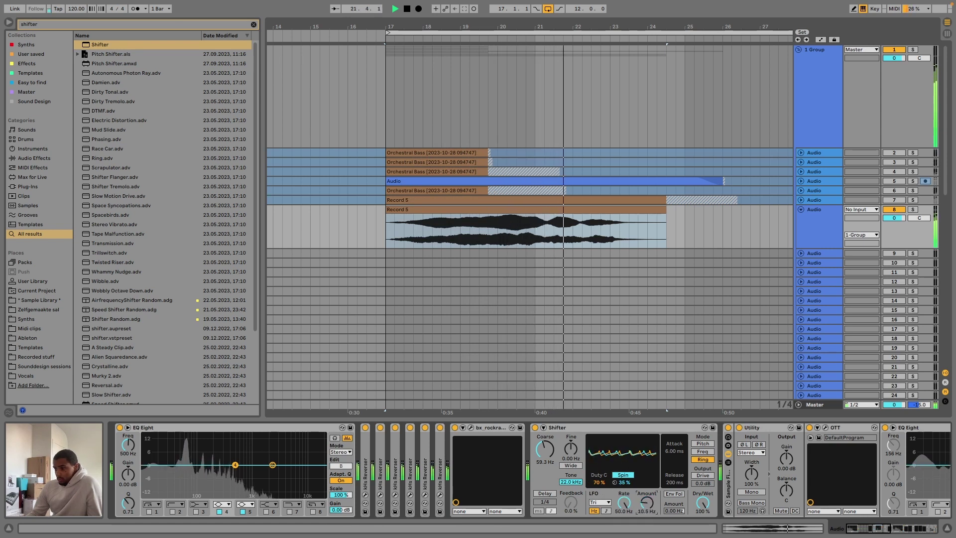
# - Enable Shifter's Wide option with 0.00 Hz spread, set tone to 10.6 kHz and mix to 27%, and turn on Drive at 8.8 dB
pyautogui.moveTo(576, 456); pyautogui.dragTo(576, 438)
pyautogui.click(574, 465)
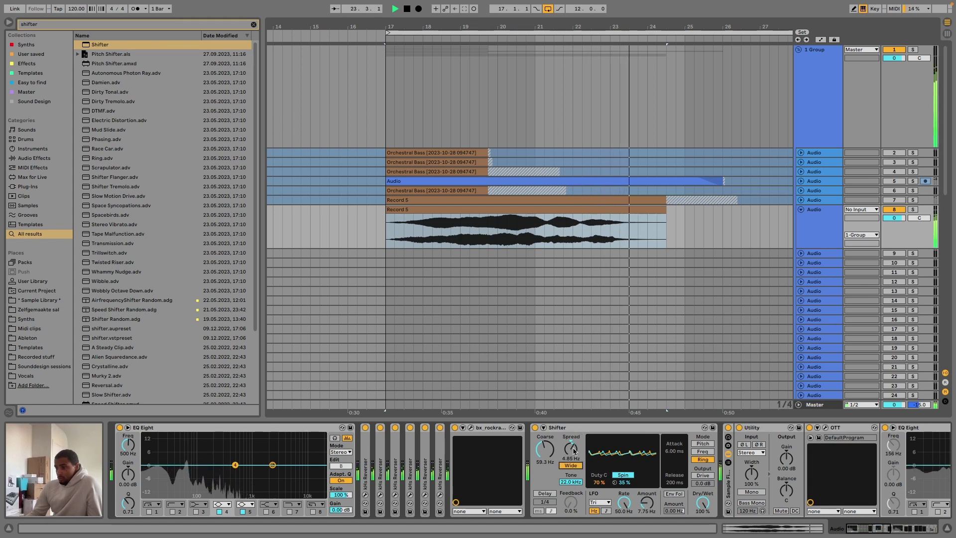
pyautogui.moveTo(570, 482)
pyautogui.mouseDown()
pyautogui.moveTo(570, 513)
pyautogui.moveTo(571, 463)
pyautogui.mouseUp()
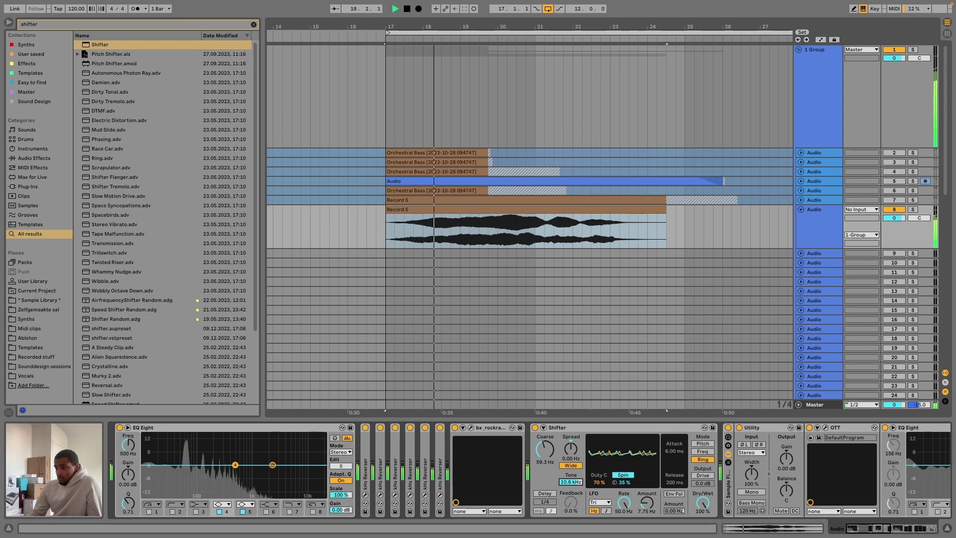
pyautogui.moveTo(702, 503); pyautogui.dragTo(702, 537)
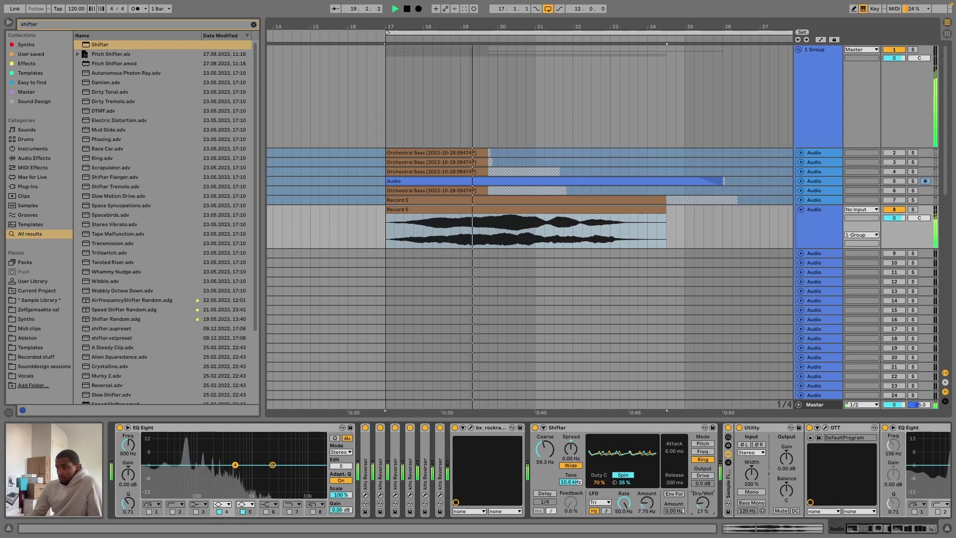
pyautogui.moveTo(702, 503)
pyautogui.mouseDown()
pyautogui.moveTo(706, 468)
pyautogui.moveTo(702, 489)
pyautogui.mouseUp()
pyautogui.click(703, 476)
# - Try Shifter's LFO at 5.00 kHz amount with -100% duty cycle and various phase offsets, and return to Spin with spin and duty cycle at 0.0%
pyautogui.moveTo(646, 503); pyautogui.dragTo(599, 523)
pyautogui.moveTo(624, 482); pyautogui.dragTo(624, 512)
pyautogui.click(622, 475)
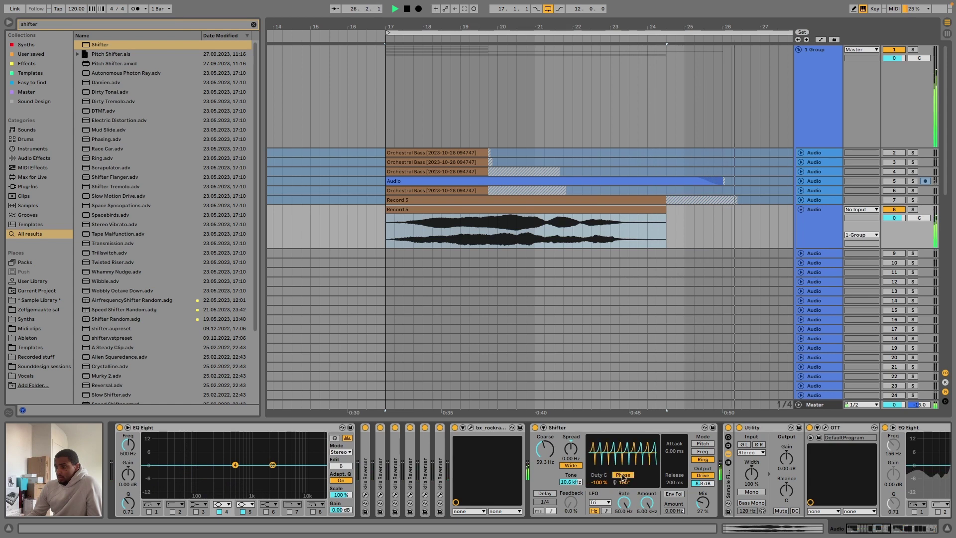
pyautogui.moveTo(624, 482); pyautogui.dragTo(624, 515)
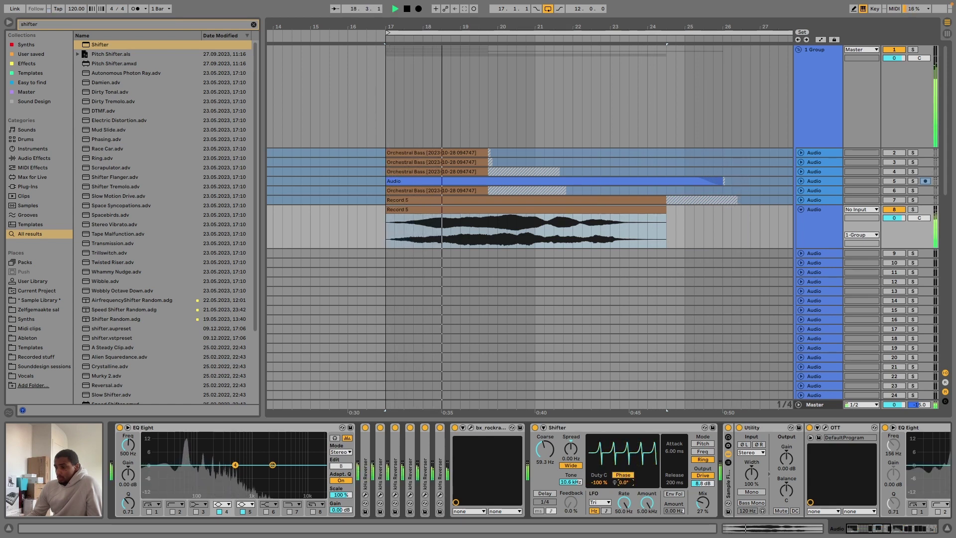
pyautogui.moveTo(624, 482); pyautogui.dragTo(624, 432)
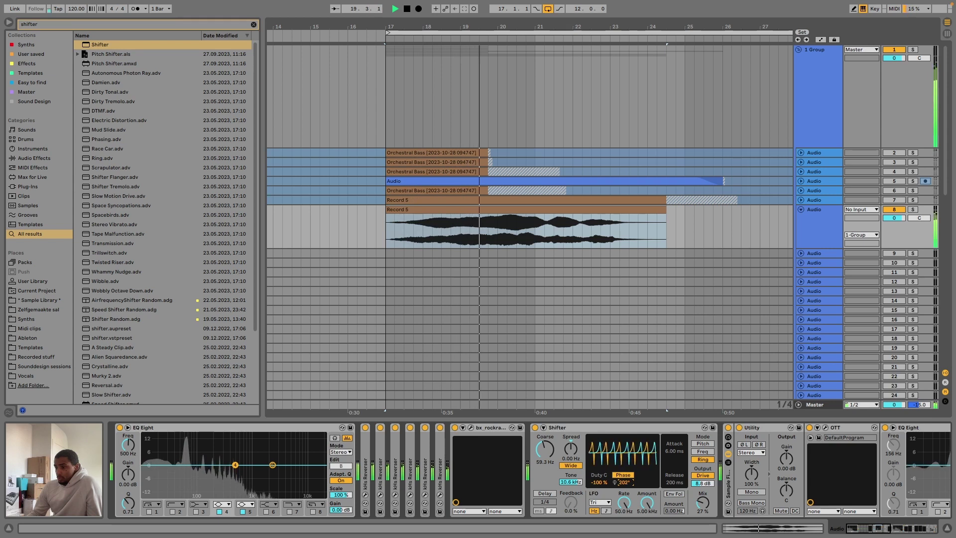
pyautogui.click(623, 475)
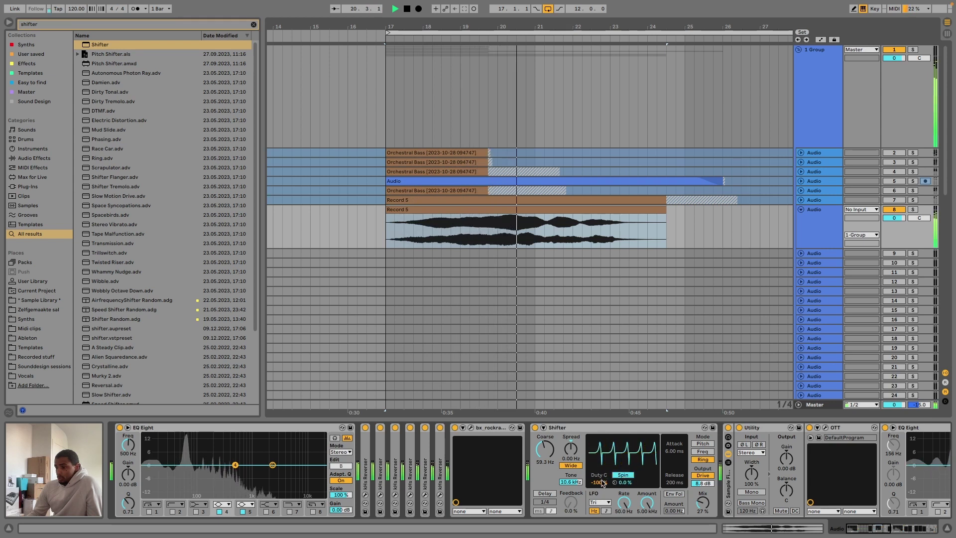
pyautogui.moveTo(599, 482); pyautogui.dragTo(599, 457)
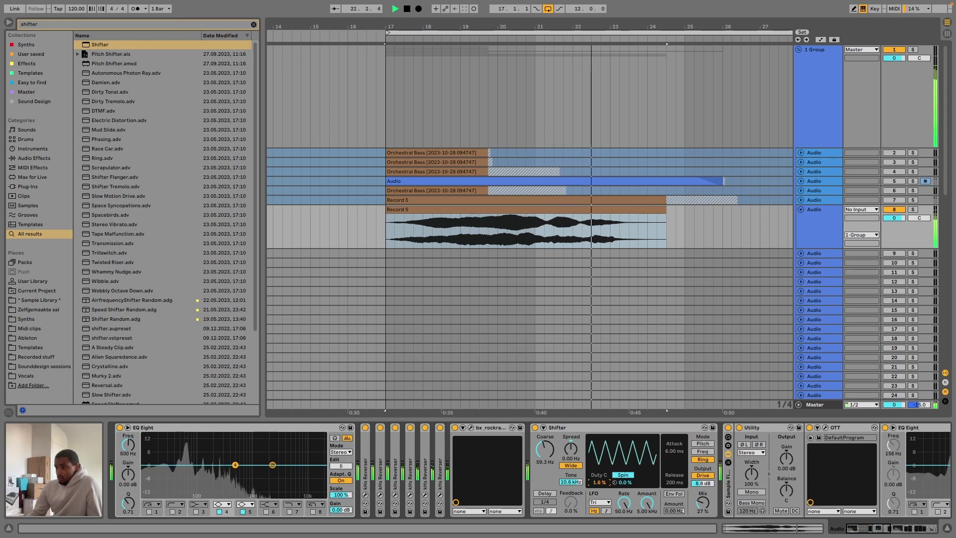
# - Change Shifter's LFO waveform to Rectangle and set its rate to 0.01 Hz and its amount to 5.00 kHz
pyautogui.moveTo(646, 502); pyautogui.dragTo(646, 533)
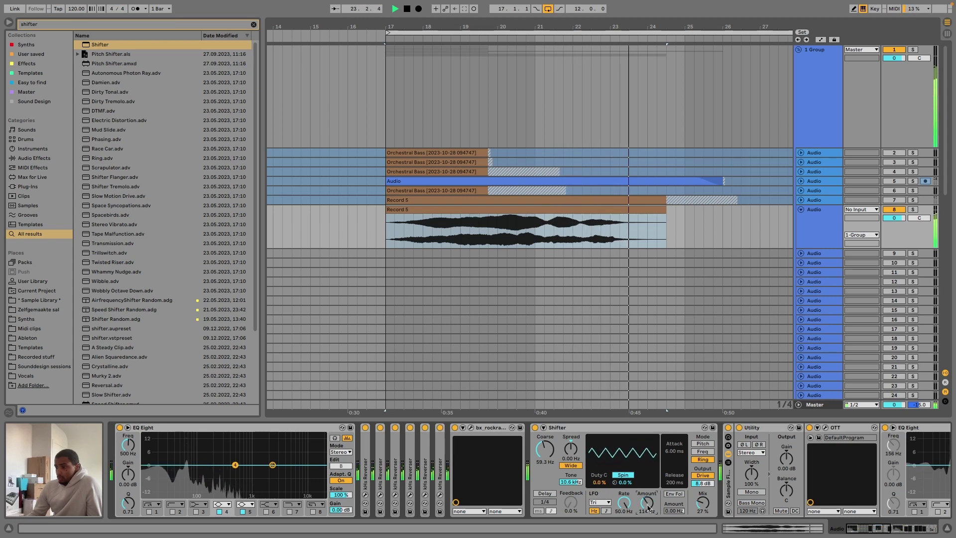
pyautogui.click(611, 504)
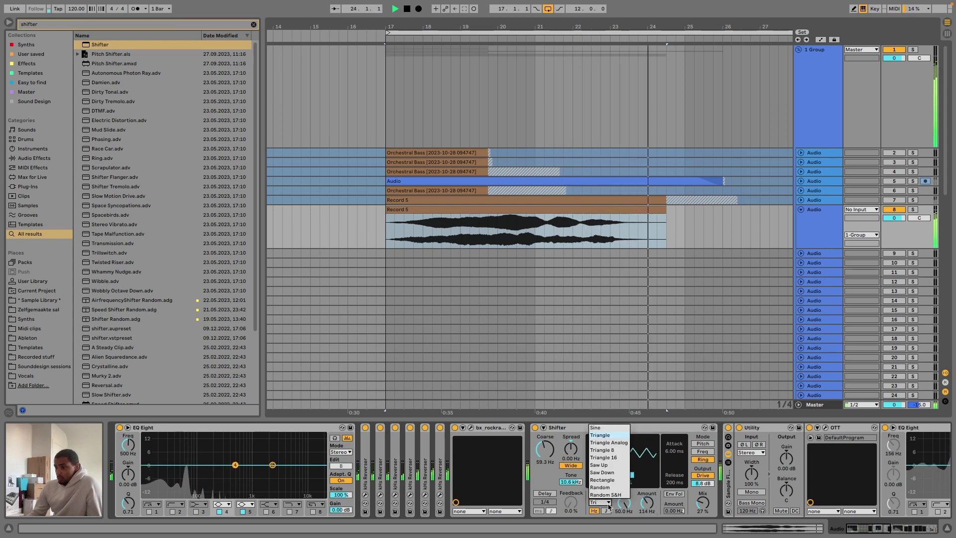
pyautogui.click(605, 480)
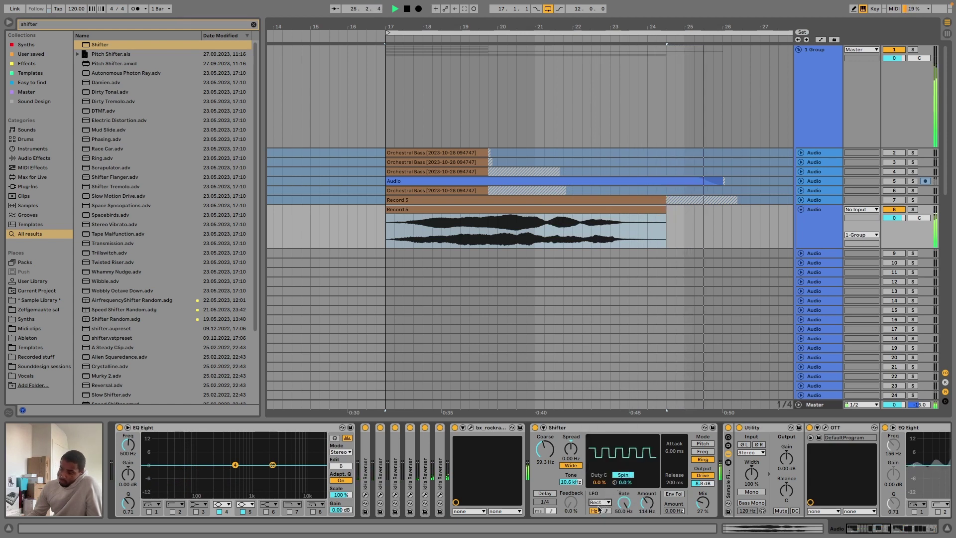
pyautogui.moveTo(645, 502); pyautogui.dragTo(624, 532)
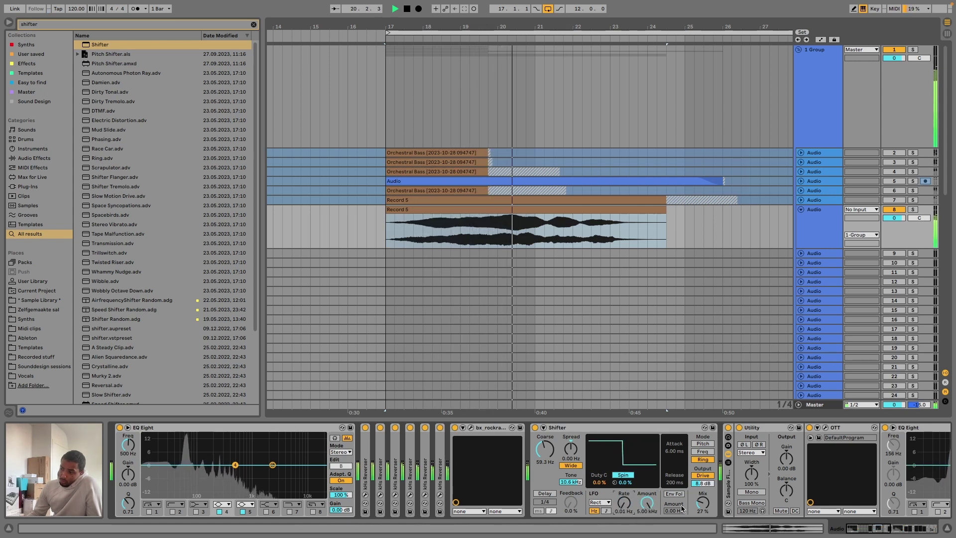
# - Lower Shifter's LFO amount to 734 Hz, raise the coarse frequency to 1.58 kHz and set the mix to 30%
pyautogui.moveTo(702, 503); pyautogui.dragTo(703, 506)
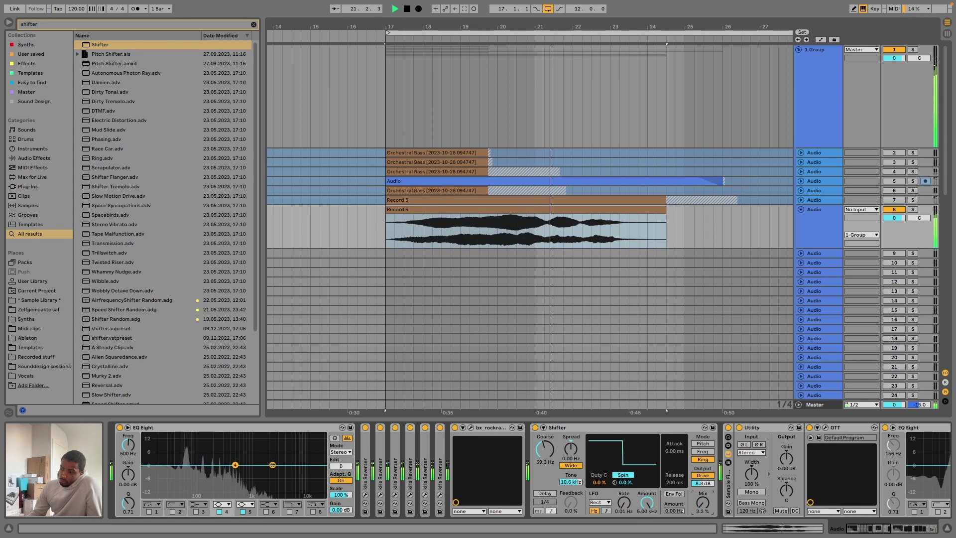
pyautogui.moveTo(647, 503); pyautogui.dragTo(646, 513)
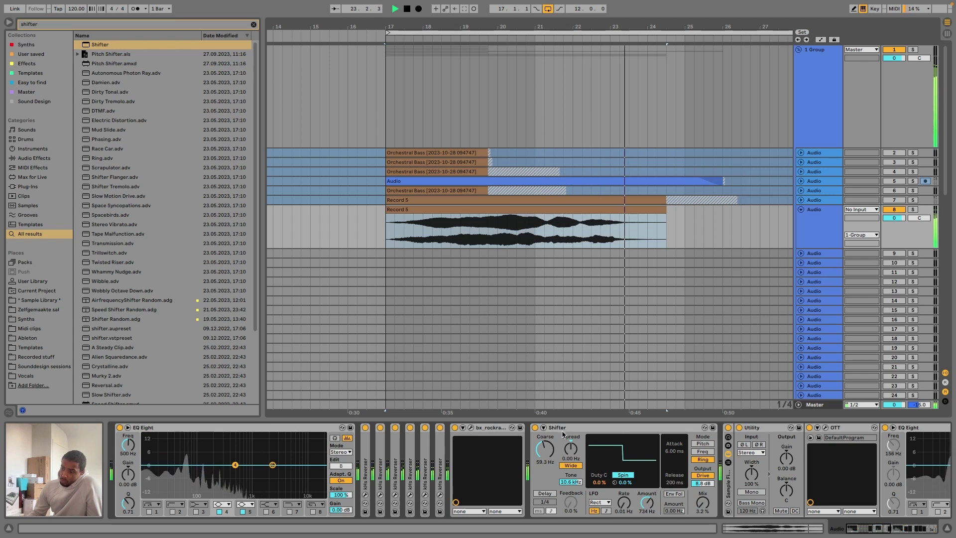
pyautogui.moveTo(545, 450); pyautogui.dragTo(544, 427)
pyautogui.moveTo(704, 506); pyautogui.dragTo(704, 490)
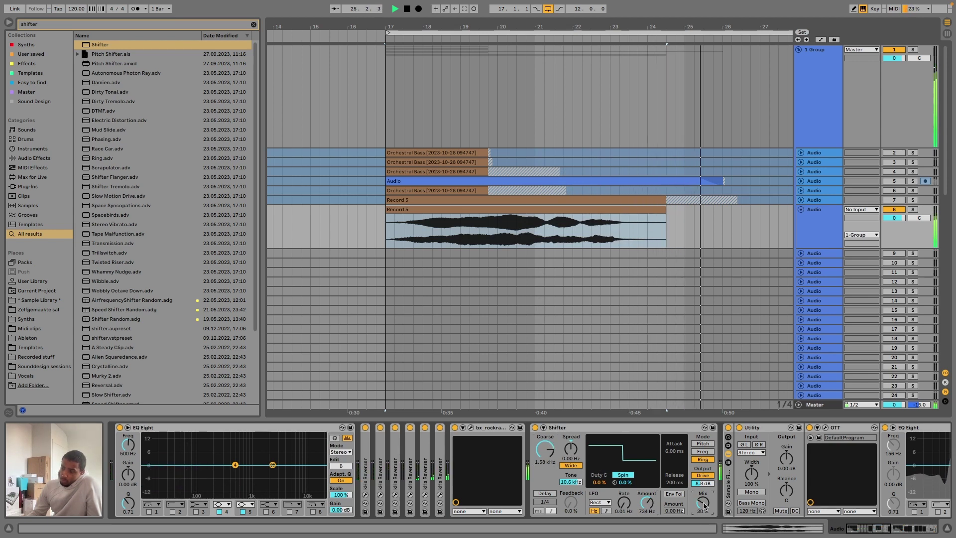
# - Restart playback, move bx_rockrack behind Shifter in track 8's chain and lower Shifter's mix to 10%
pyautogui.press('space')
pyautogui.press('space')
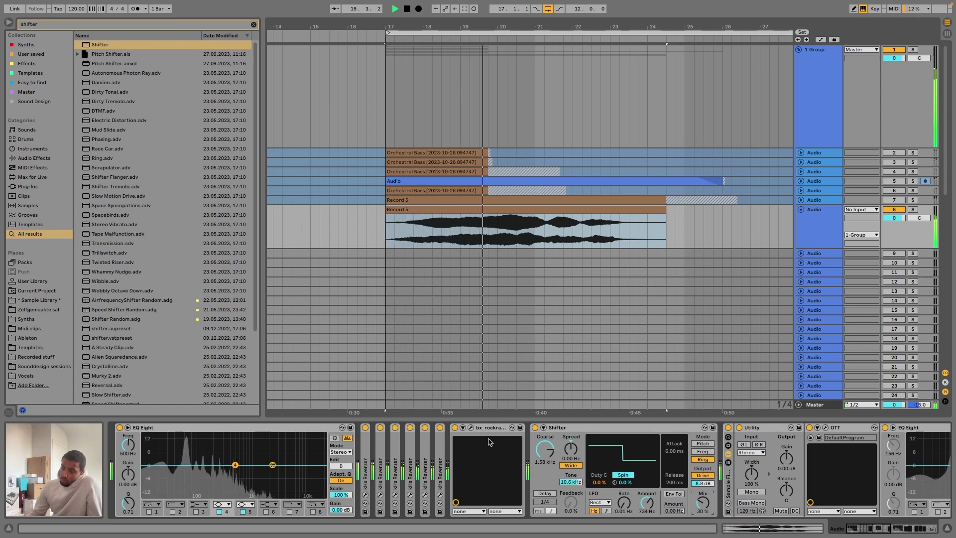
pyautogui.moveTo(490, 428); pyautogui.dragTo(689, 439)
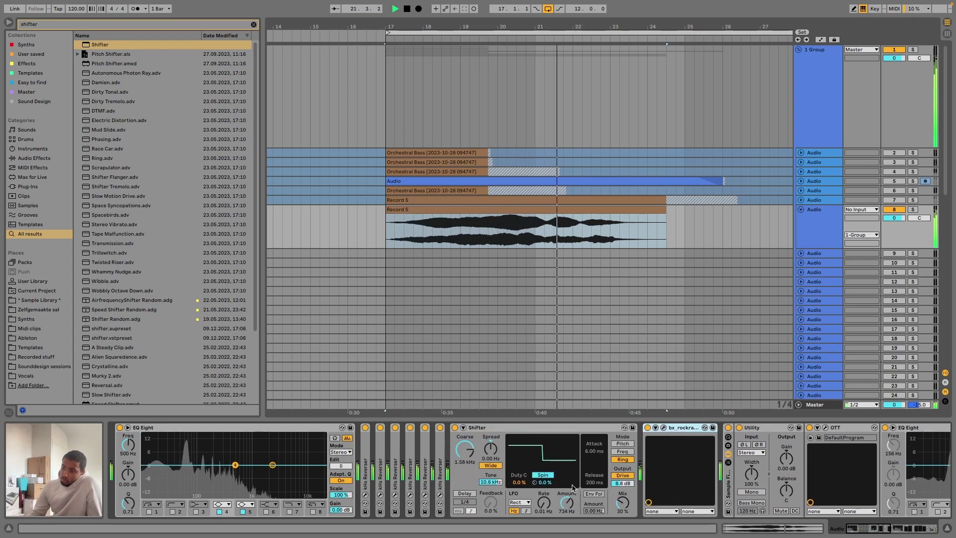
pyautogui.moveTo(623, 501)
pyautogui.mouseDown()
pyautogui.moveTo(622, 517)
pyautogui.moveTo(622, 504)
pyautogui.mouseUp()
# - Audition the rearranged effect chain and place the insert marker at 20.1.1 in track 8's Record 5 clip
pyautogui.hscroll(5, 635, 481)
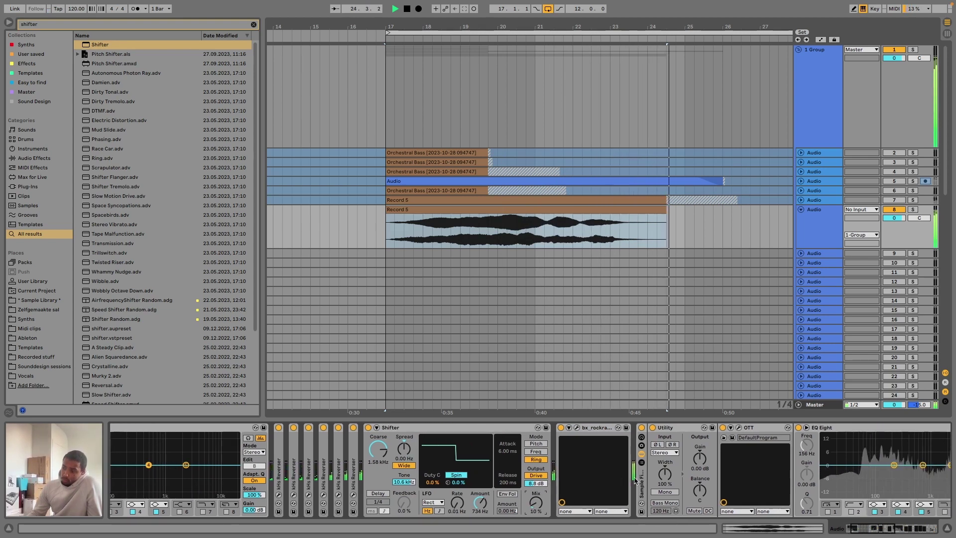
pyautogui.press('space')
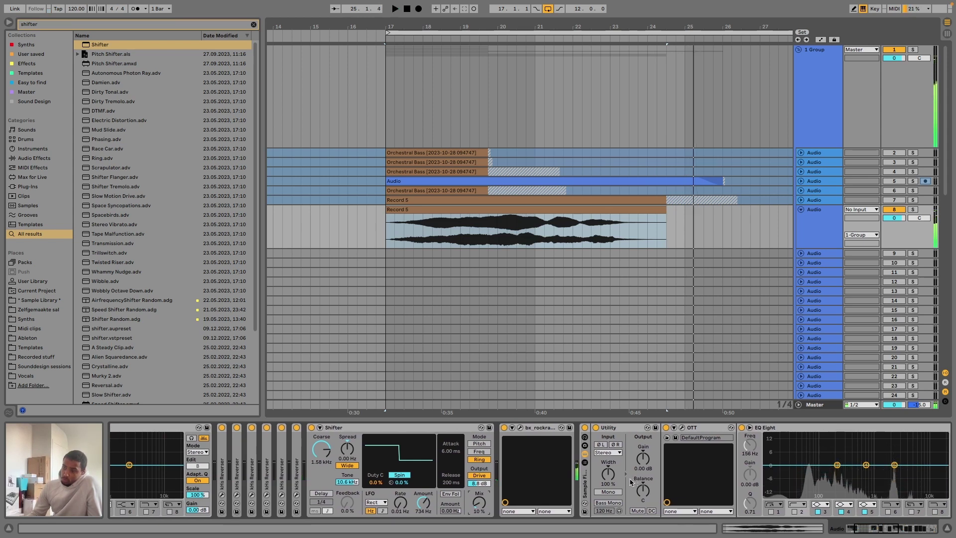
pyautogui.press('space')
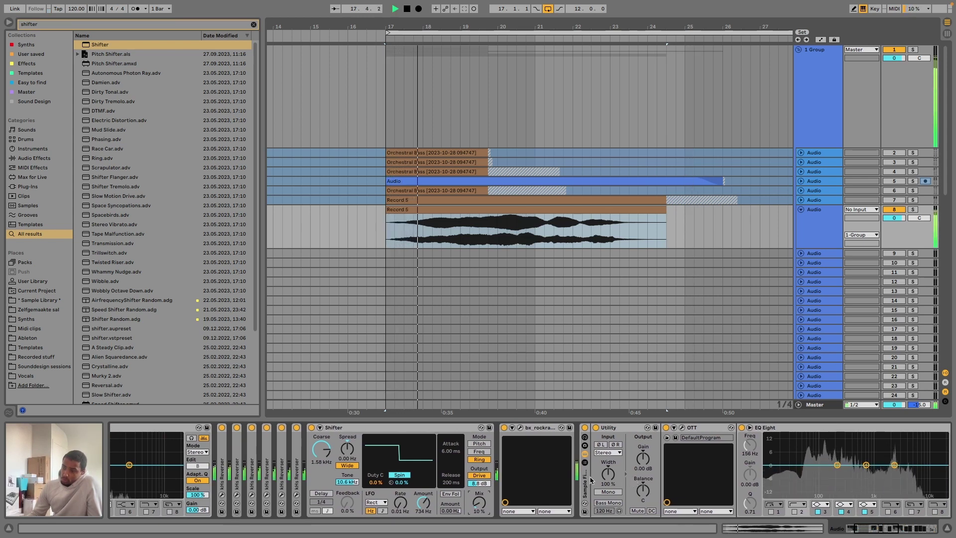
pyautogui.press('space')
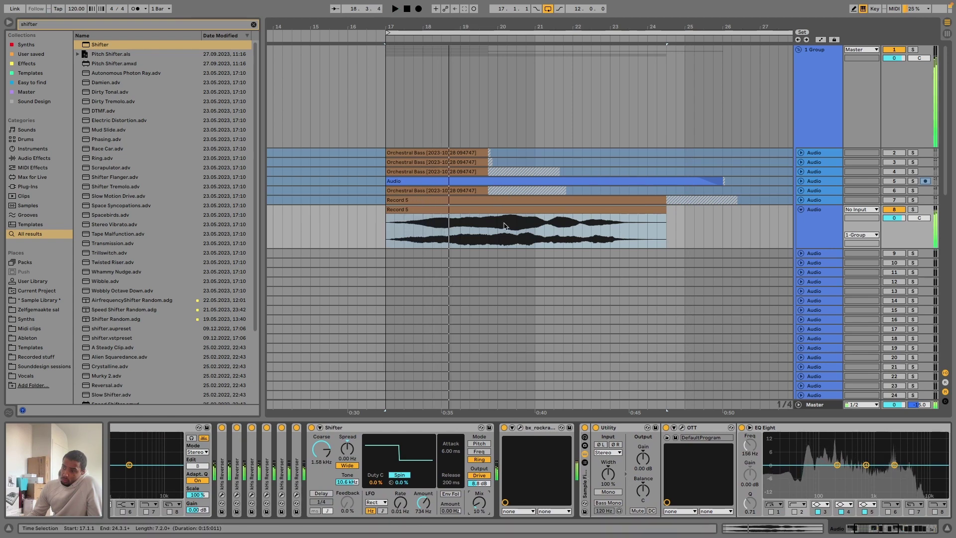
pyautogui.click(501, 230)
pyautogui.click(500, 230)
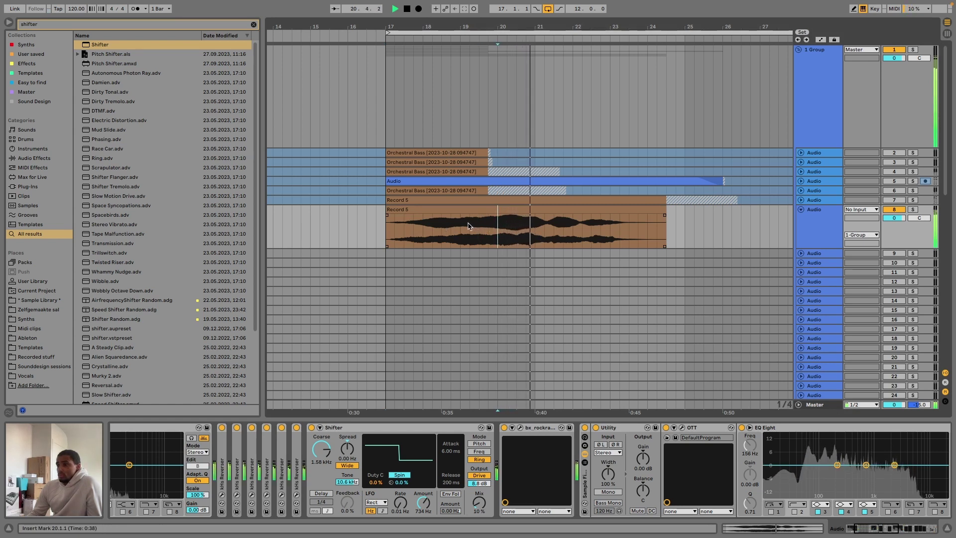
# - Select track 8's Record 5 clip, set the gain of the Utility in front of OTT to -10 dB and restart playback
pyautogui.click(406, 209)
pyautogui.press('space')
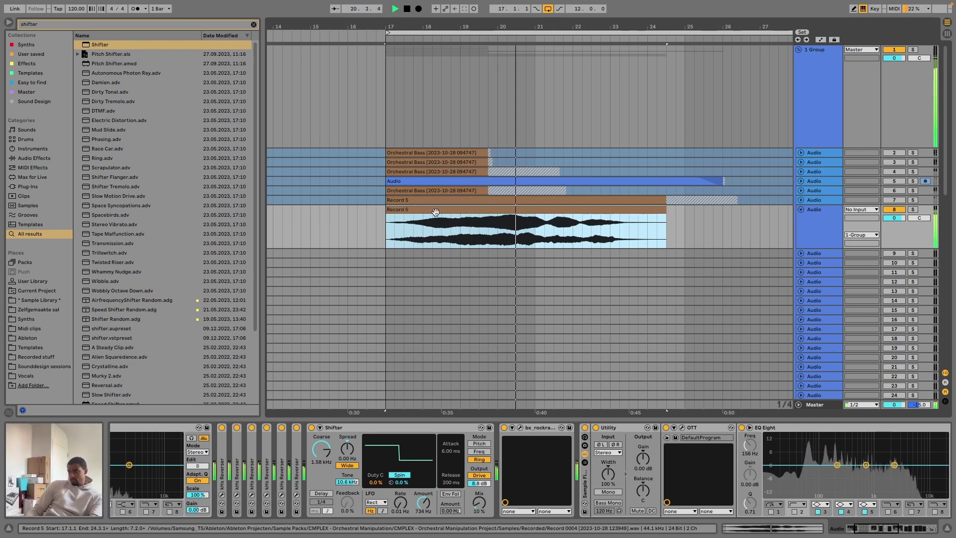
pyautogui.hscroll(10, 628, 460)
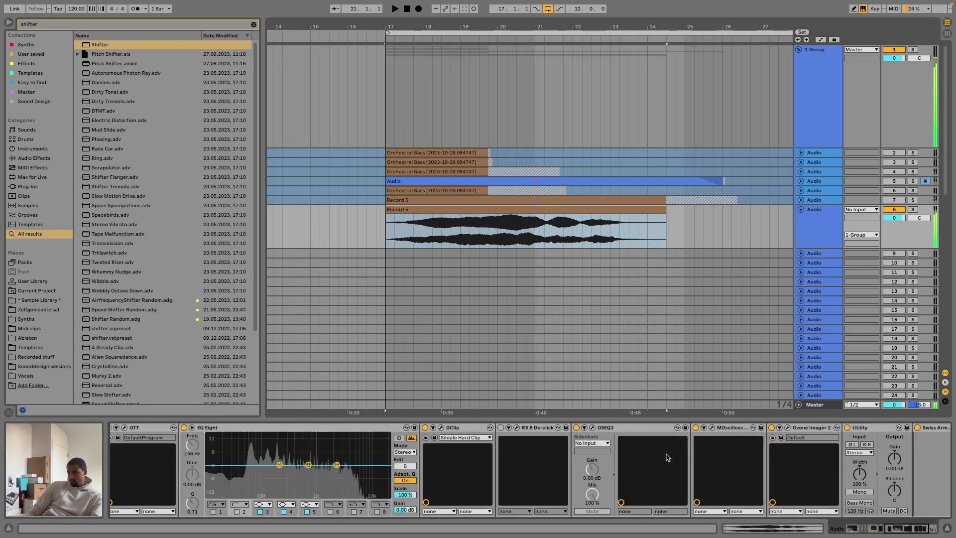
pyautogui.hscroll(-10, 755, 464)
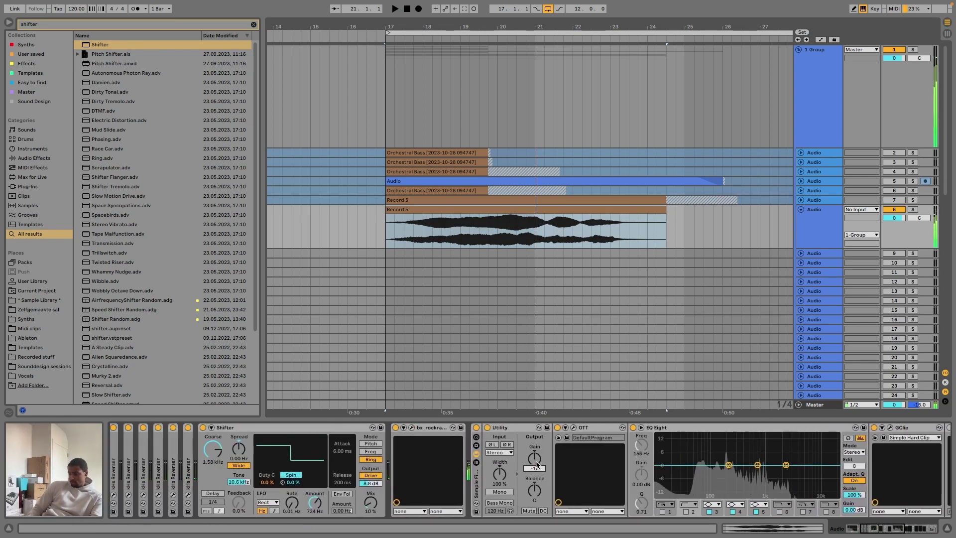
pyautogui.press('Return')
pyautogui.press('space')
# - Set OTT's depth to 27%, downward to 33%, upward to 110% and time to 634%
pyautogui.click(573, 428)
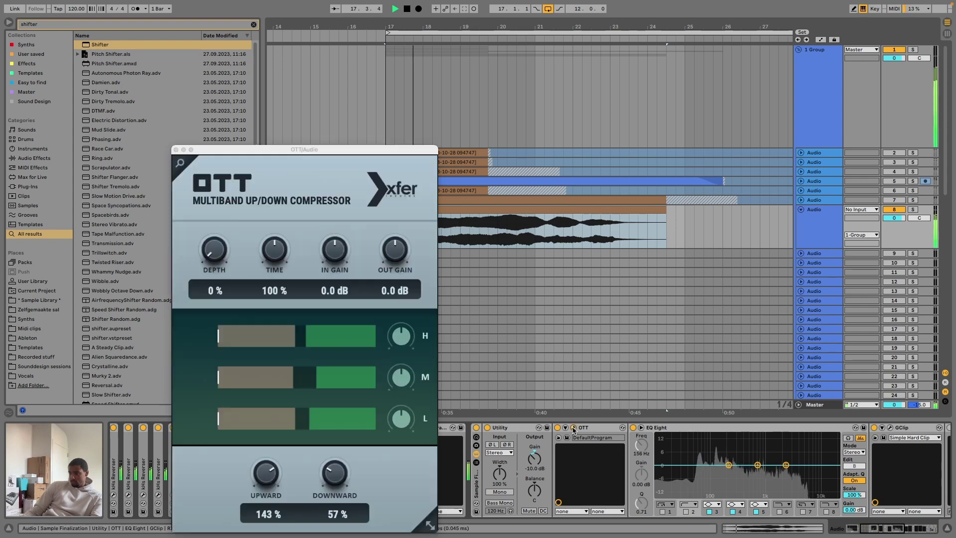
pyautogui.moveTo(217, 259)
pyautogui.mouseDown()
pyautogui.moveTo(218, 234)
pyautogui.moveTo(218, 247)
pyautogui.mouseUp()
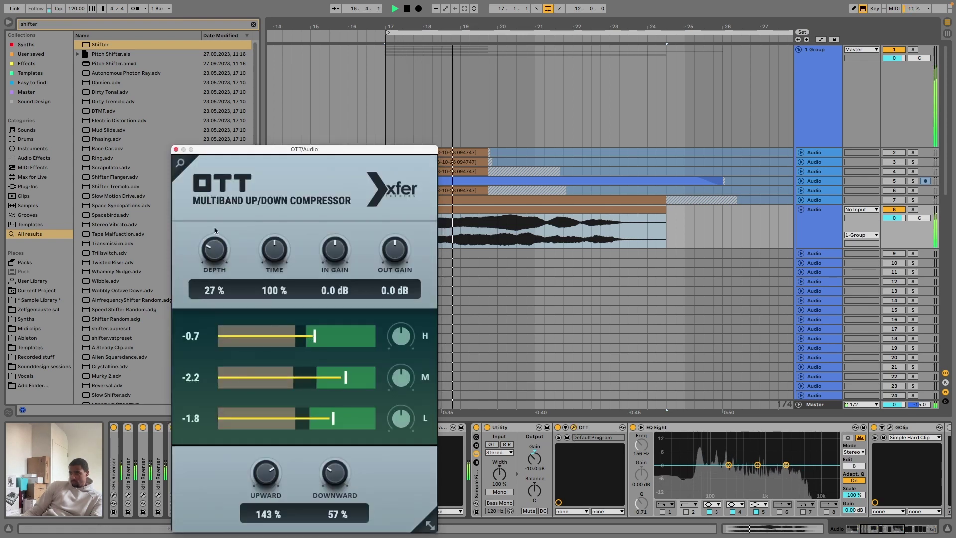
pyautogui.moveTo(334, 484); pyautogui.dragTo(335, 492)
pyautogui.moveTo(266, 473); pyautogui.dragTo(267, 484)
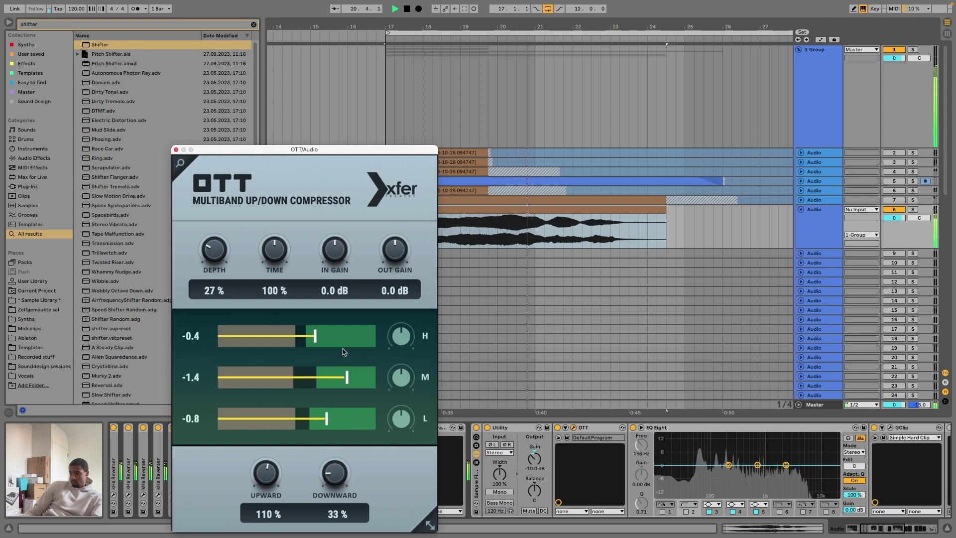
pyautogui.moveTo(286, 247); pyautogui.dragTo(285, 228)
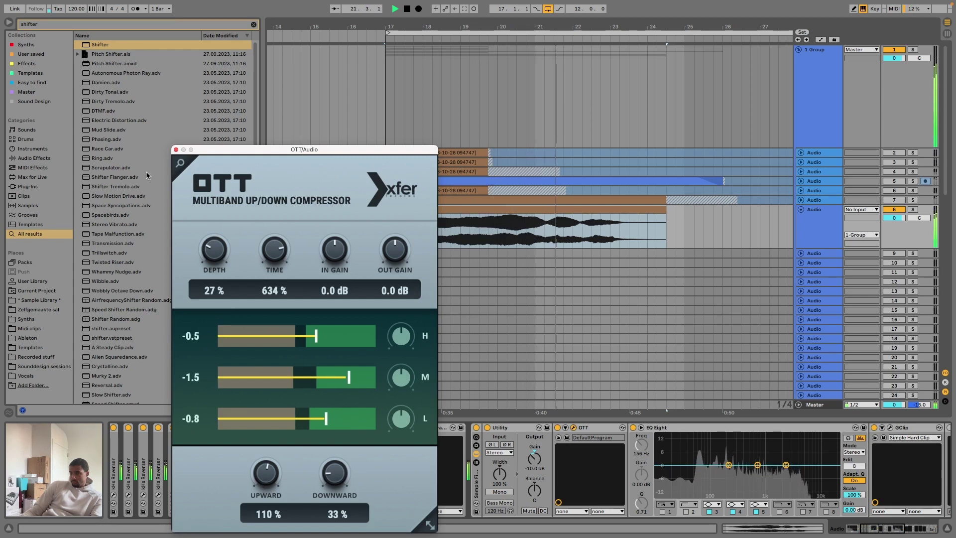
pyautogui.click(175, 149)
# - Enable band 8 in DSEQ3 and raise it to a sensitivity of about 5.45 at about 2504 Hz
pyautogui.hscroll(6, 684, 455)
pyautogui.hscroll(5, 681, 458)
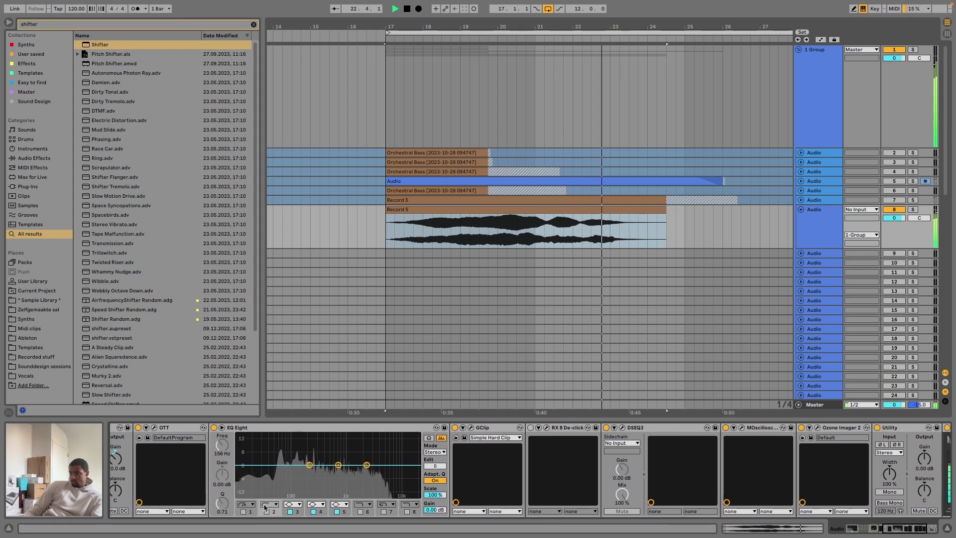
pyautogui.click(621, 427)
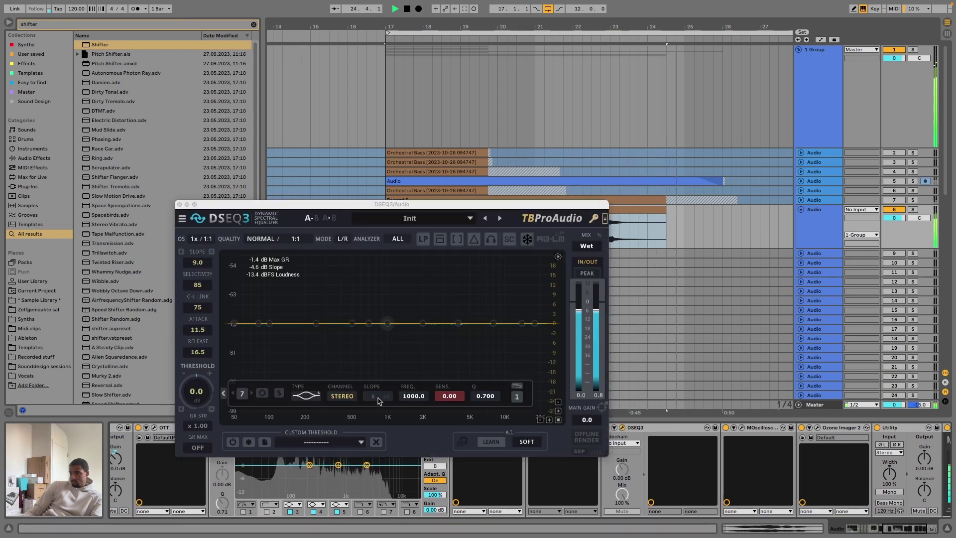
pyautogui.doubleClick(434, 323)
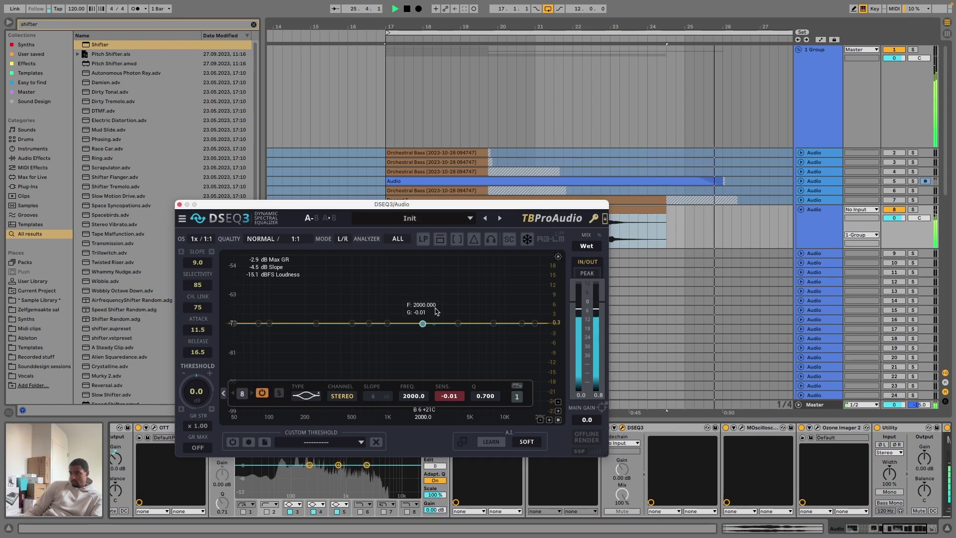
pyautogui.moveTo(434, 323); pyautogui.dragTo(437, 306)
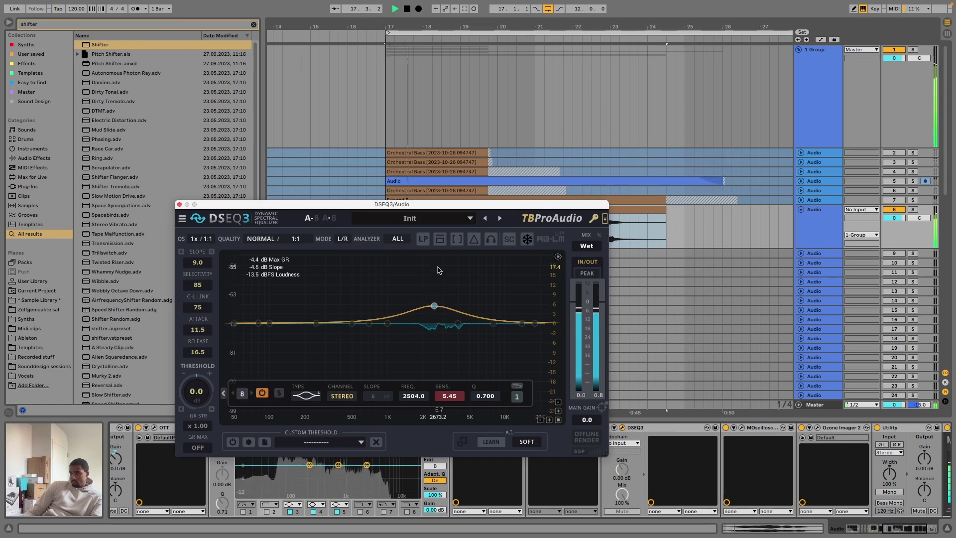
# - Audition DSEQ3's delta signal and narrow band 8 to a Q of about 5.56
pyautogui.click(488, 240)
pyautogui.click(492, 241)
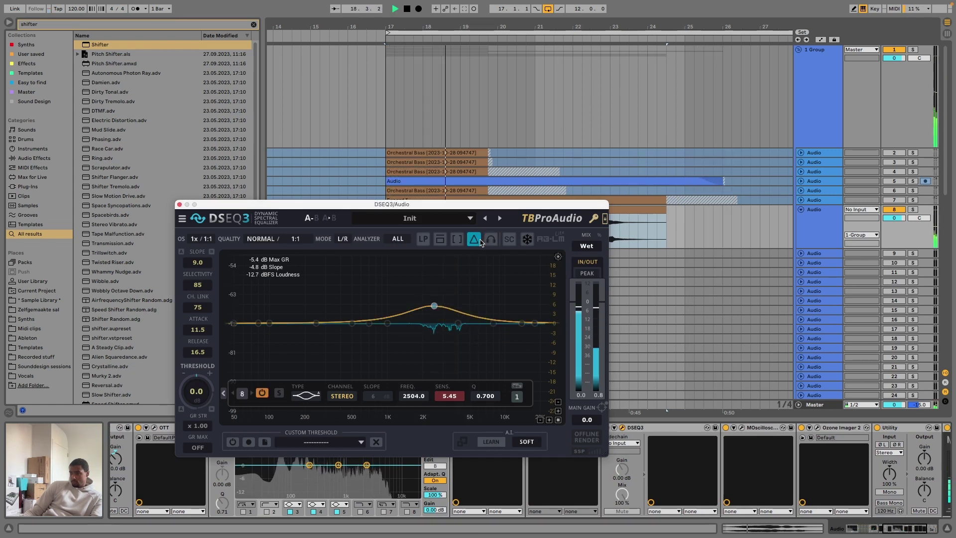
pyautogui.click(477, 243)
pyautogui.moveTo(474, 401); pyautogui.dragTo(473, 384)
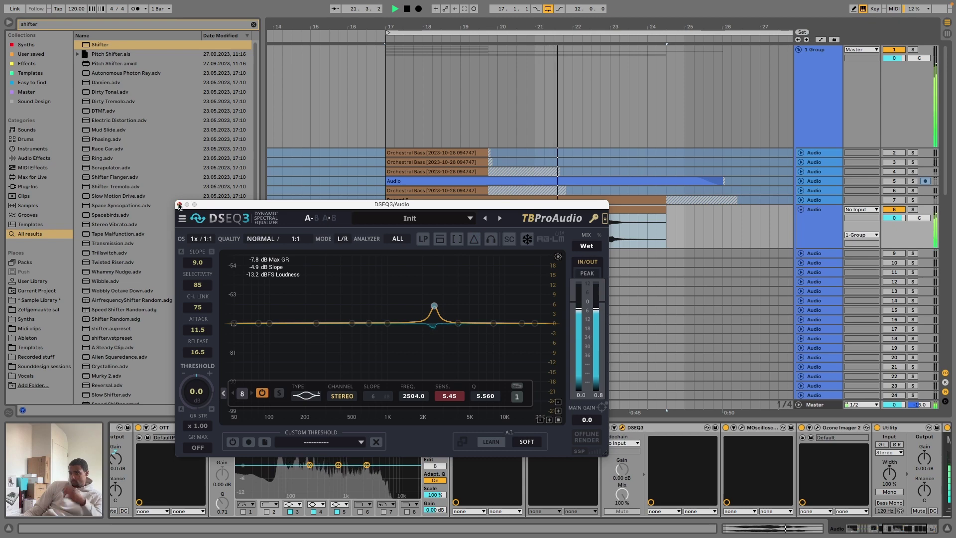
pyautogui.click(179, 205)
# - Raise the gain of the Utility behind Ozone Imager 2 to 2 dB
pyautogui.hscroll(5, 807, 466)
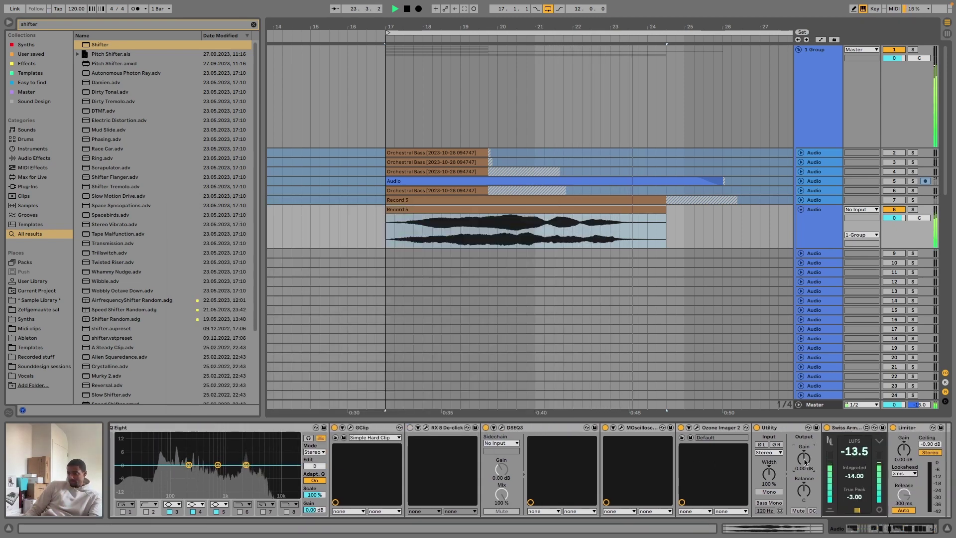
pyautogui.moveTo(804, 464); pyautogui.dragTo(805, 462)
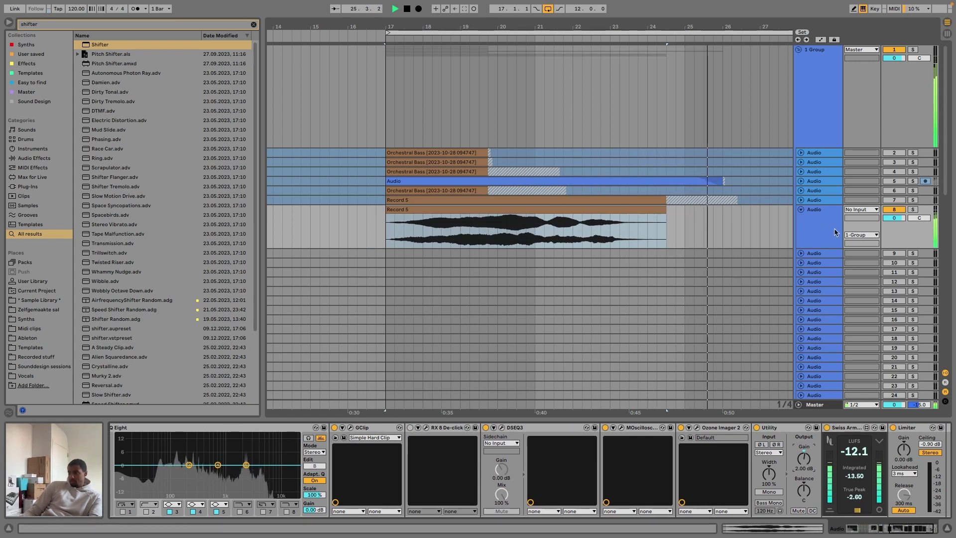
# - Freeze track 8 with its complete effect chain
pyautogui.click(819, 227)
pyautogui.rightClick(814, 223)
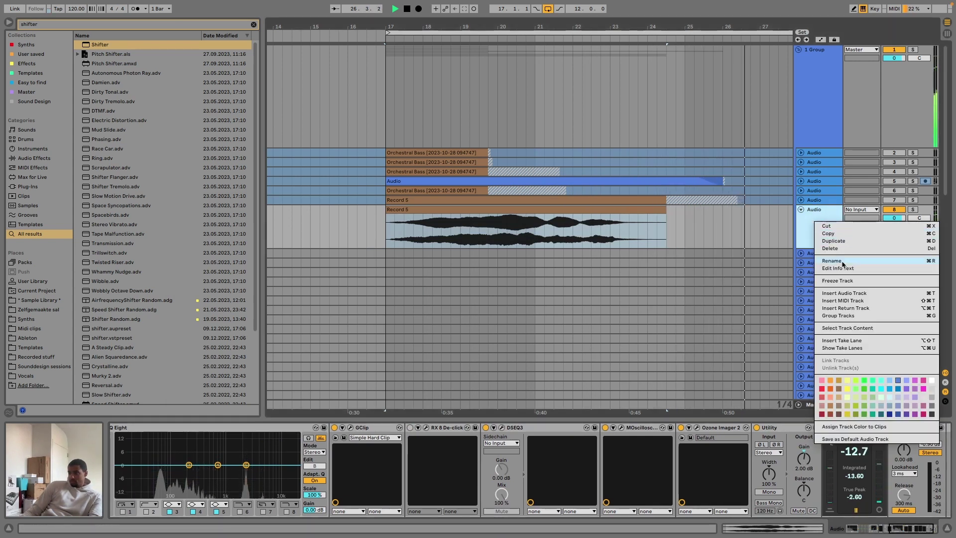
pyautogui.click(843, 278)
pyautogui.click(555, 283)
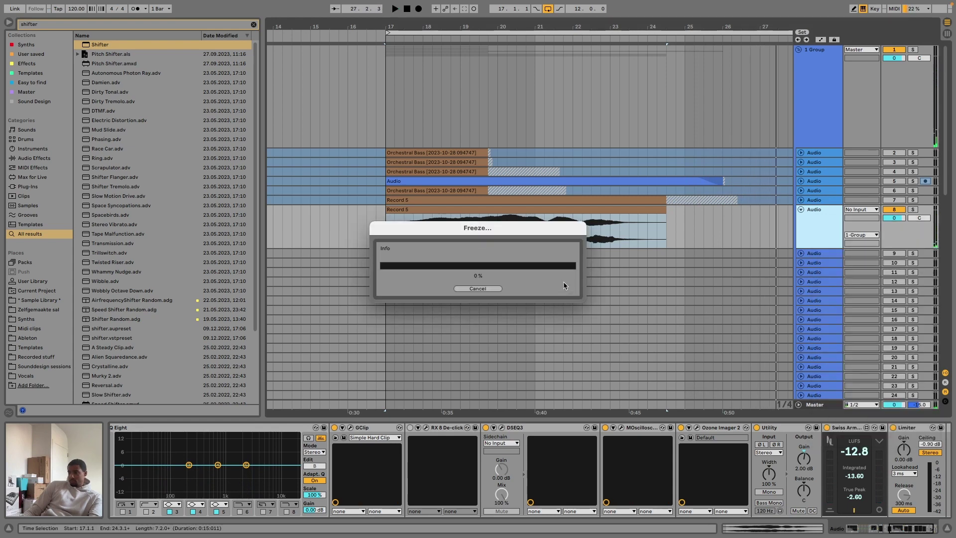